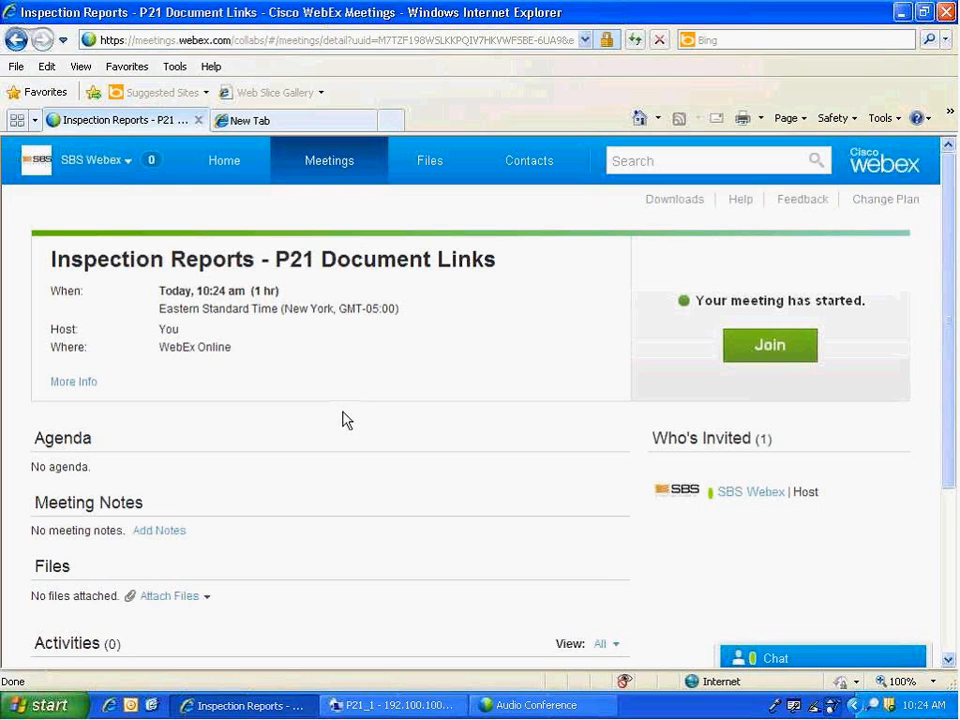
Switch to the remote desktop session and present the Inspection Reports slide show through the list of topics
click(398, 710)
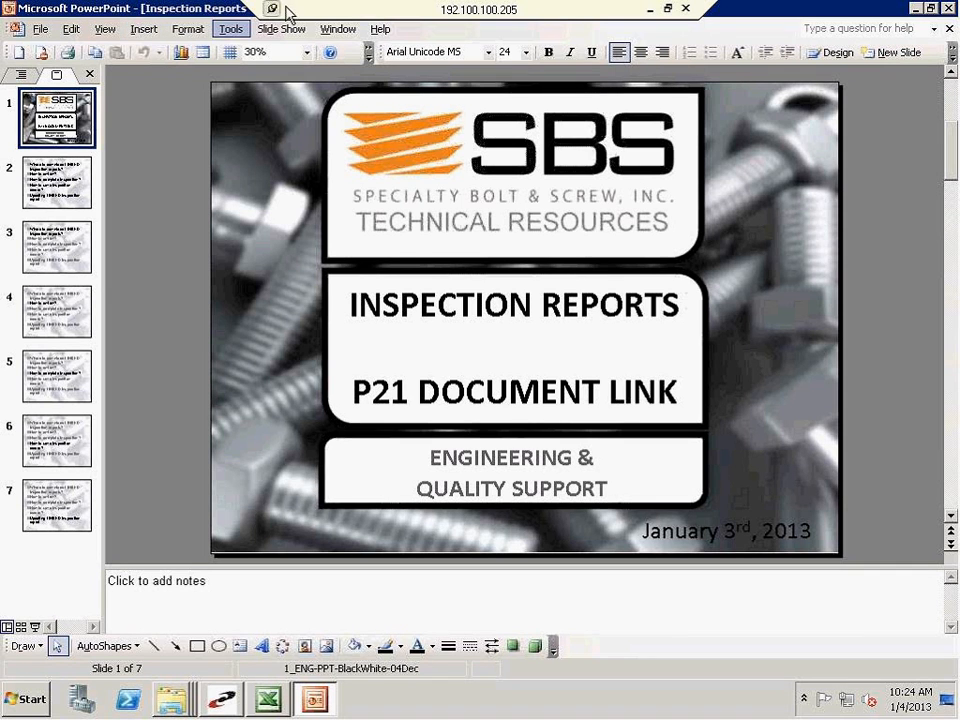
click(282, 29)
click(287, 48)
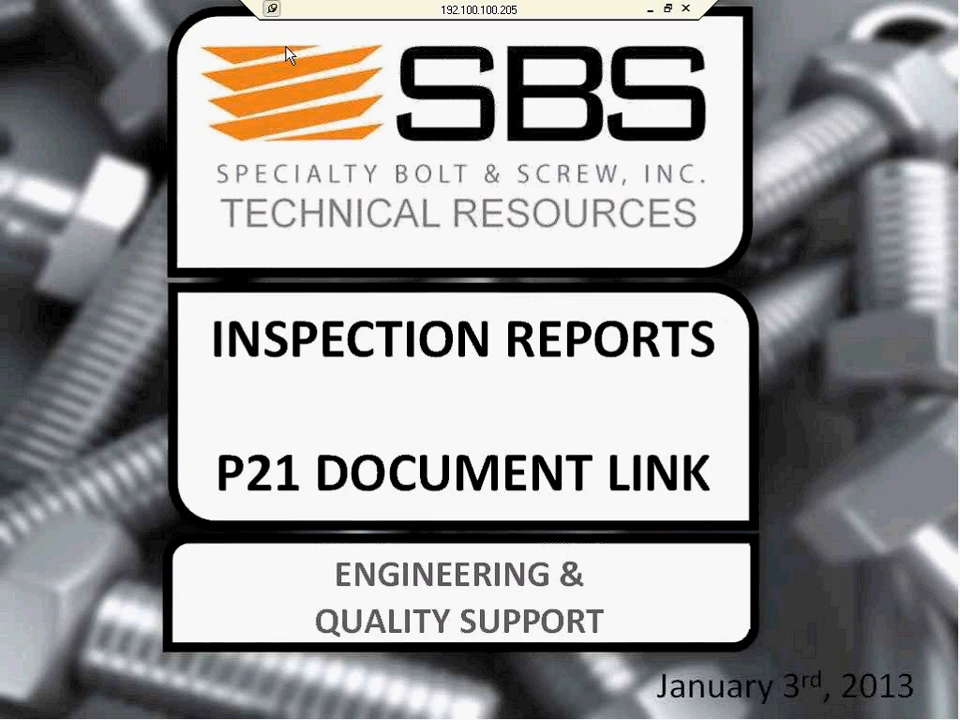
click(804, 517)
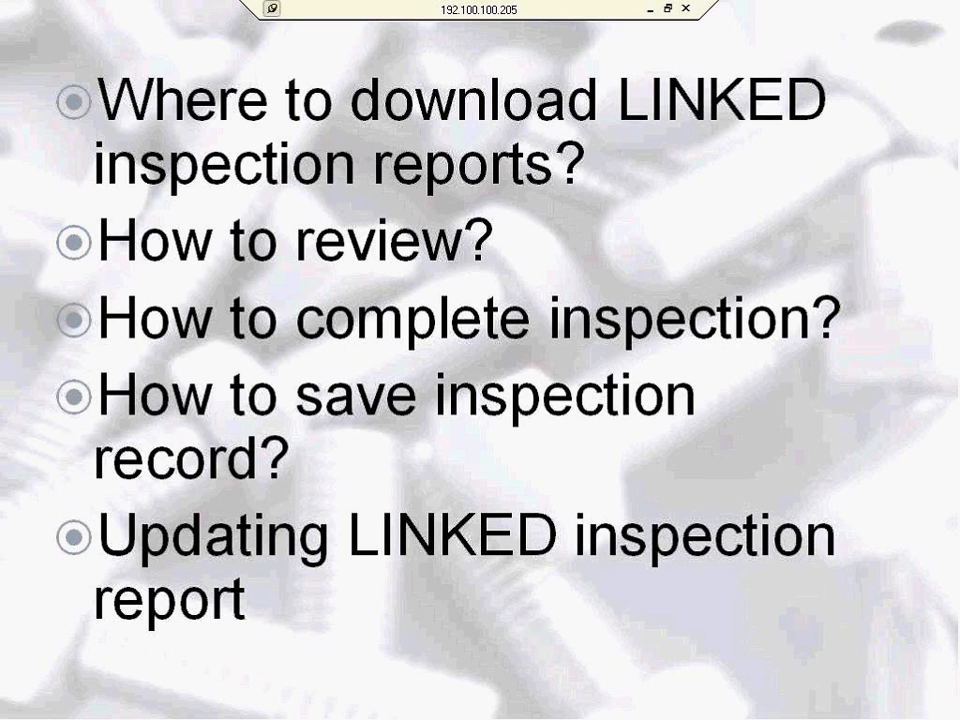
key(Escape)
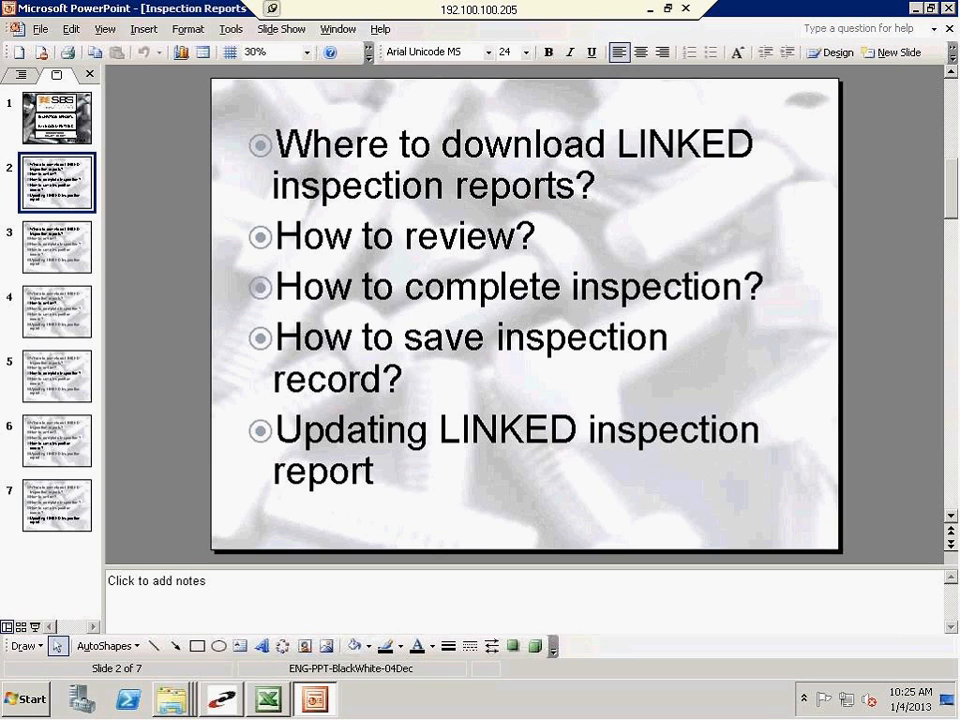
Switch to Epicor Prophet 21 and close the open Item Master Inquiry and Portal windows
key(alt+Tab)
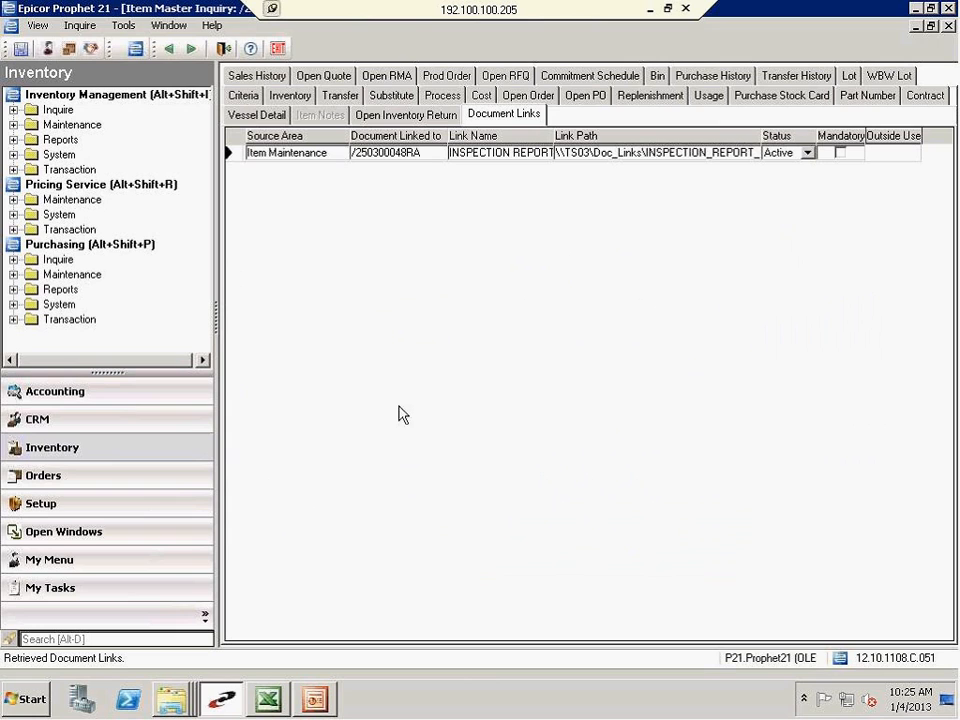
click(949, 27)
click(418, 400)
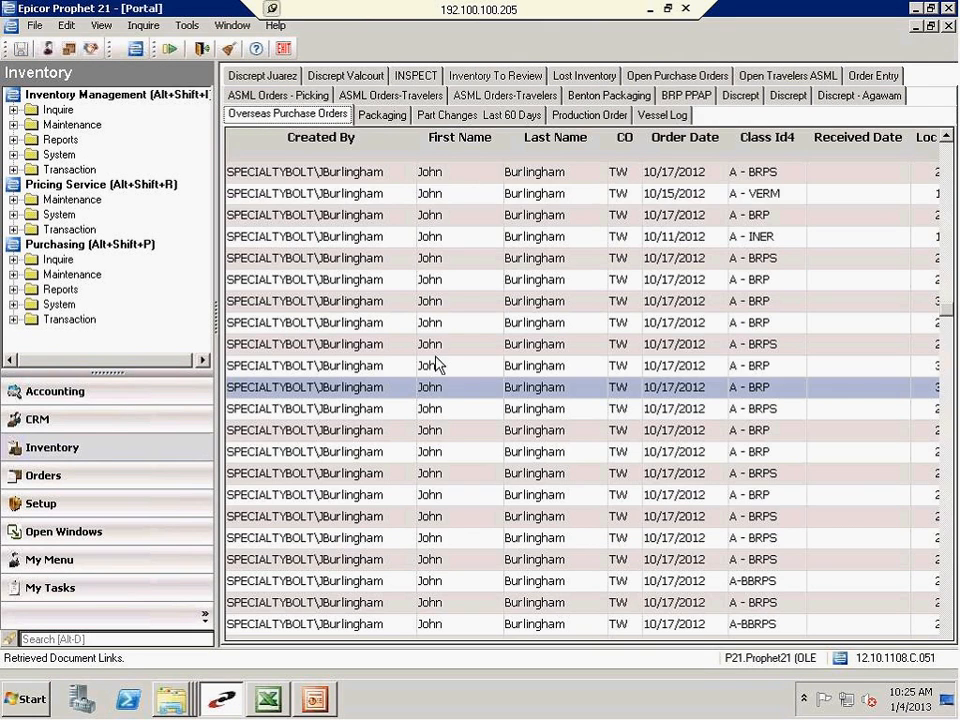
click(949, 27)
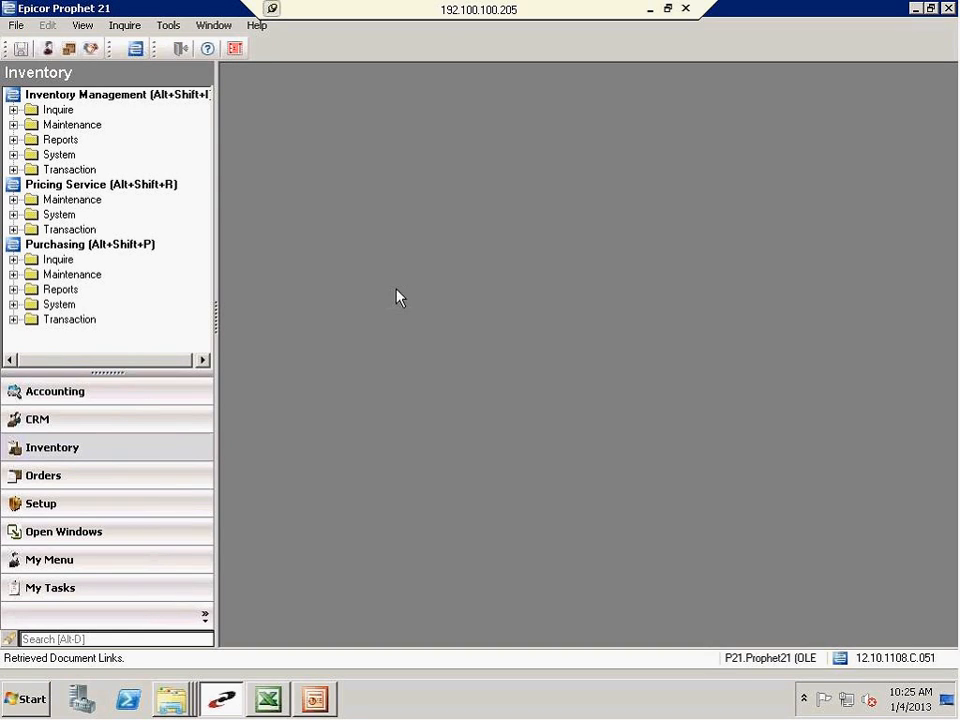
Look up item /250300048RA in Item Master Inquiry and show its criteria and description
click(128, 30)
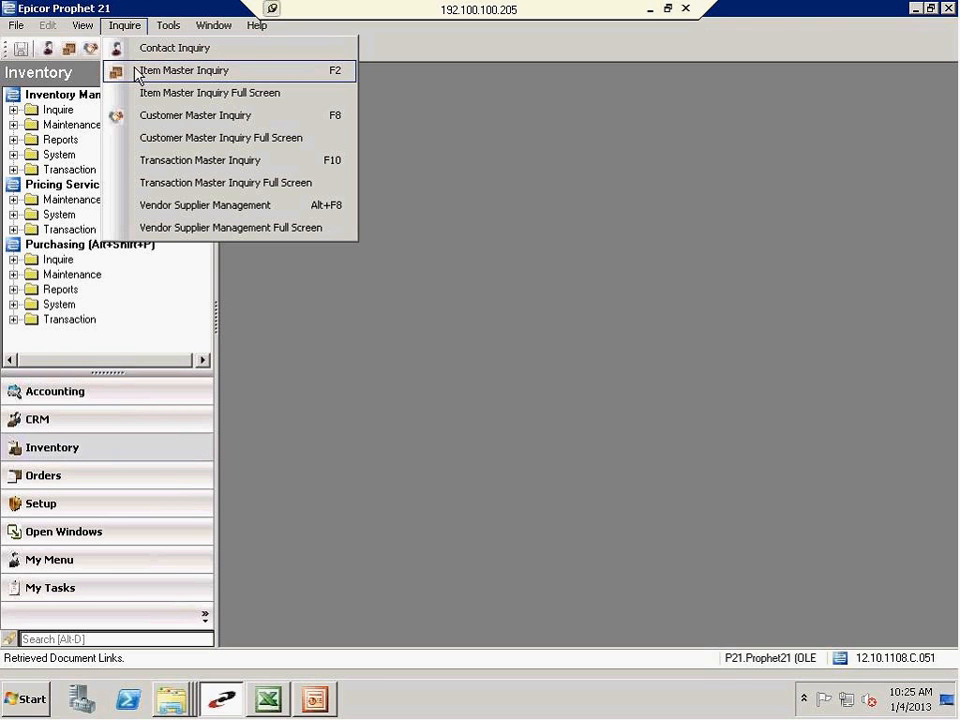
click(137, 72)
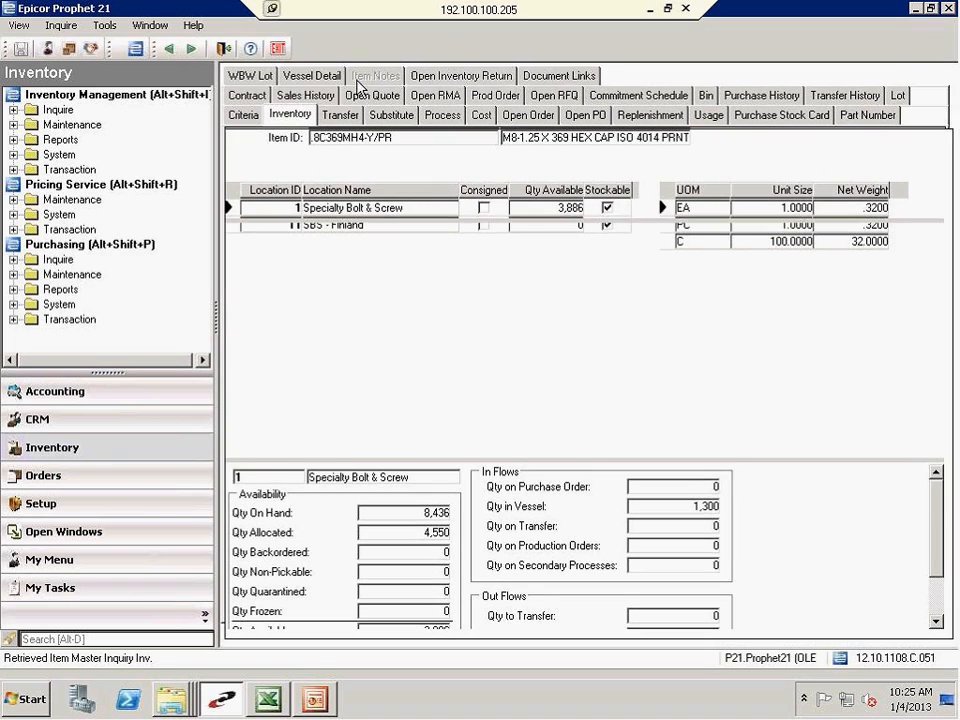
click(418, 177)
text(2)
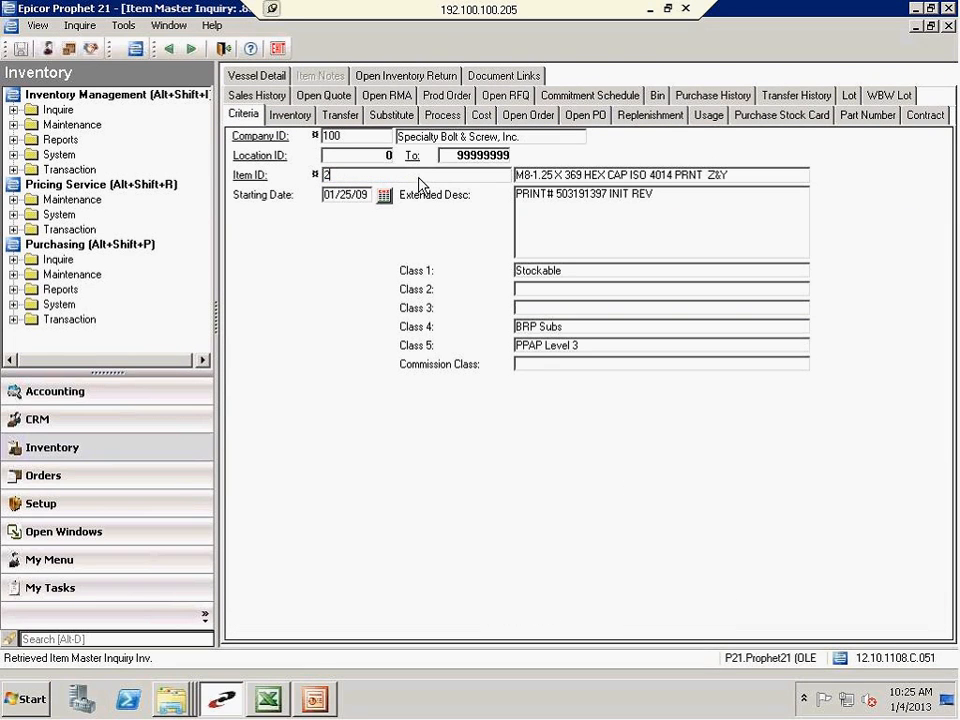
text(50300048)
key(Tab)
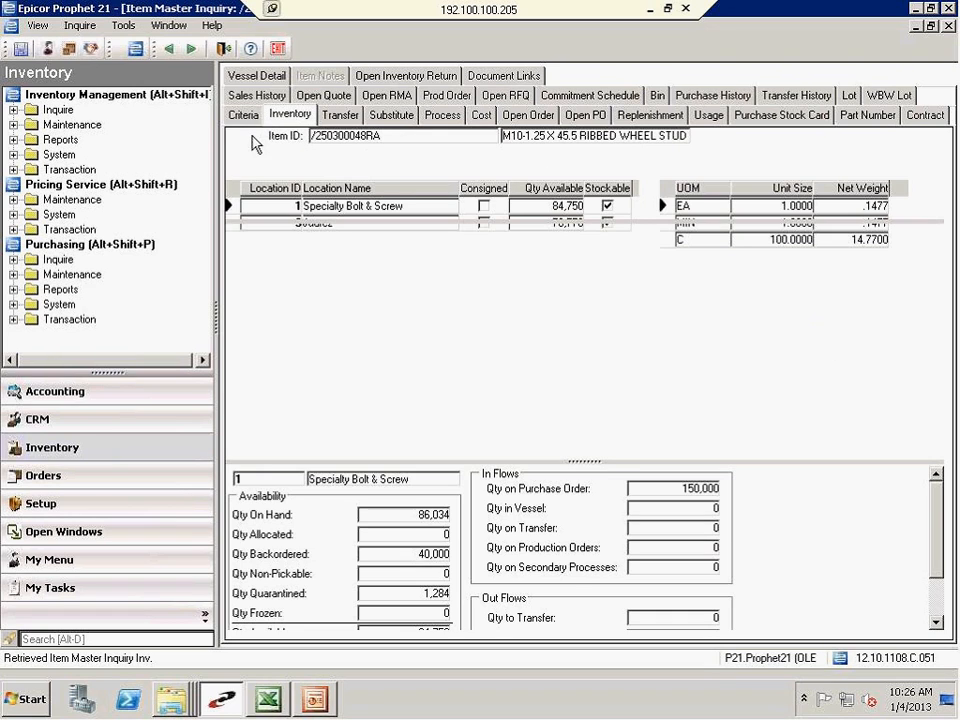
click(245, 114)
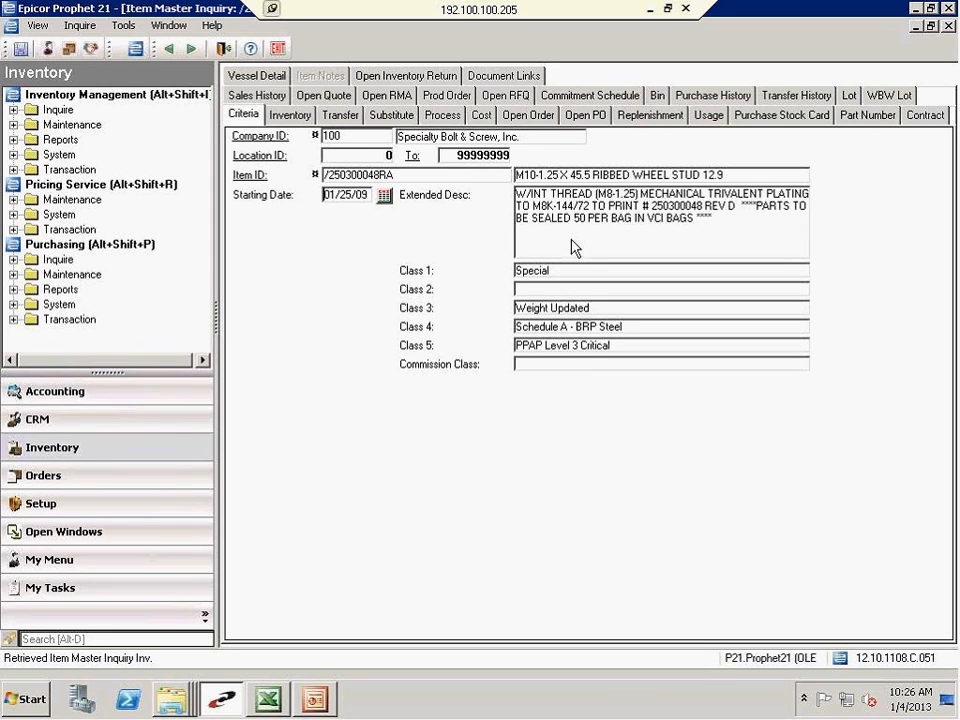
Show the item's document links and widen the Link Name and Link Path columns
click(492, 80)
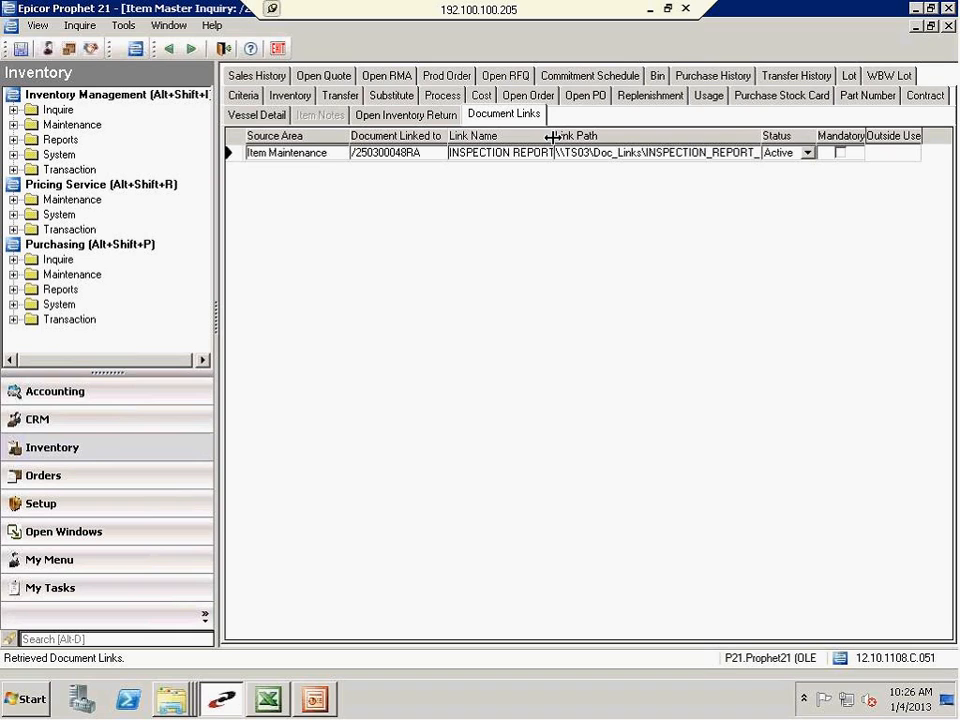
drag(555, 140, 614, 138)
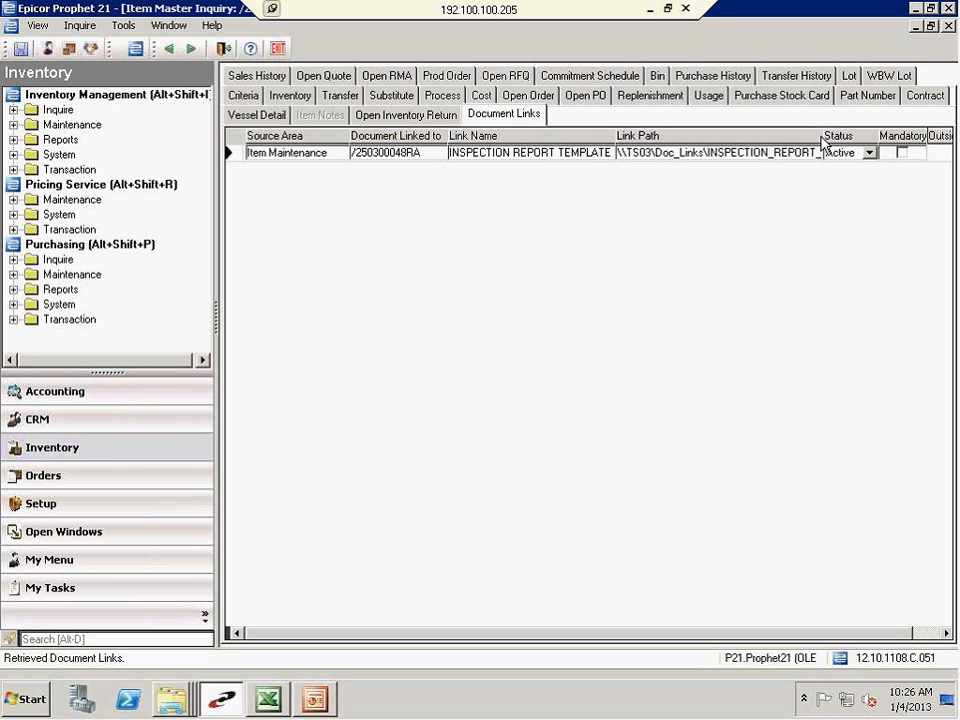
drag(822, 140, 897, 150)
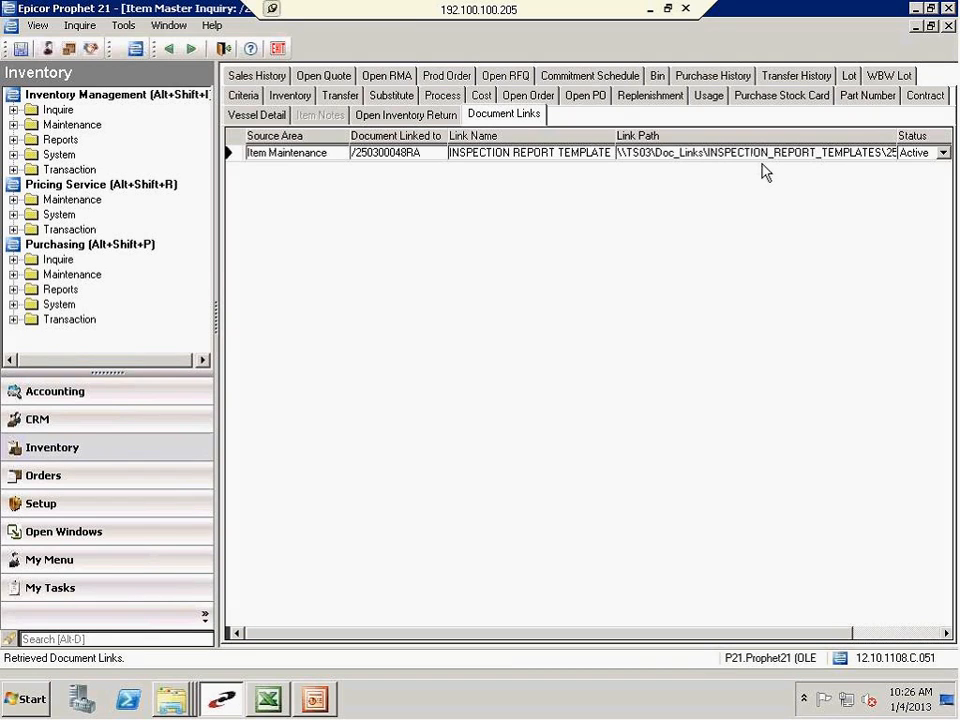
View the item's linked inspection report template and switch to the 250300048RA_INSP_TEMPLATE workbook in Excel
right_click(683, 162)
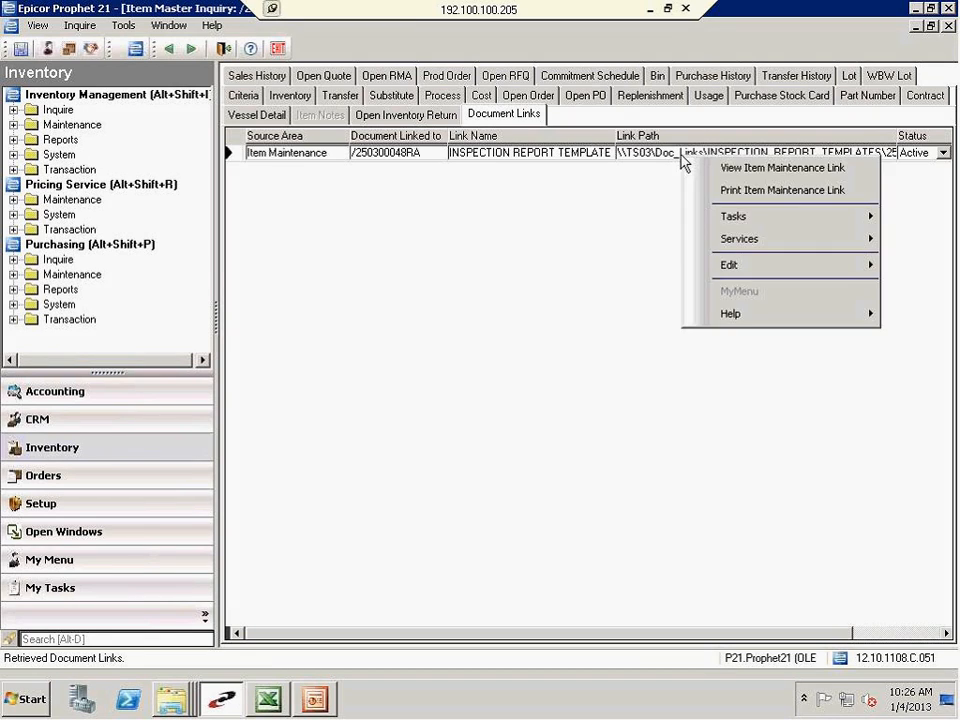
click(736, 172)
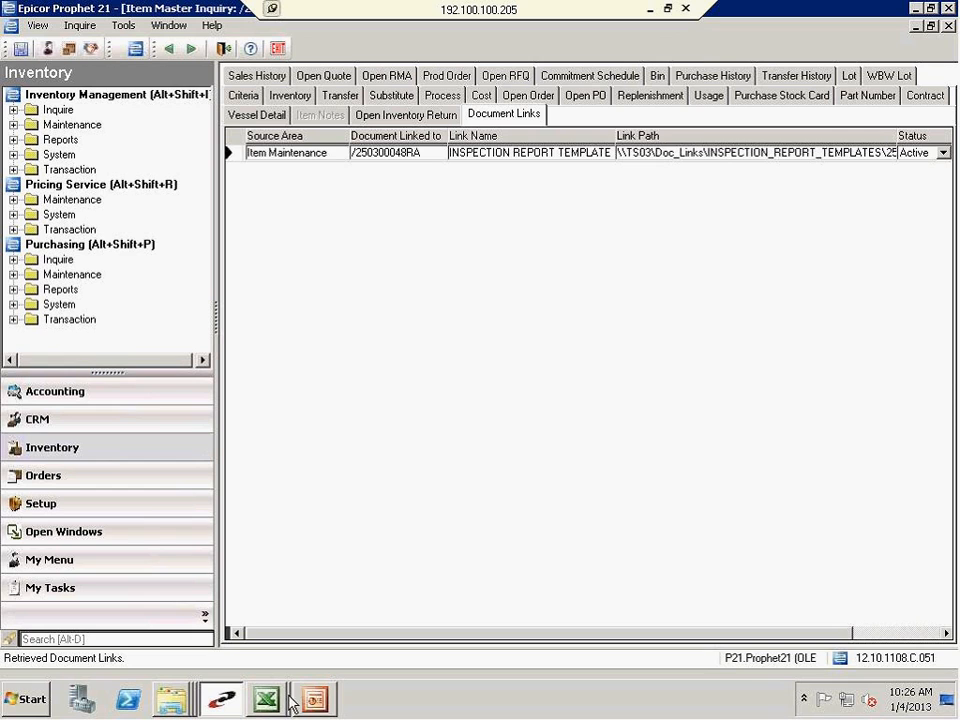
mouse_move(276, 706)
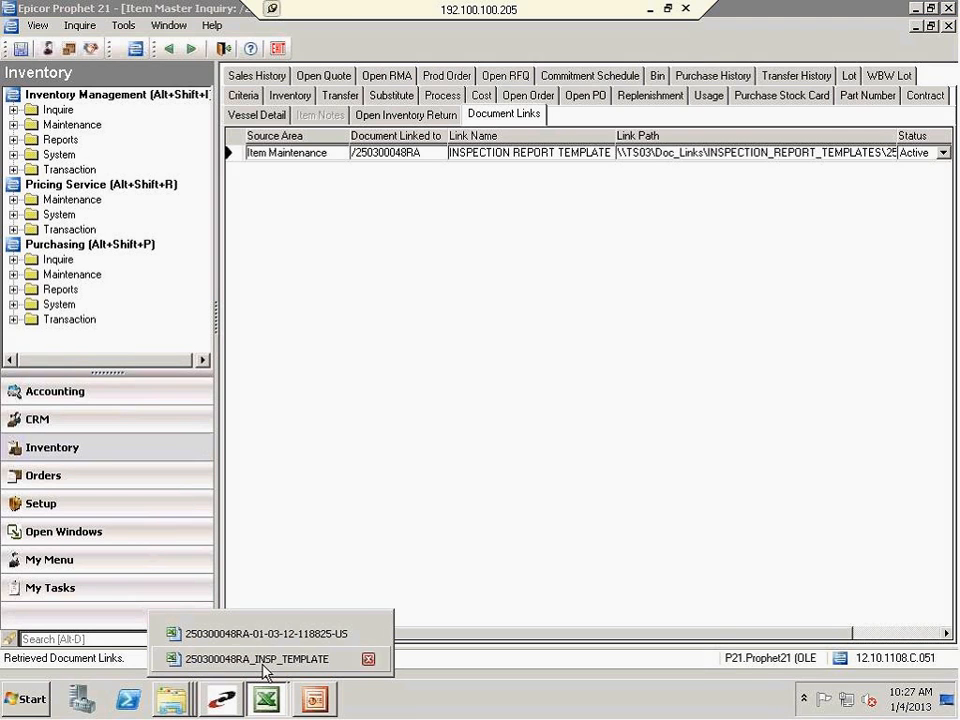
click(264, 662)
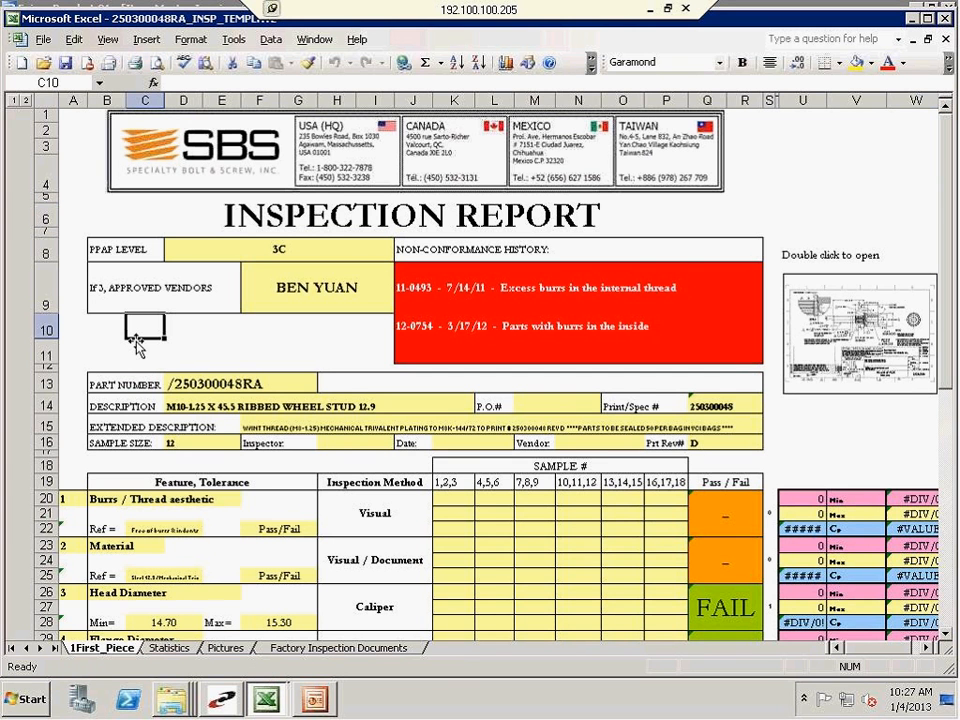
Reduce the report's zoom to 50% and look over the sample entry cells for the inspected features
click(108, 40)
click(137, 59)
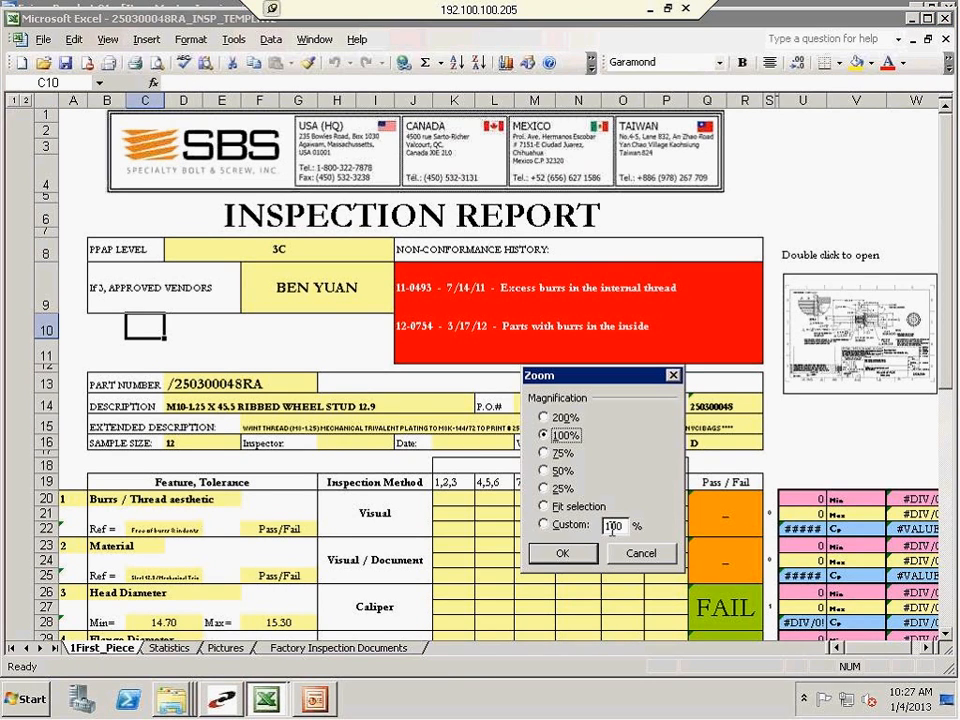
click(556, 470)
click(561, 552)
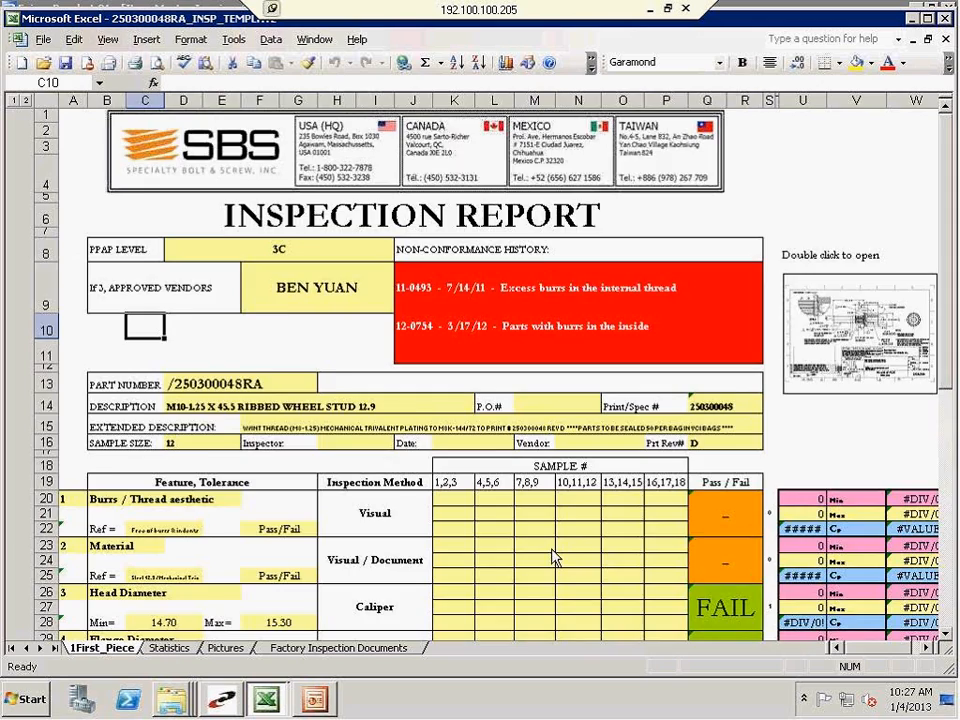
scroll(283, 373, down, 7)
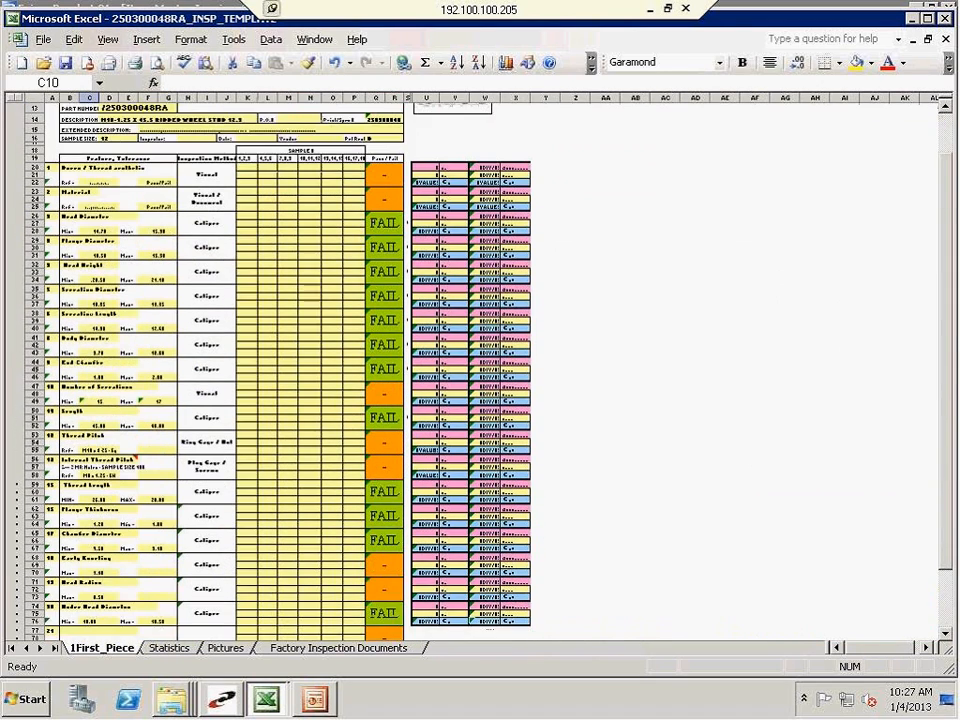
drag(244, 553, 300, 95)
scroll(266, 300, up, 4)
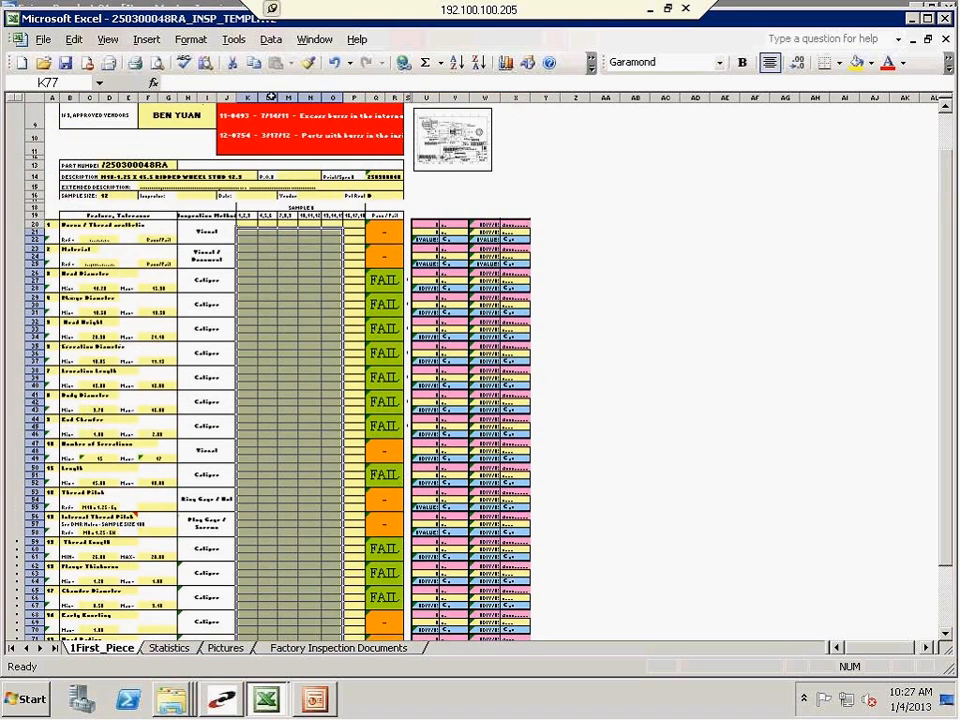
click(247, 226)
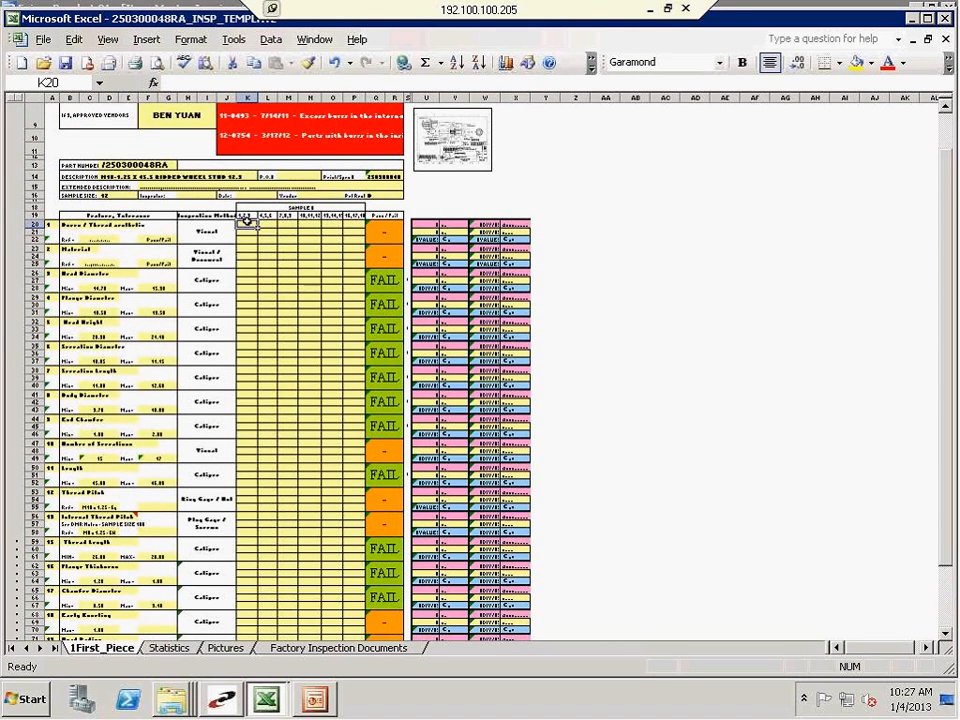
Restore the worksheet zoom to 100% and return to the head of the inspection report
click(107, 40)
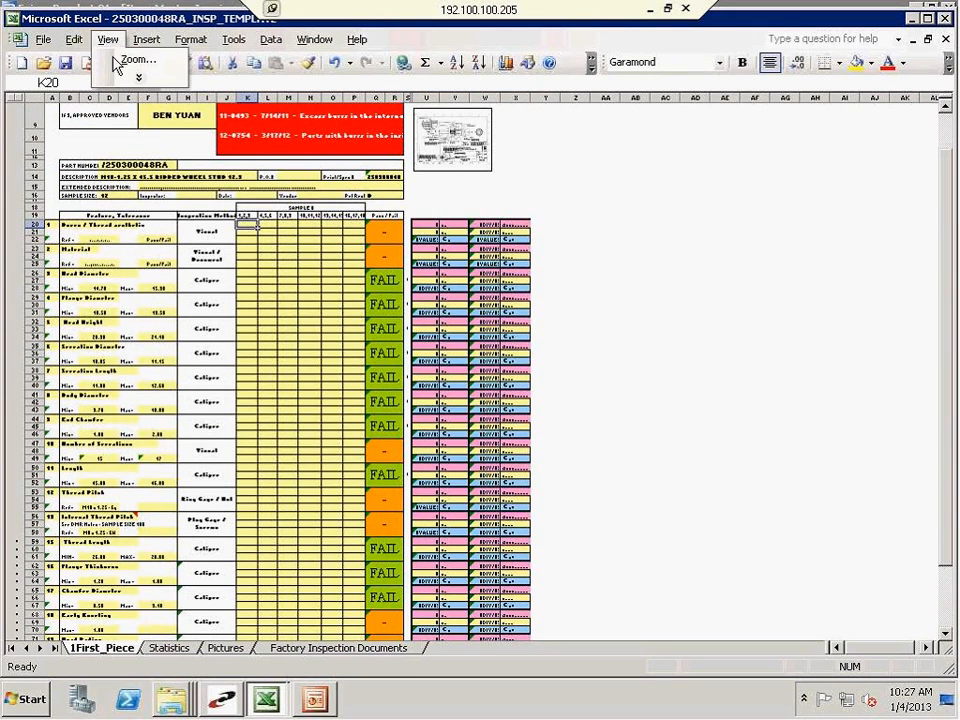
click(120, 60)
click(550, 437)
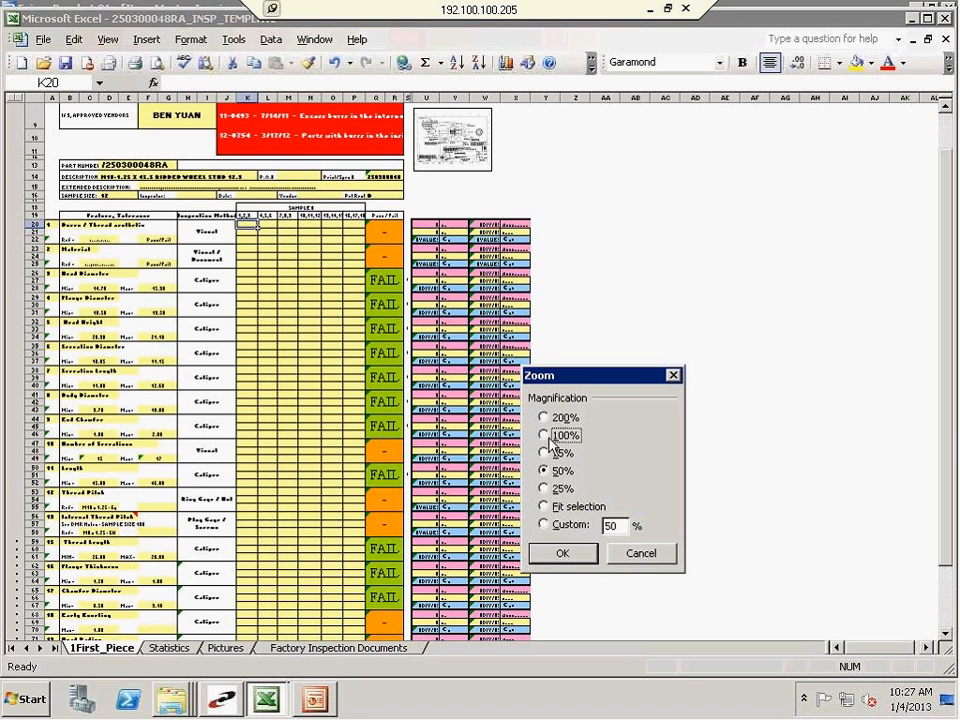
click(565, 556)
scroll(283, 392, up, 3)
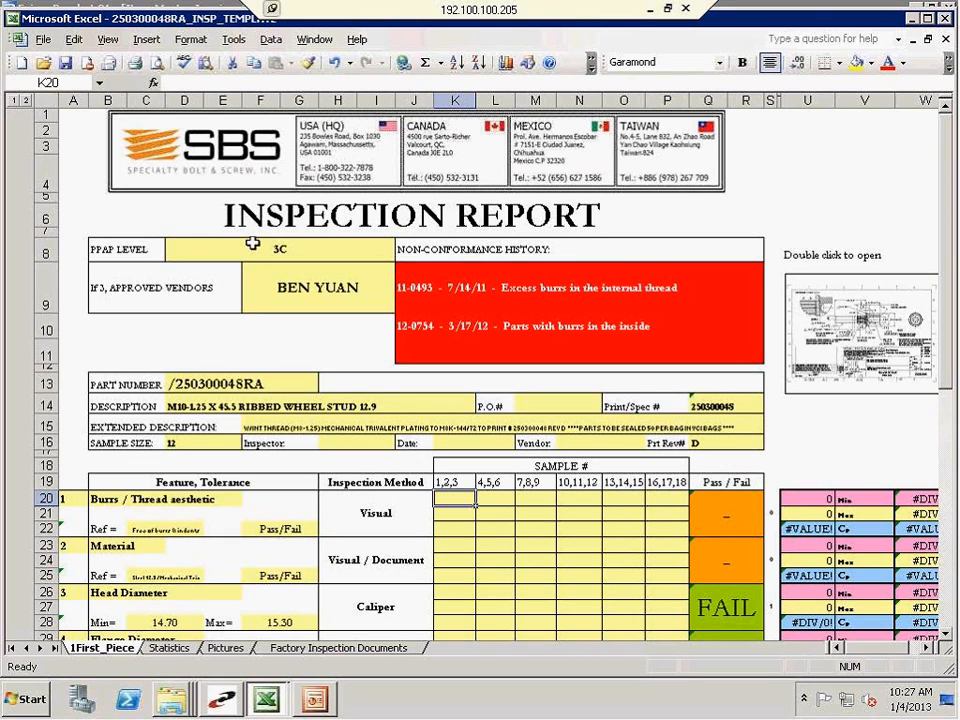
Examine the PPAP level and approved vendors fields of the inspection report
click(266, 300)
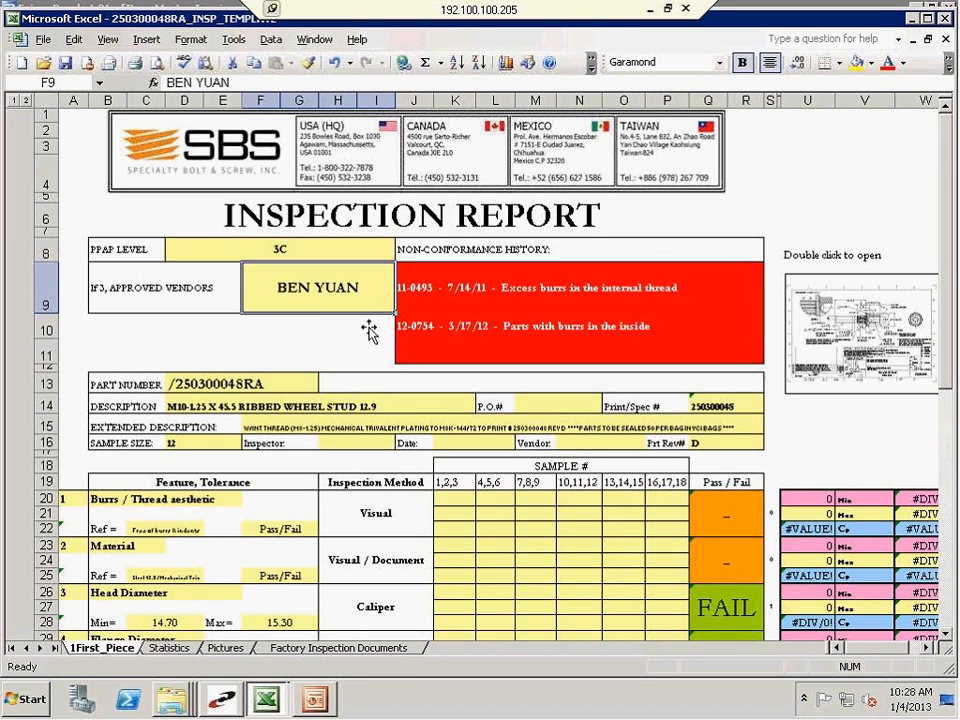
drag(261, 296, 131, 243)
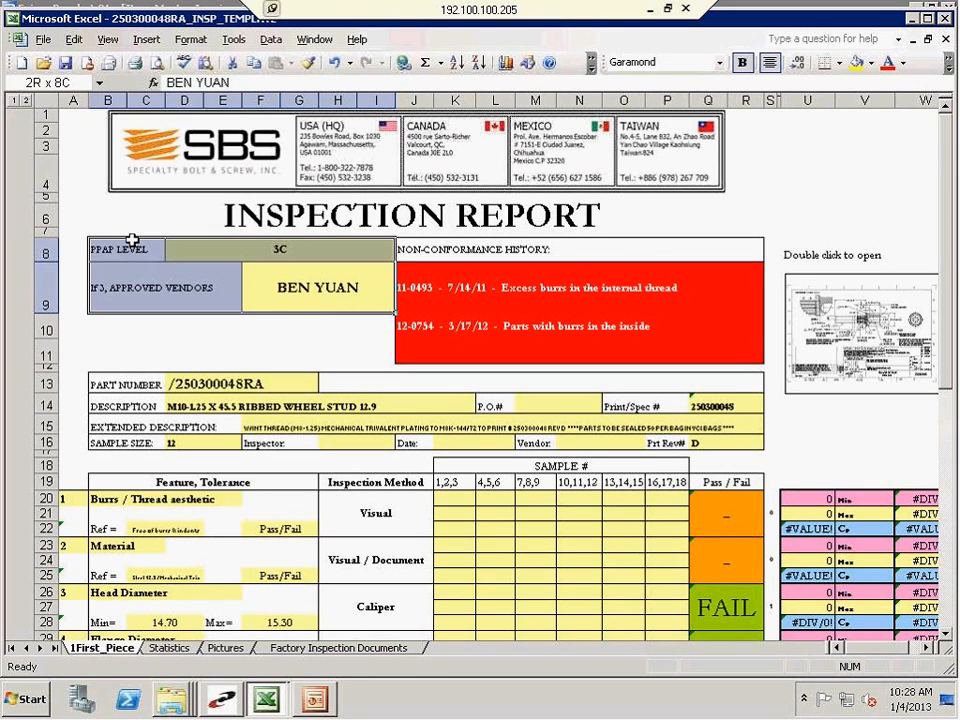
click(152, 350)
Review the entries in the non-conformance history block of the inspection report
drag(404, 267, 707, 347)
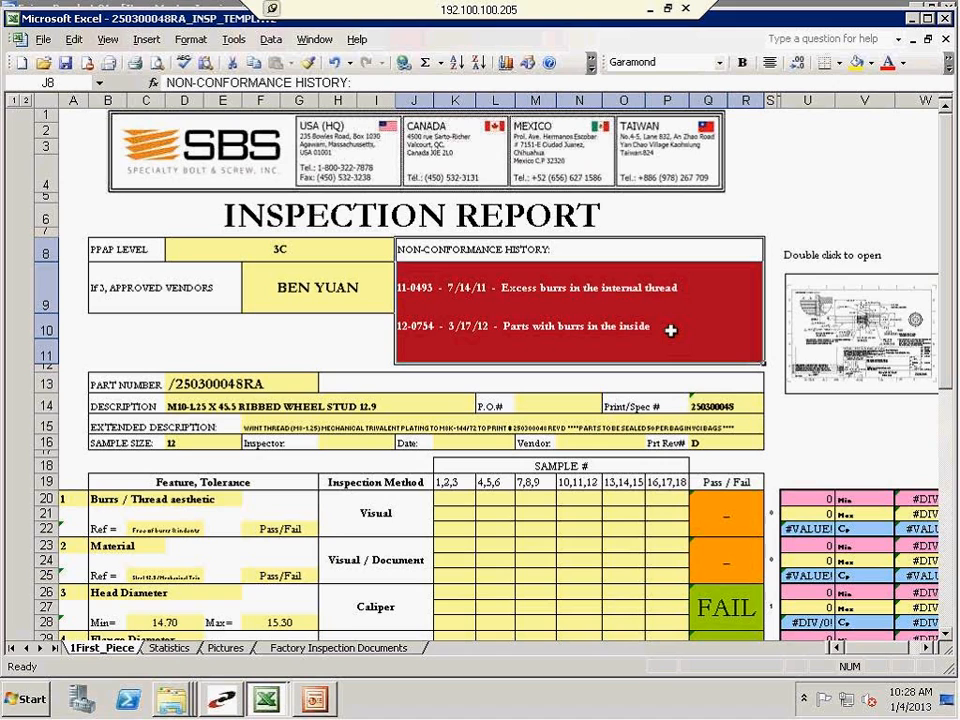
click(671, 366)
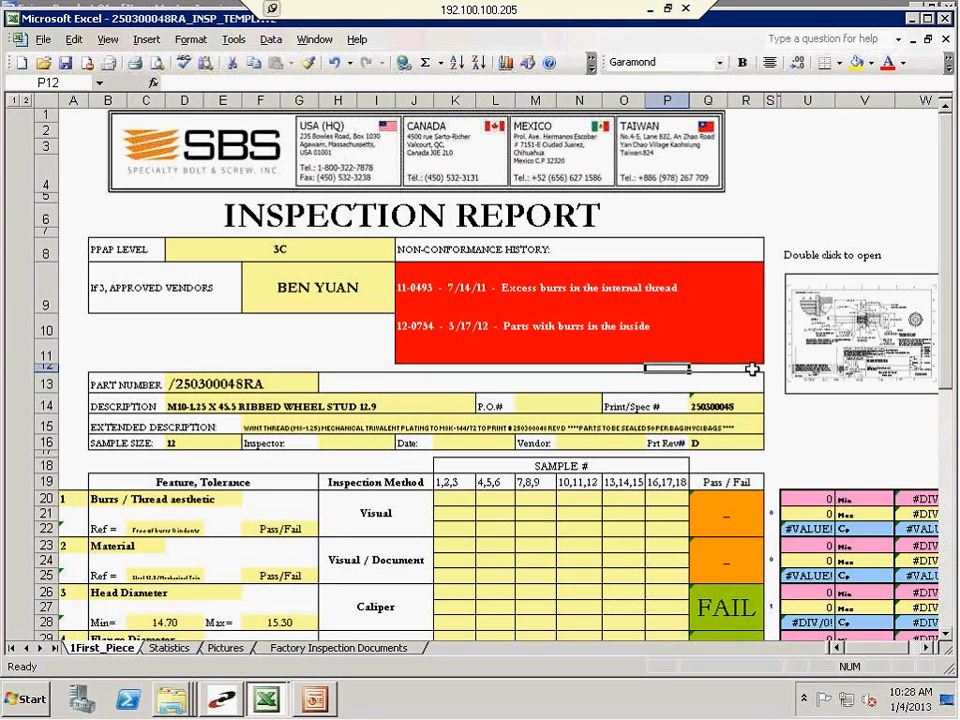
click(530, 300)
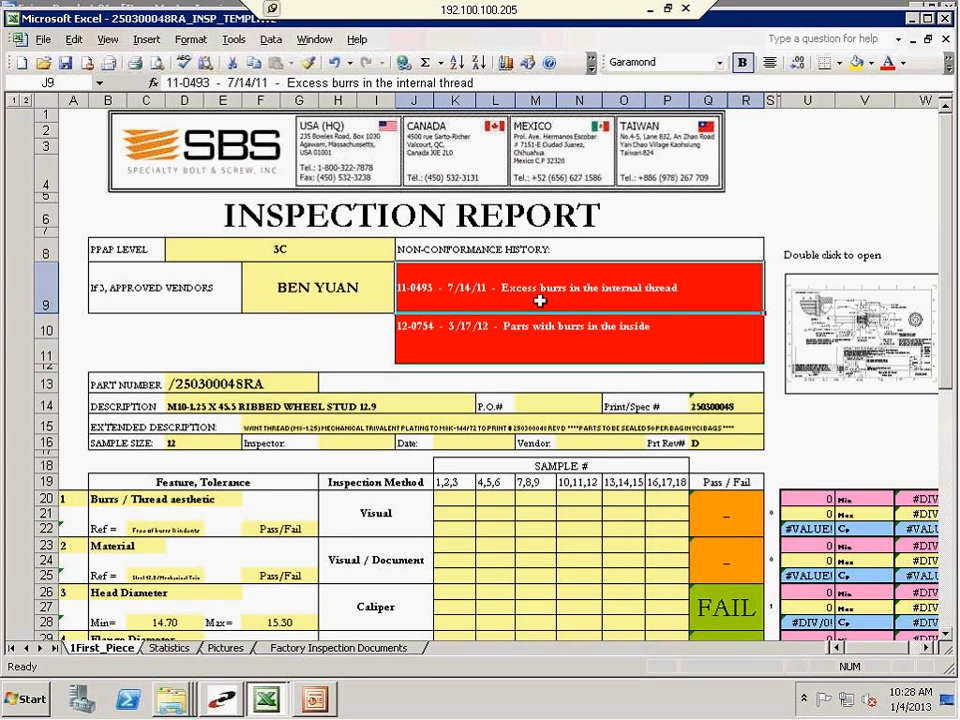
click(528, 328)
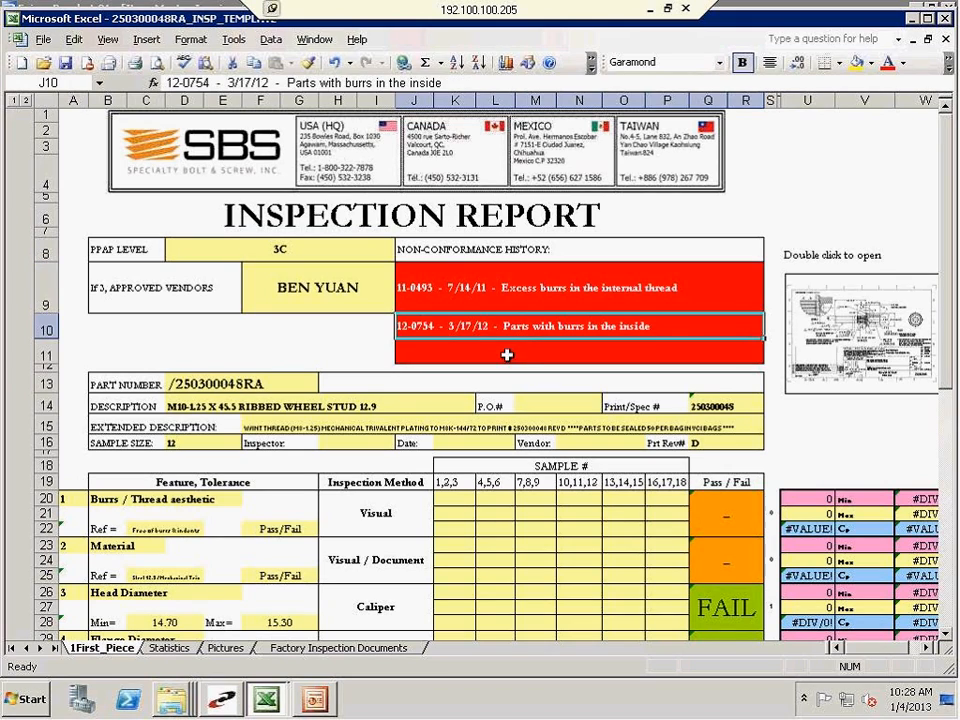
click(507, 354)
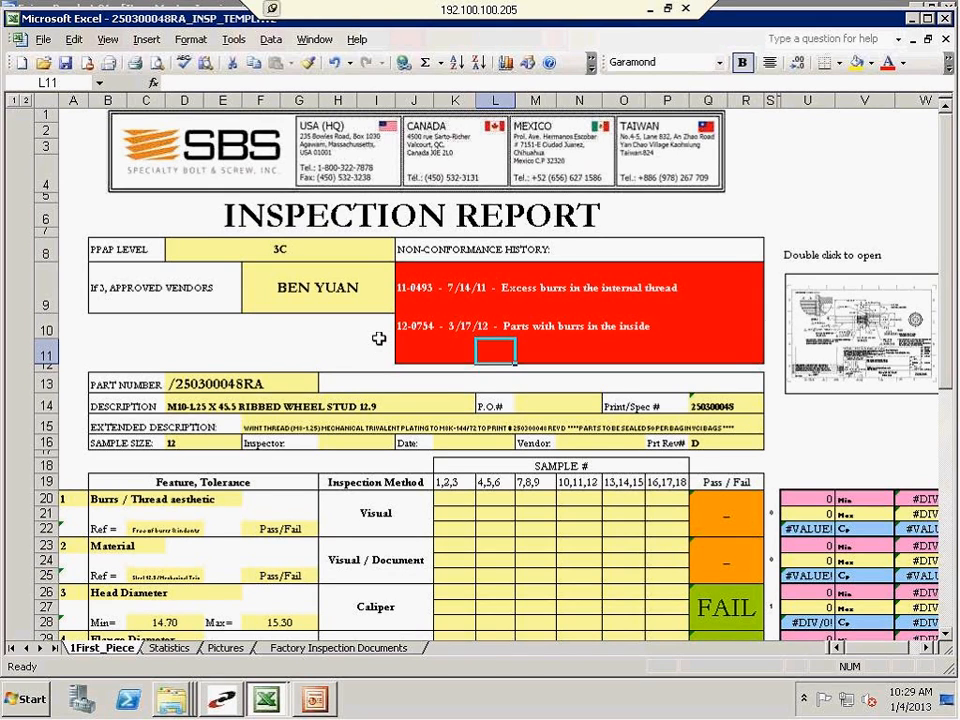
click(691, 369)
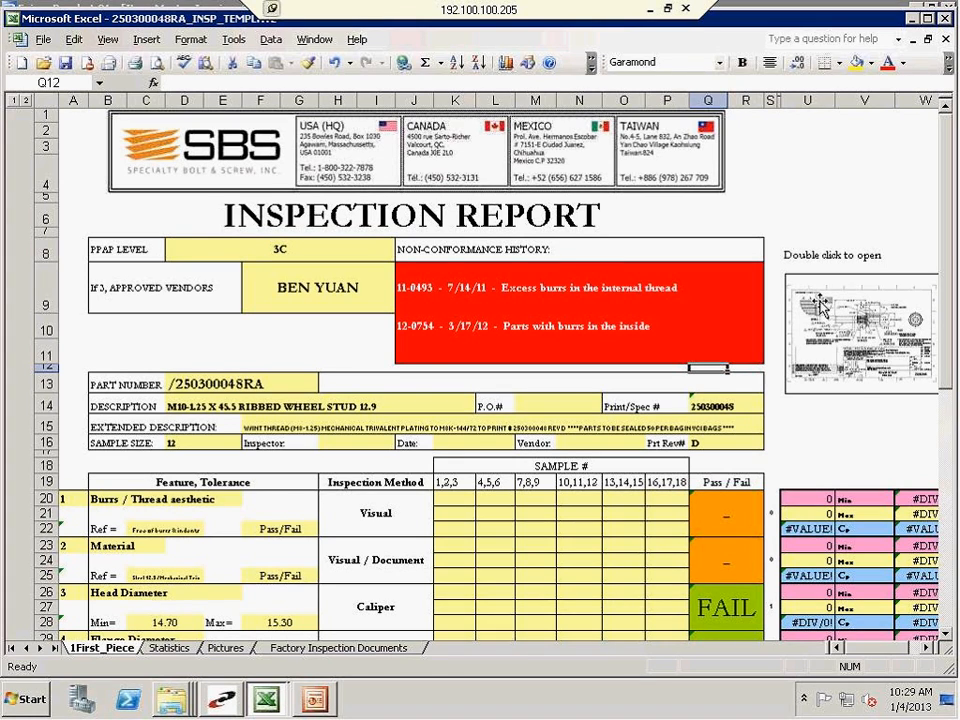
Open the part drawing embedded in the inspection report in Adobe Reader and enlarge it to 125%
double_click(818, 304)
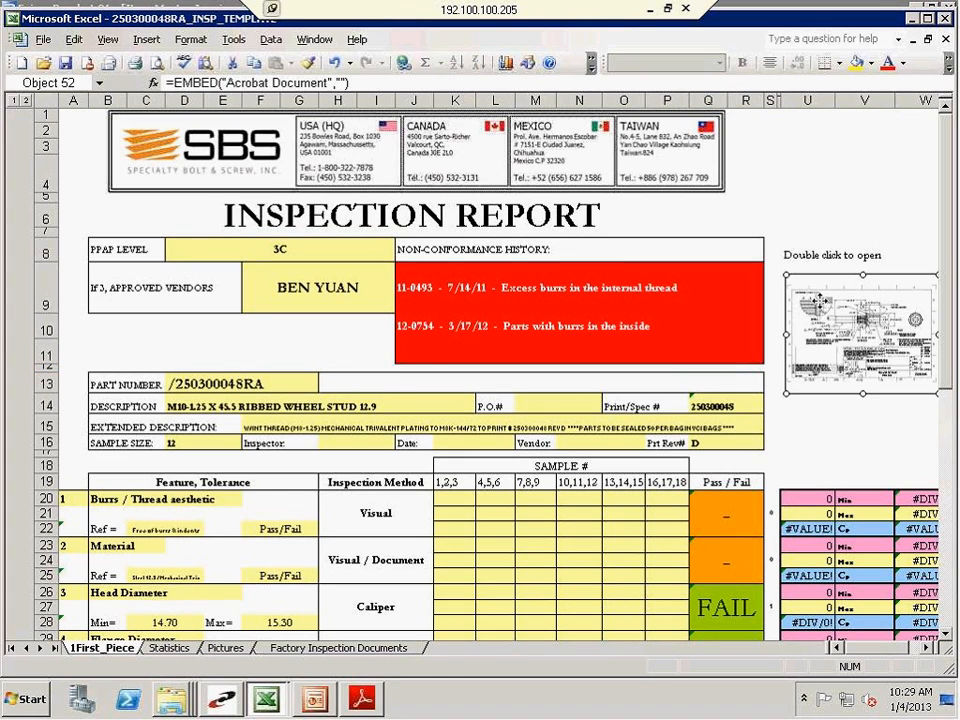
click(362, 700)
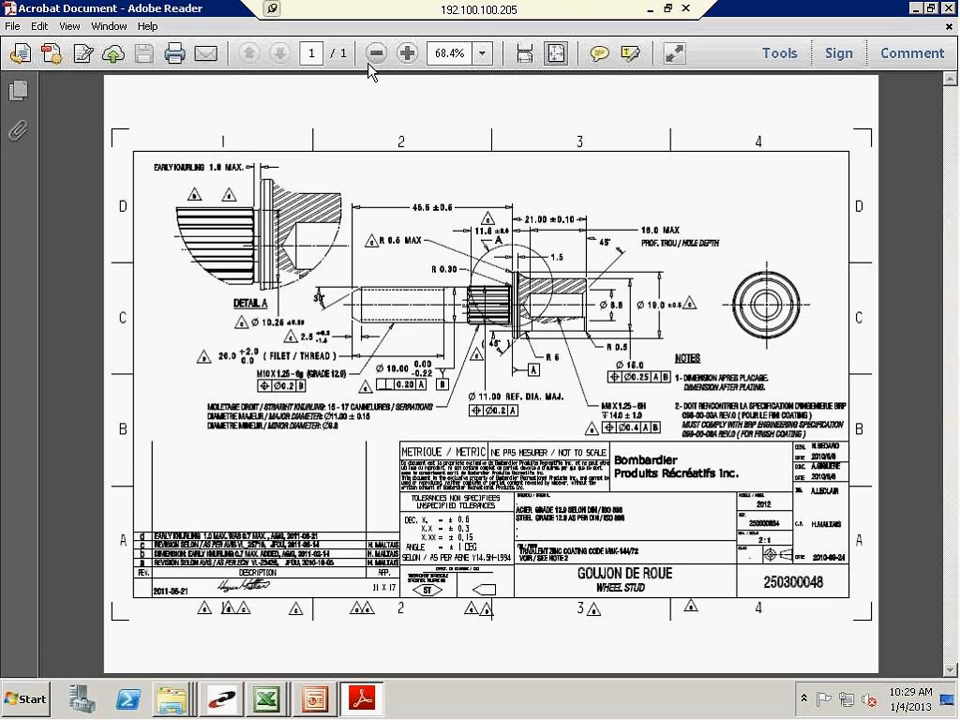
click(407, 53)
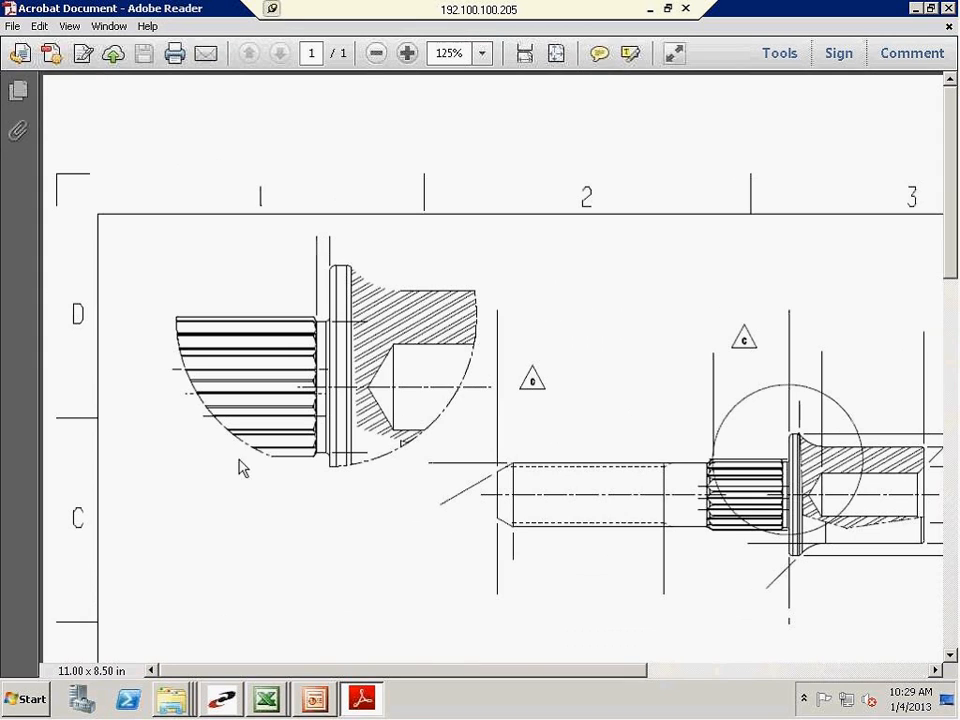
Examine the wheel stud drawing's dimensions and the entries in its revision block
scroll(268, 555, down, 2)
drag(951, 198, 928, 350)
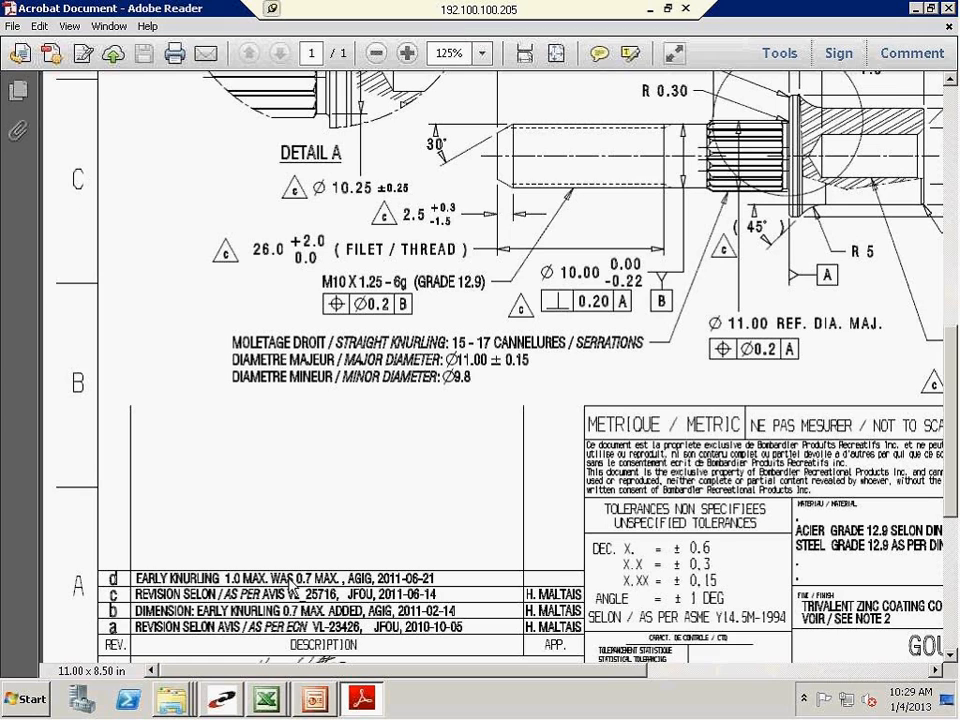
scroll(290, 585, up, 3)
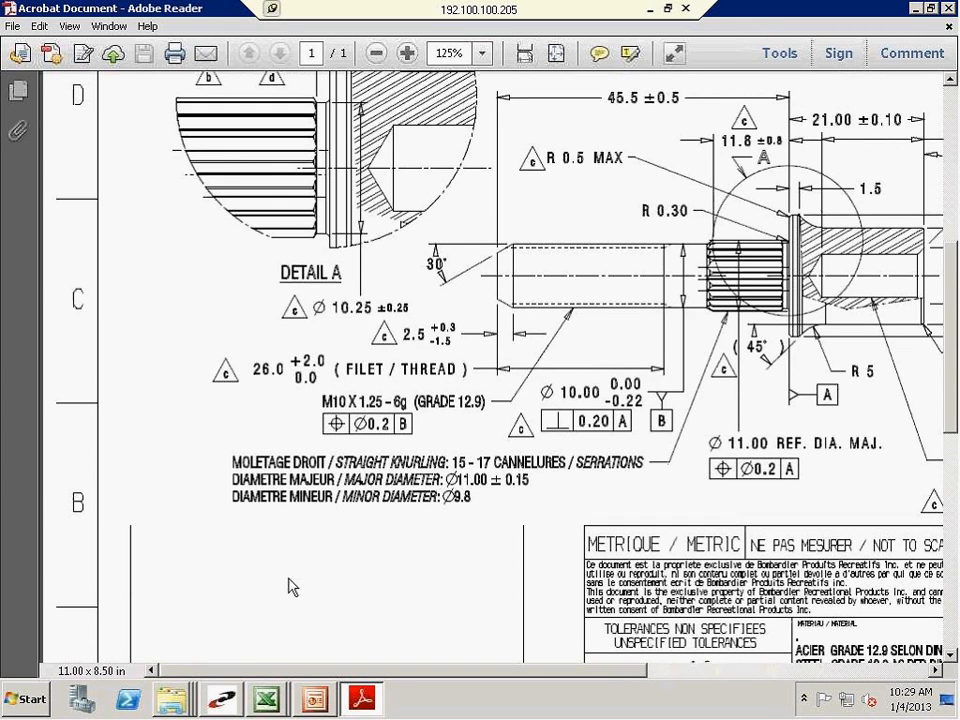
scroll(290, 585, up, 3)
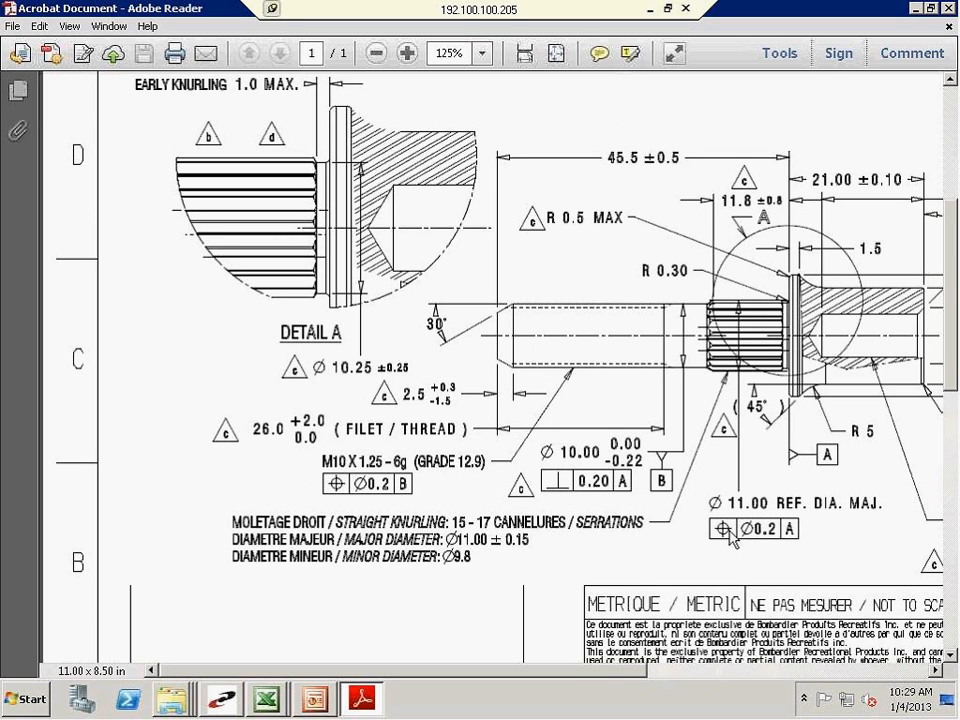
scroll(224, 654, down, 1)
scroll(224, 654, down, 3)
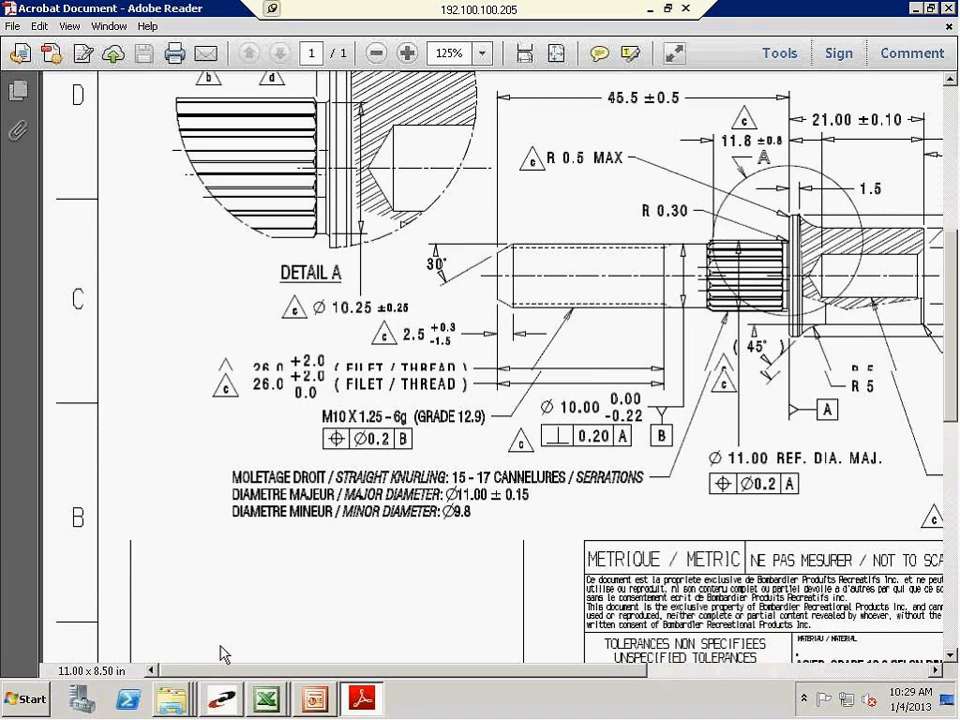
scroll(212, 647, down, 3)
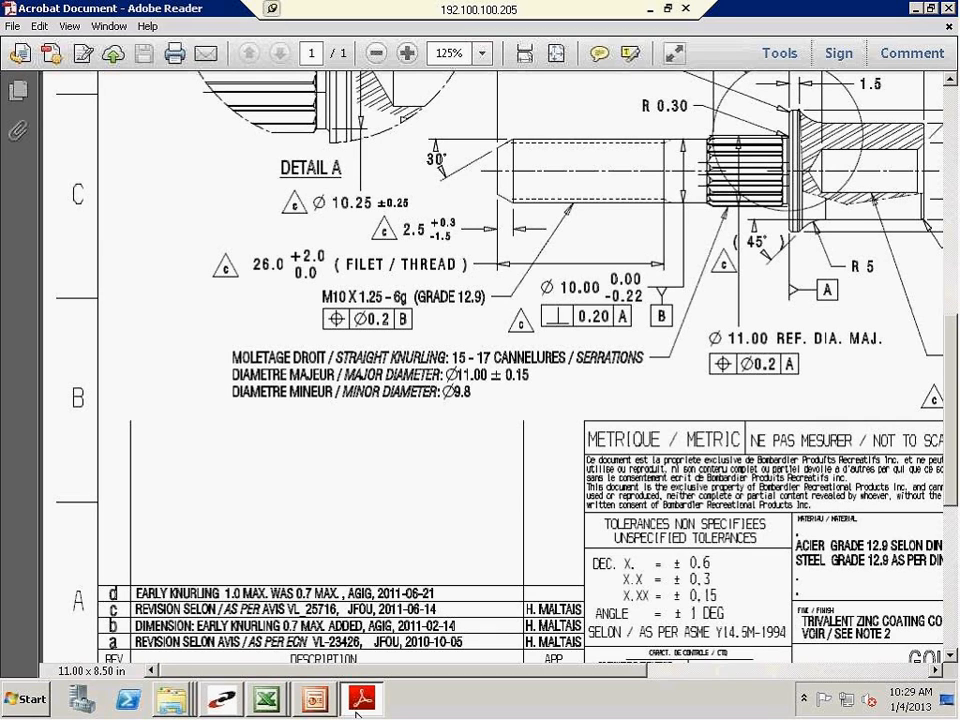
Switch back to the 250300048RA_INSP_TEMPLATE workbook in Excel and check the print revision field against the drawing
click(266, 698)
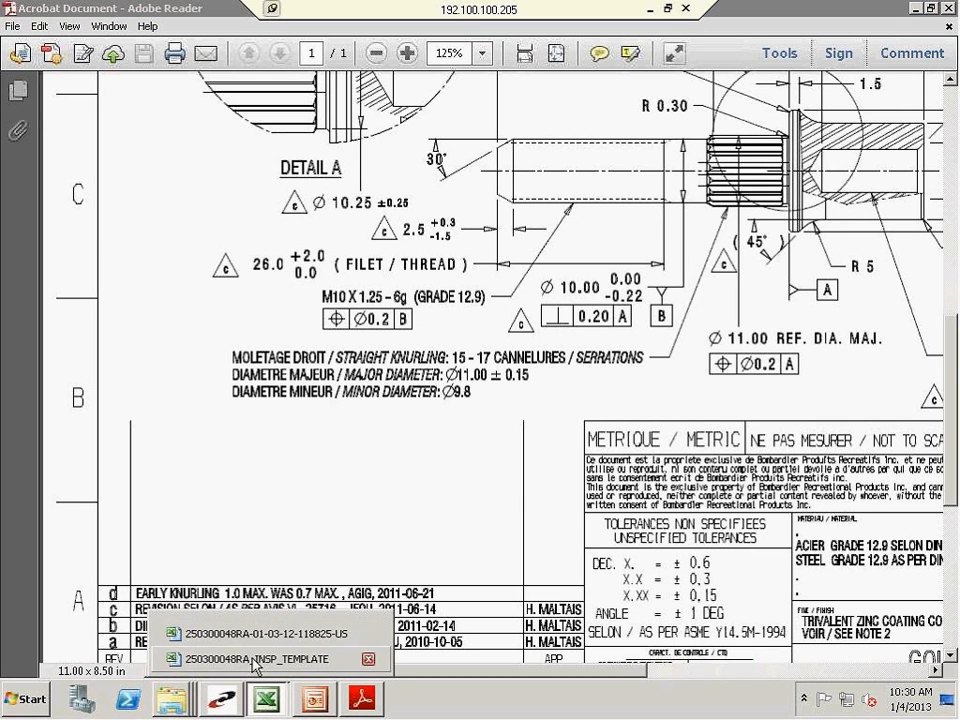
click(258, 659)
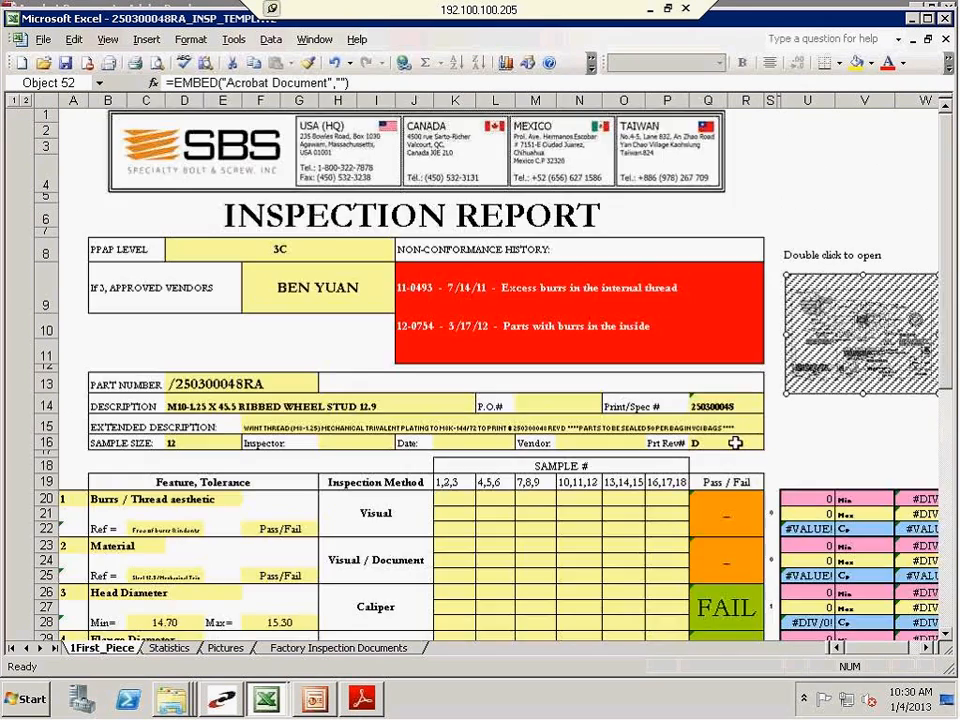
click(725, 443)
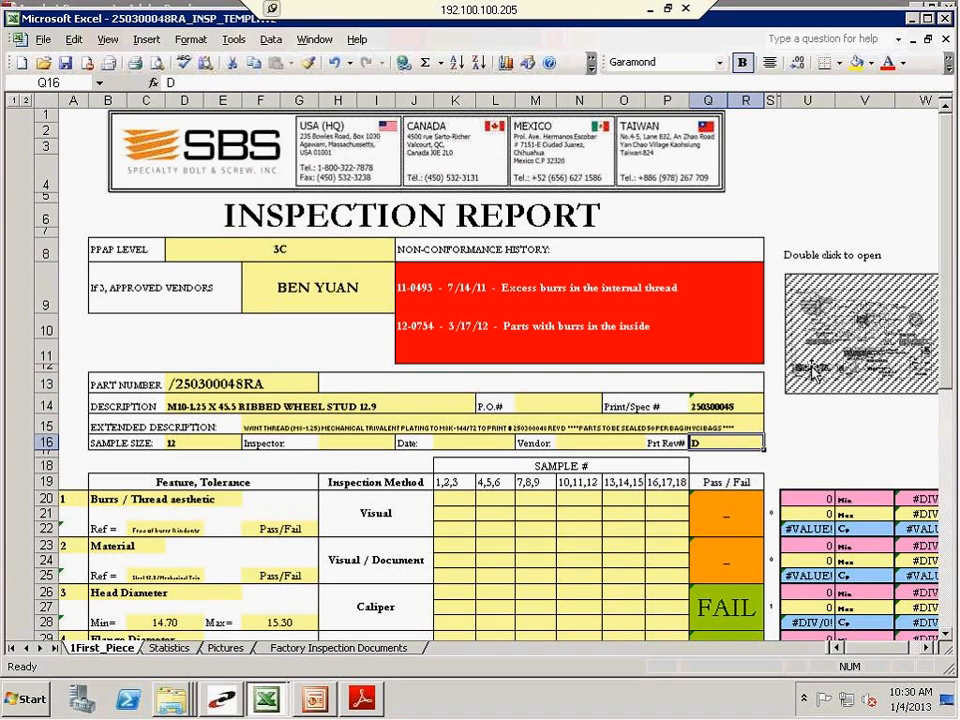
click(859, 420)
click(846, 372)
click(751, 442)
Switch to Prophet 21 and review the item's description and extended description in its inquiry criteria
click(230, 705)
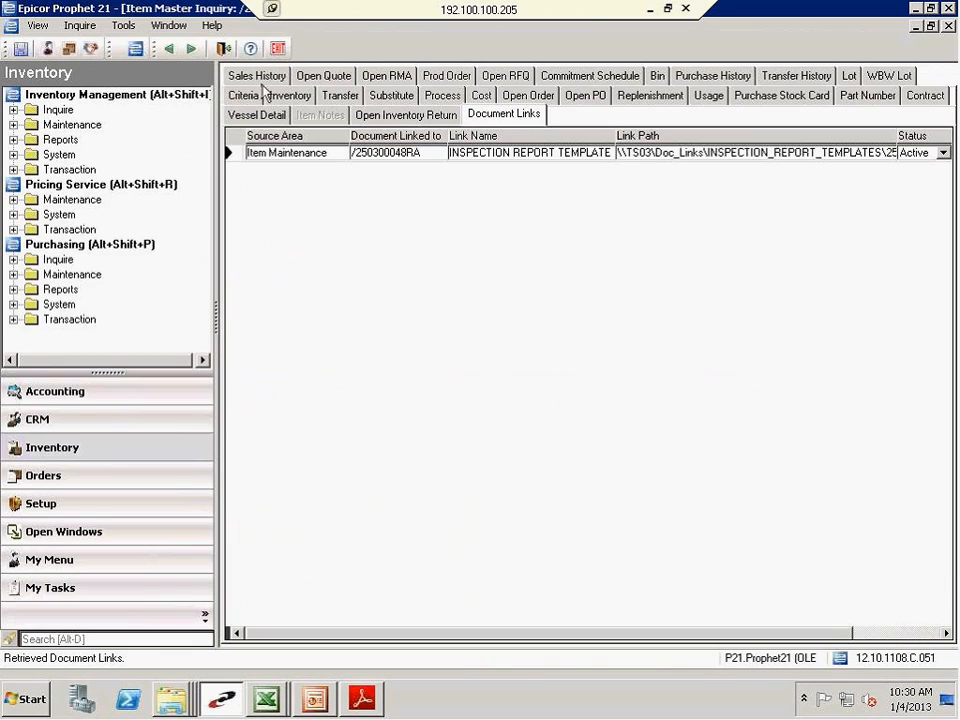
click(246, 96)
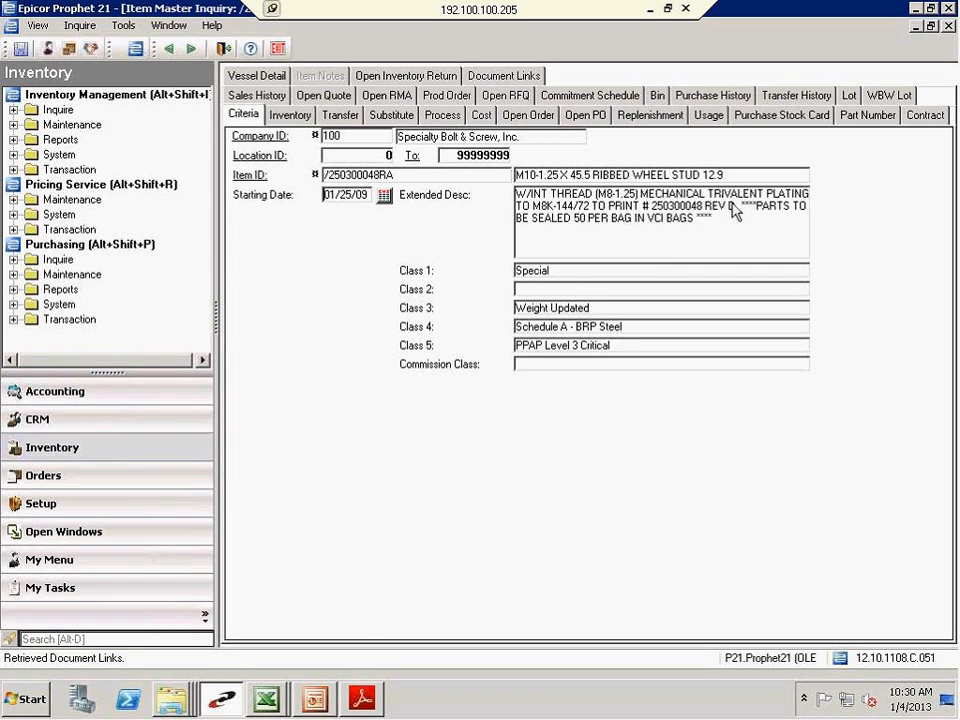
Return to the inspection template in Excel and review its part number, description and extended description fields
click(265, 698)
click(255, 660)
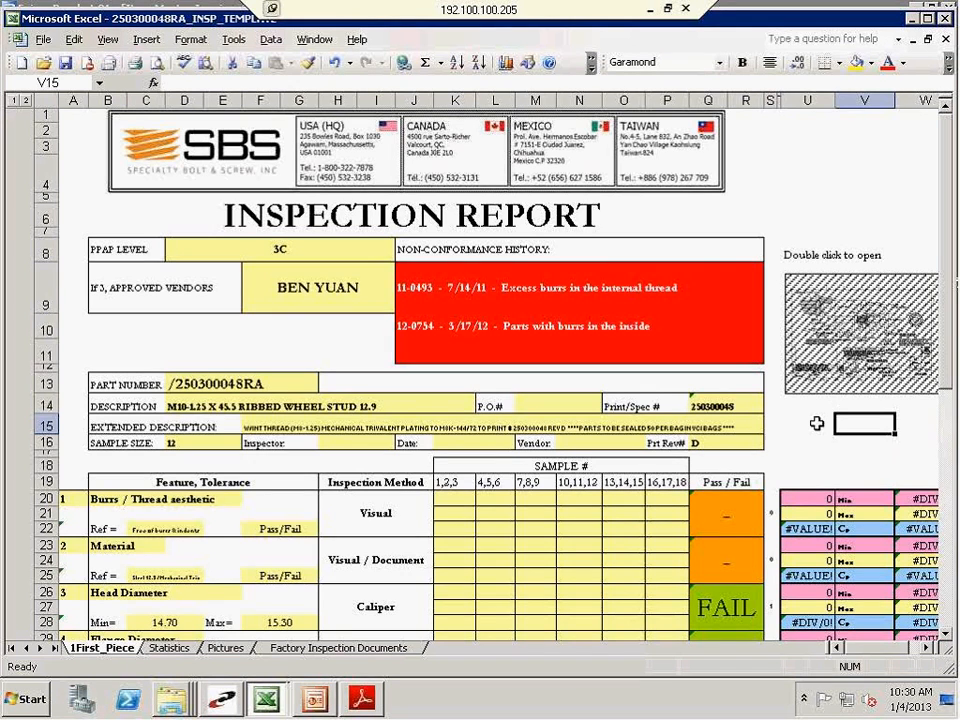
click(817, 423)
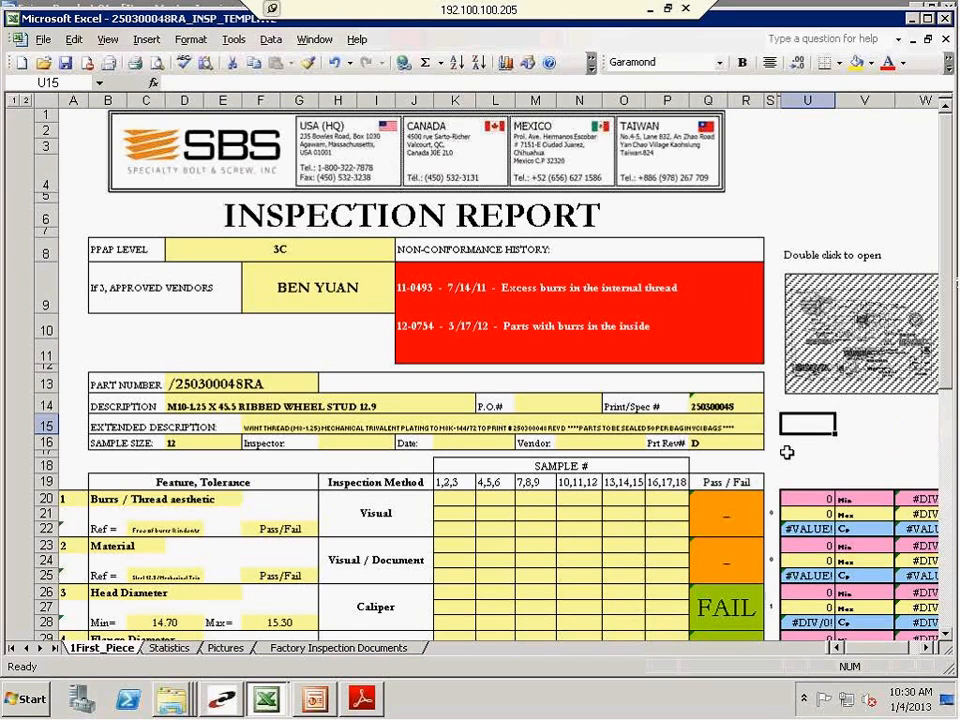
key(Down)
key(Down)
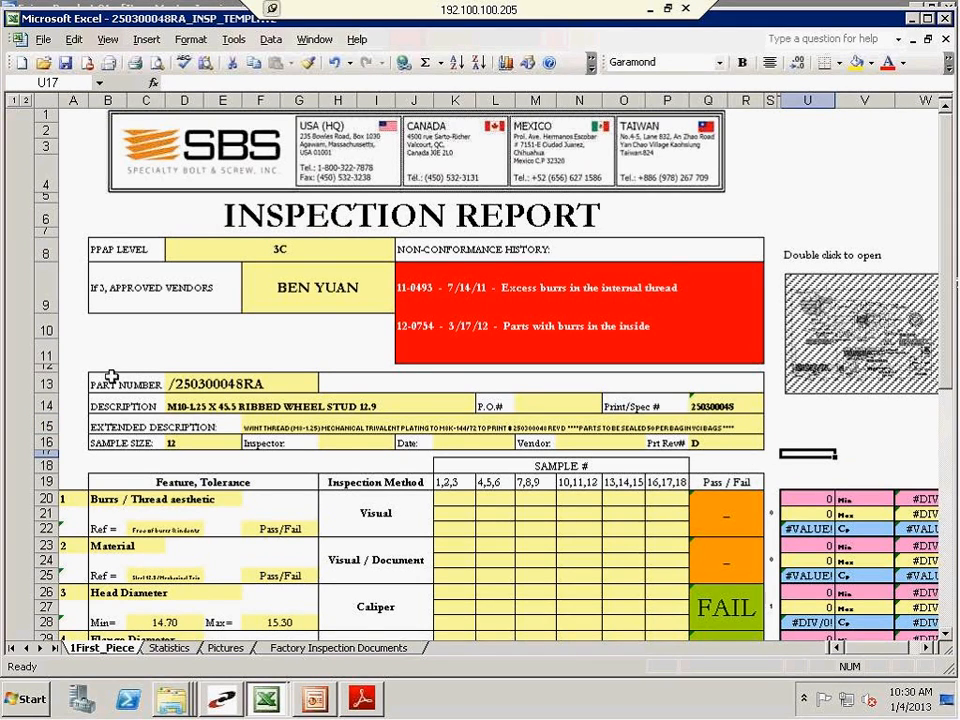
click(193, 378)
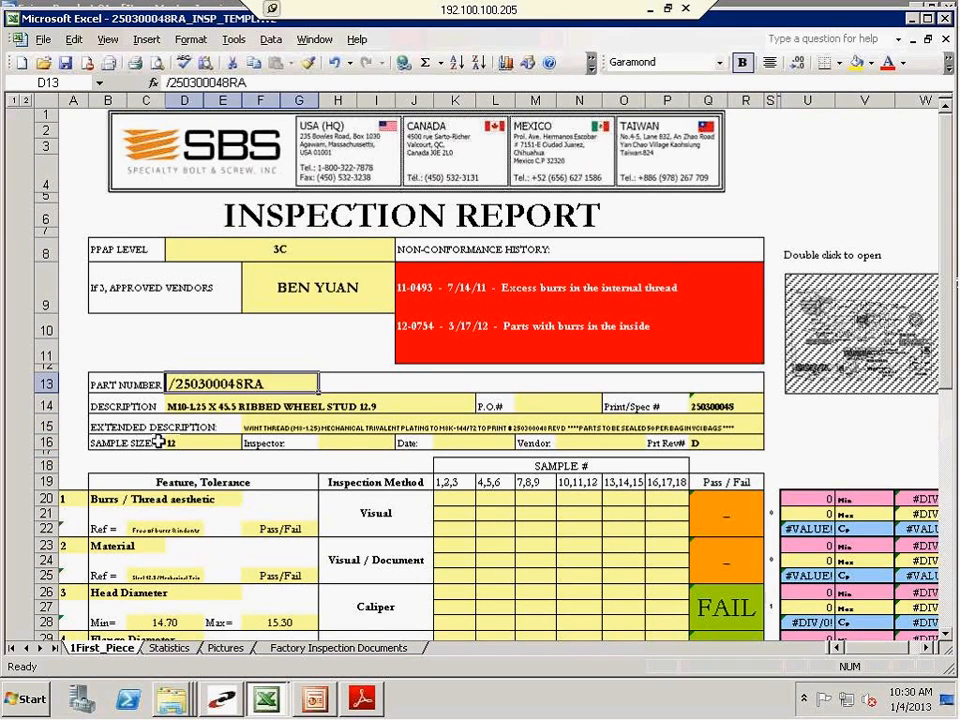
click(184, 407)
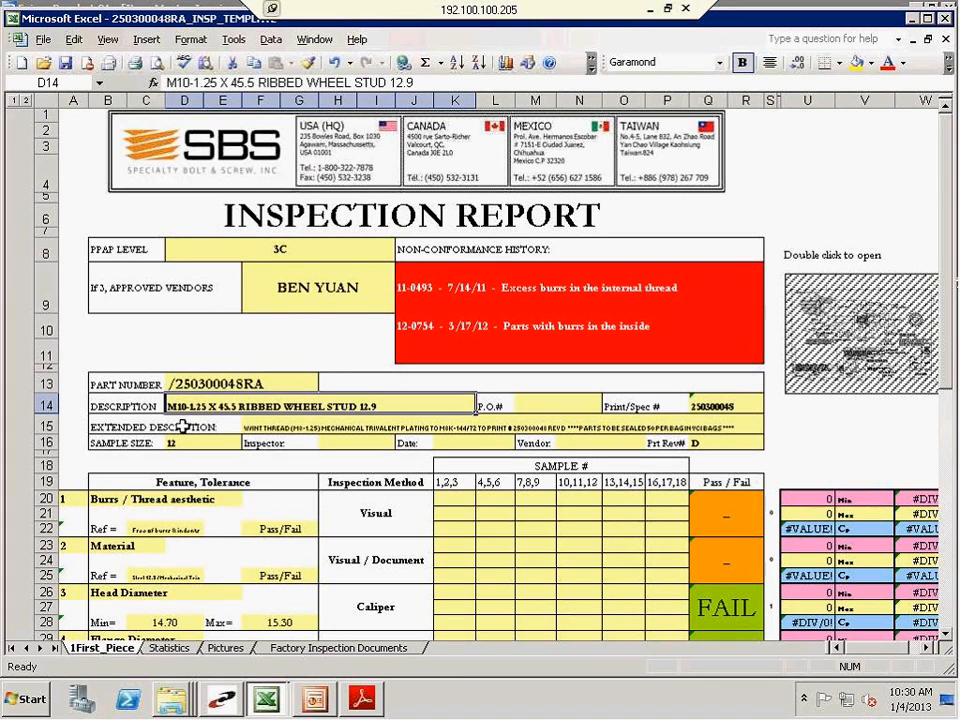
click(300, 425)
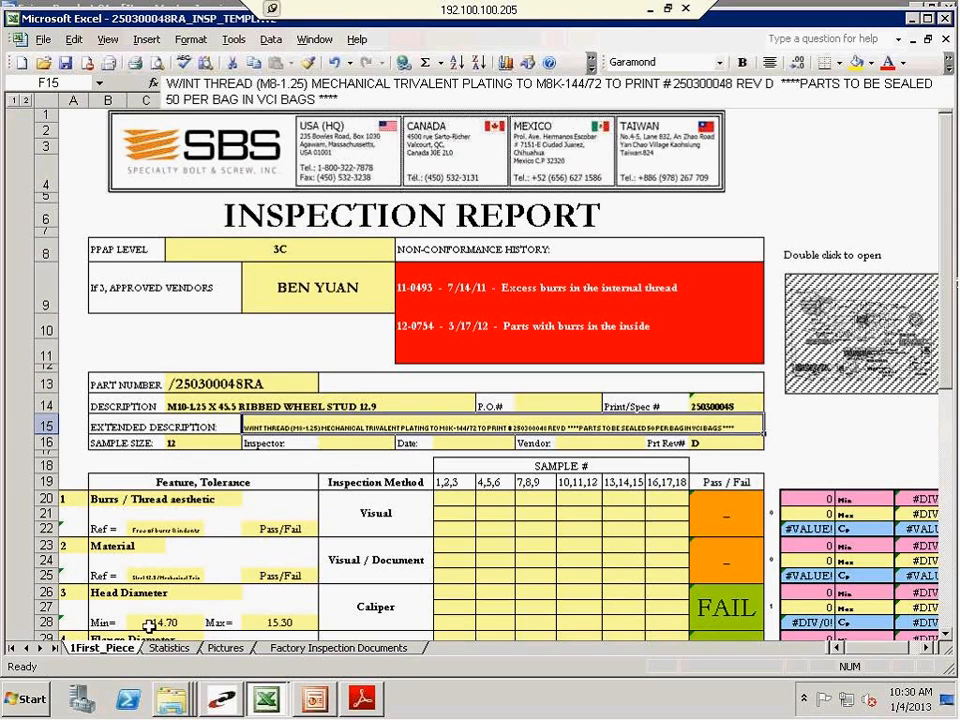
View the part photo on the Pictures worksheet and return to the 1First_Piece worksheet
click(221, 649)
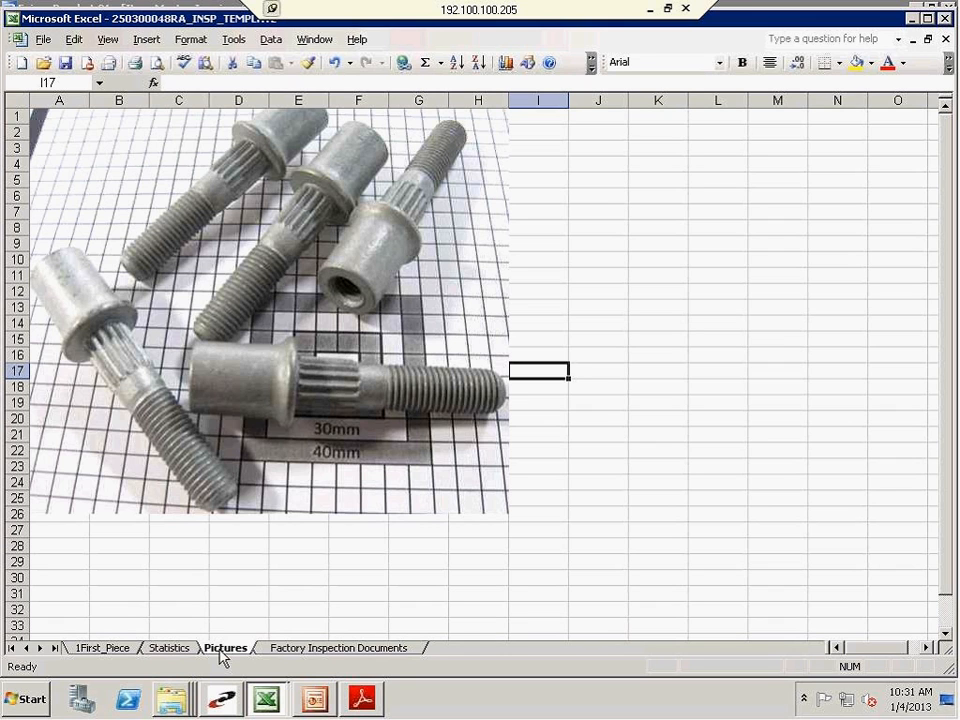
click(100, 648)
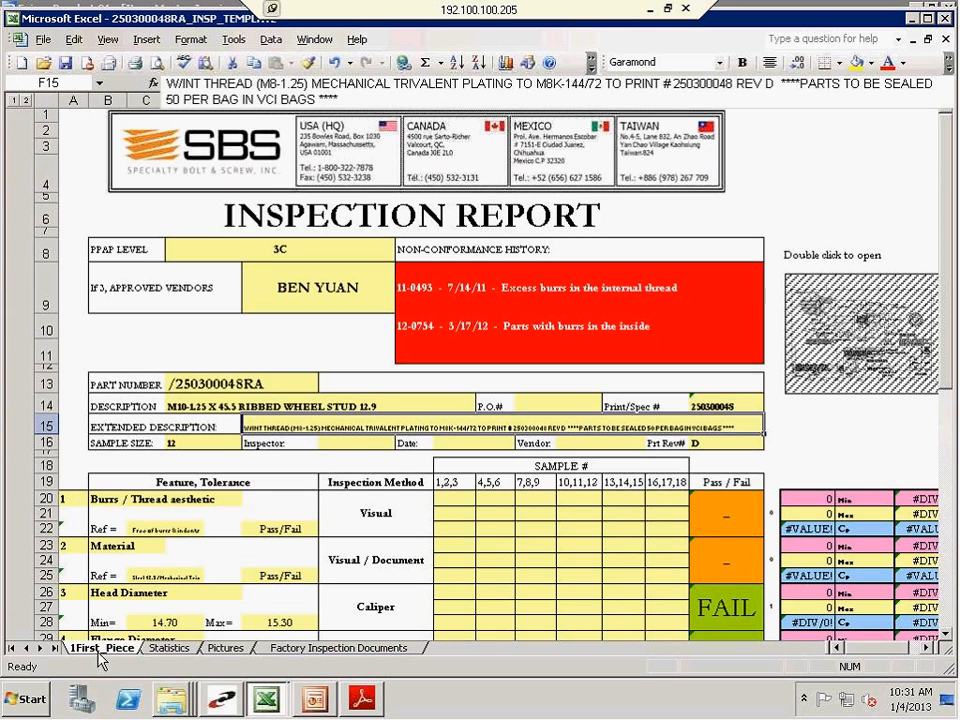
click(218, 352)
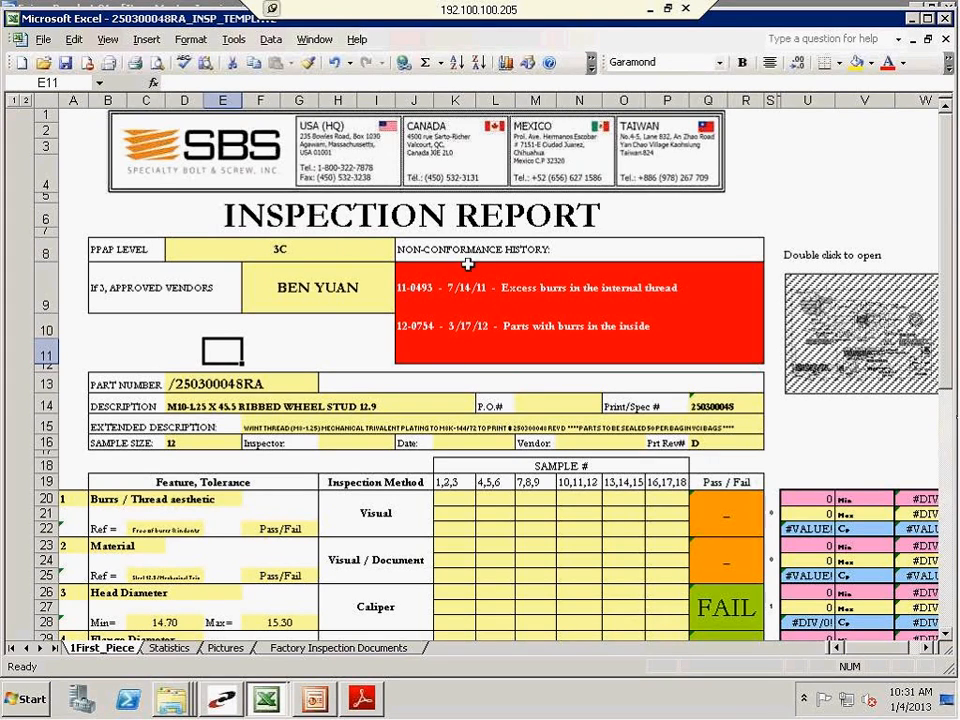
key(Right)
key(Right)
Enter "LOT# 12345" in the blank cell beside the part number
click(351, 383)
double_click(351, 383)
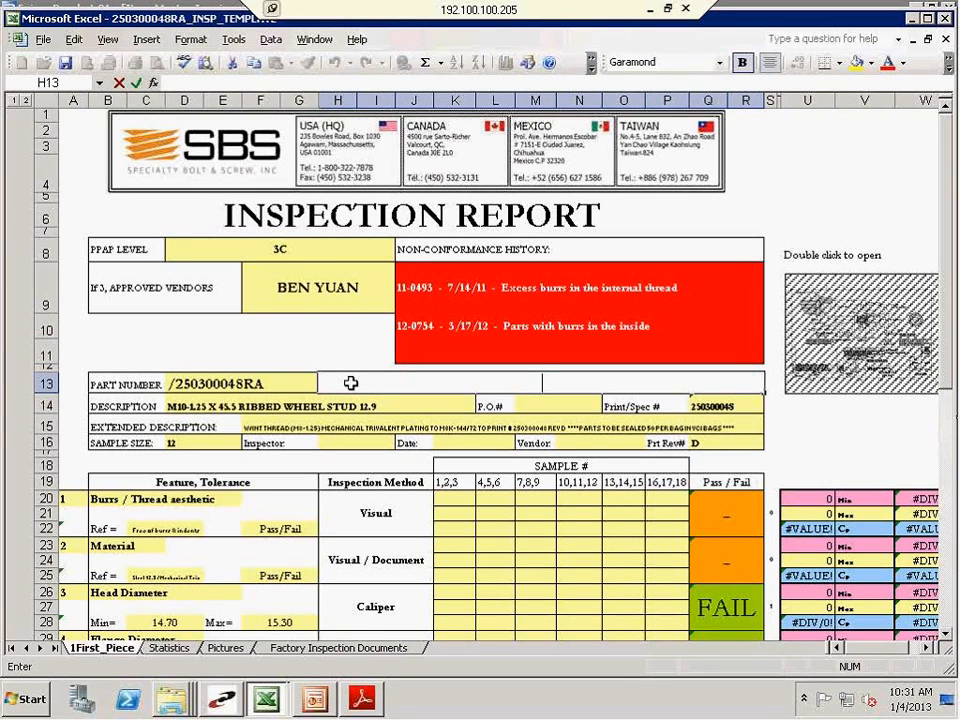
text(LOT# 12345)
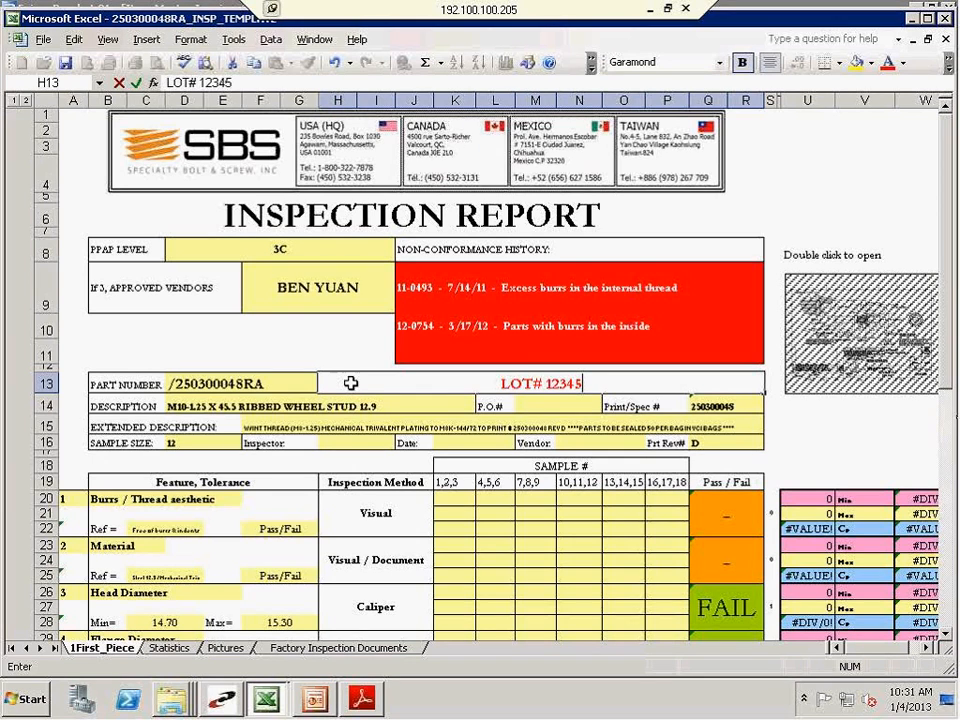
key(Return)
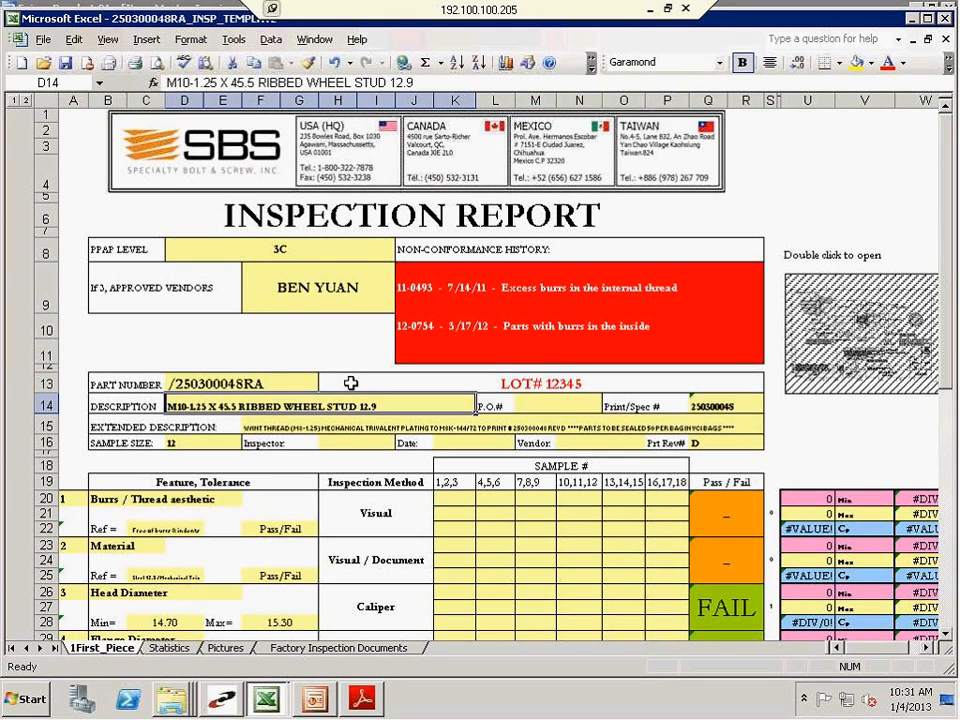
Fill in the purchase order number in the report's P.O.# field
click(574, 405)
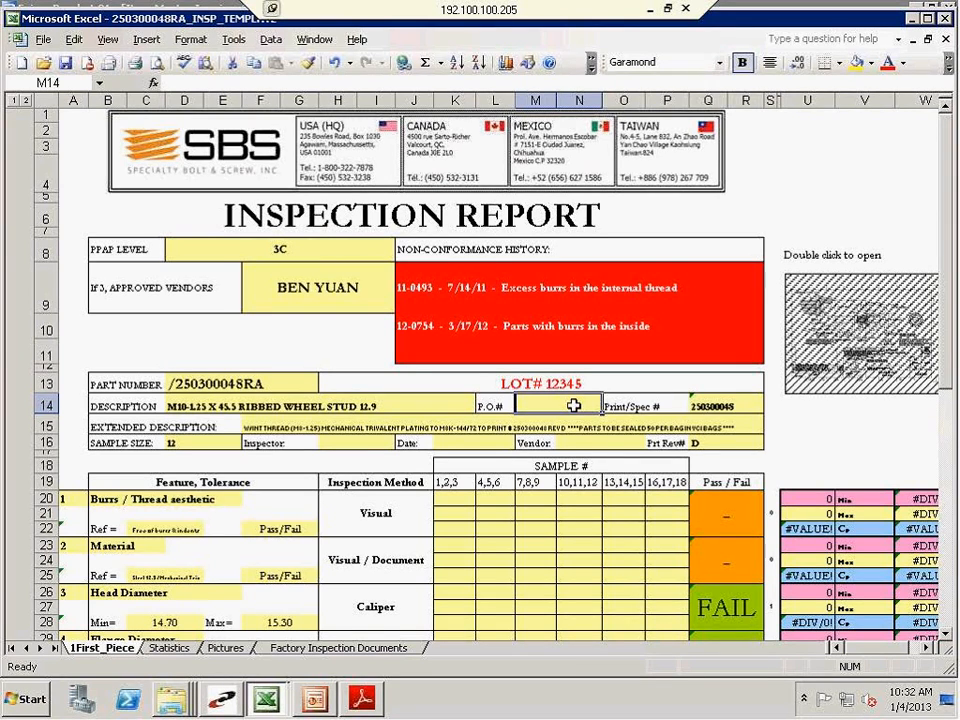
text(678910)
key(Return)
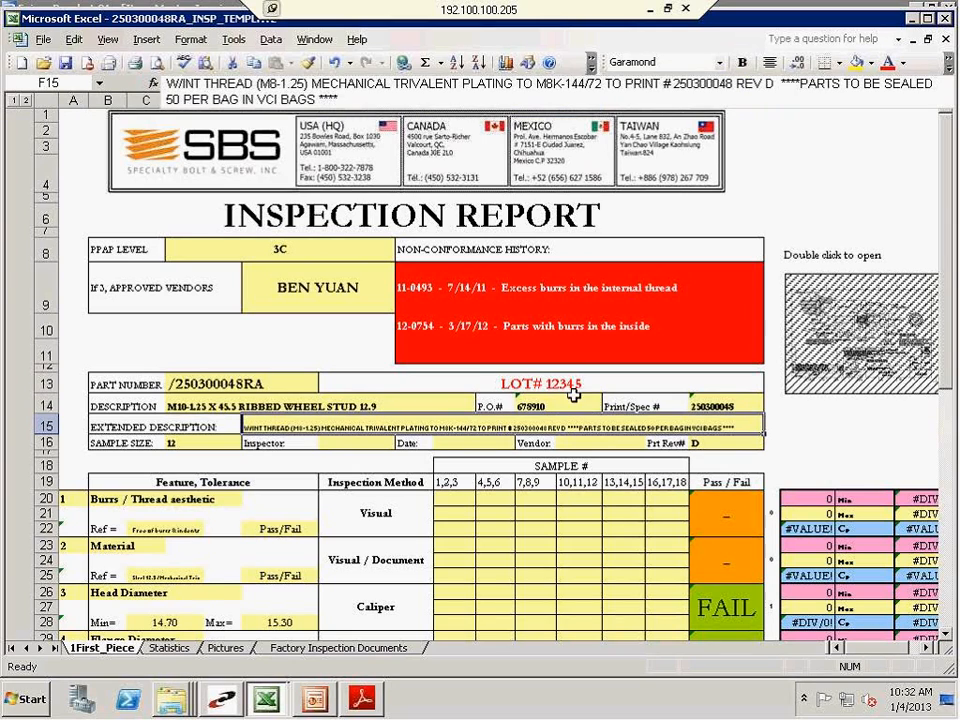
Fill in the inspector's name and set the inspection date to 1/4/2013
click(336, 444)
text(J)
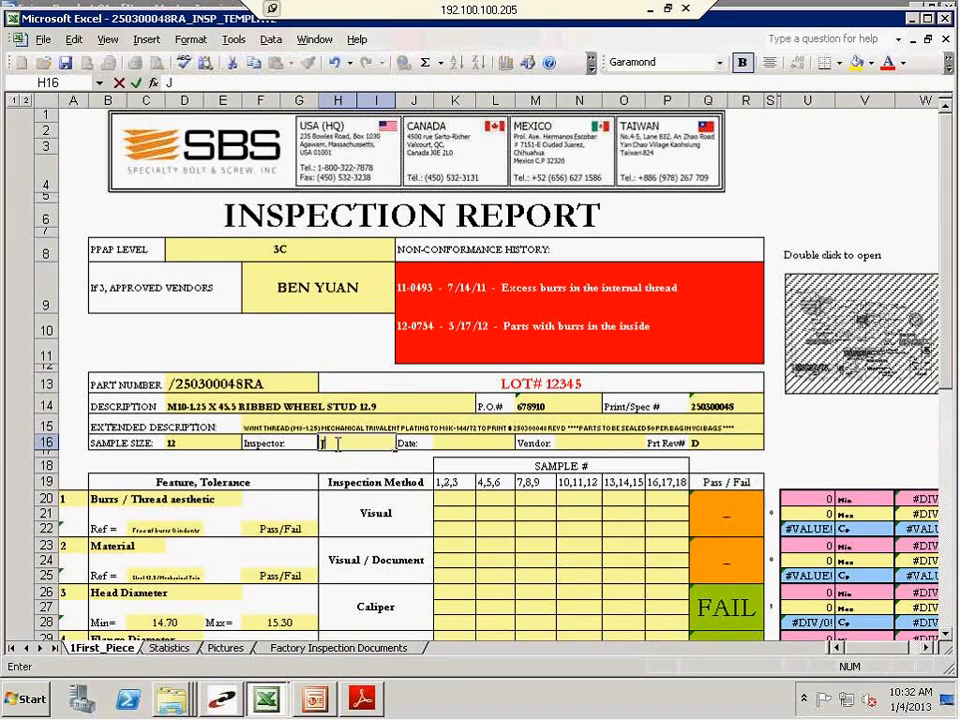
text(.CHivers)
key(Tab)
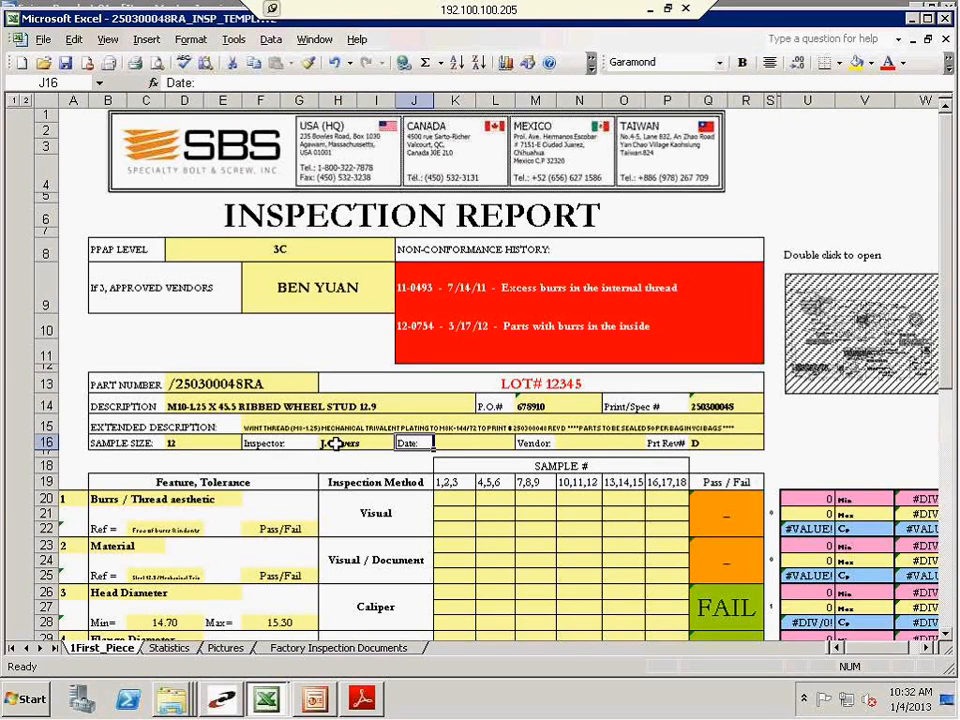
key(Tab)
text(1/)
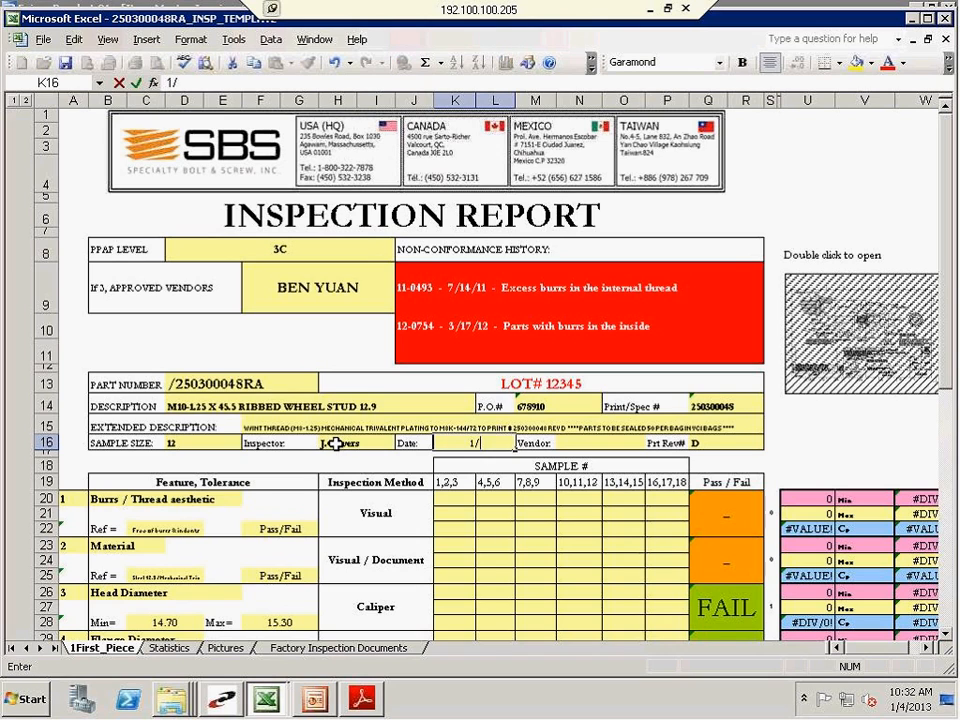
text(4/2013)
key(Return)
Fill in the Vendor field with the approved vendor's name
key(Up)
key(Tab)
key(Tab)
key(Tab)
key(Tab)
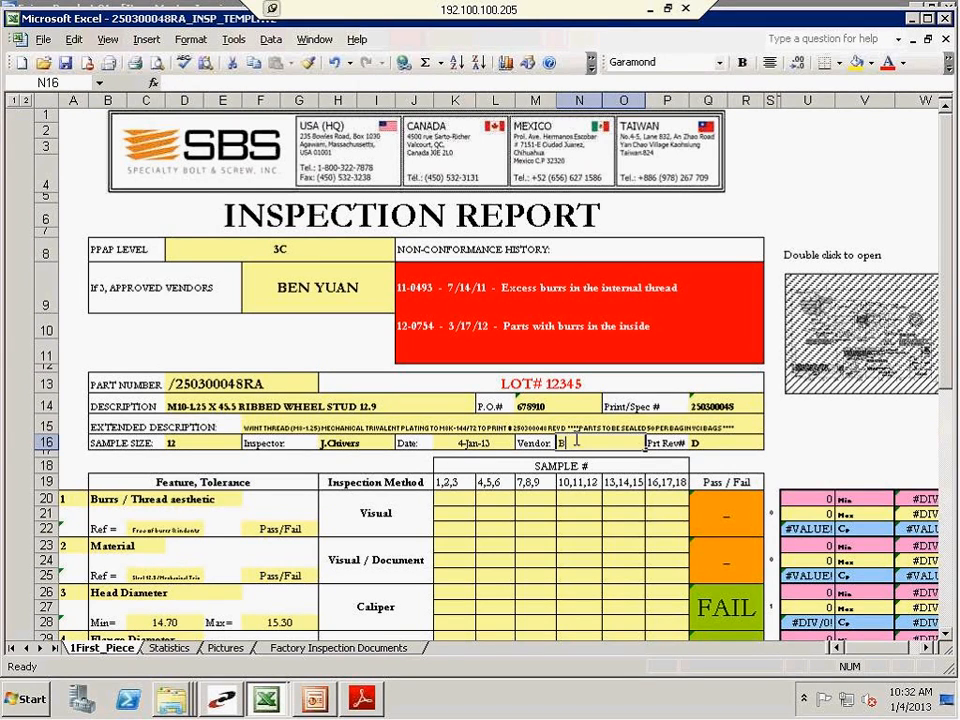
text(Ben Yuan)
click(637, 454)
drag(638, 454, 598, 454)
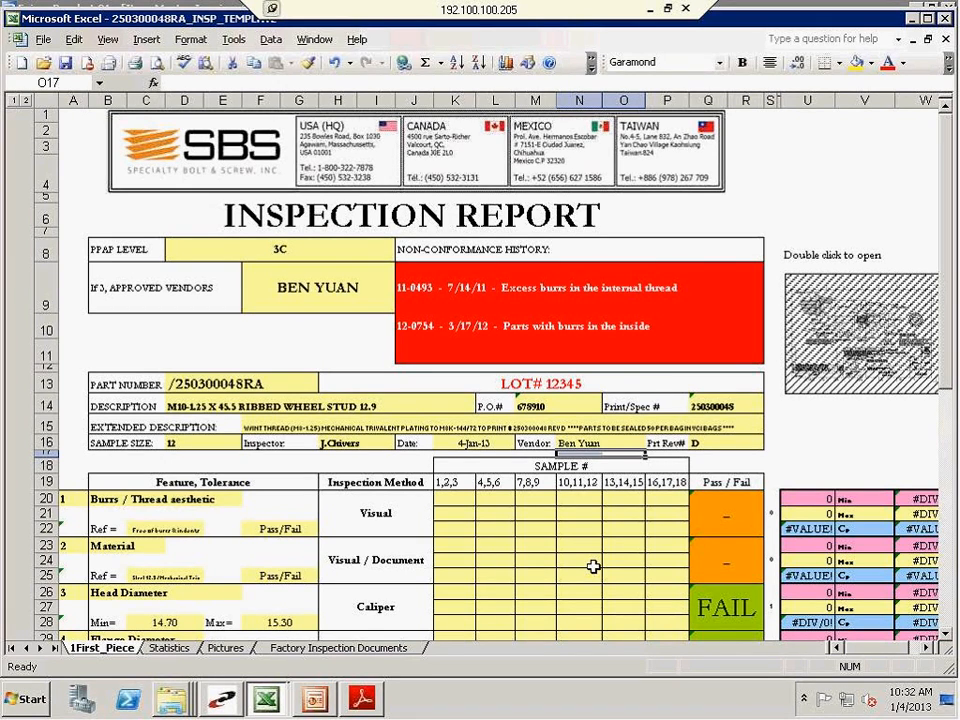
Fill the Burrs / Thread aesthetic row with PASS for samples 1 through 12
scroll(593, 567, down, 1)
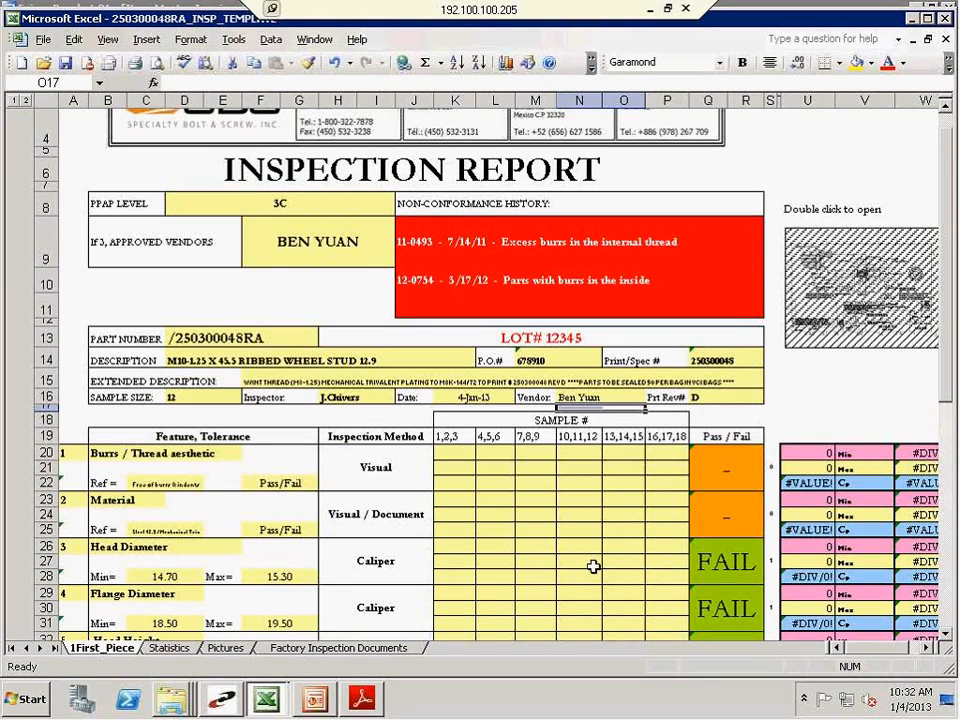
scroll(593, 567, down, 1)
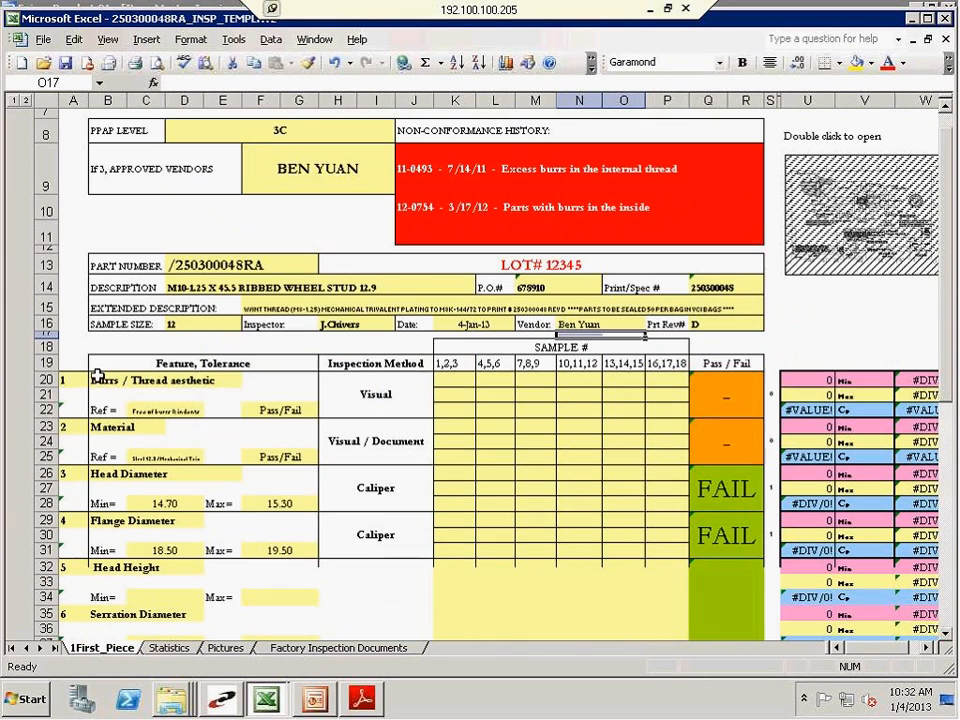
click(457, 381)
text(PASS)
key(Return)
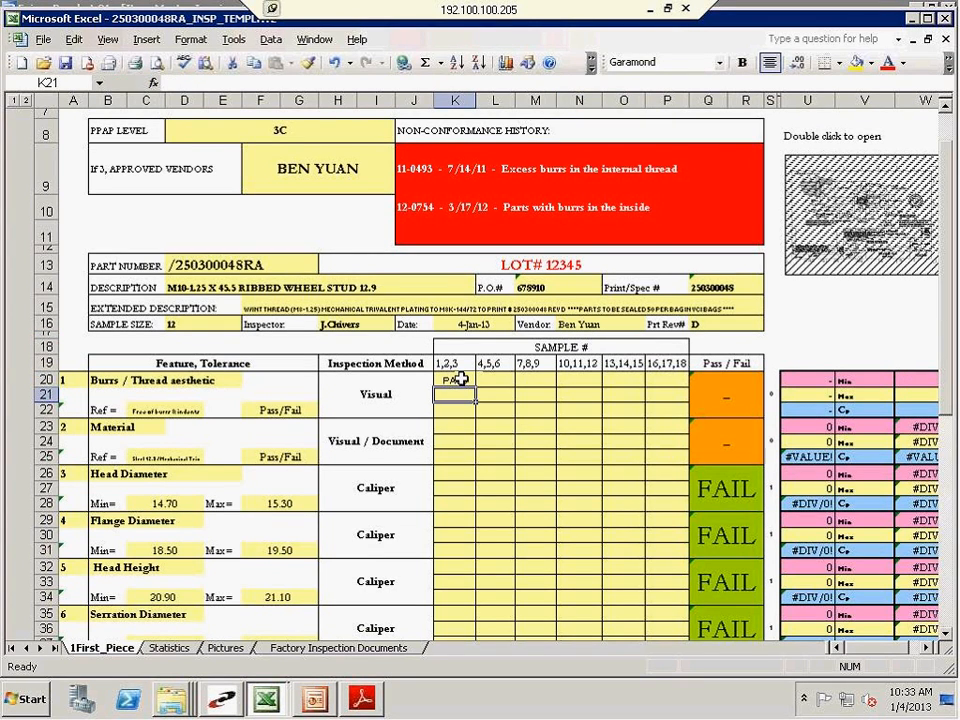
click(455, 381)
drag(476, 388, 478, 418)
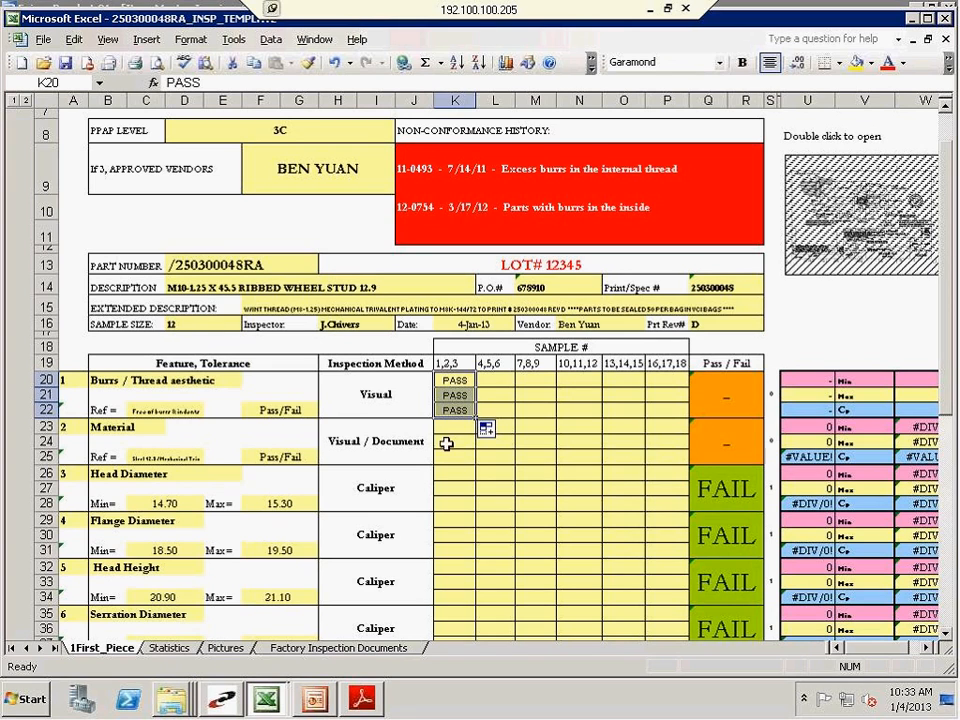
drag(476, 418, 578, 427)
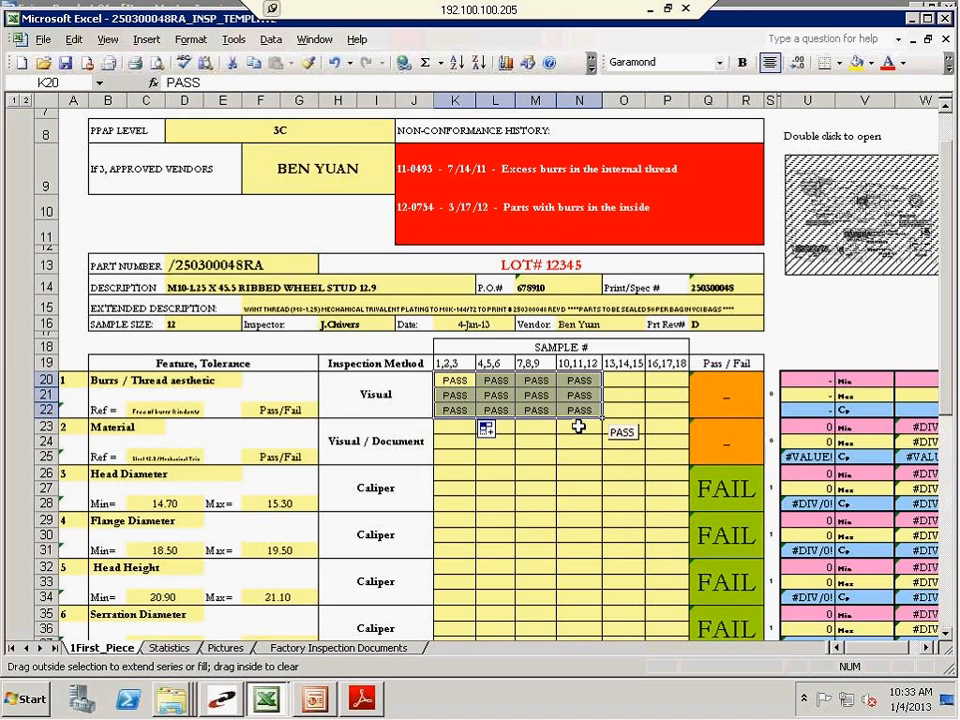
drag(578, 427, 578, 427)
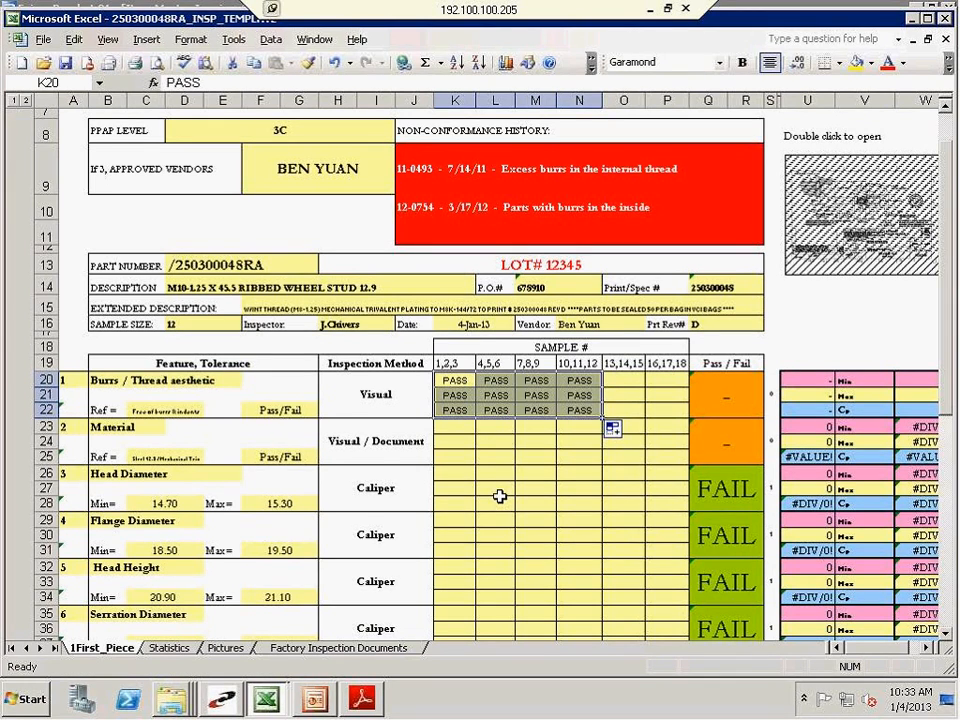
Check the Material reference and fill the Material row with PASS for samples 1 through 12
click(458, 425)
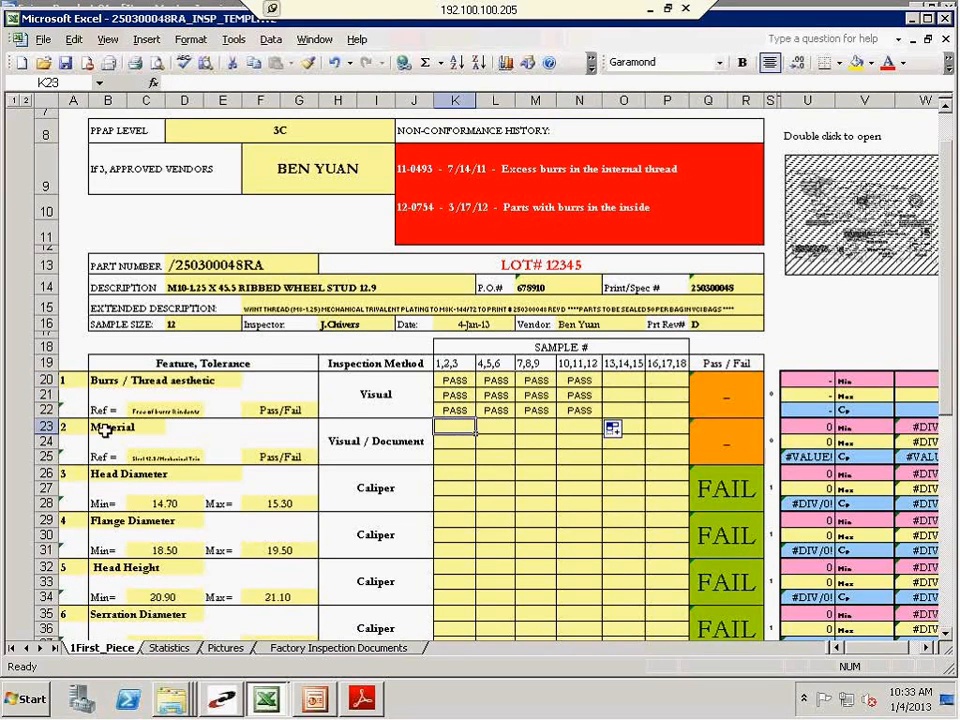
click(160, 457)
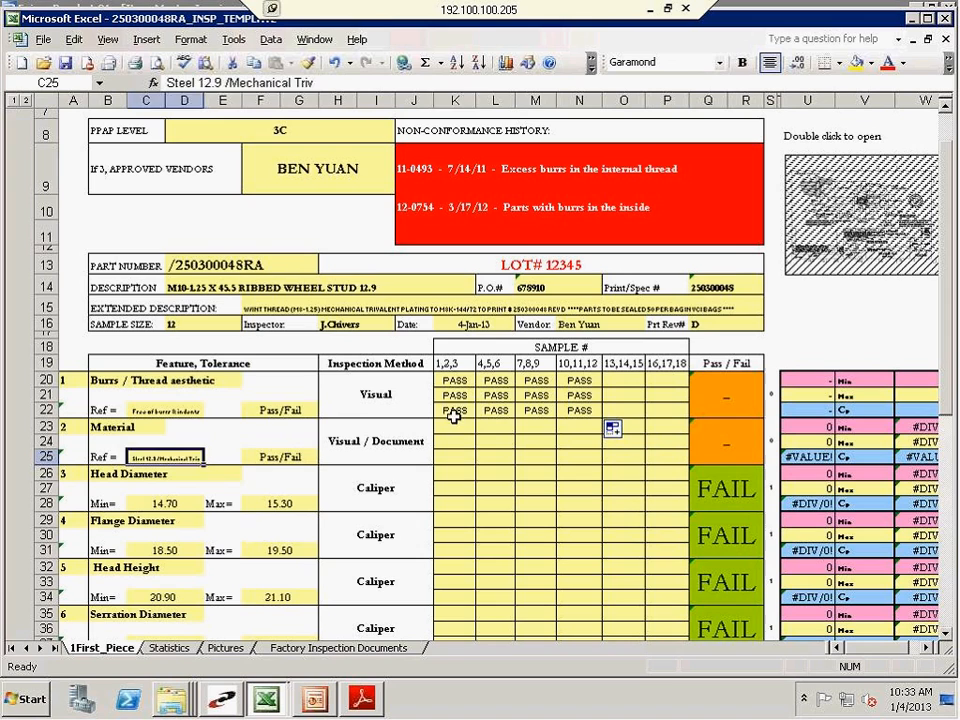
click(454, 413)
click(449, 431)
text(p)
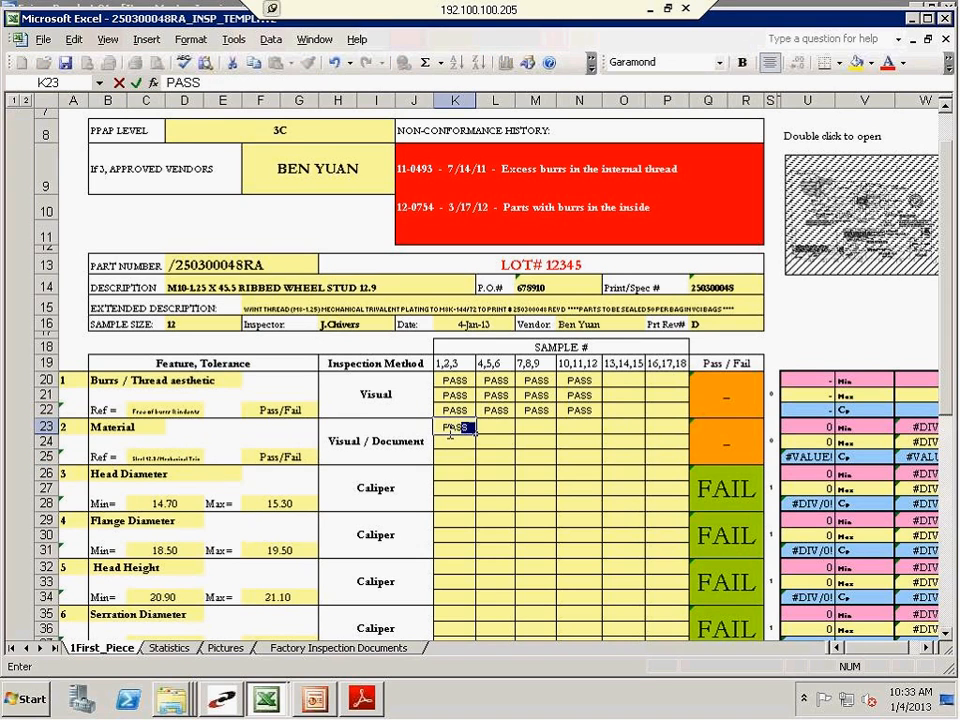
key(Return)
click(450, 426)
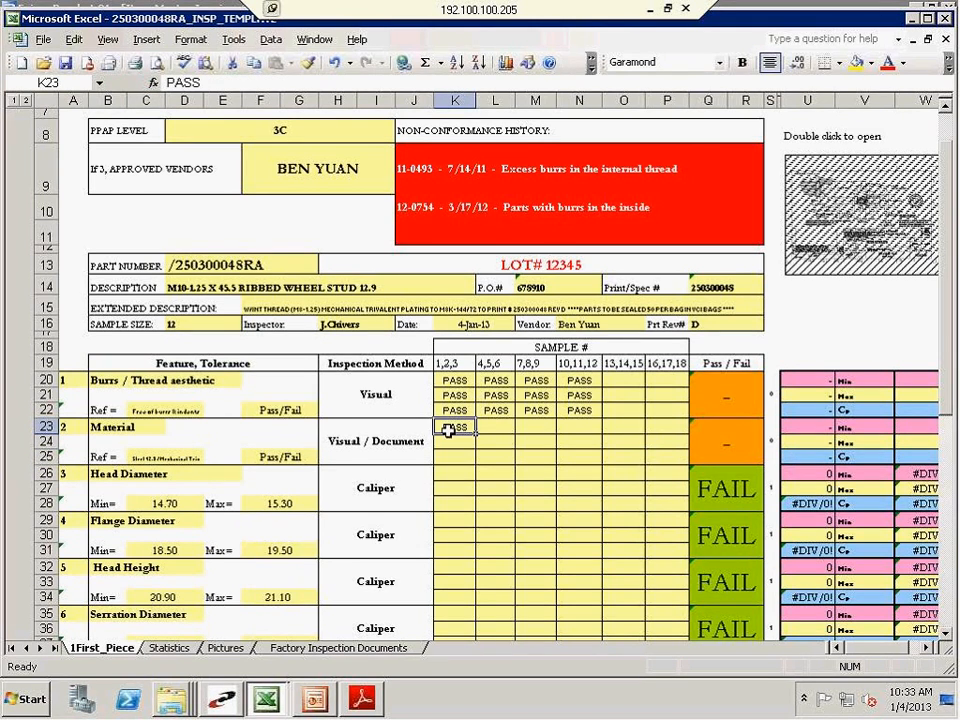
drag(476, 434, 604, 460)
Compare the report's print revision and Head Diameter limits with the PDF part drawing in Adobe Reader, and return to the inspection template in Excel
click(171, 450)
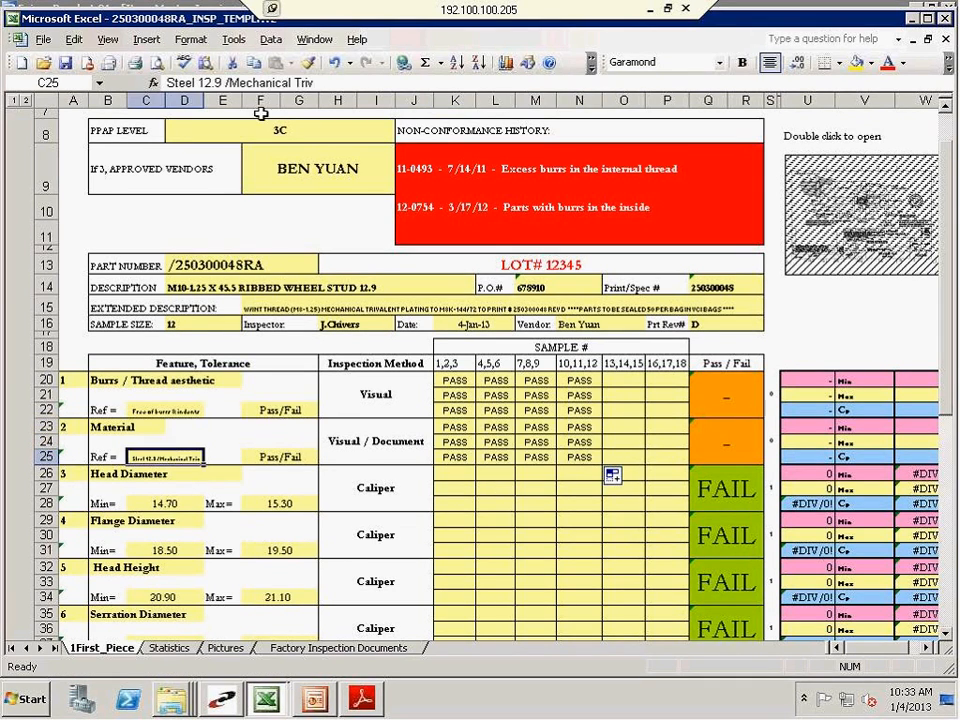
click(197, 503)
click(440, 476)
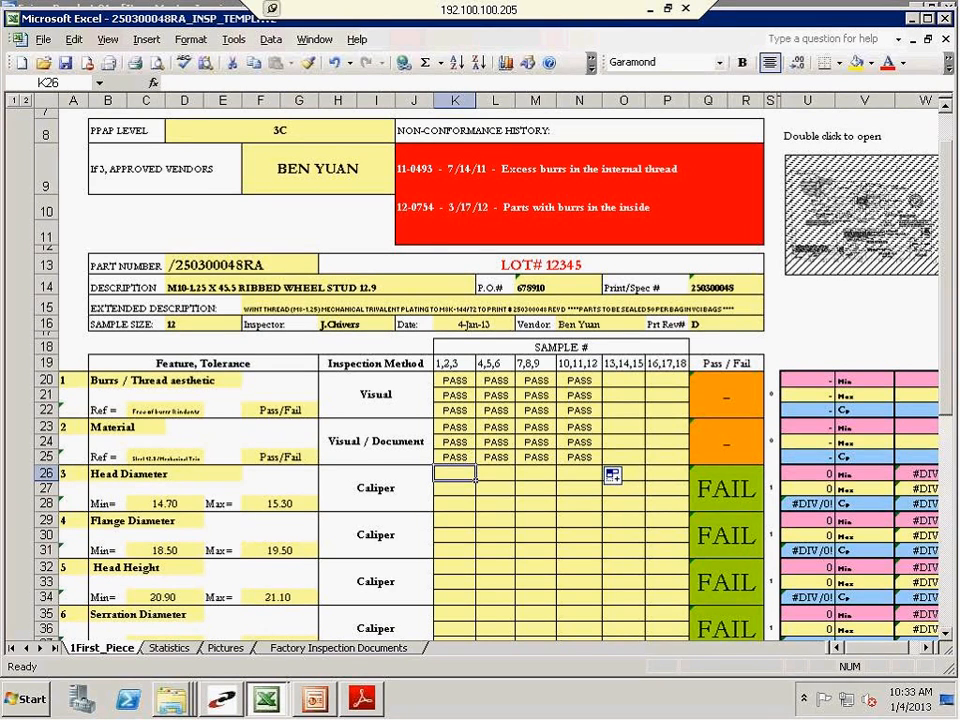
click(828, 240)
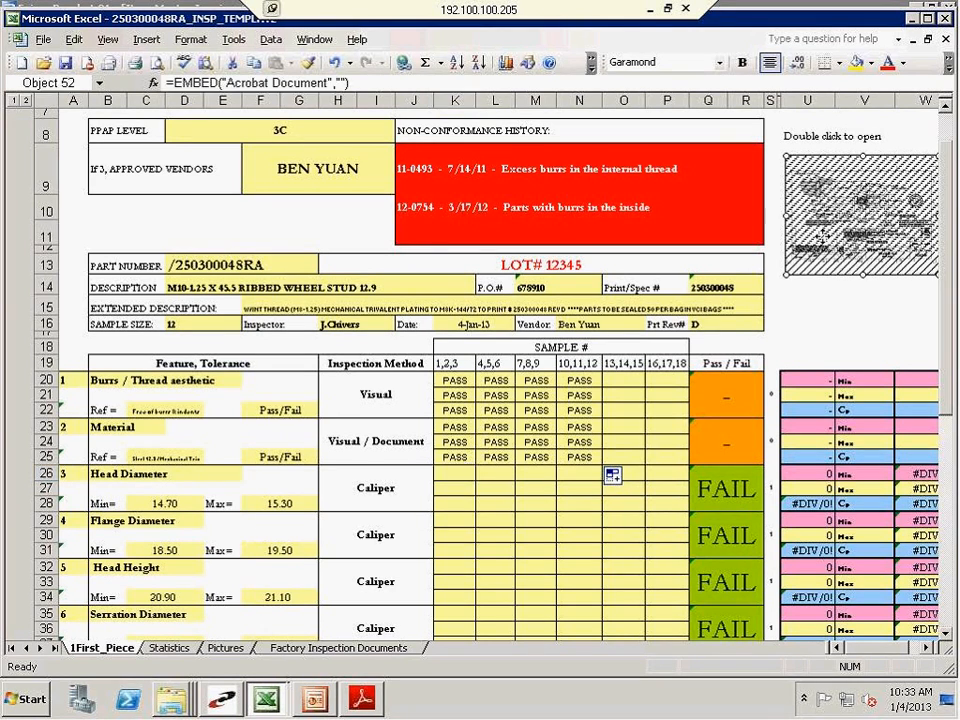
click(697, 328)
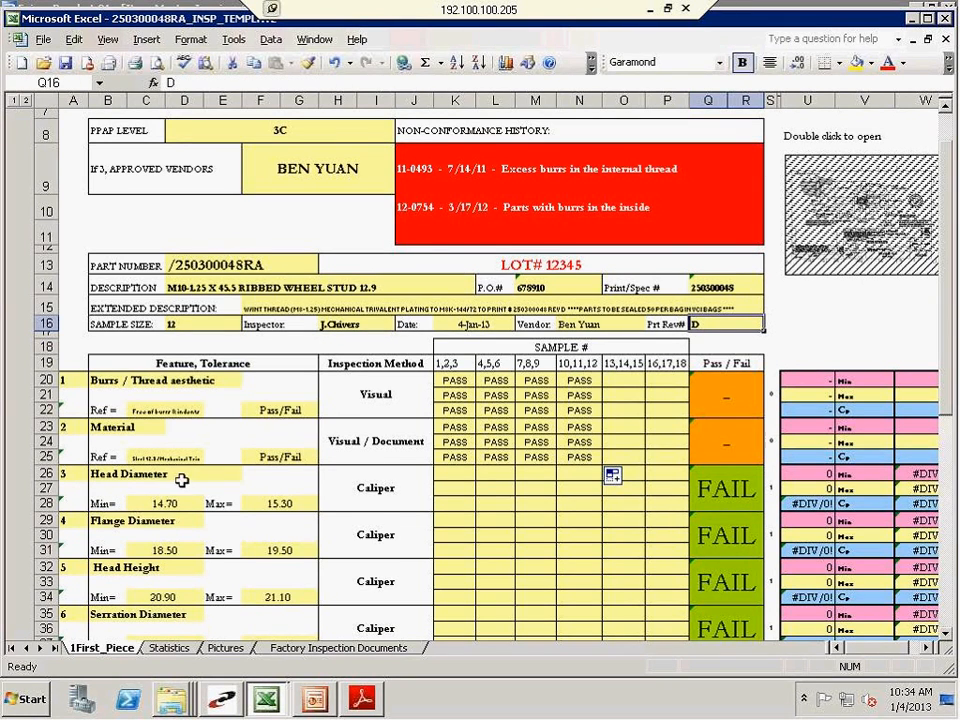
click(368, 710)
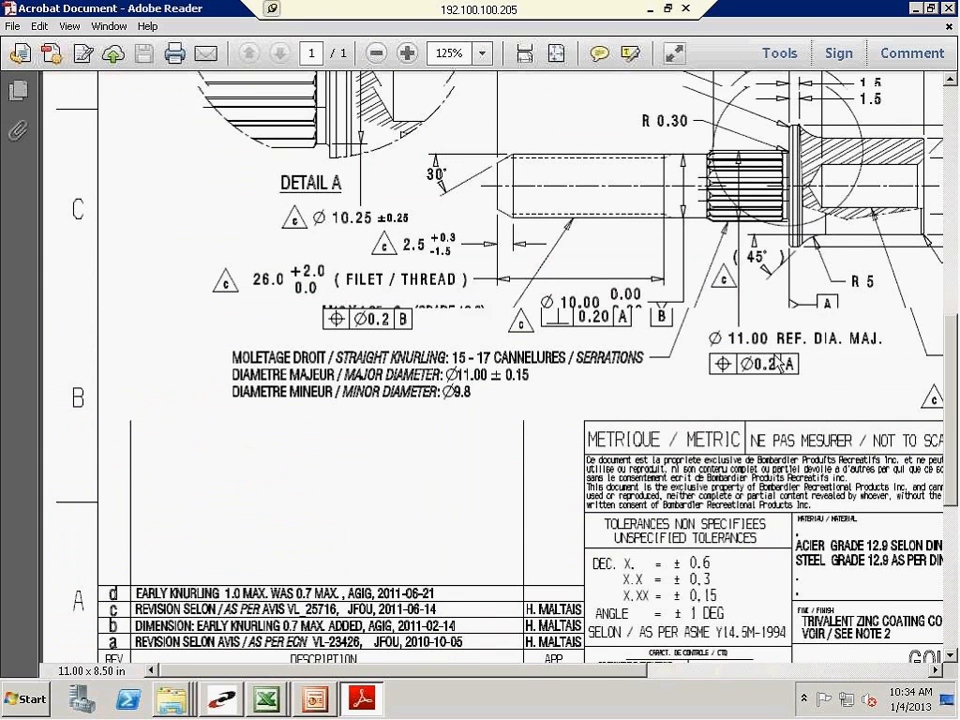
scroll(776, 362, up, 2)
drag(603, 672, 892, 671)
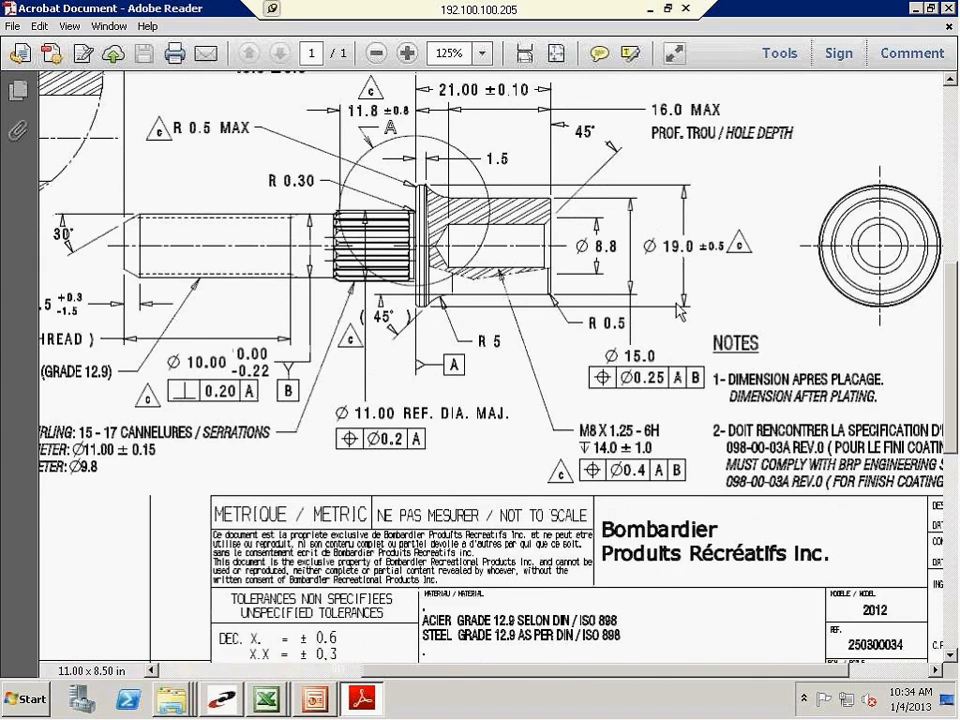
scroll(679, 313, up, 2)
mouse_move(264, 695)
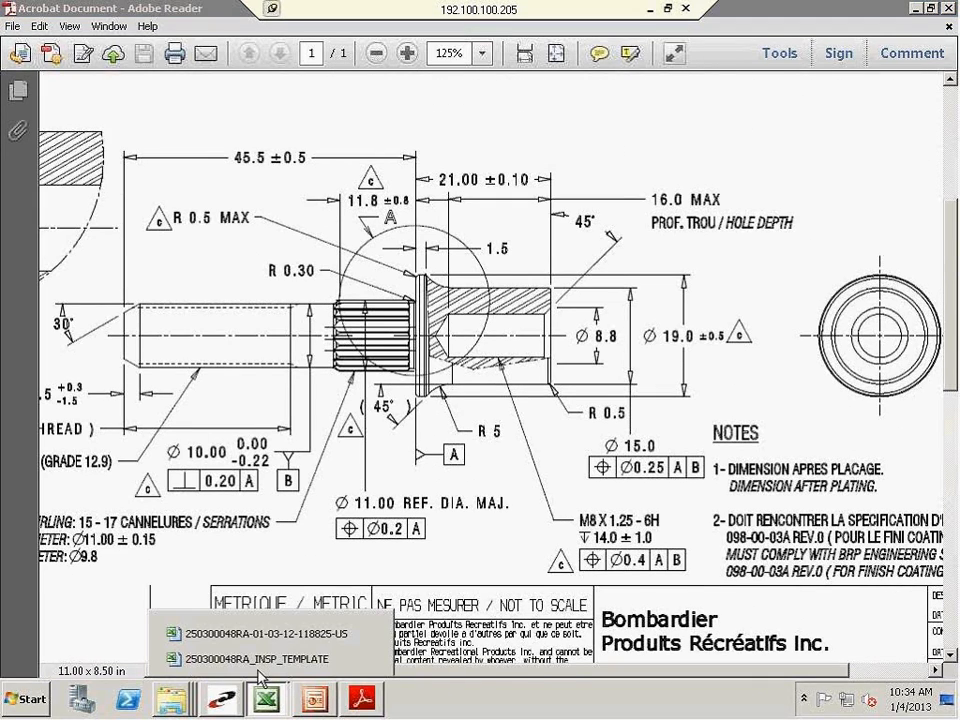
click(258, 661)
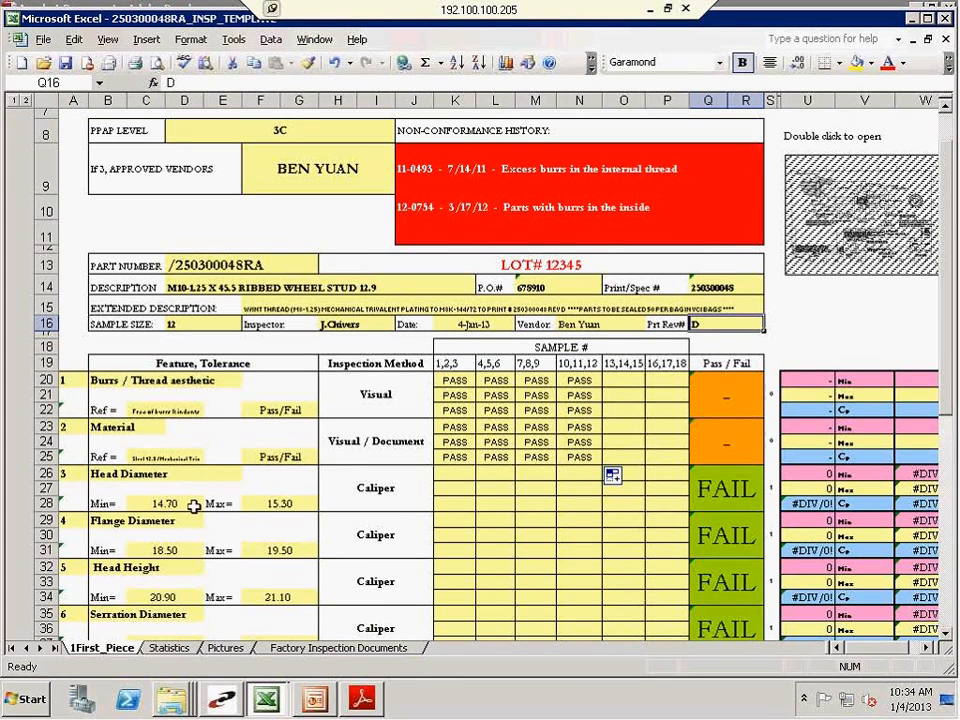
click(362, 698)
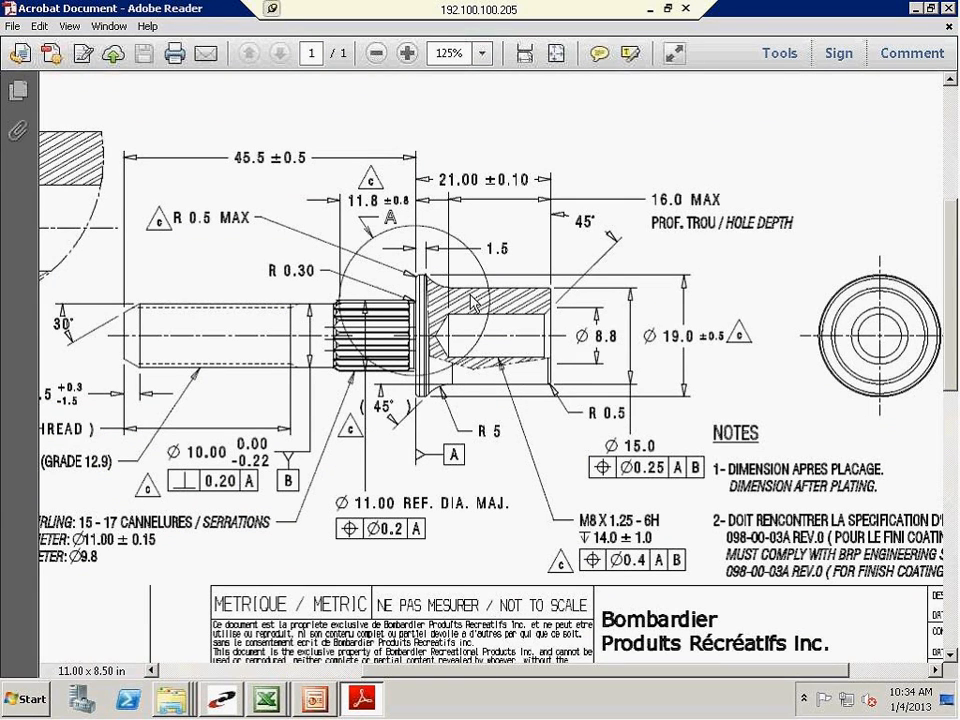
click(265, 698)
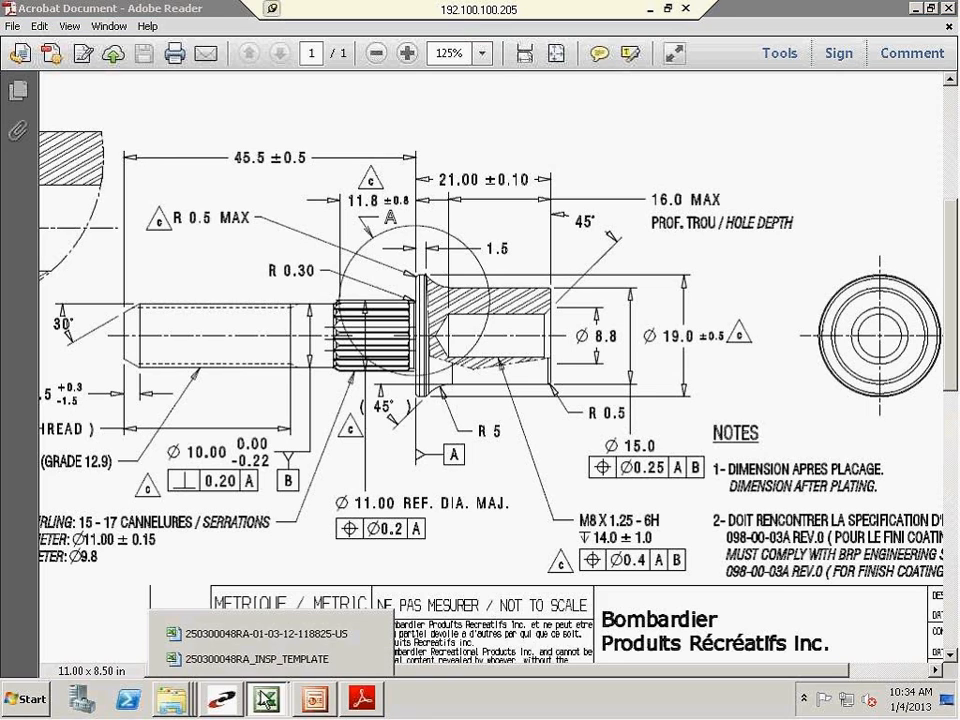
click(258, 659)
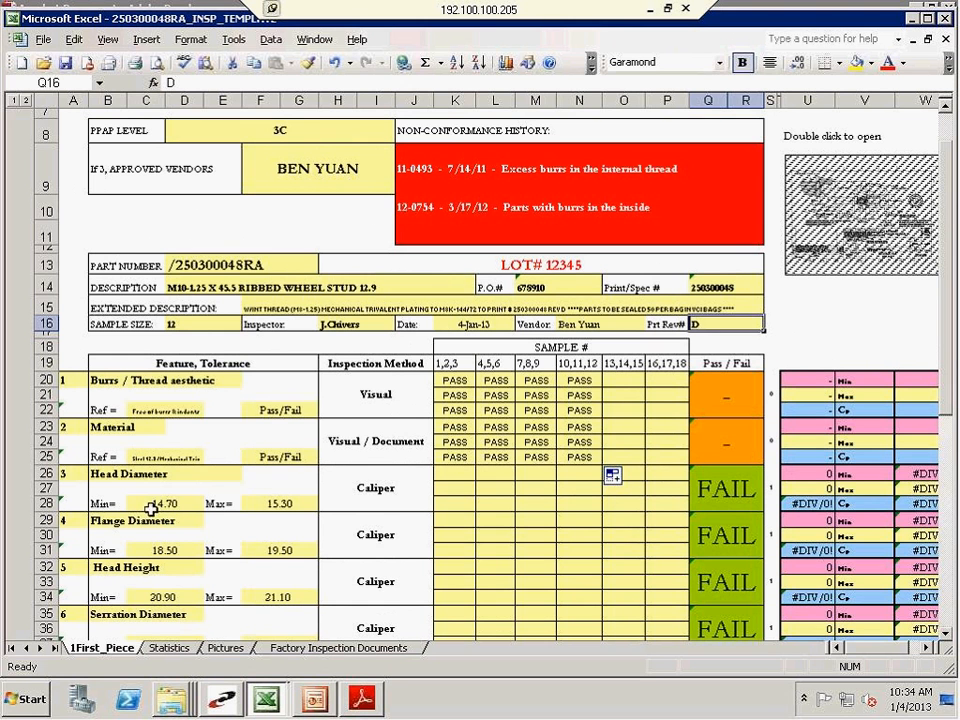
Review the Head Diameter, Flange Diameter and Head Height features listed in the report
click(149, 509)
click(97, 474)
click(97, 531)
click(108, 524)
click(122, 568)
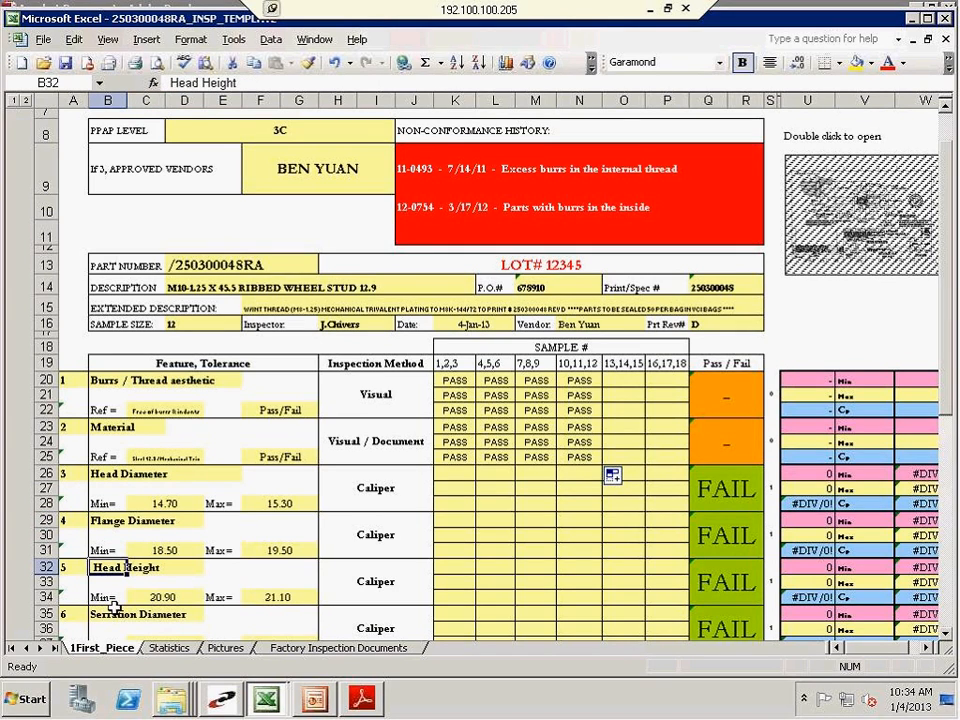
click(222, 488)
Enter Head Diameter readings of 15.05, 15.08 and 15.09 for samples 1 to 3, checking the feature's Pass/Fail cell
click(450, 474)
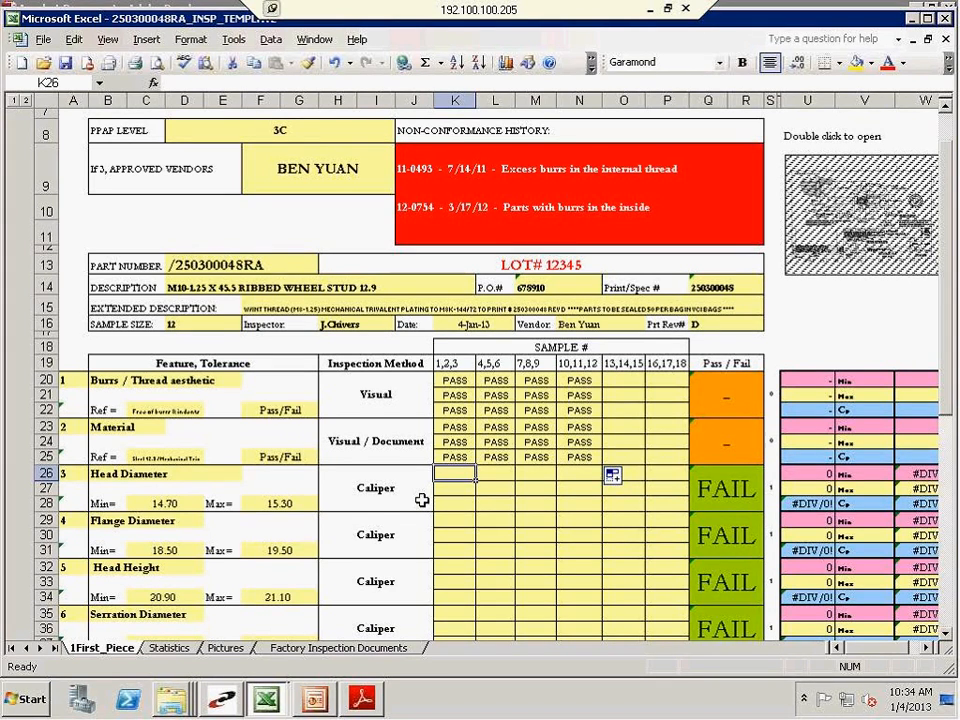
text(15.05)
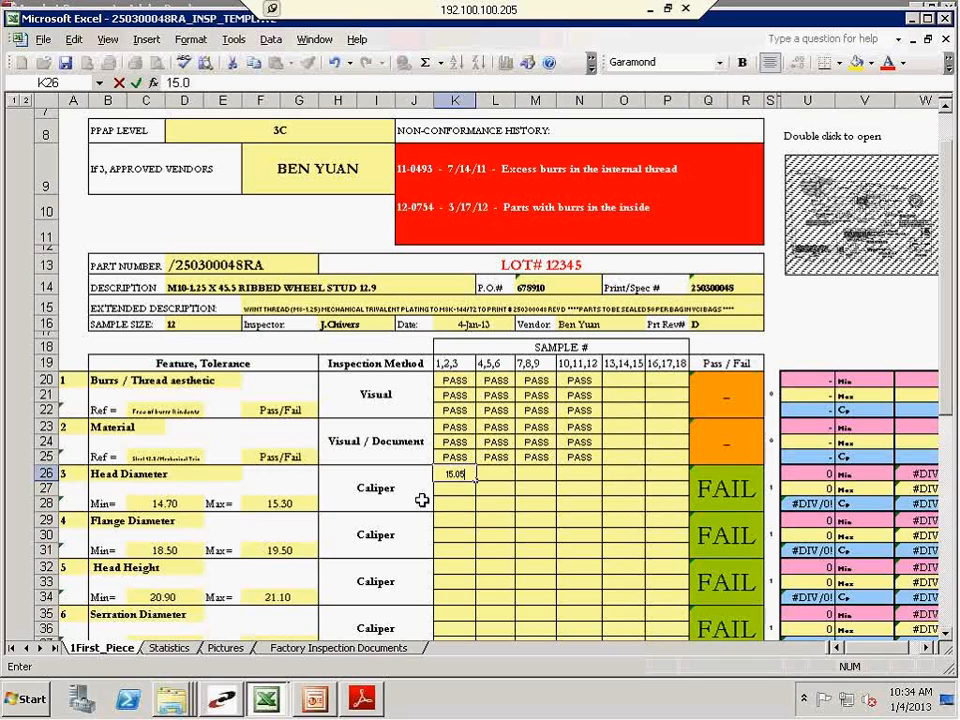
key(Return)
text(1)
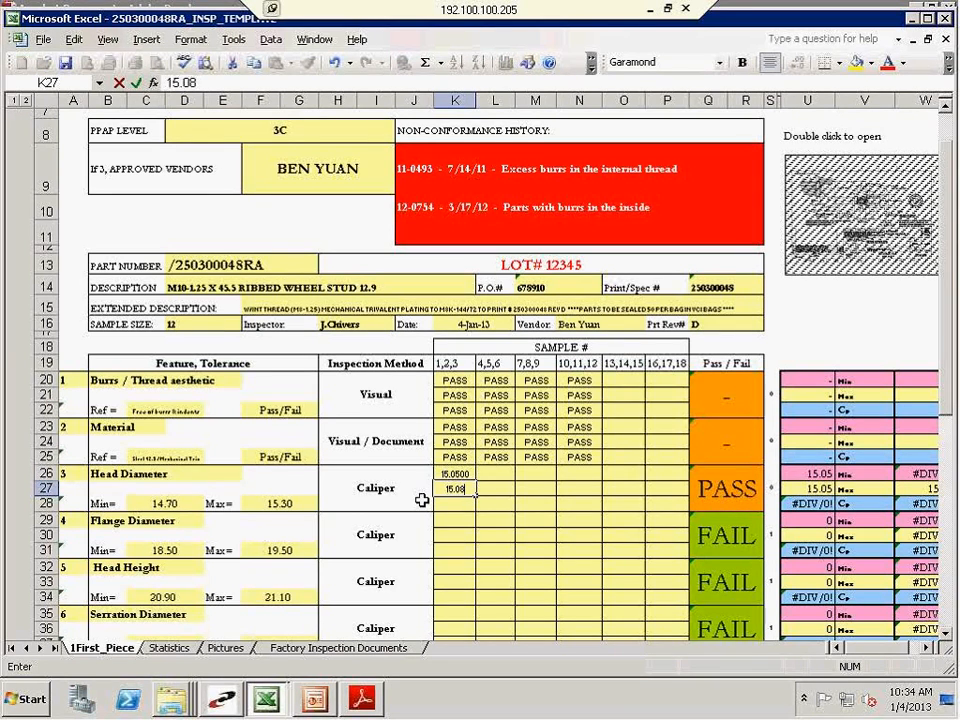
text(5.08)
key(Return)
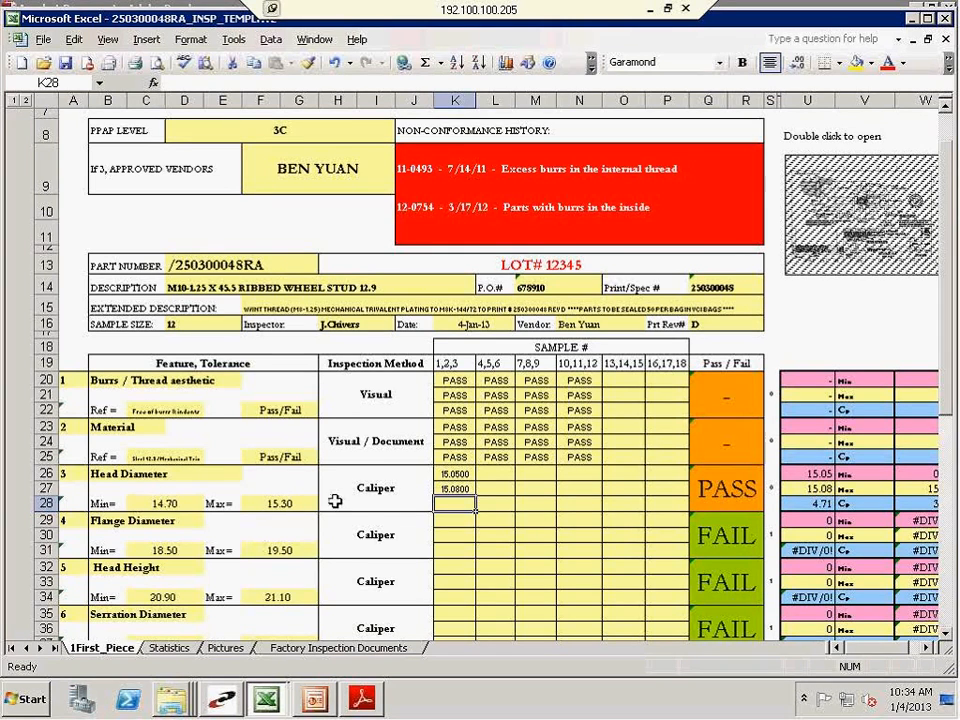
click(717, 492)
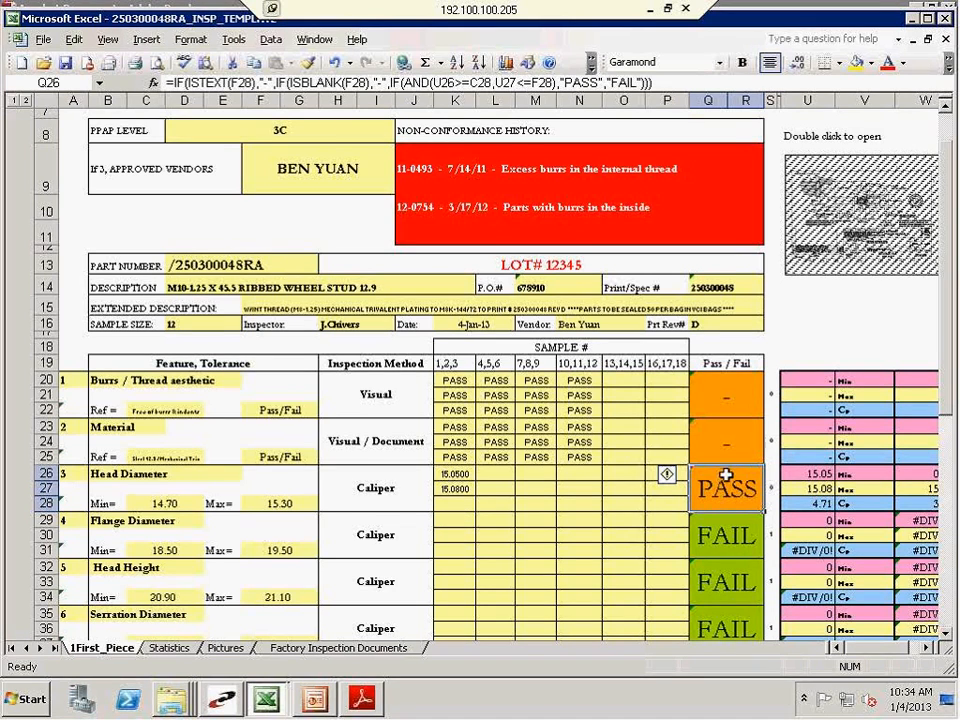
click(465, 503)
text(15)
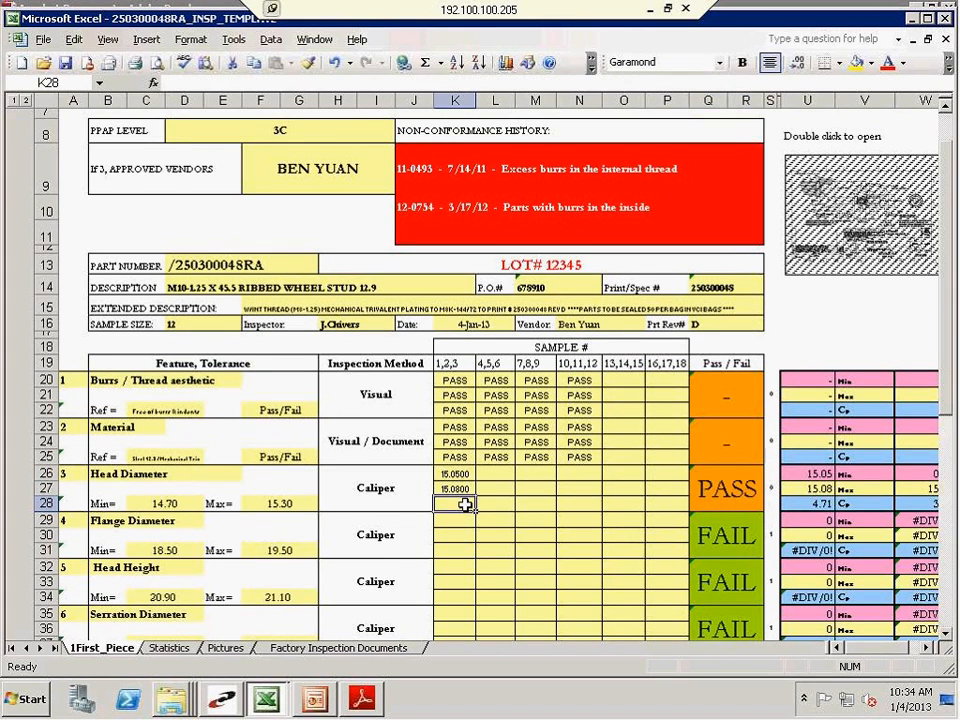
text(.09)
key(Return)
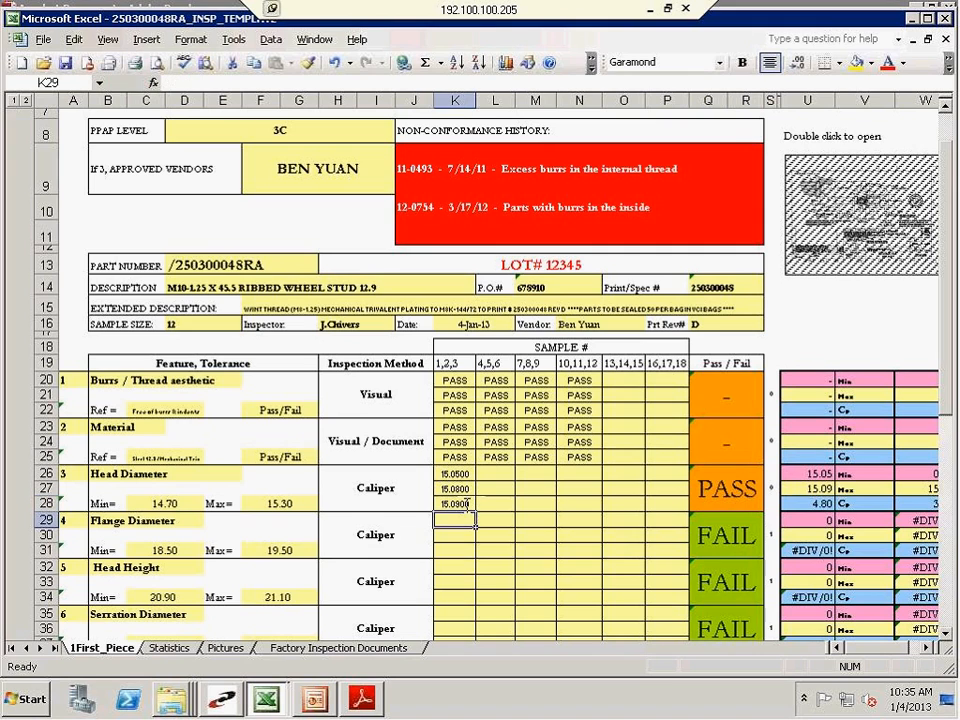
Enter an out-of-tolerance Head Diameter reading of 15.35 for sample 4 and check the Pass/Fail cell
key(Up)
key(Up)
key(Up)
key(Right)
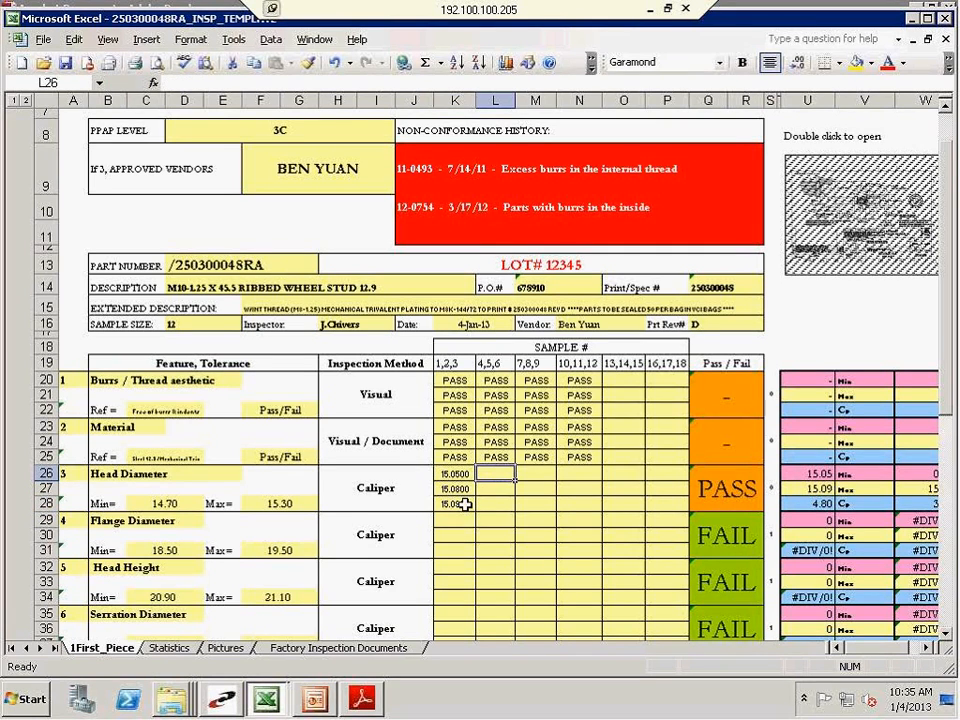
text(15.35)
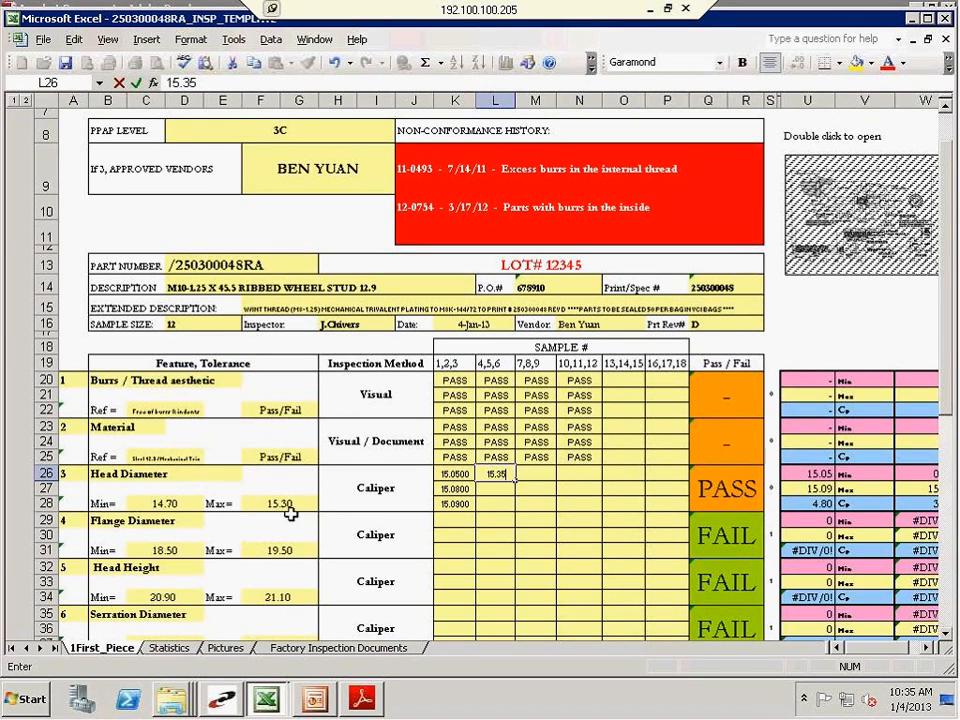
key(Return)
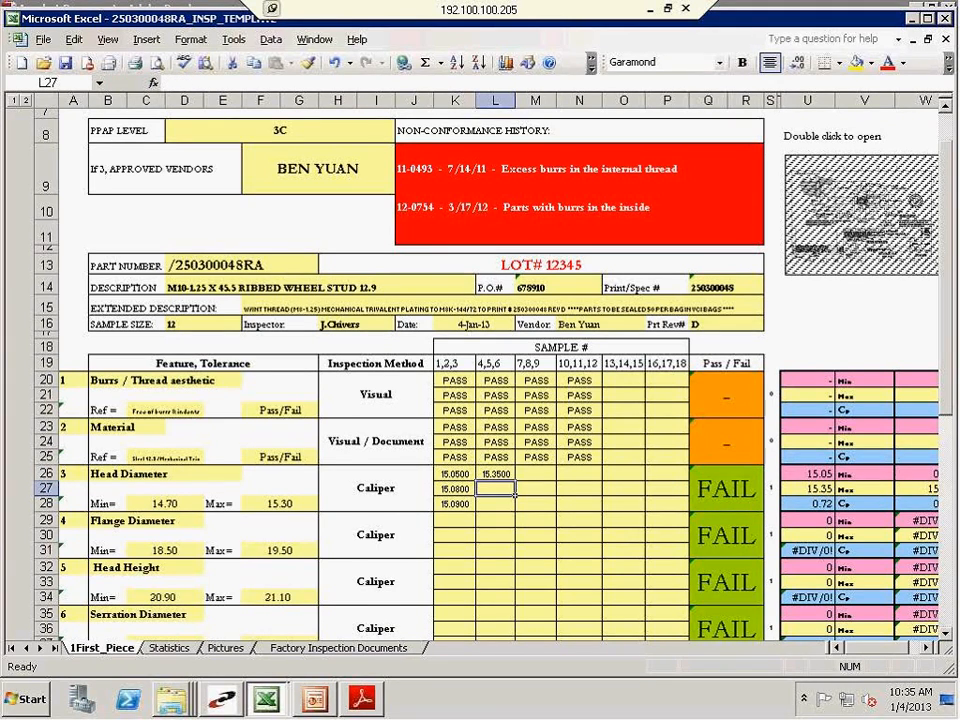
click(742, 490)
Set the Head Diameter reading for sample 4 to 15.28
click(511, 474)
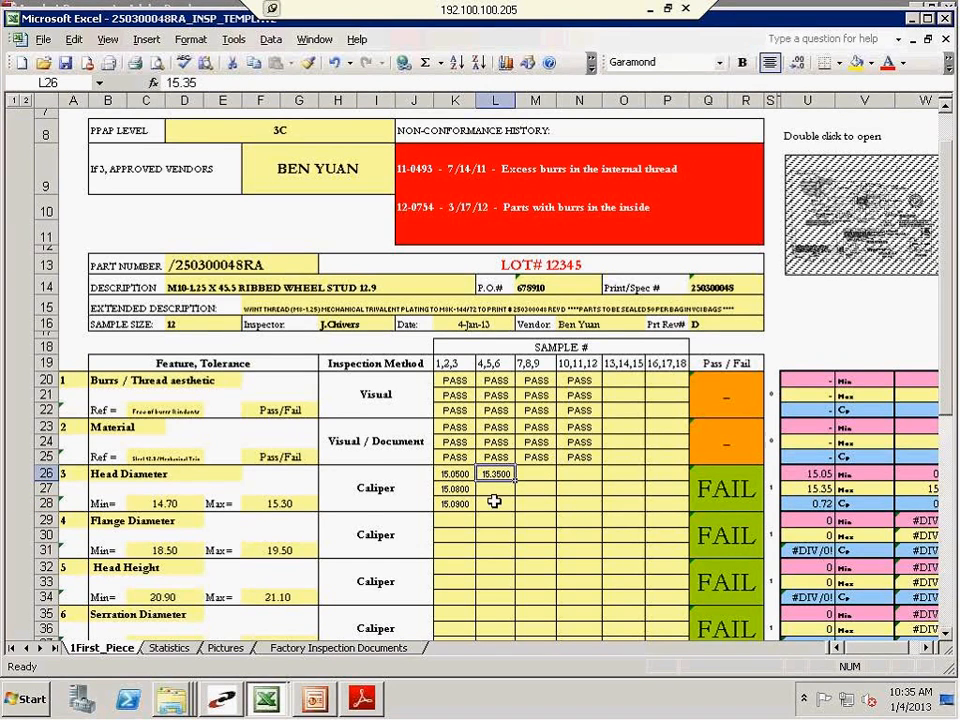
text(15)
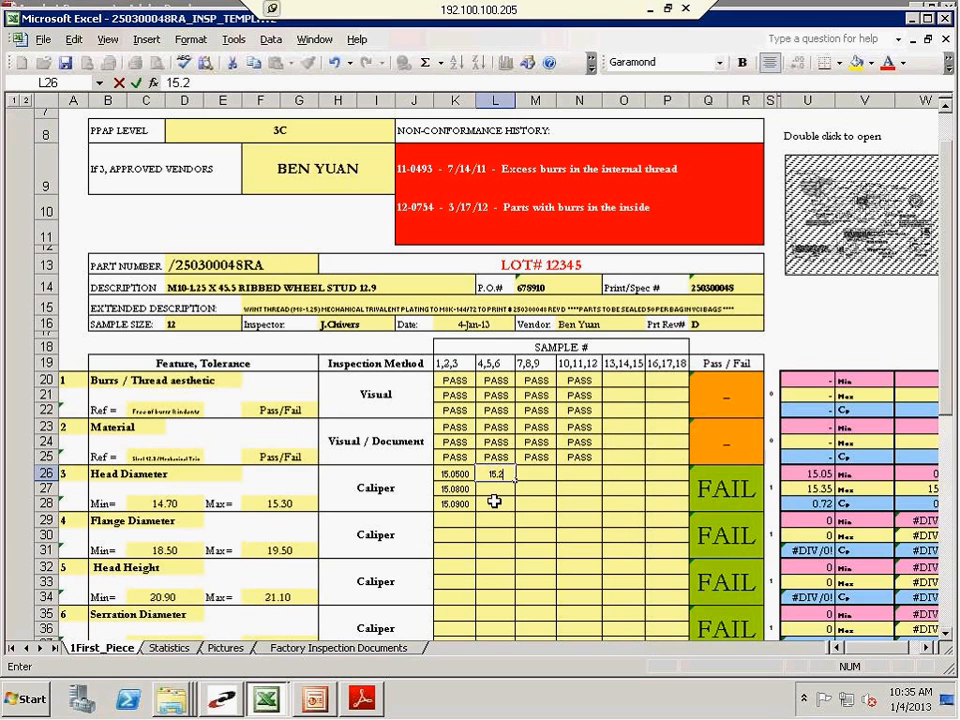
key(Return)
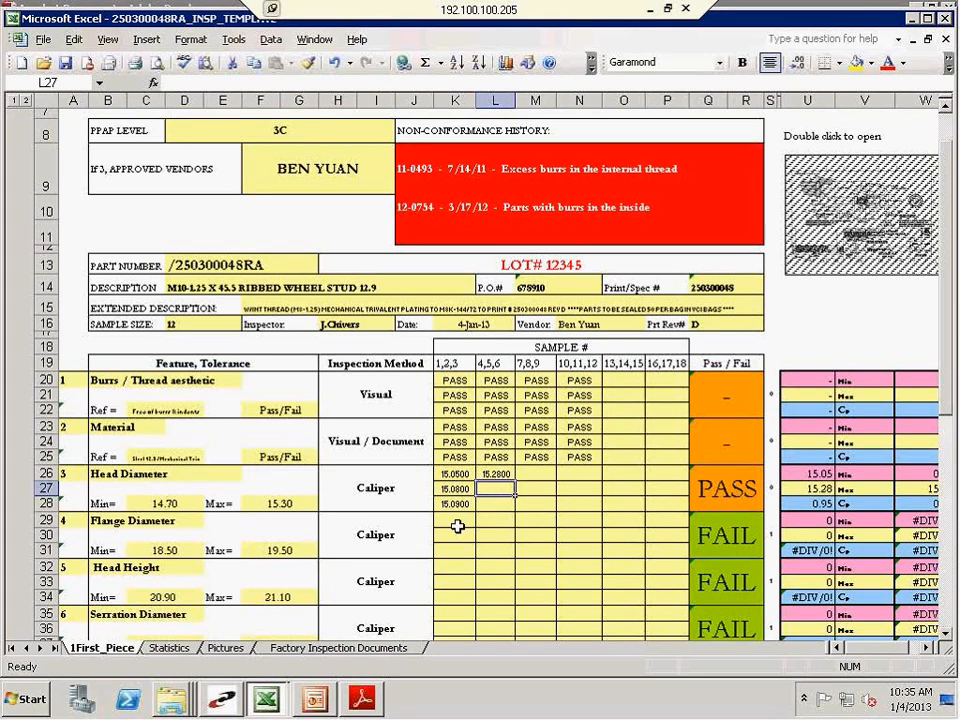
scroll(495, 521, down, 3)
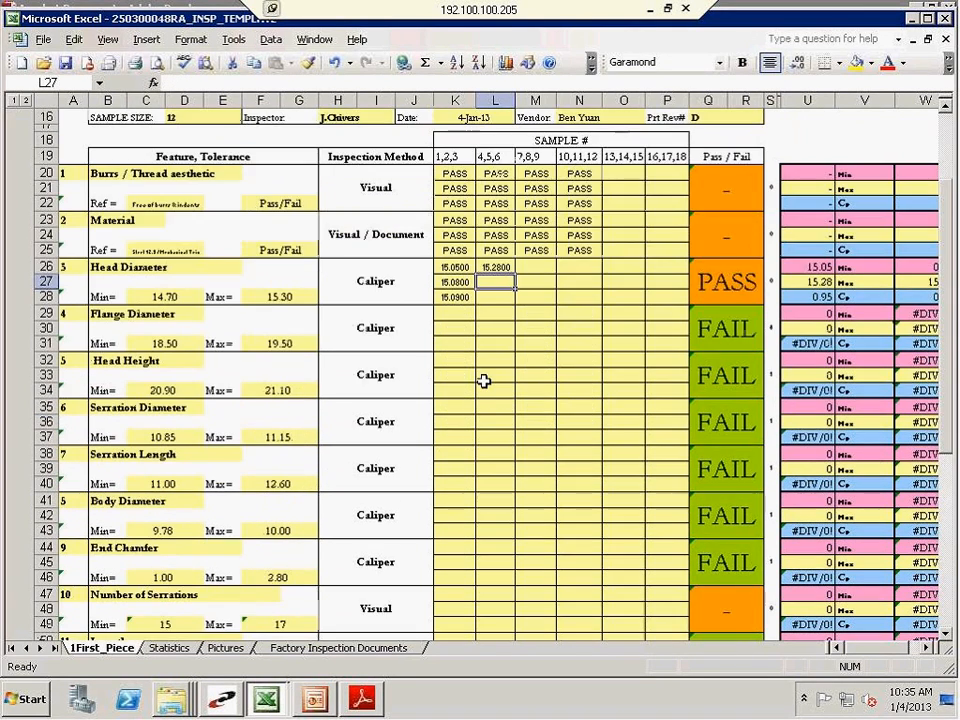
click(268, 703)
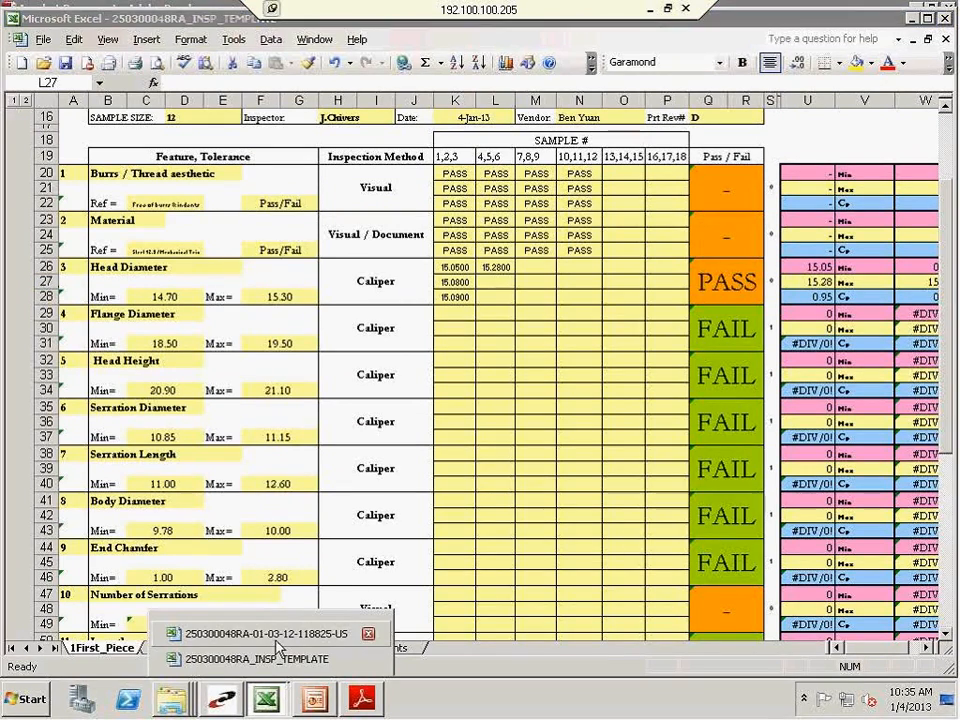
click(272, 636)
scroll(592, 272, down, 5)
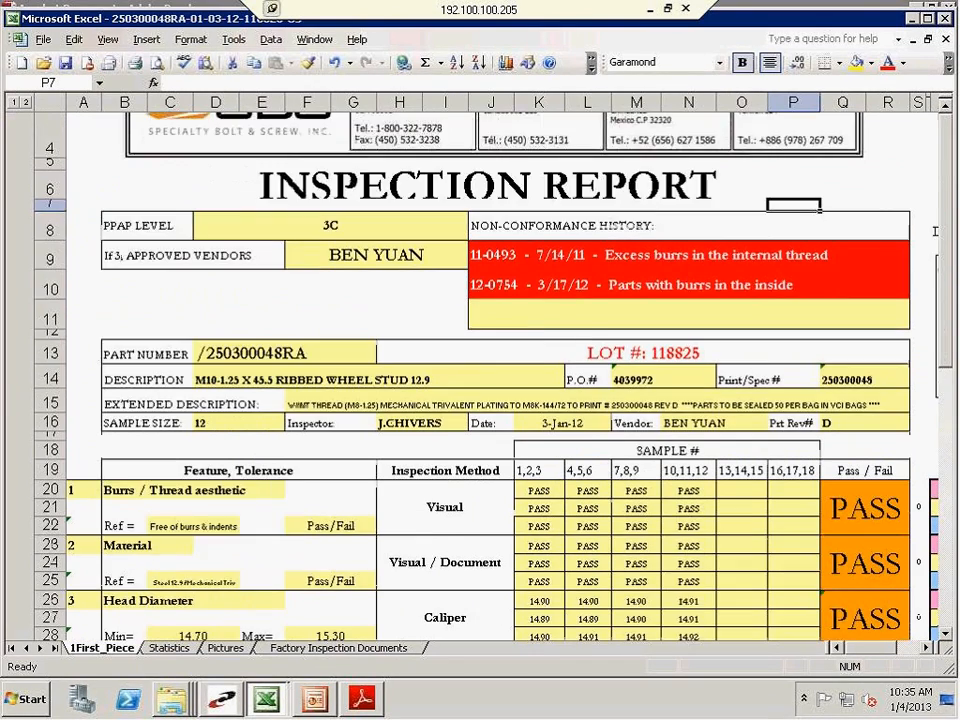
drag(539, 300, 786, 285)
right_click(786, 285)
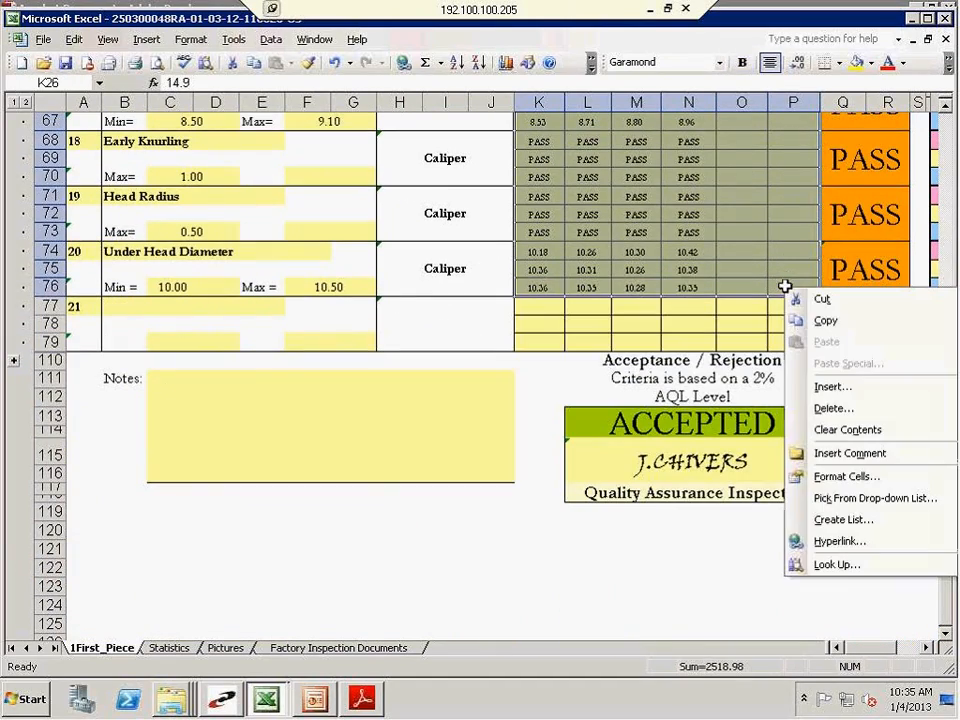
click(818, 324)
Paste the copied readings into the 250300048RA_INSP_TEMPLATE workbook, starting at the first Head Diameter sample cell (K26)
scroll(306, 578, up, 18)
mouse_move(266, 698)
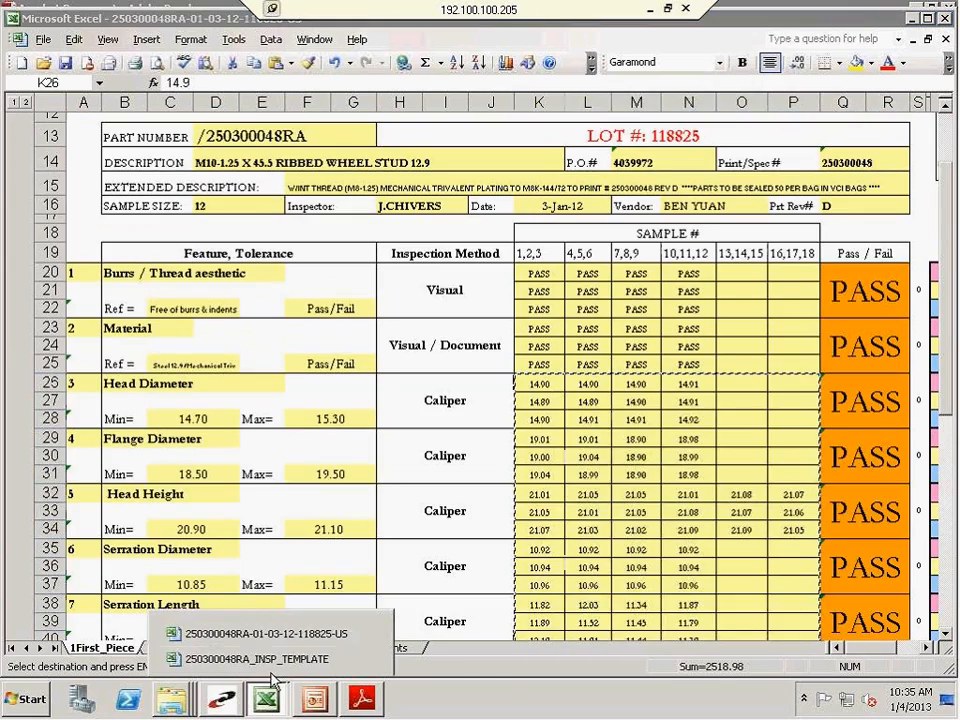
click(266, 659)
scroll(504, 272, up, 2)
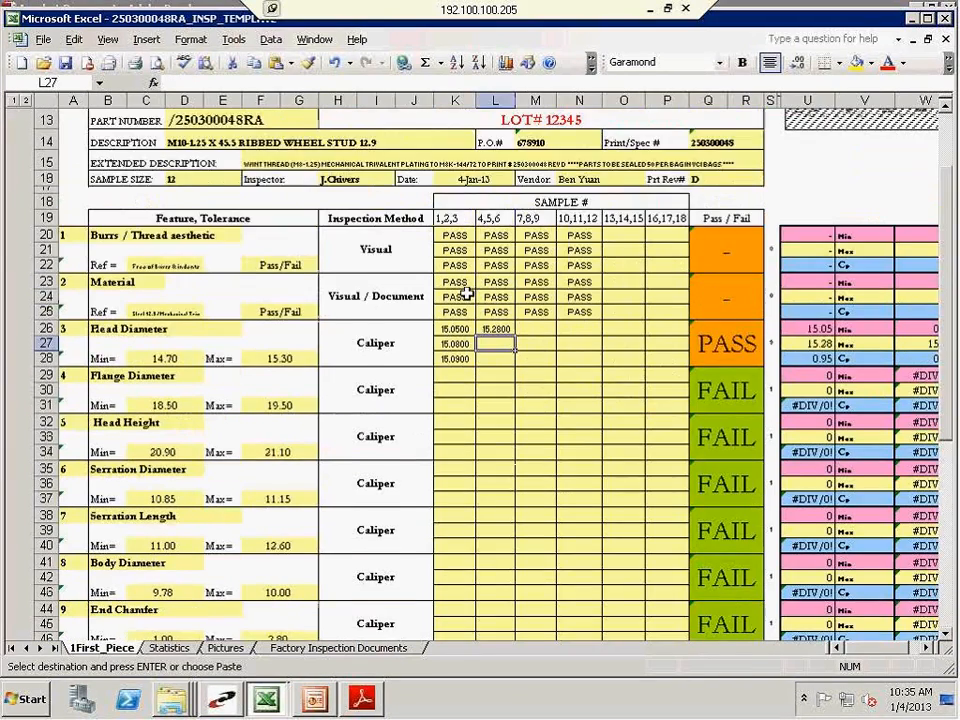
right_click(452, 388)
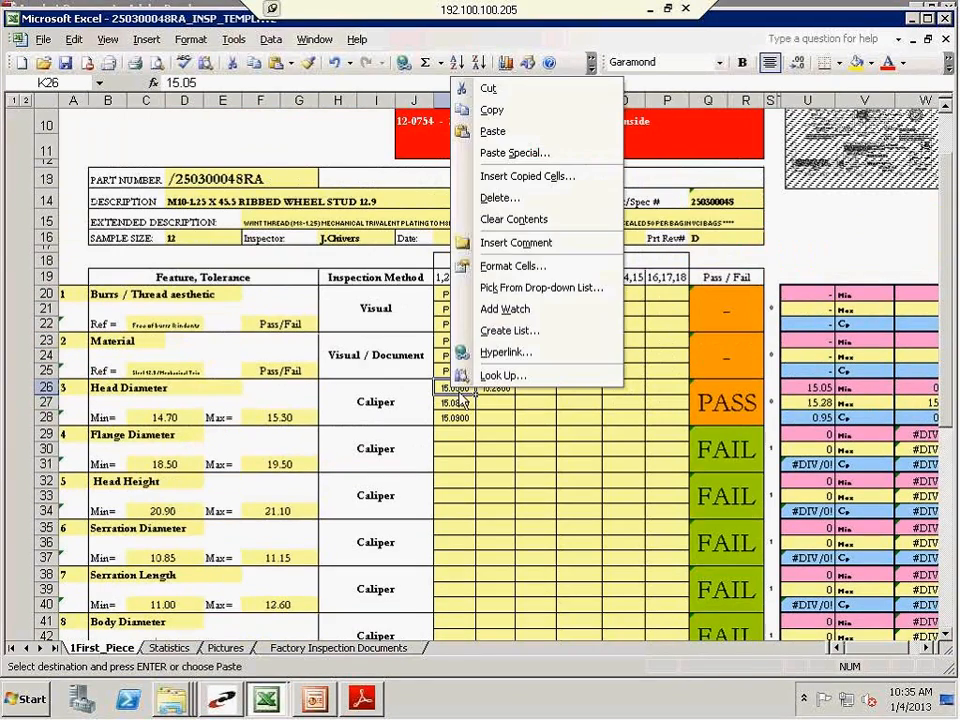
click(514, 133)
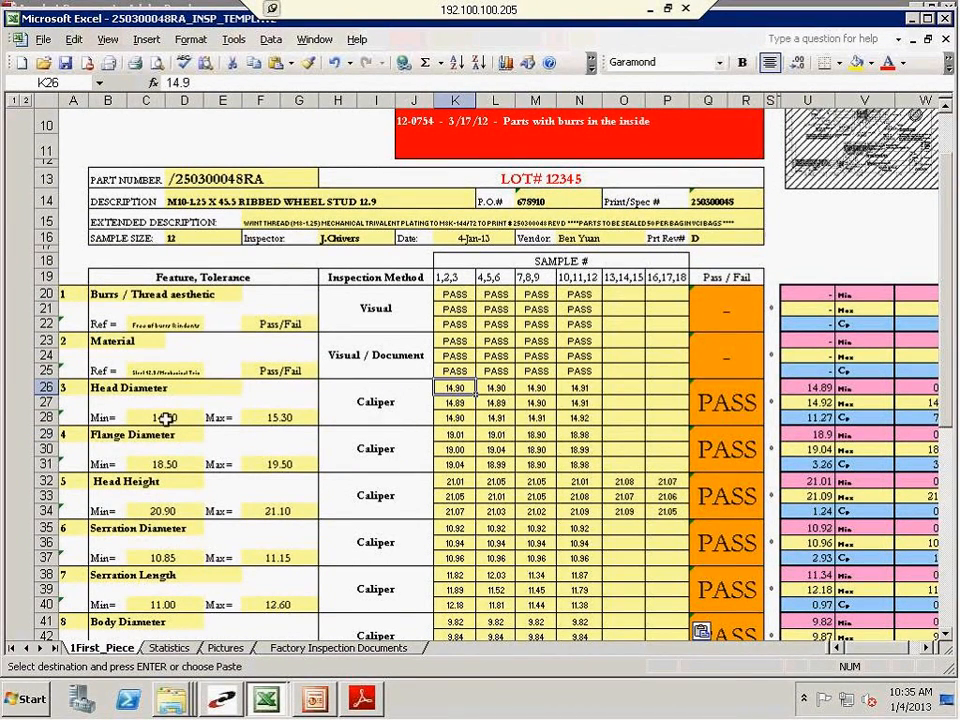
Review the pasted readings against their tolerances and the Pass/Fail cells through to the acceptance block at the report's end
click(453, 417)
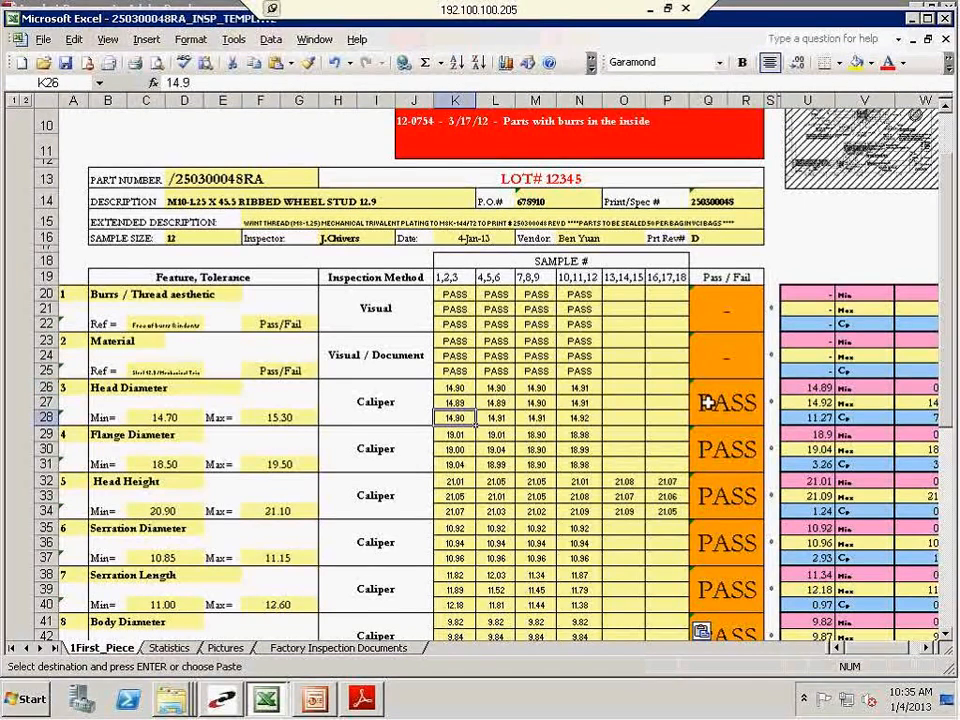
click(709, 402)
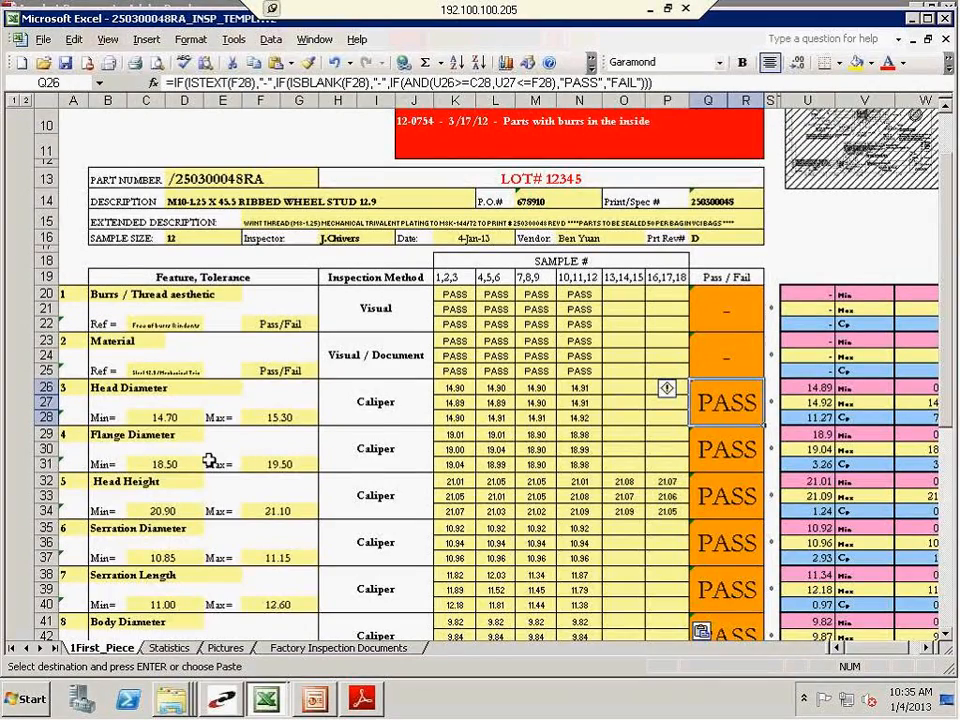
scroll(208, 558, down, 3)
scroll(208, 558, down, 5)
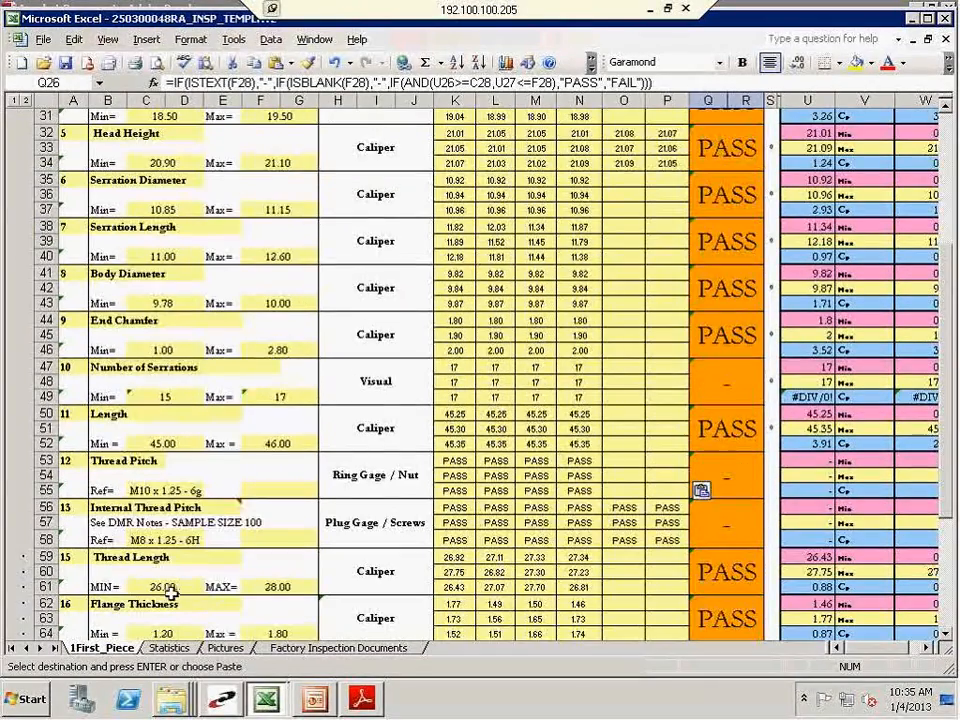
scroll(154, 579, down, 7)
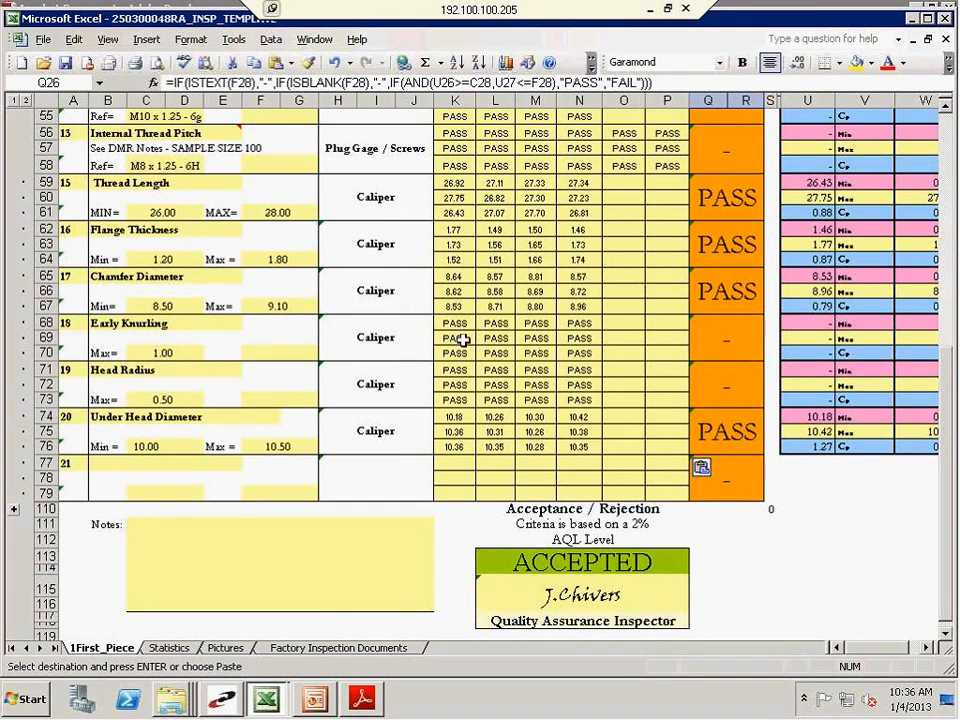
scroll(234, 328, up, 15)
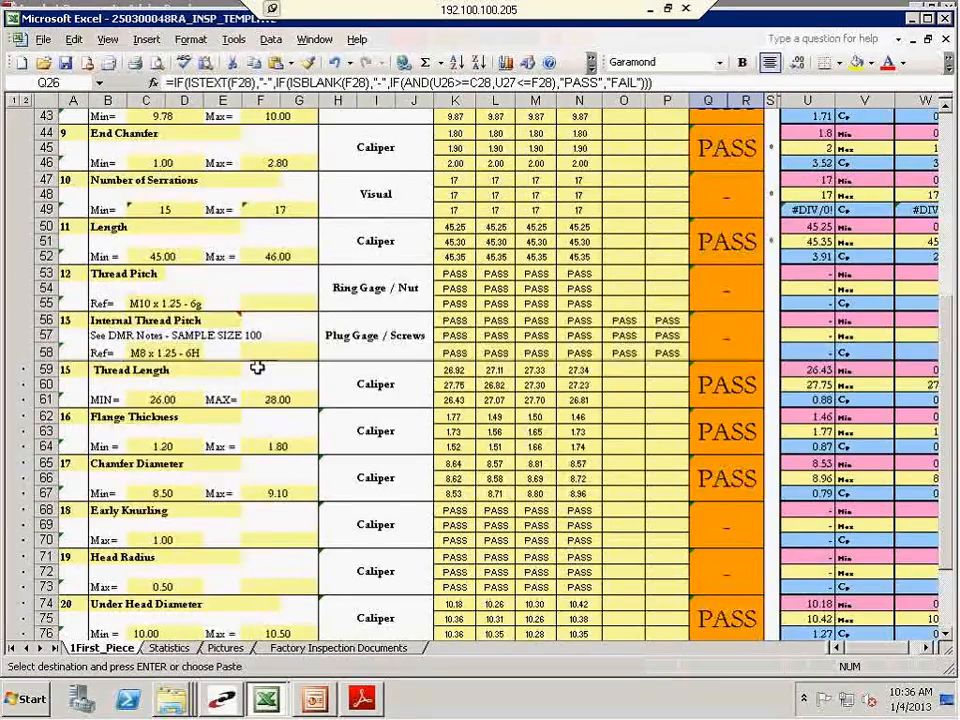
scroll(666, 591, up, 3)
scroll(666, 400, down, 5)
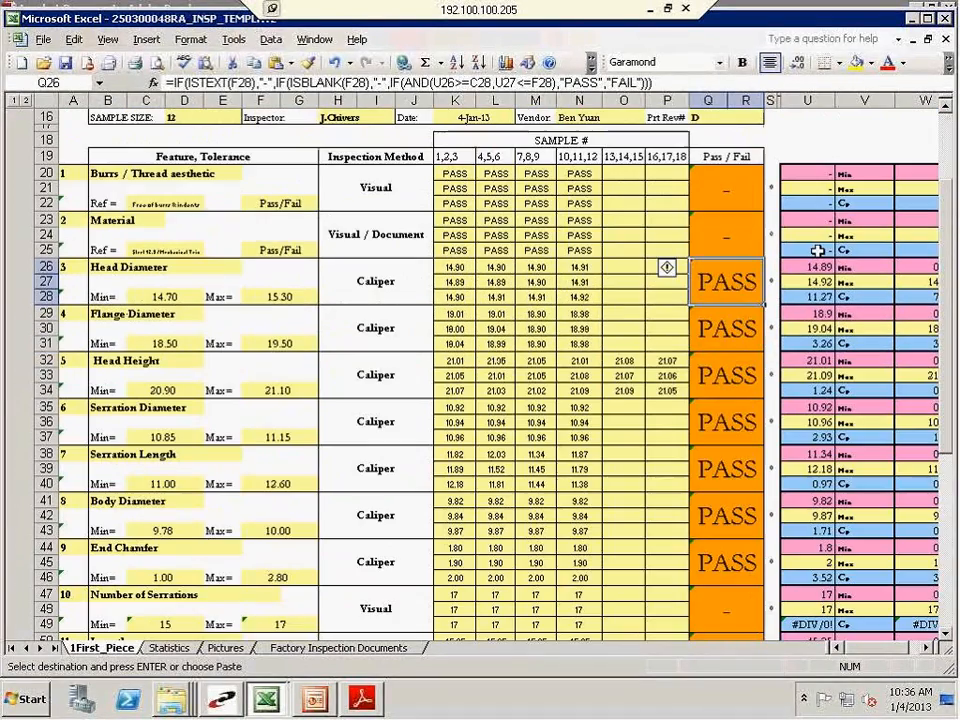
Examine the calculated Head Diameter minimum alongside the feature's lower tolerance limit and its twelve sample readings
click(807, 267)
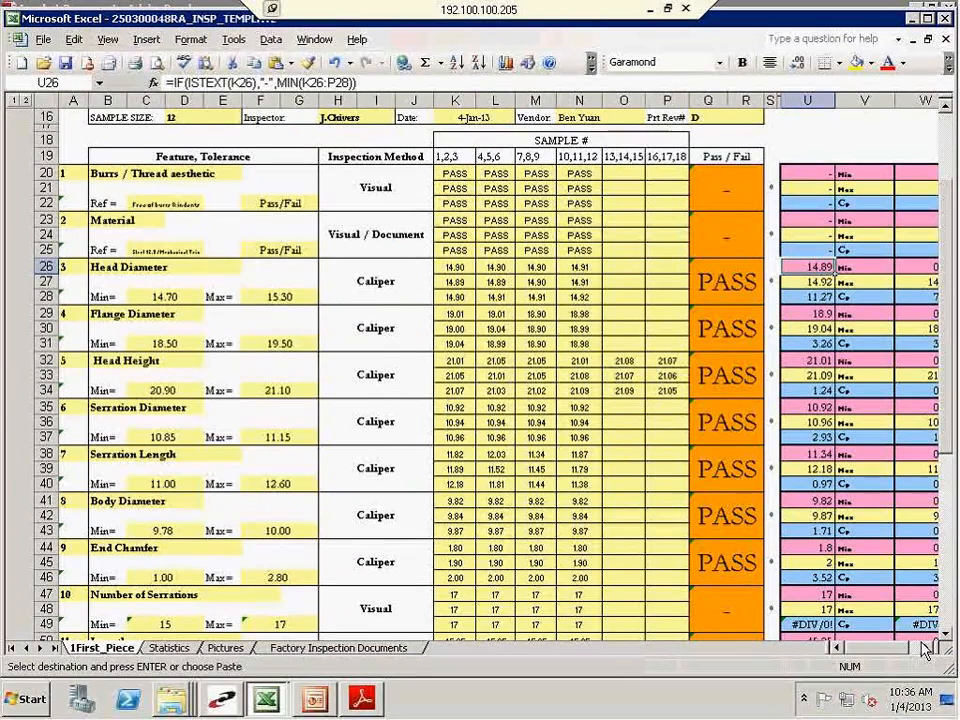
click(926, 648)
click(926, 648)
click(926, 648)
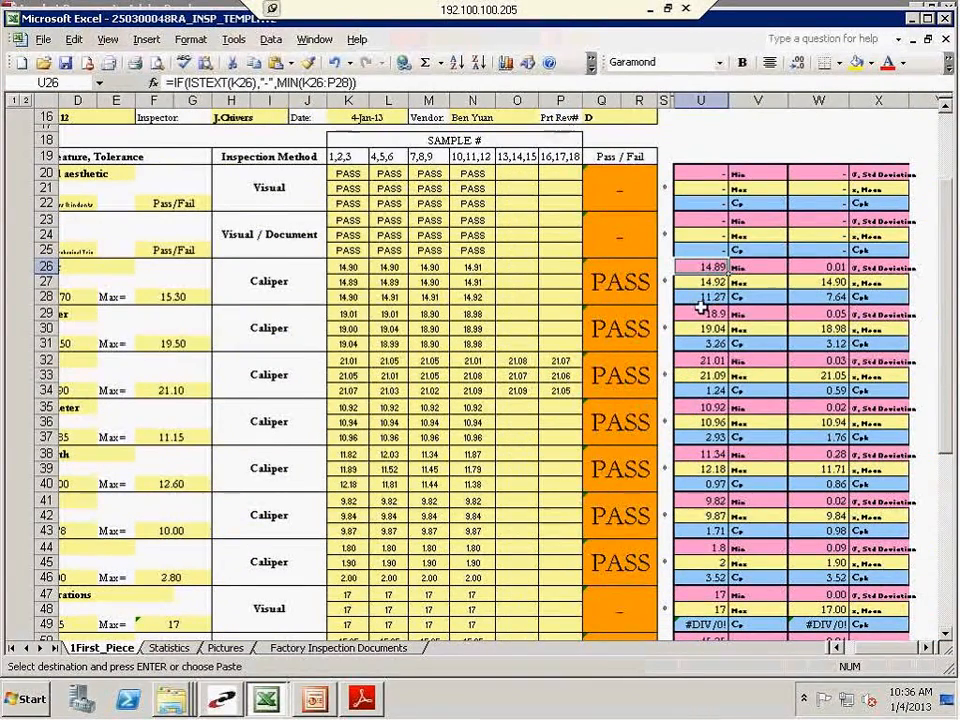
click(88, 294)
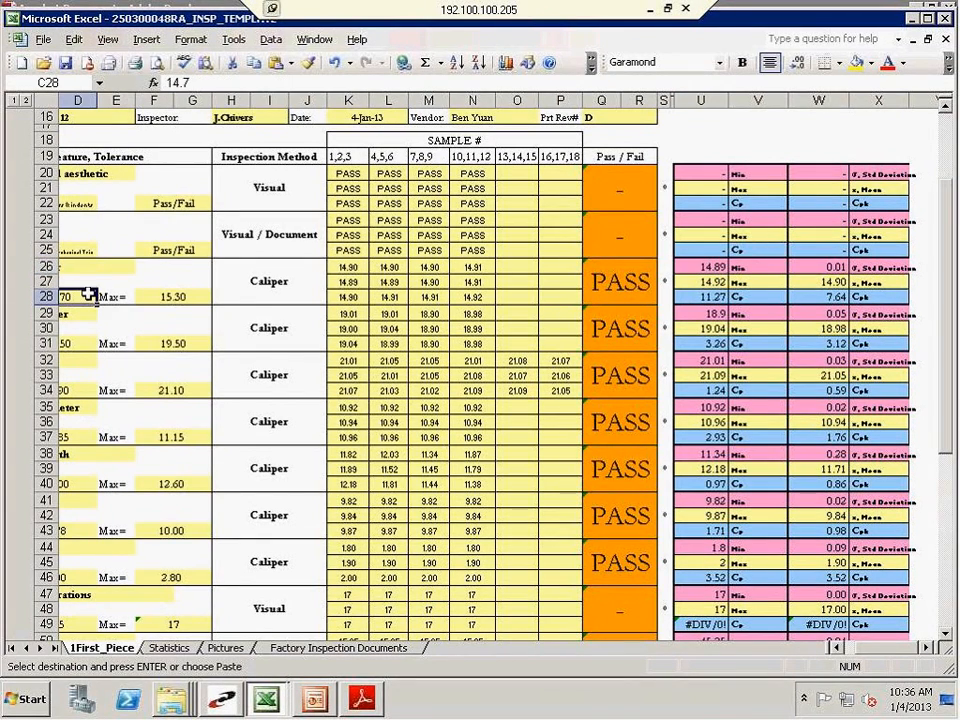
click(838, 647)
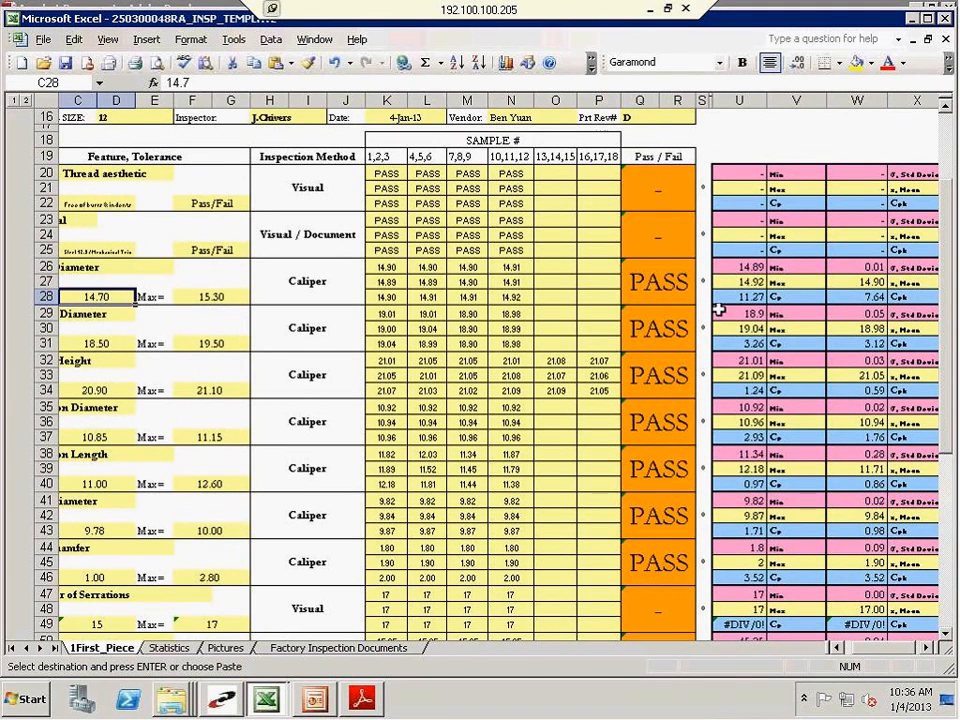
click(762, 265)
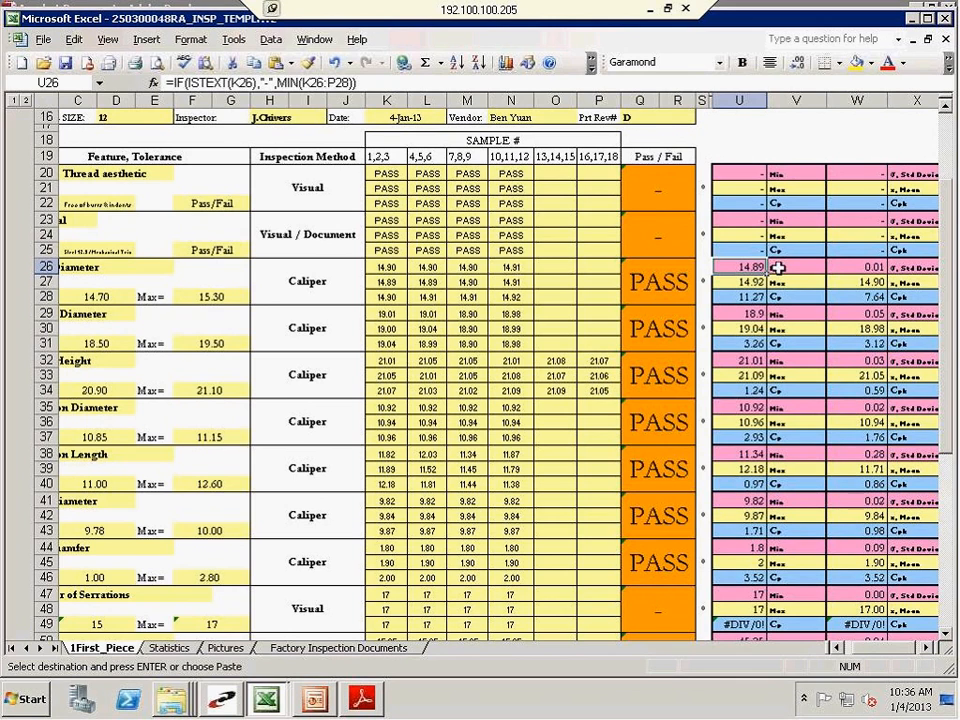
drag(390, 268, 511, 290)
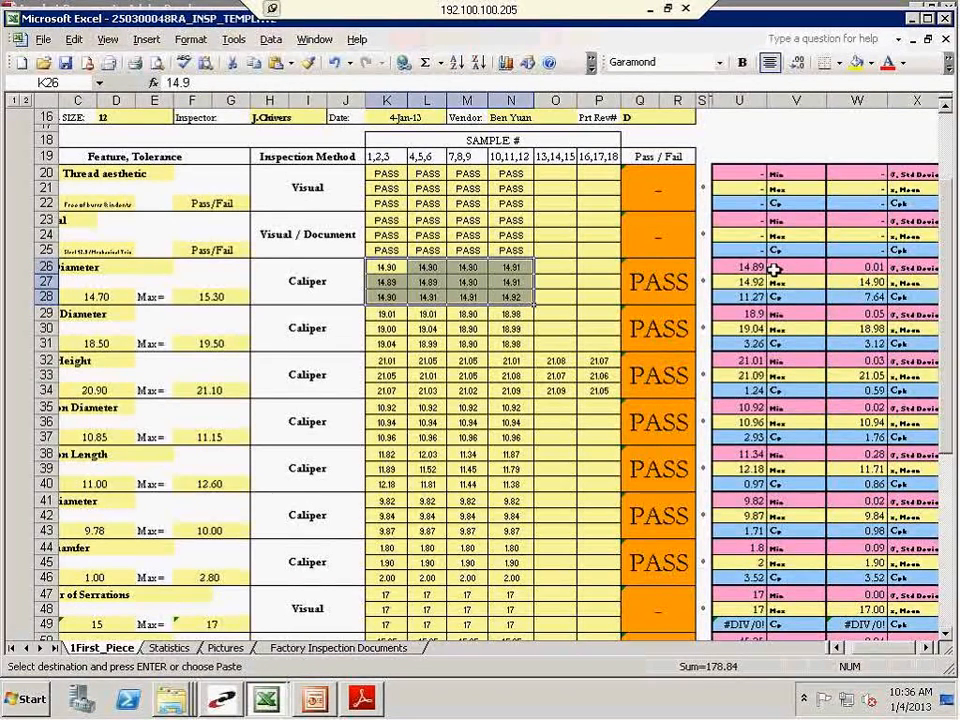
Examine the Cp and Cpk calculations for Head Diameter and the sample readings they are based on
click(730, 297)
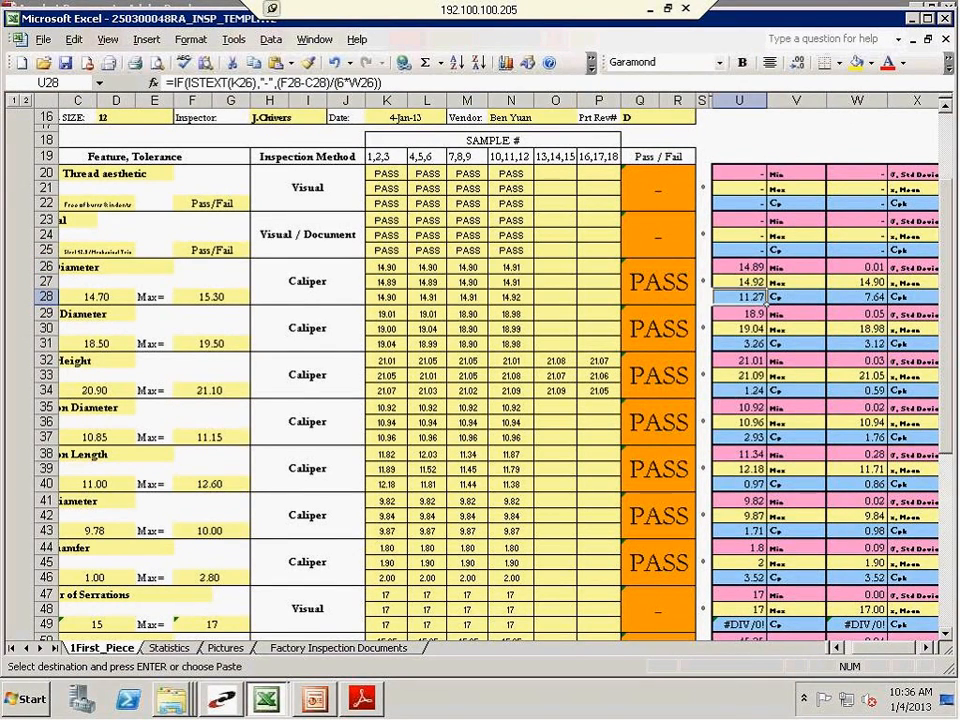
click(797, 299)
click(919, 299)
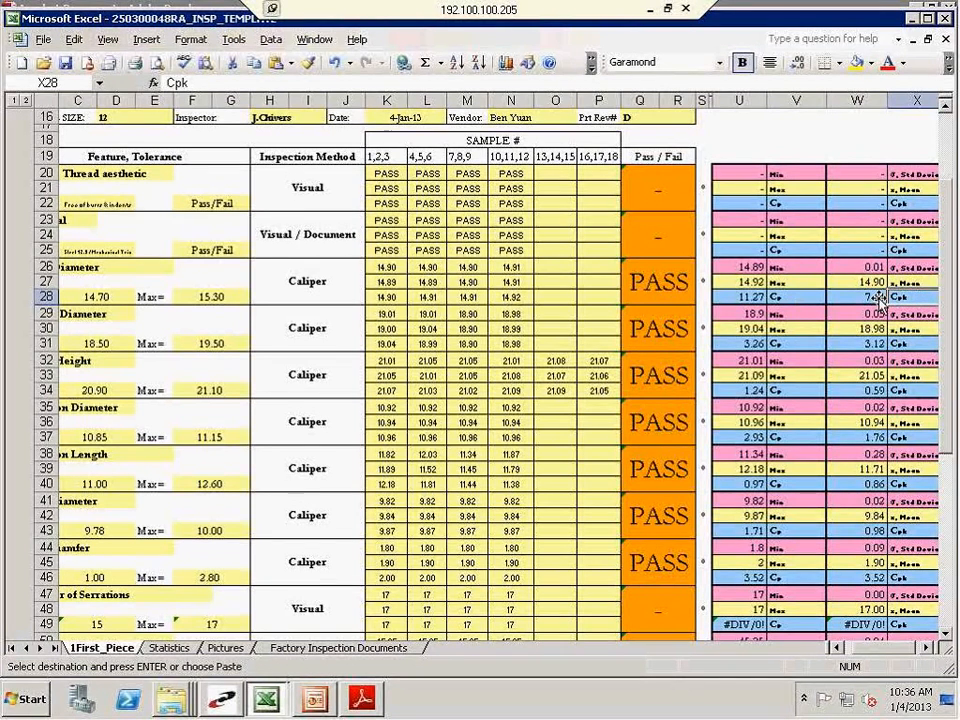
click(735, 297)
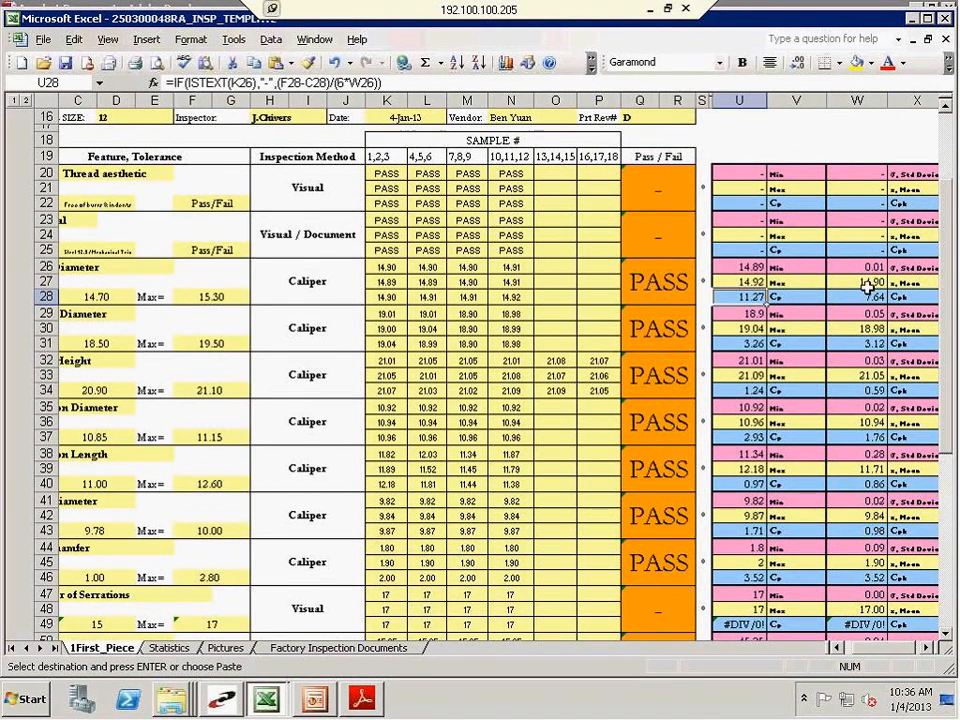
click(850, 297)
click(745, 297)
drag(386, 268, 521, 301)
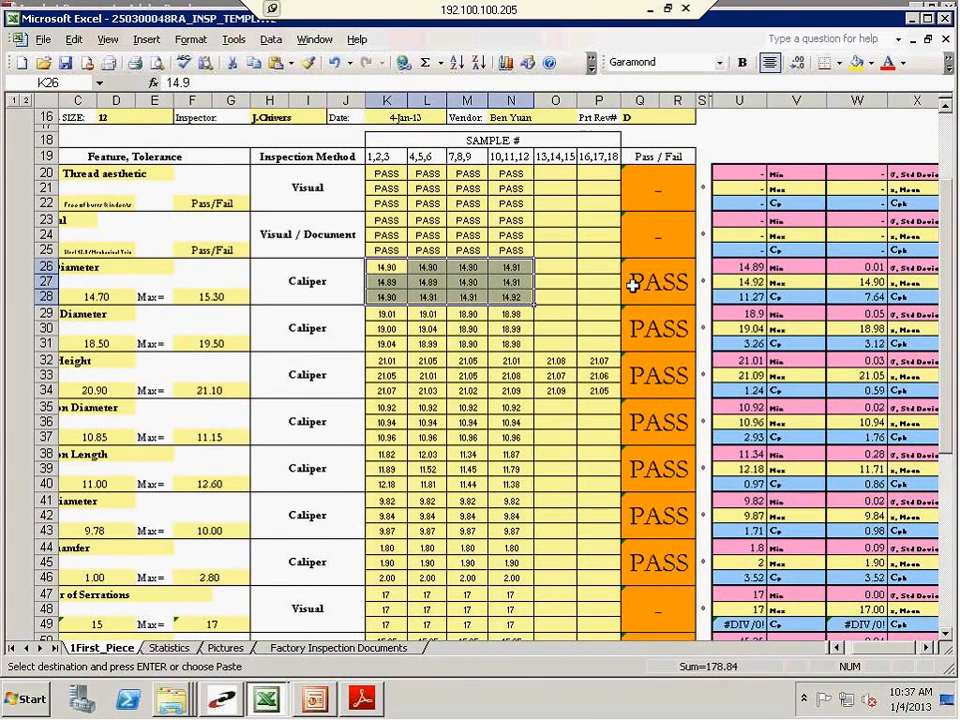
Check the Head Diameter standard deviation and mean entries against the first and last sample readings
click(573, 285)
click(920, 270)
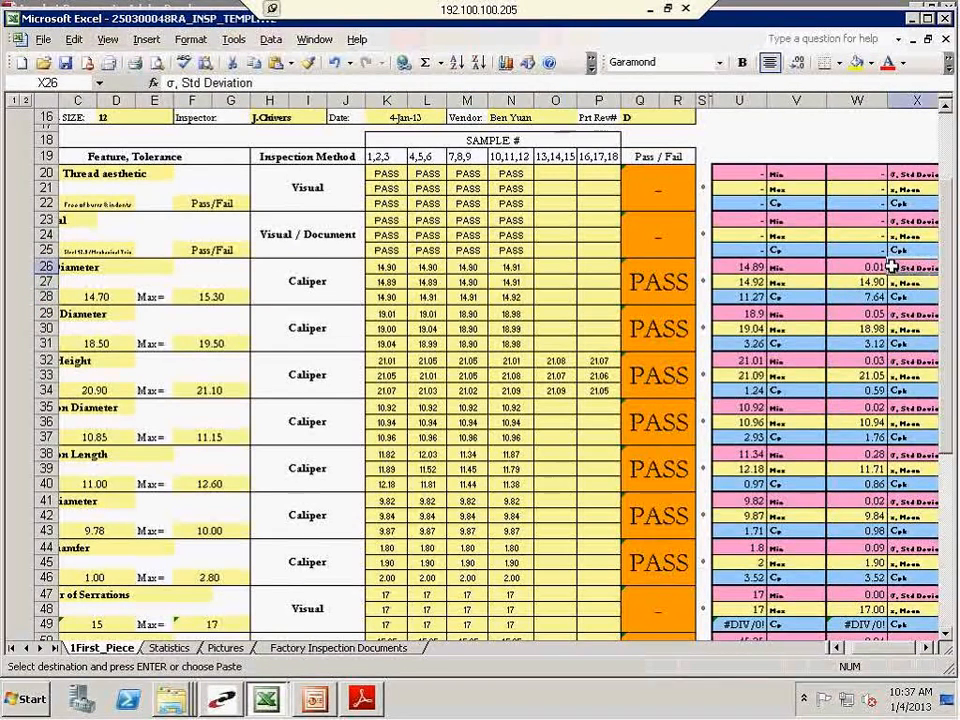
click(905, 281)
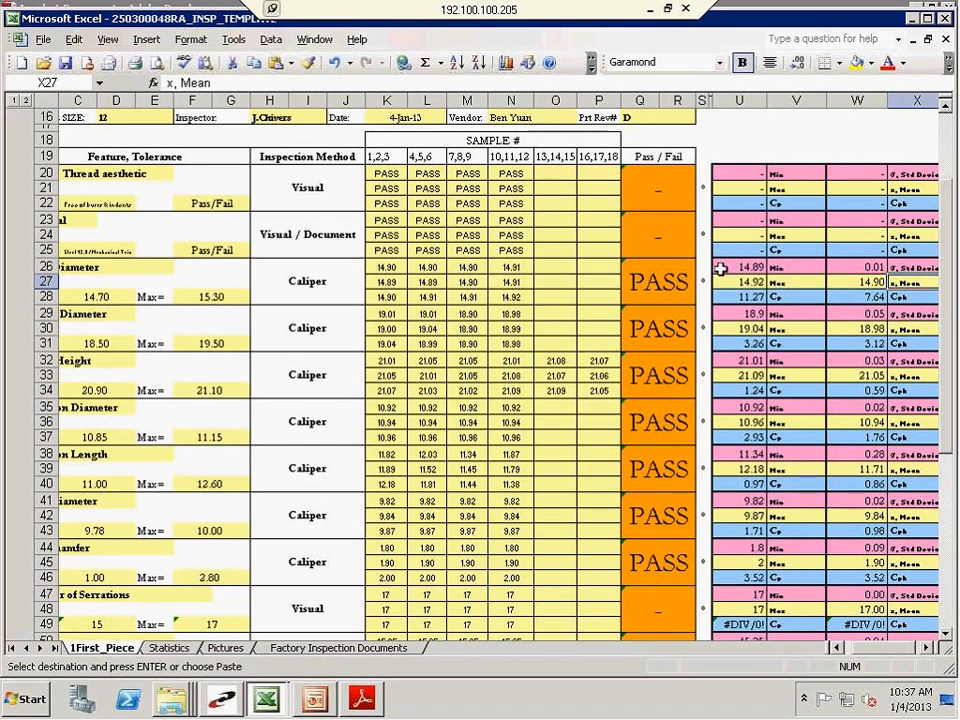
click(530, 298)
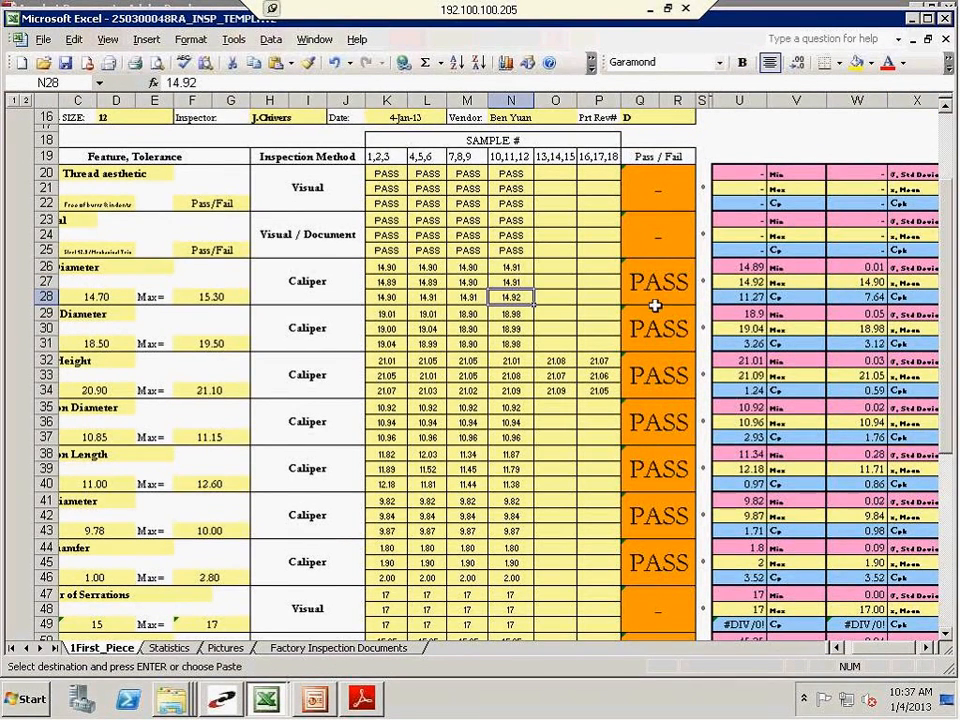
click(397, 266)
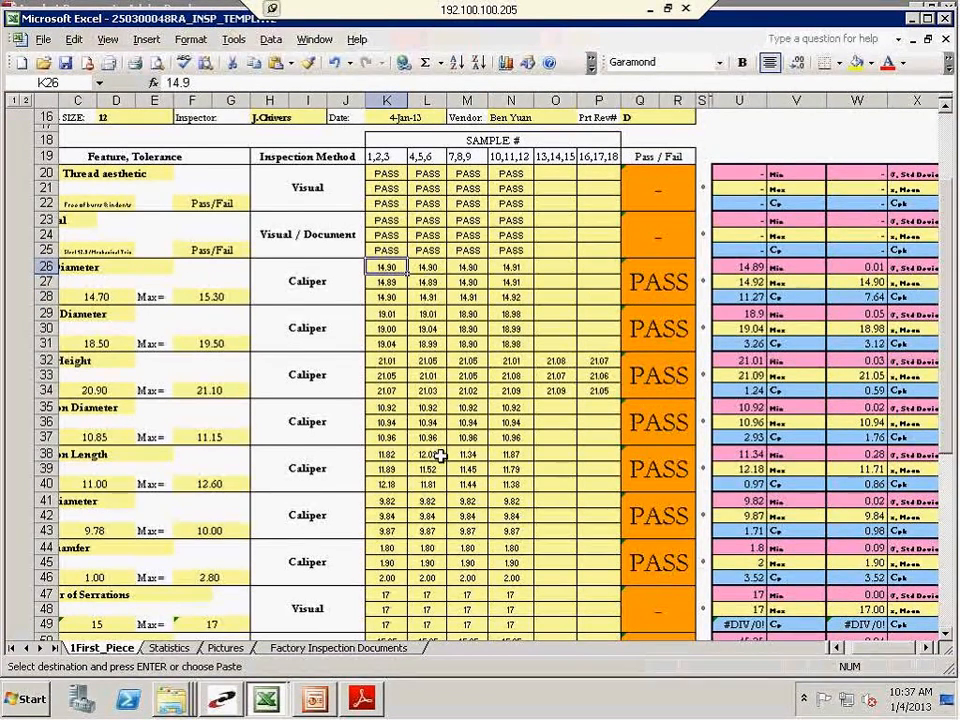
Enter PASS as the Pass/Fail result for the Burrs / Thread aesthetic and Material features
scroll(443, 380, down, 4)
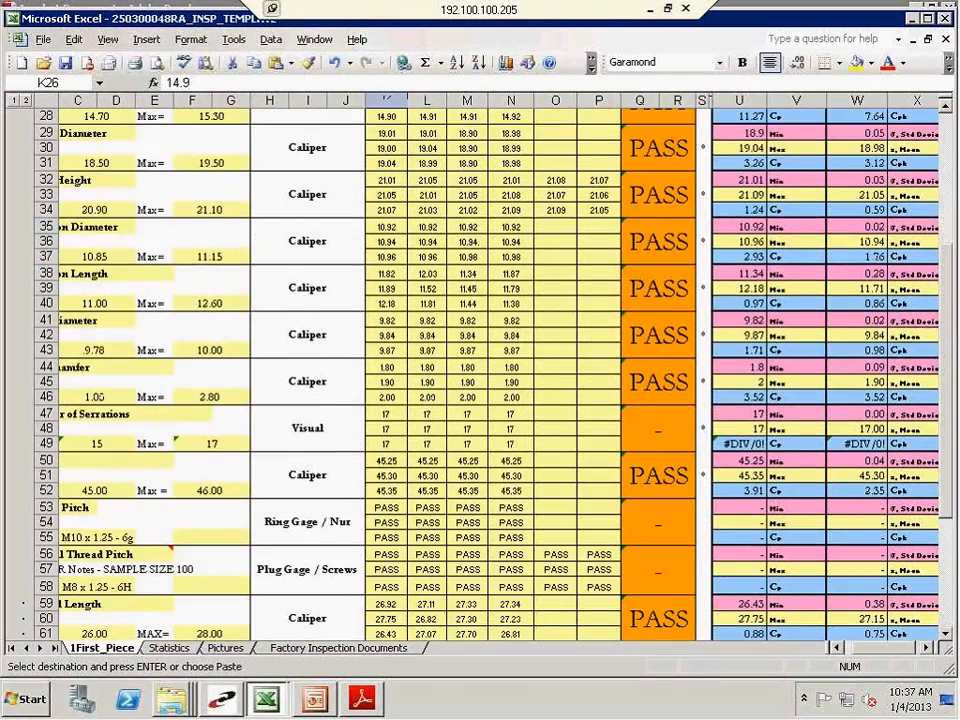
scroll(519, 380, up, 5)
scroll(520, 300, down, 1)
scroll(515, 285, up, 2)
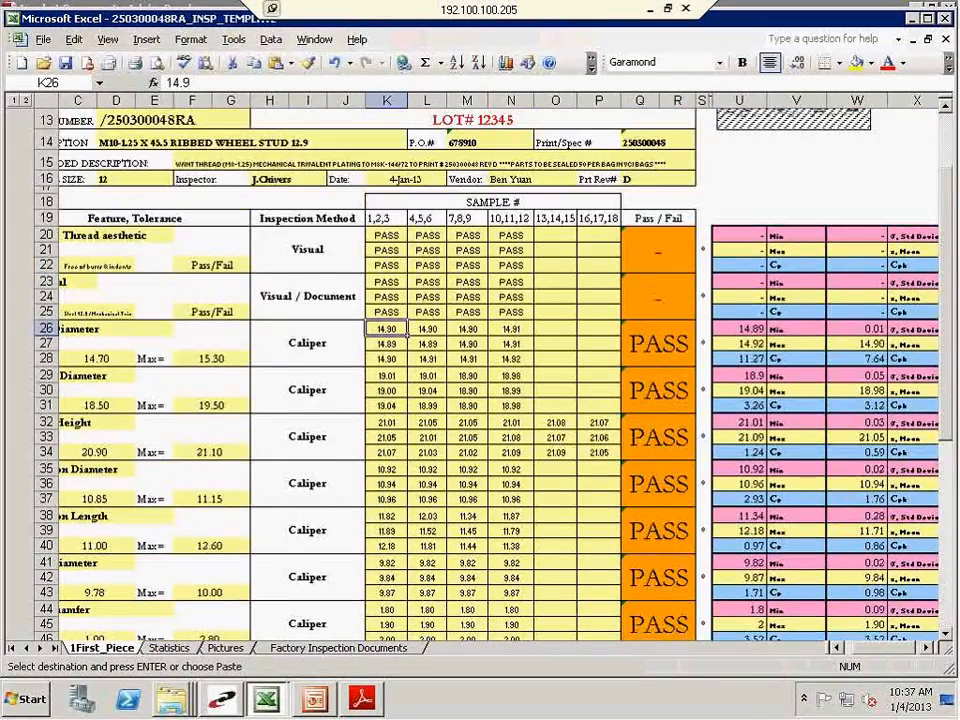
click(509, 293)
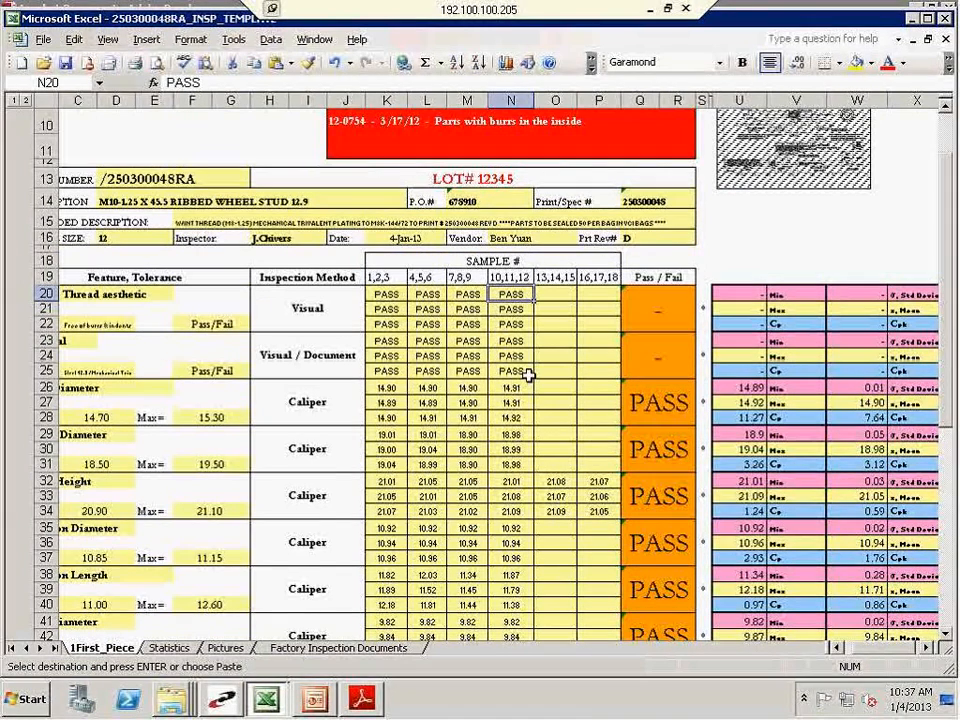
click(641, 317)
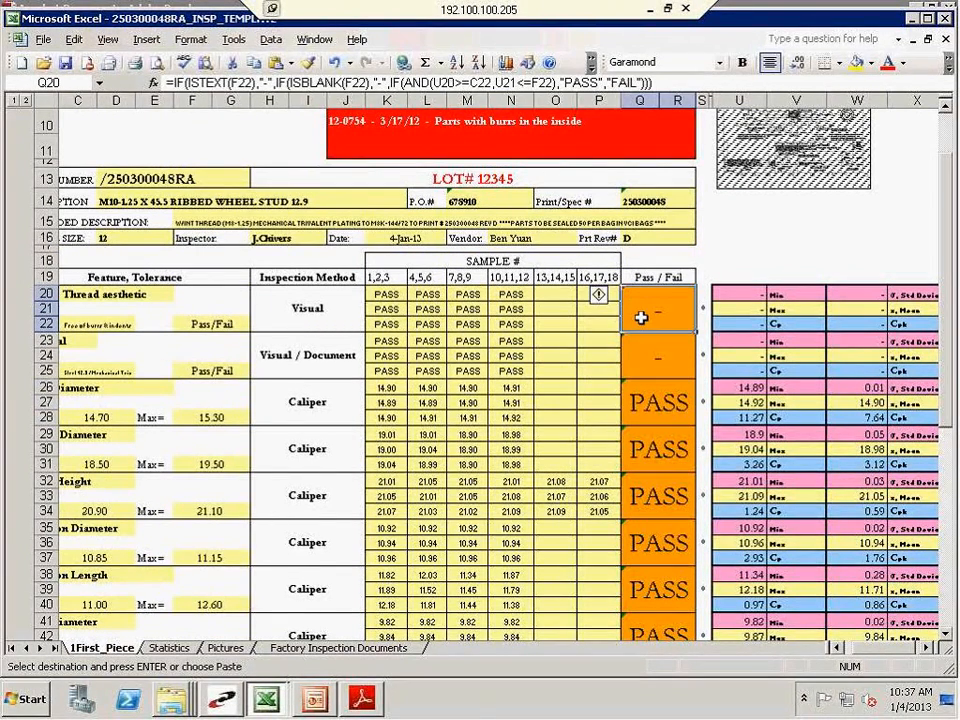
text(PASS)
key(Return)
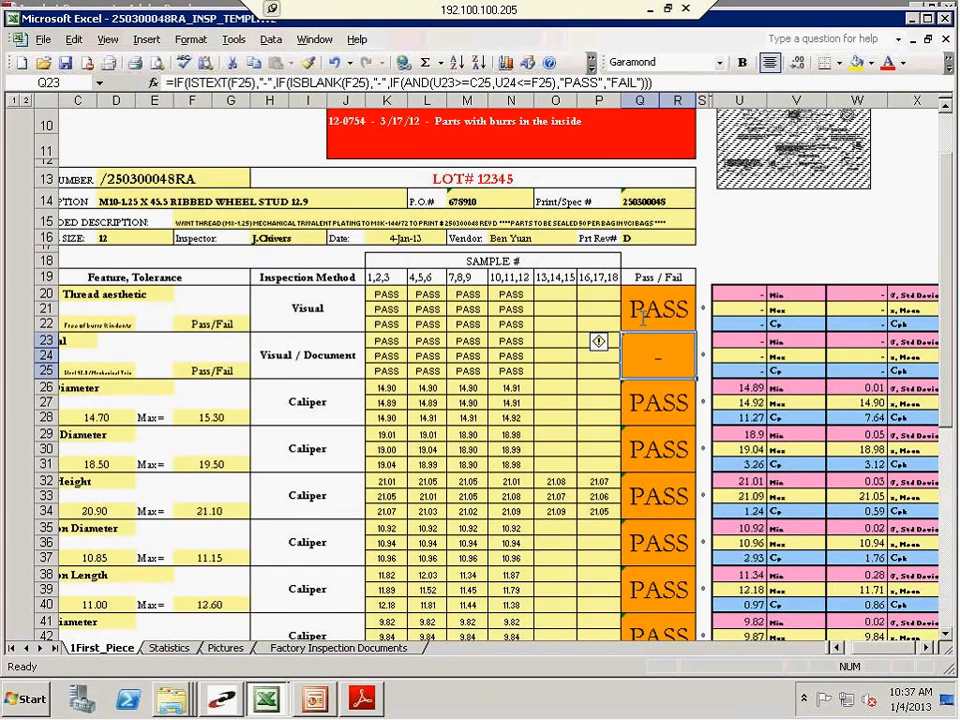
text(PASS)
key(Return)
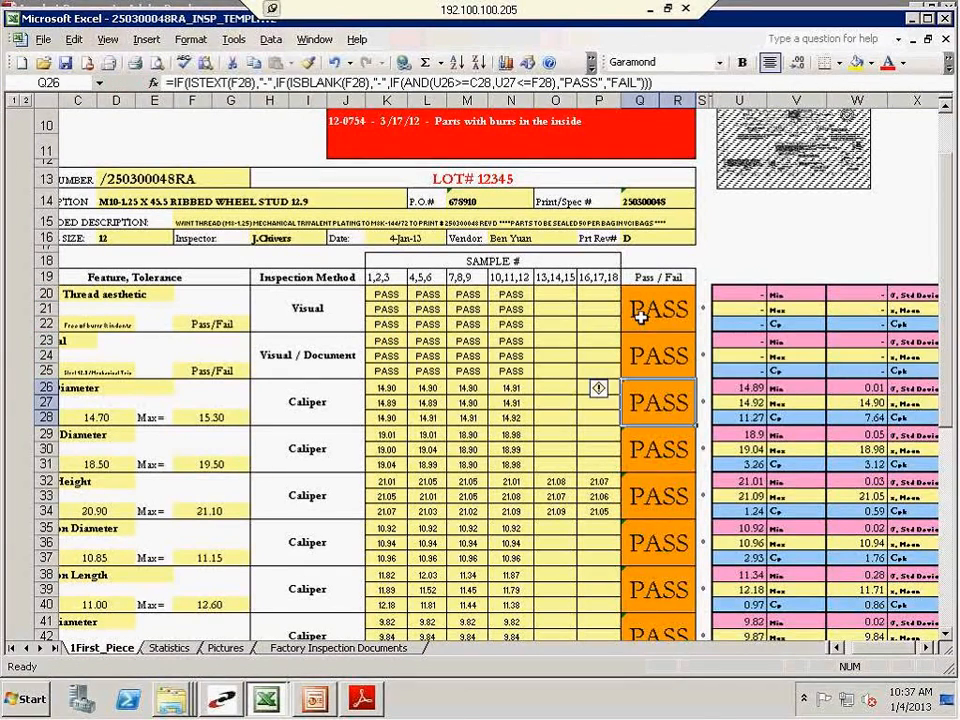
key(Return)
scroll(632, 311, down, 5)
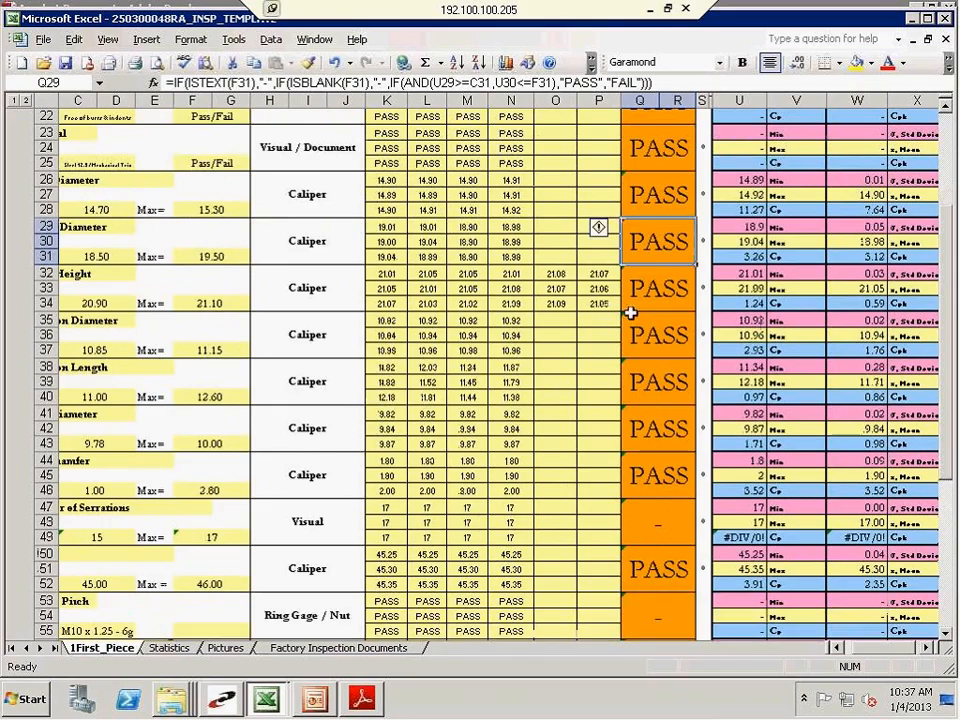
Enter PASS as the Pass/Fail result for the Number of Serrations feature
click(837, 649)
click(837, 651)
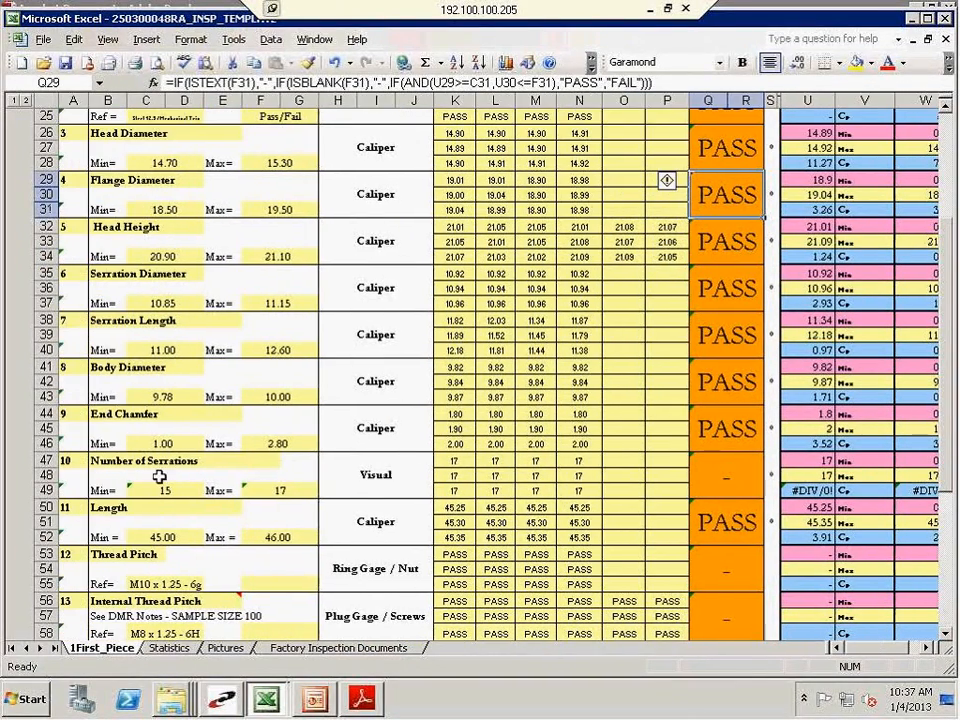
click(145, 476)
click(695, 470)
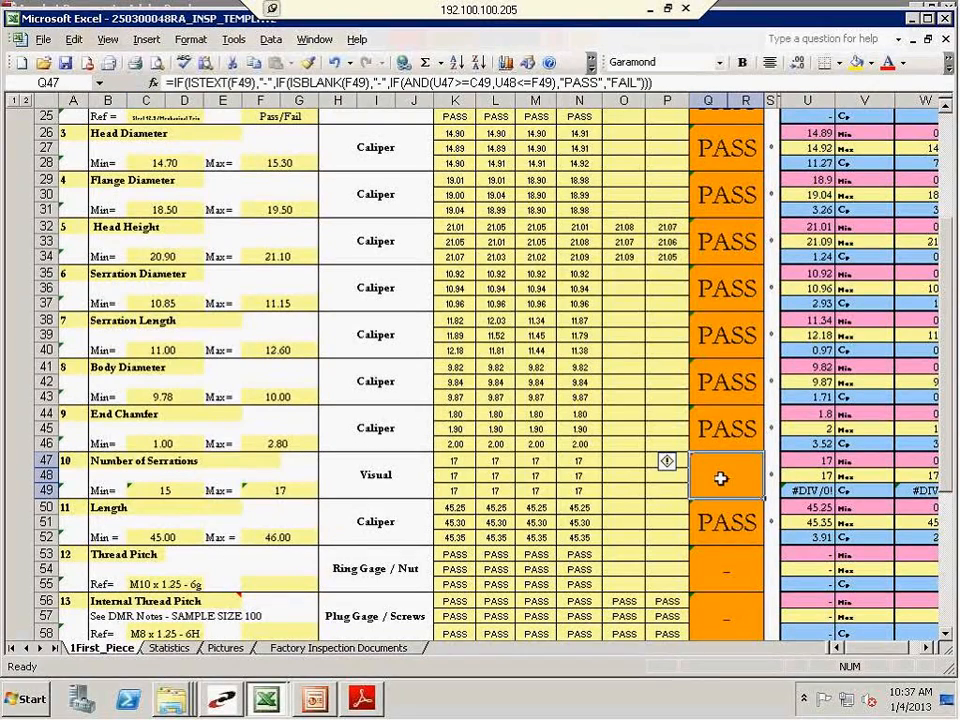
text(PASS)
key(Return)
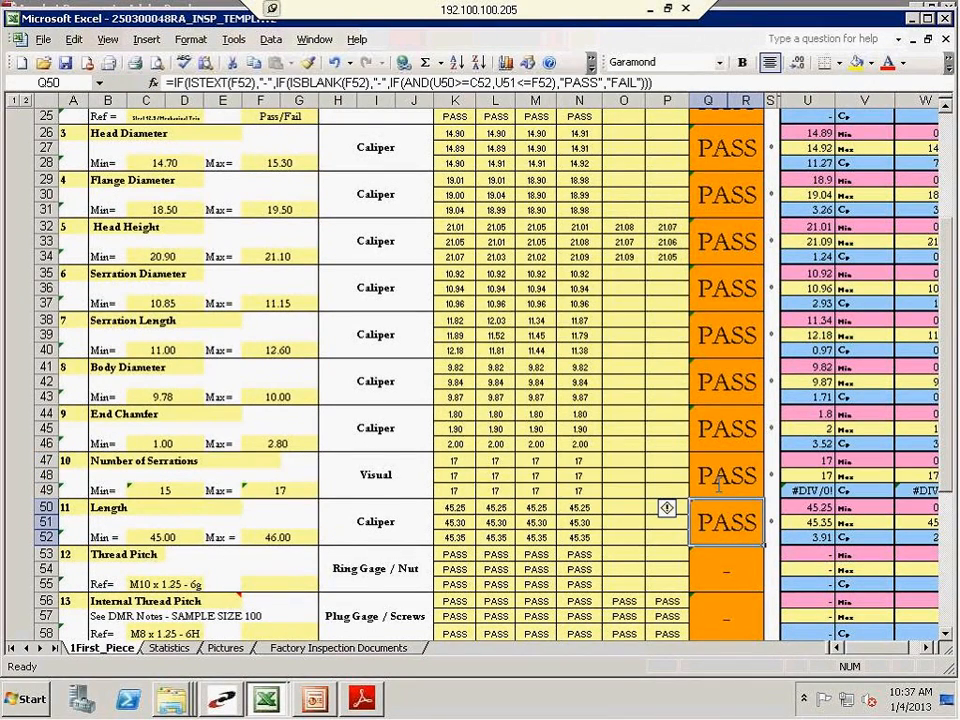
Enter PASS as the Pass/Fail result for the Thread Pitch feature checked with the ring gage
scroll(715, 490, down, 1)
scroll(707, 497, down, 1)
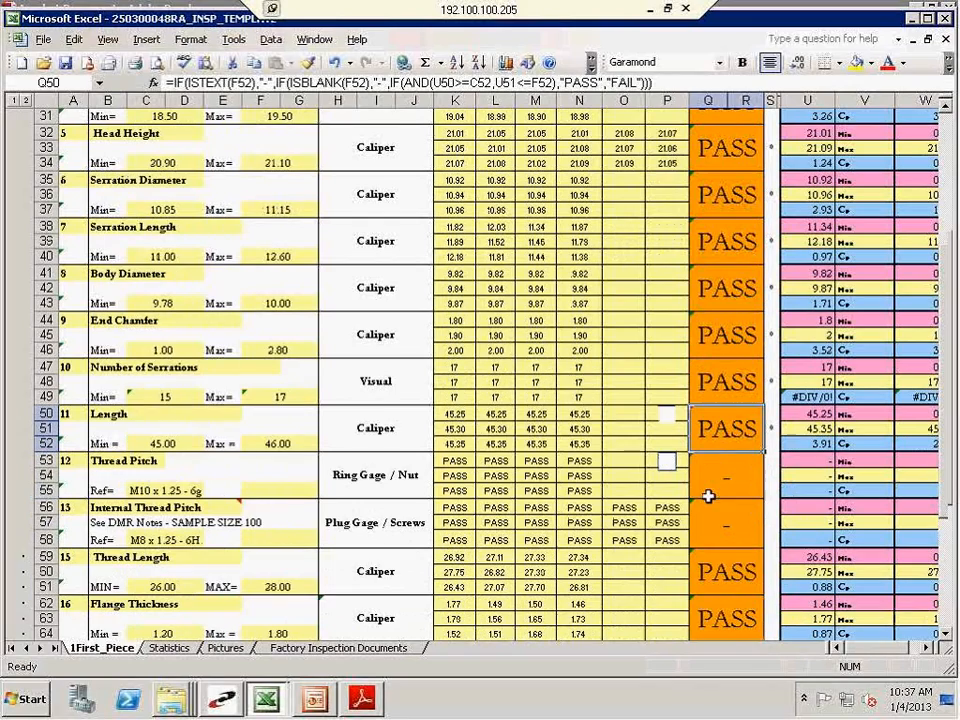
click(713, 470)
text(PASS)
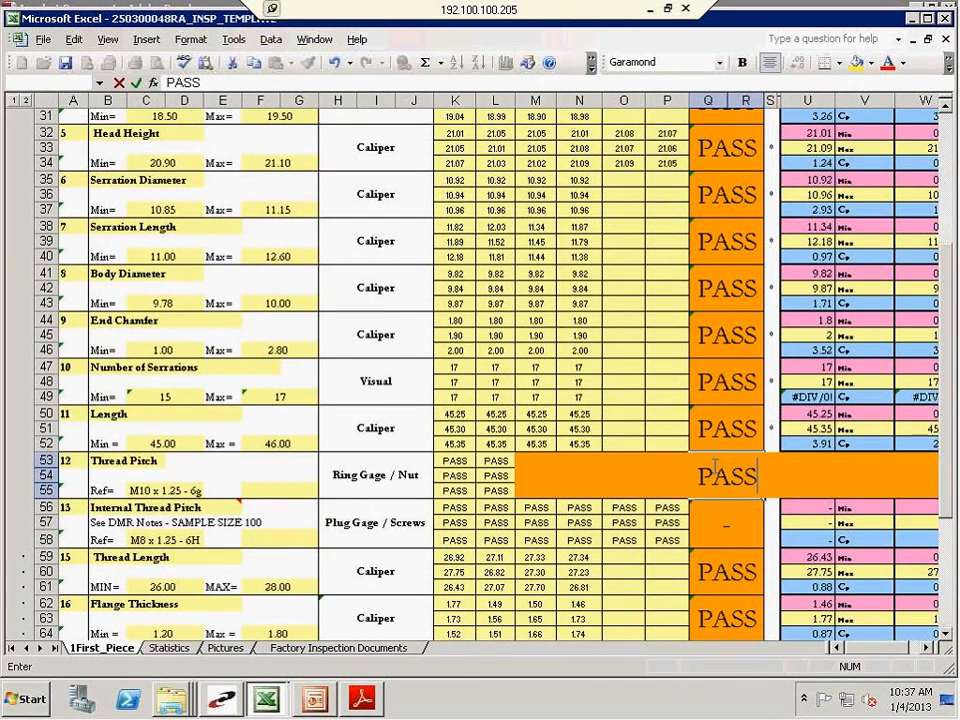
key(Return)
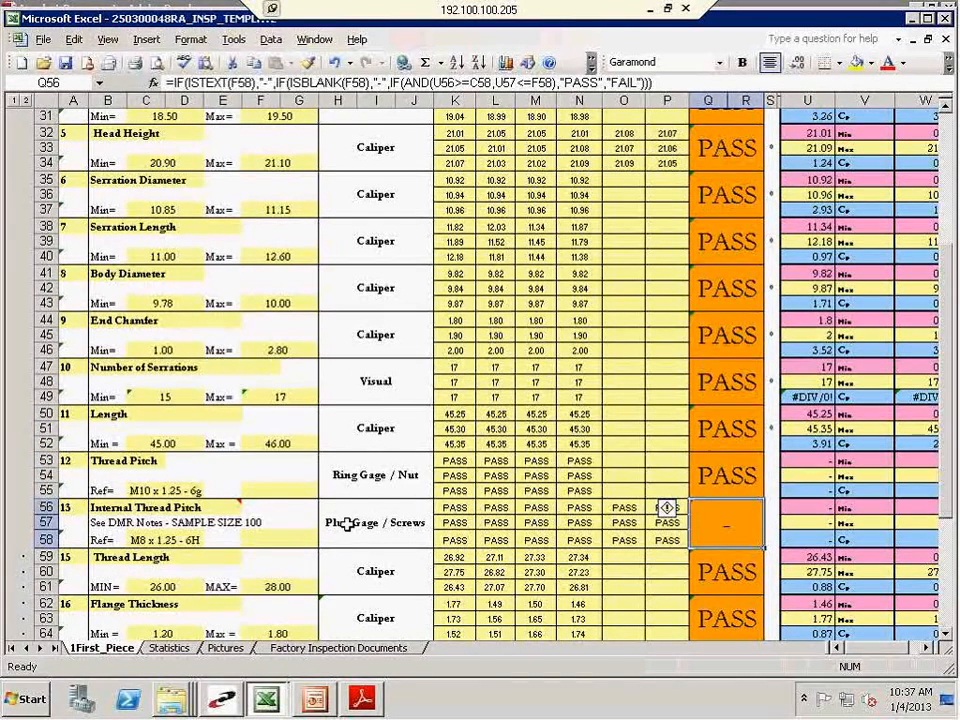
Compare the Internal Thread Pitch feature with the non-conformance history at the head of the report
drag(140, 508, 290, 535)
scroll(290, 535, up, 1)
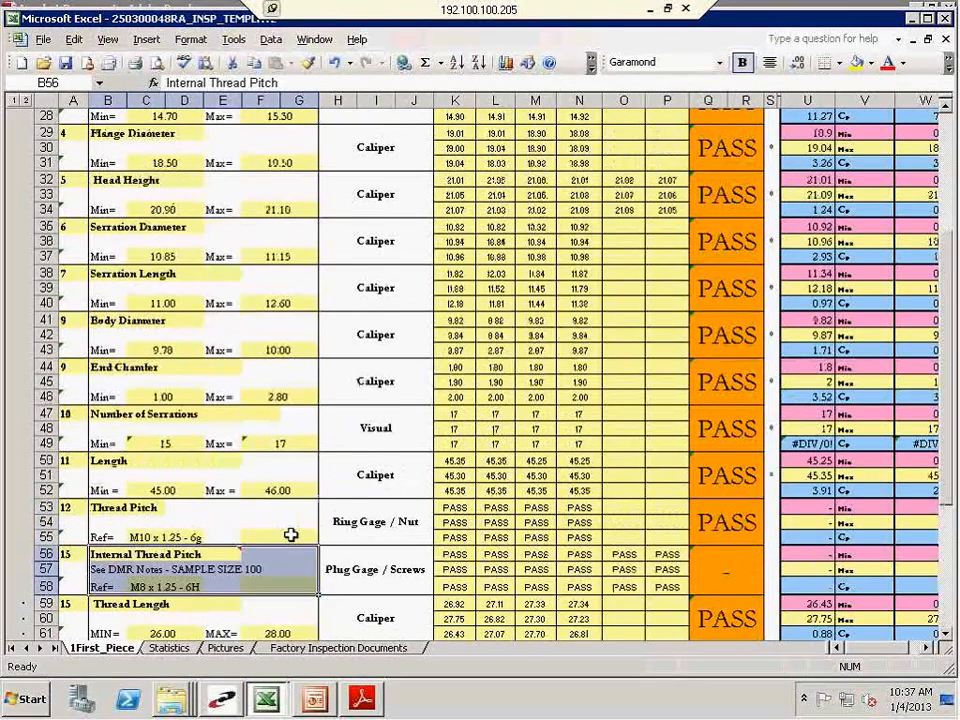
scroll(290, 535, up, 3)
scroll(290, 535, up, 2)
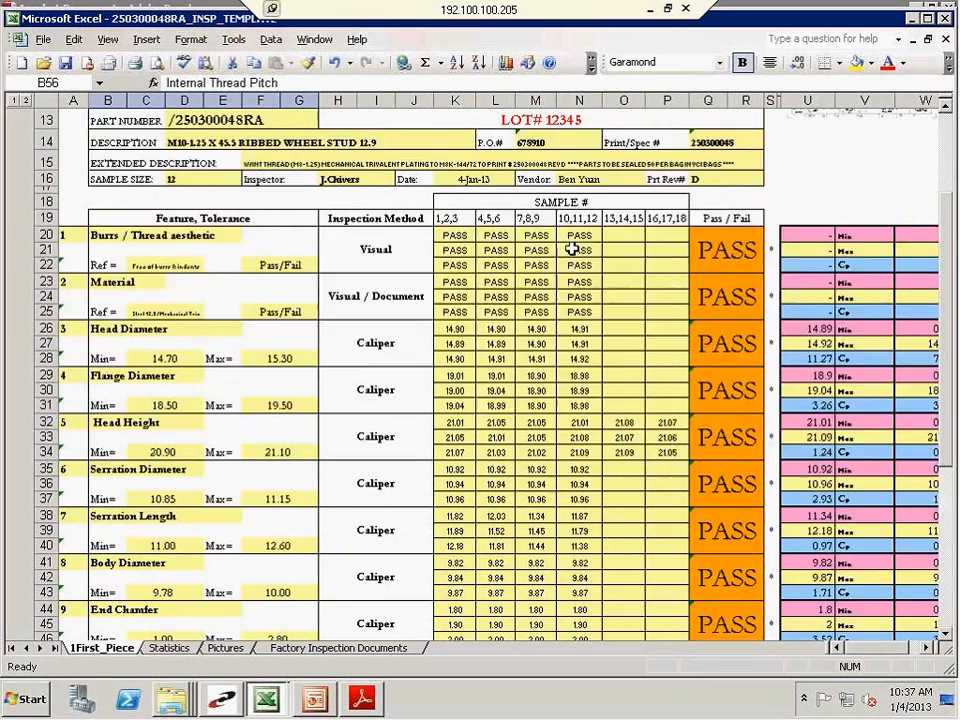
scroll(550, 250, up, 3)
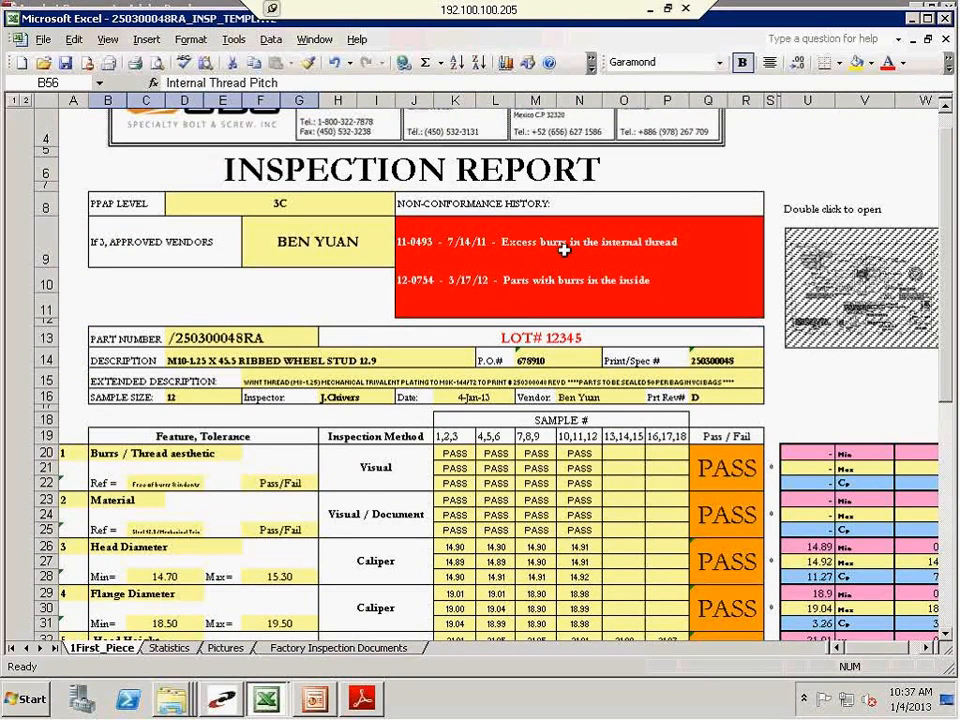
scroll(468, 377, down, 1)
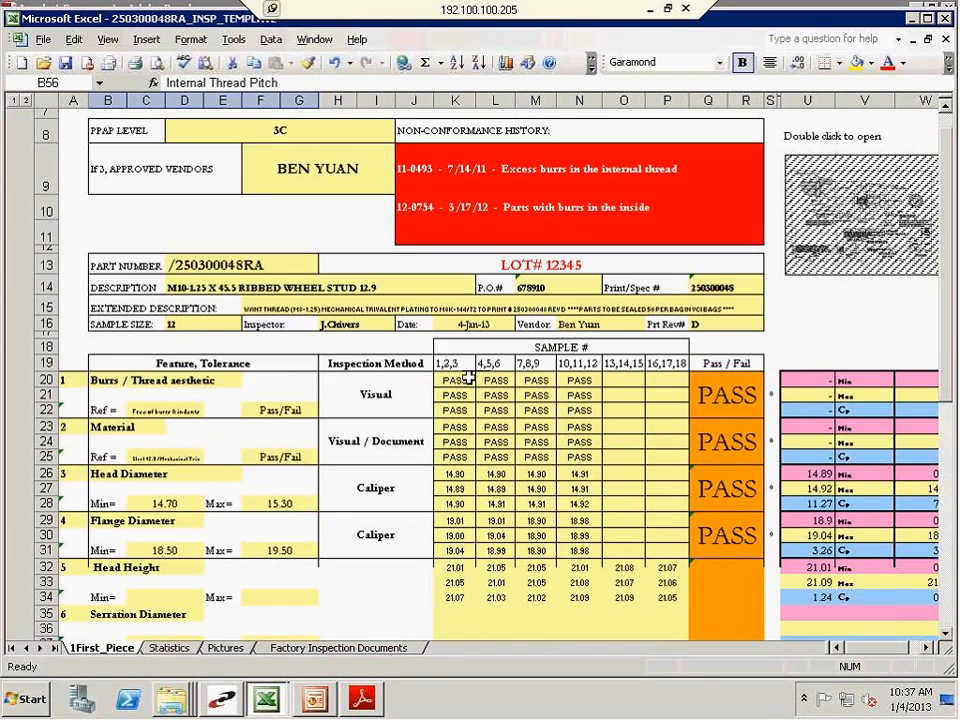
Examine the DMR sample size note and thread reference under the Internal Thread Pitch feature
scroll(468, 377, down, 5)
scroll(469, 377, down, 4)
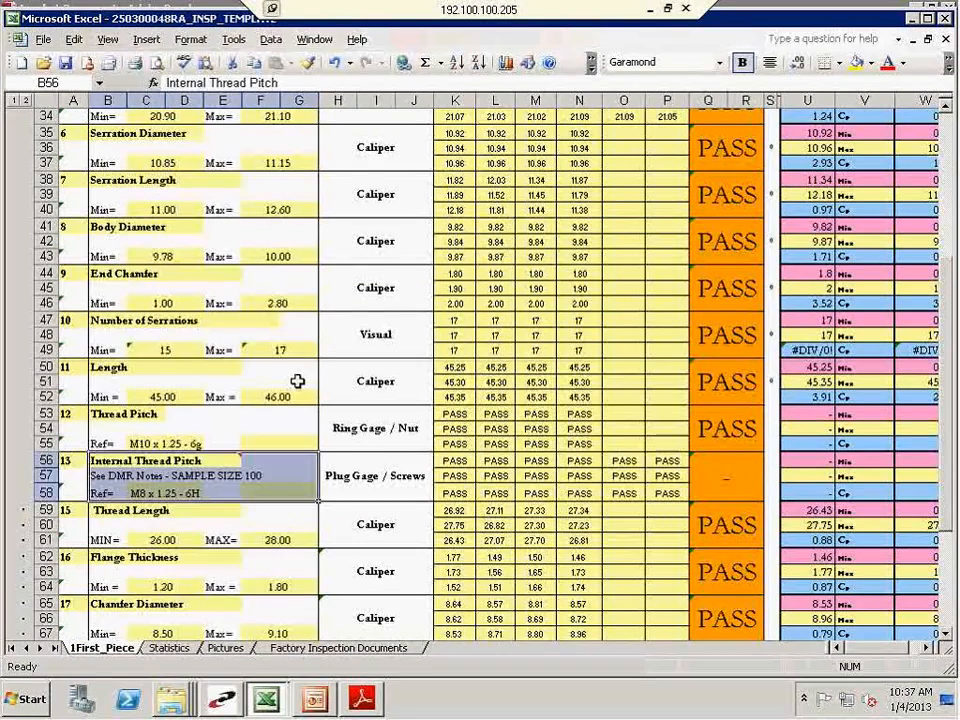
scroll(298, 381, down, 2)
click(184, 382)
drag(99, 381, 222, 382)
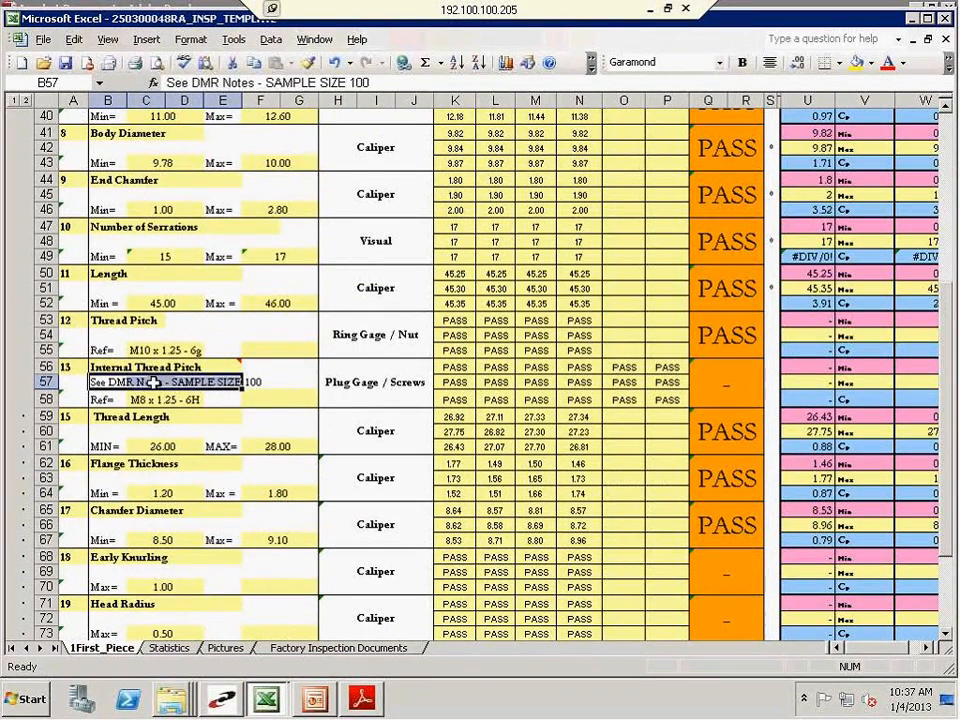
click(214, 394)
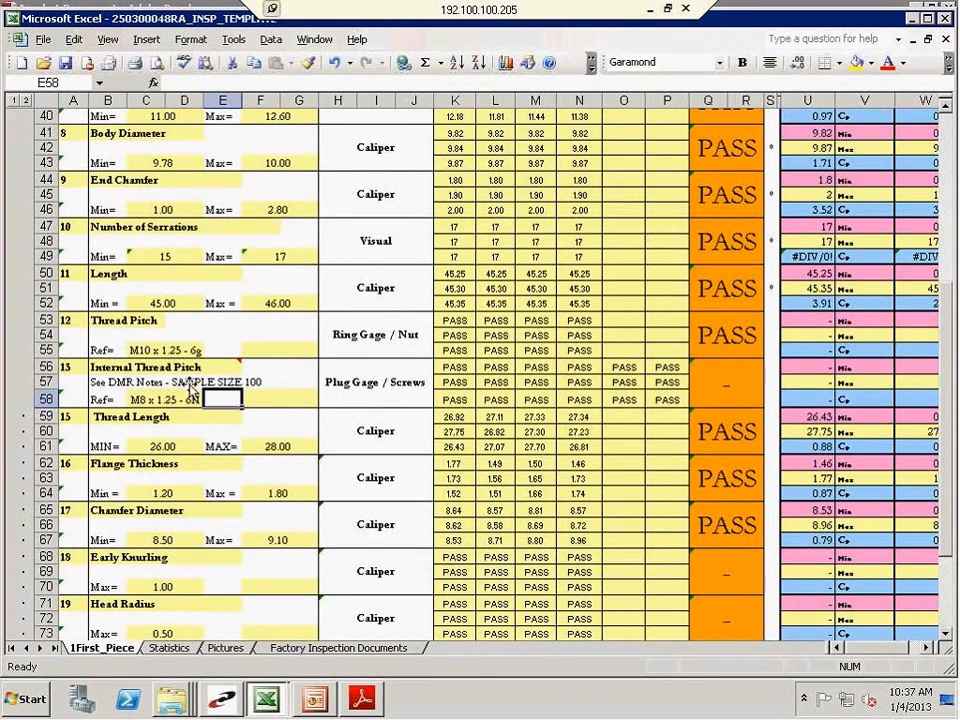
click(268, 381)
click(304, 382)
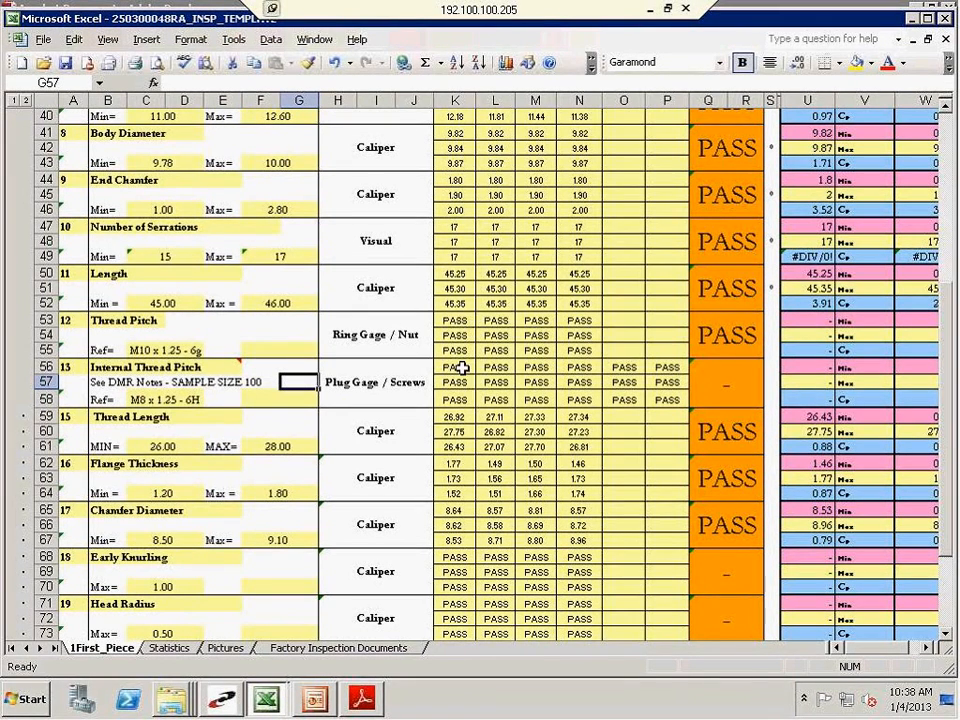
Enter PASS as the Pass/Fail result for the Internal Thread Pitch feature
click(692, 386)
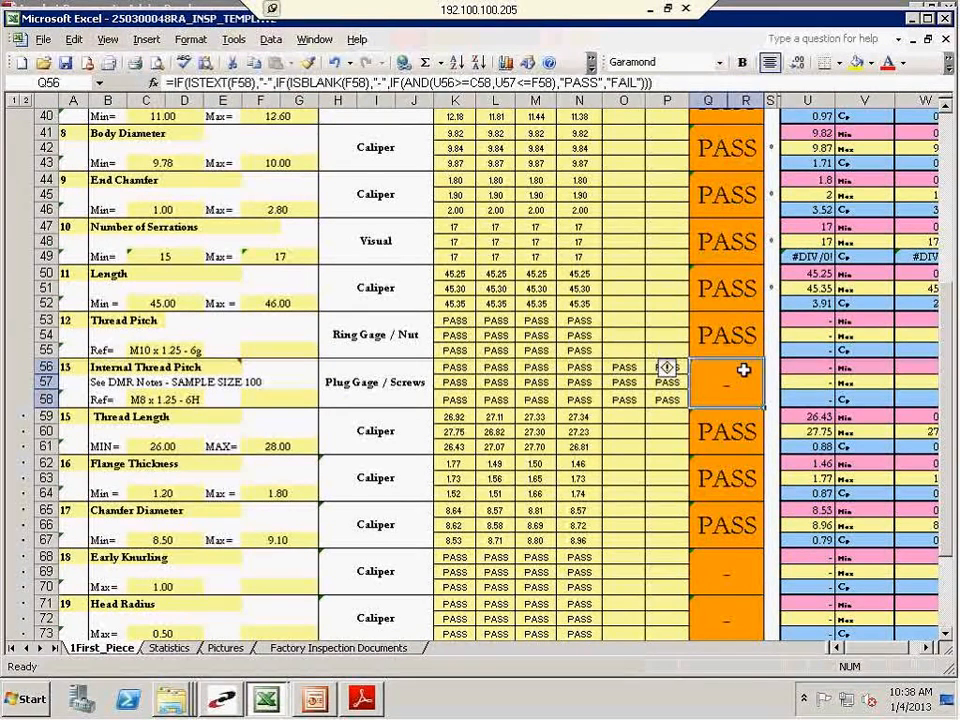
text(PASS)
key(Return)
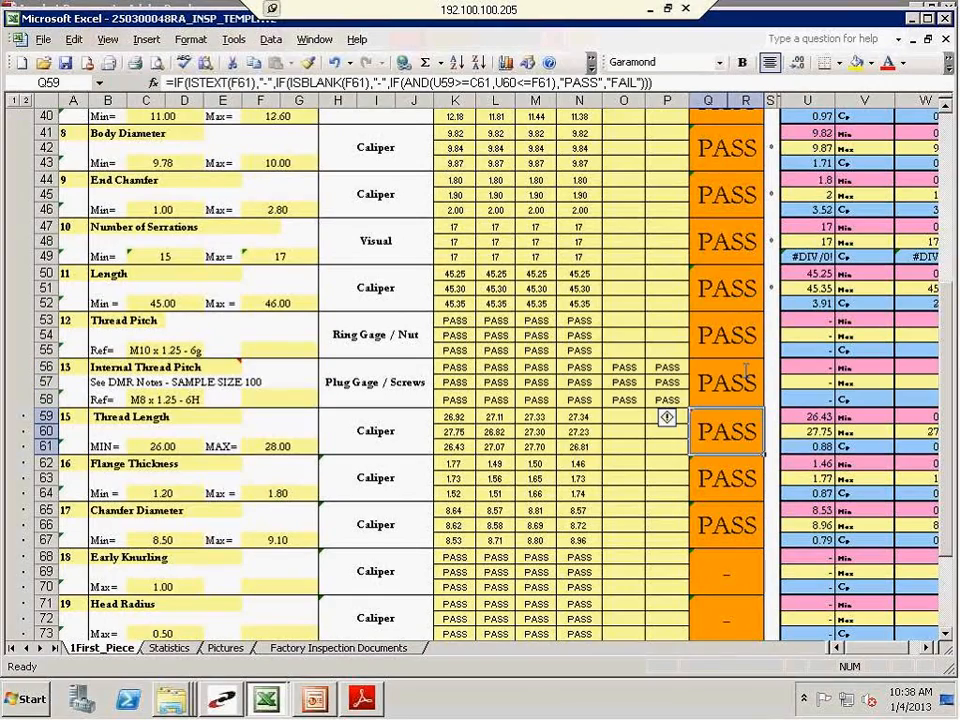
Enter PASS as the Pass/Fail result for the Early Knurling and Head Radius features
scroll(737, 423, down, 1)
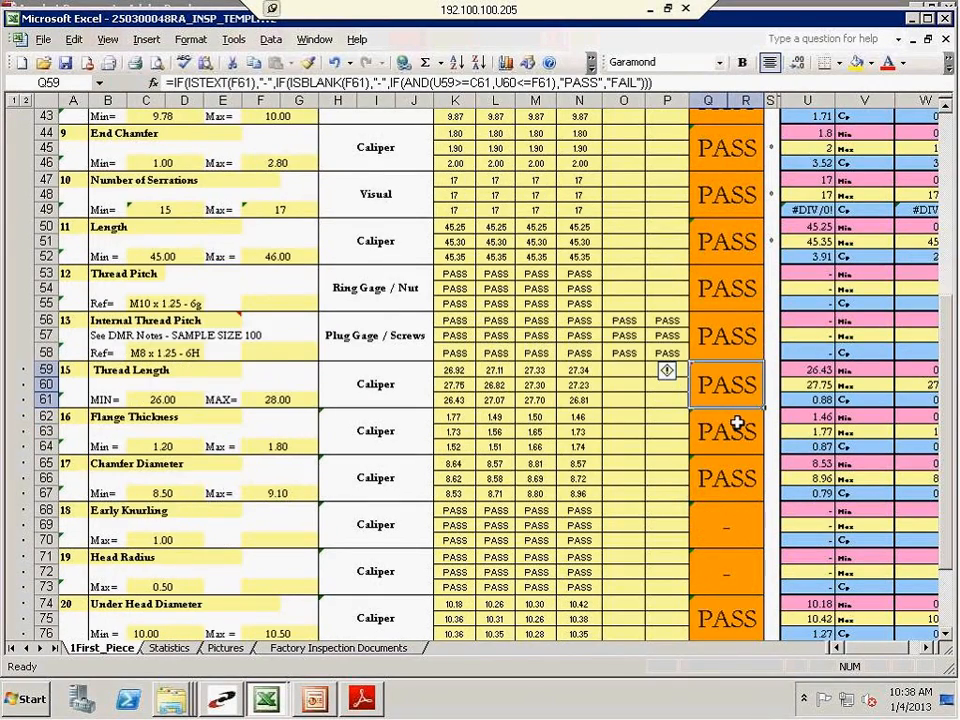
scroll(737, 423, down, 2)
scroll(527, 354, down, 1)
click(742, 394)
key(Caps_Lock)
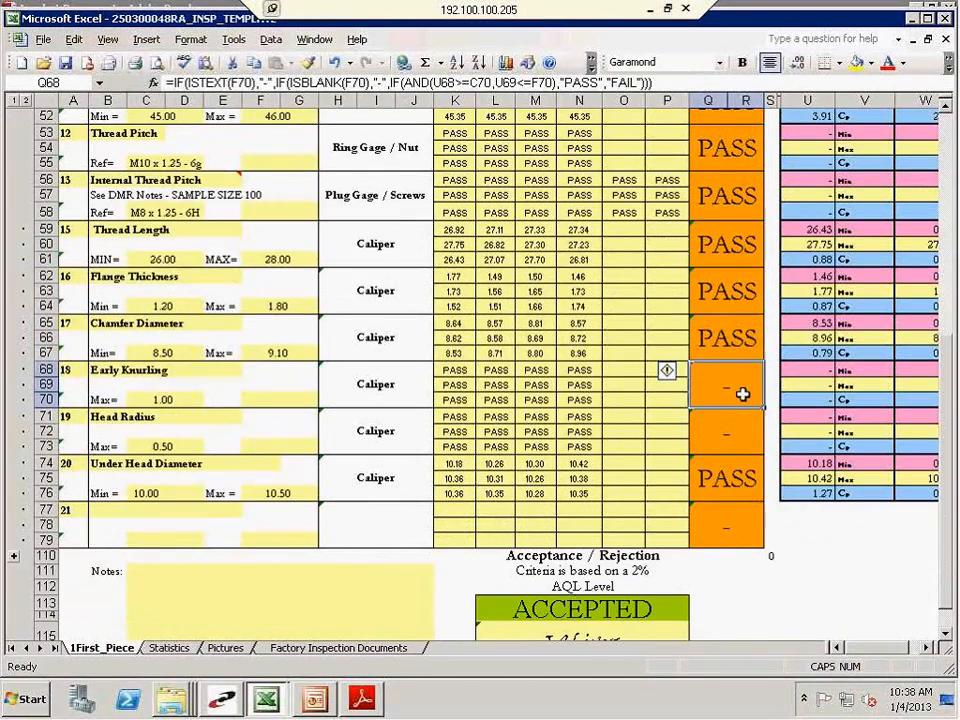
text(pa)
key(BackSpace)
key(BackSpace)
text(PASS)
key(Return)
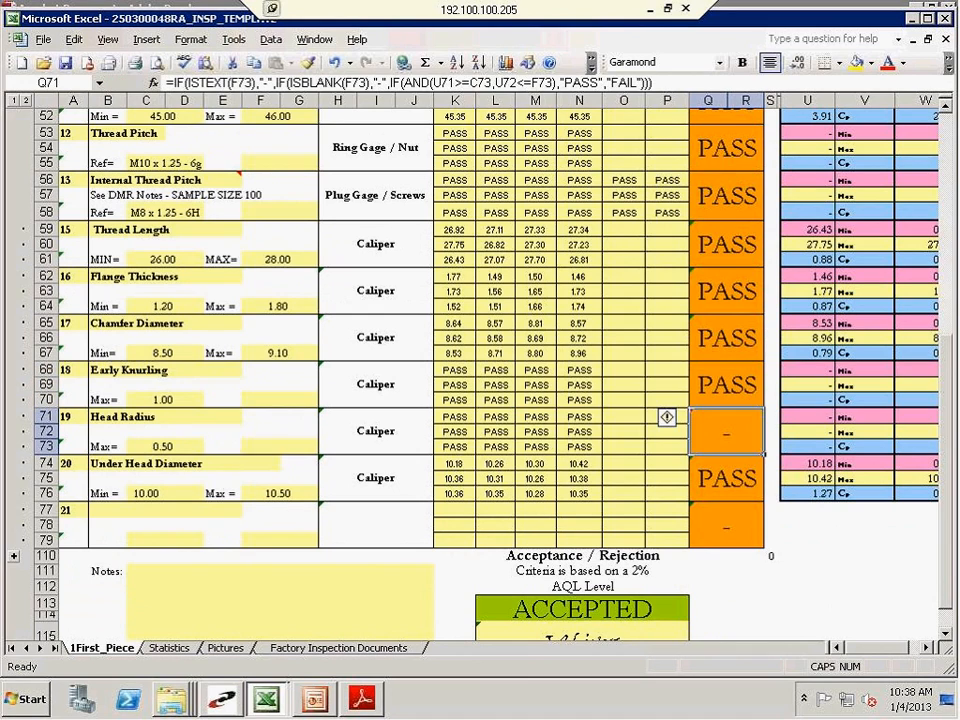
text(PASS)
key(Return)
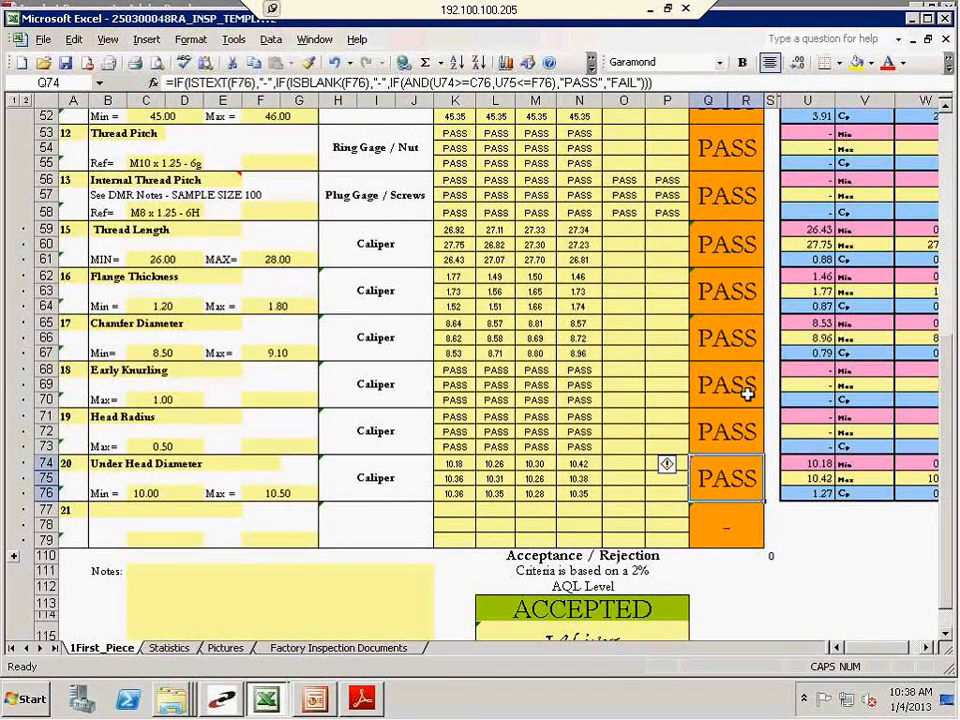
Review the Pass/Fail results and examine the Acceptance / Rejection block with its overall result and inspector signature
scroll(681, 386, up, 9)
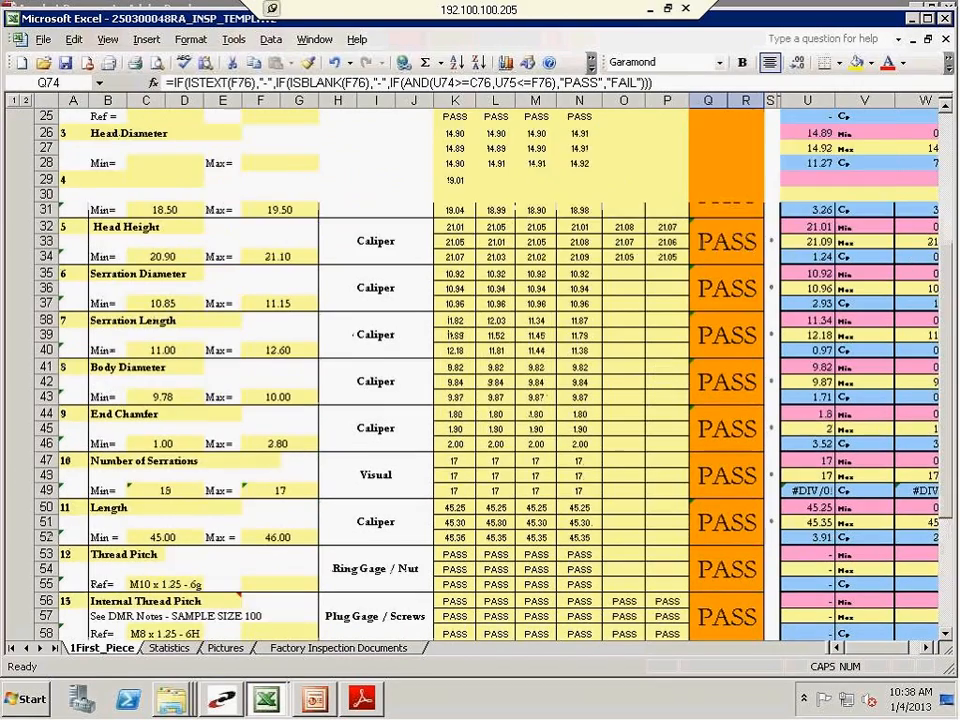
scroll(672, 336, down, 9)
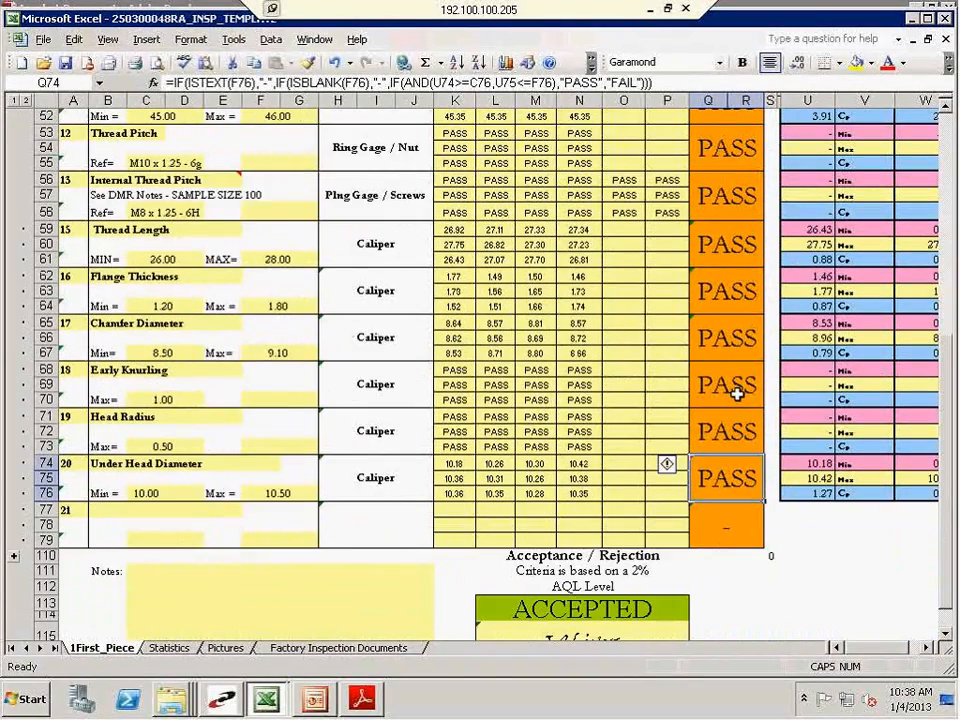
scroll(736, 393, down, 2)
click(632, 521)
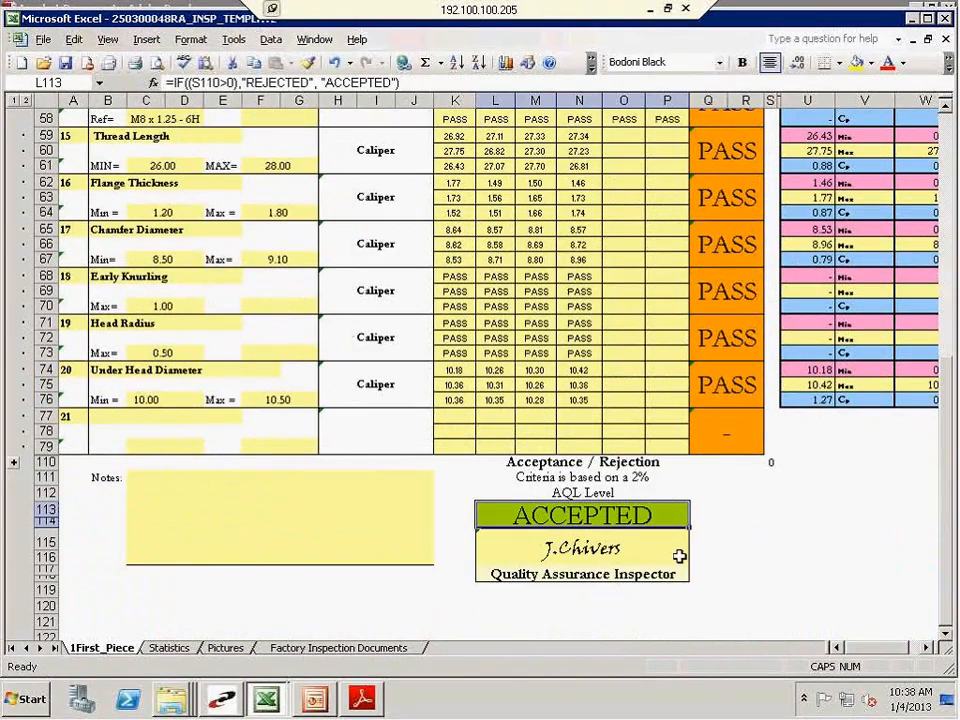
click(549, 548)
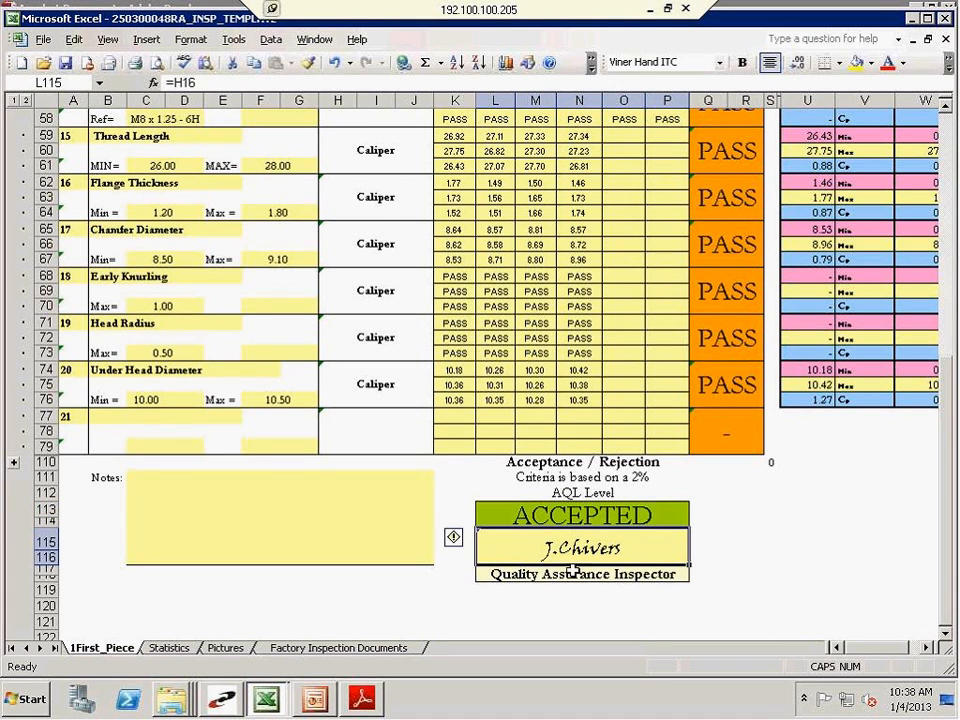
click(571, 449)
click(561, 462)
click(558, 517)
click(614, 554)
Set the last Under Head Diameter sample reading to 10.59
click(580, 400)
text(10.)
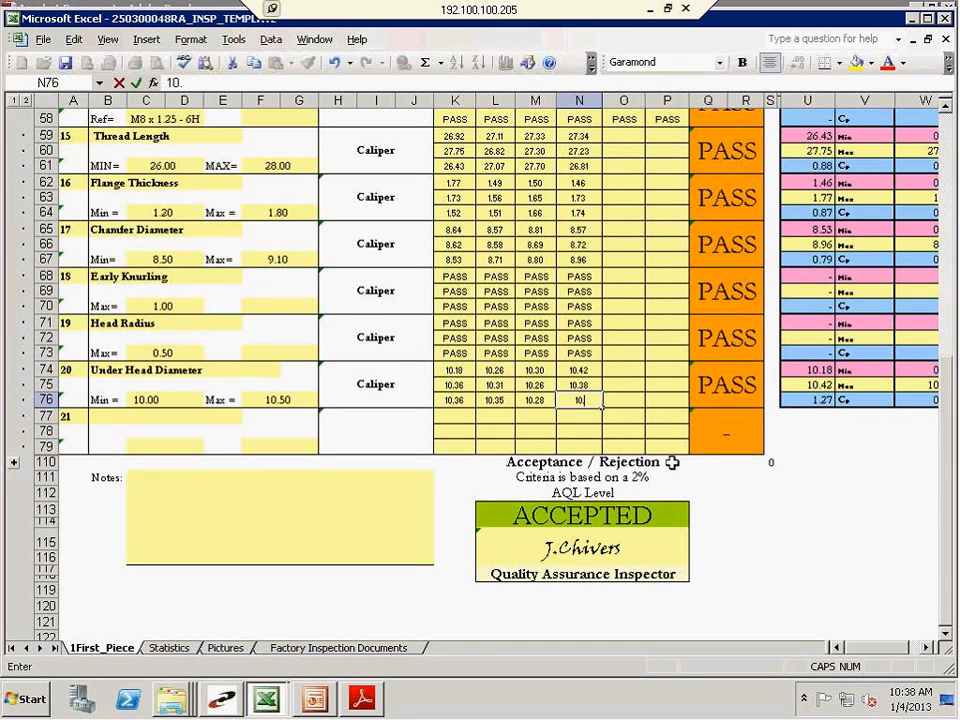
key(Return)
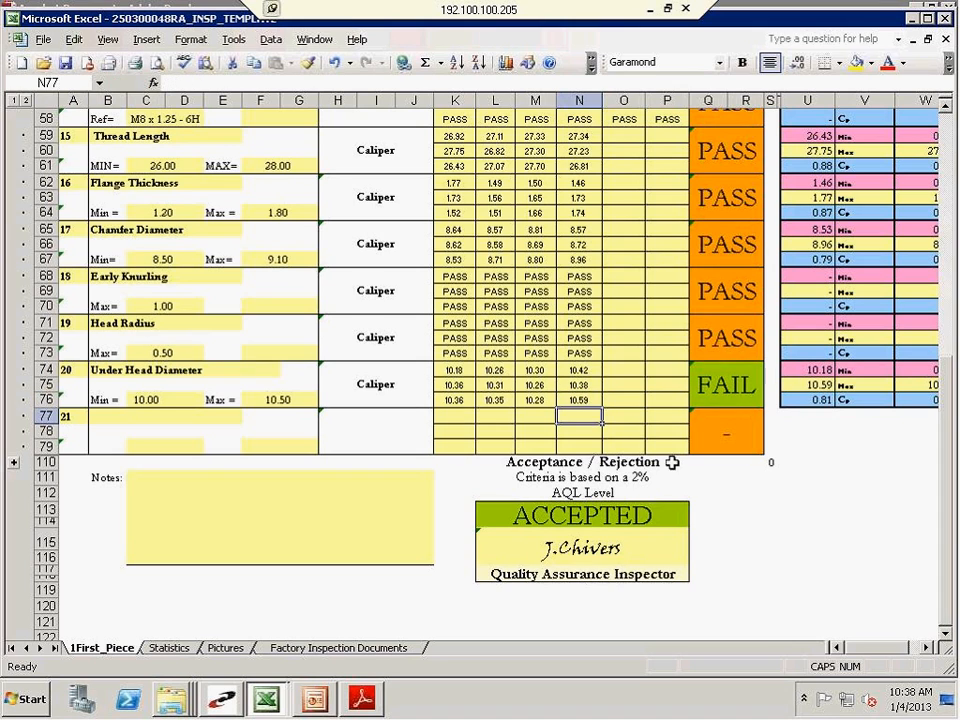
Inspect the formulas behind the Under Head Diameter result, the sum in S110, and the overall acceptance result
click(727, 388)
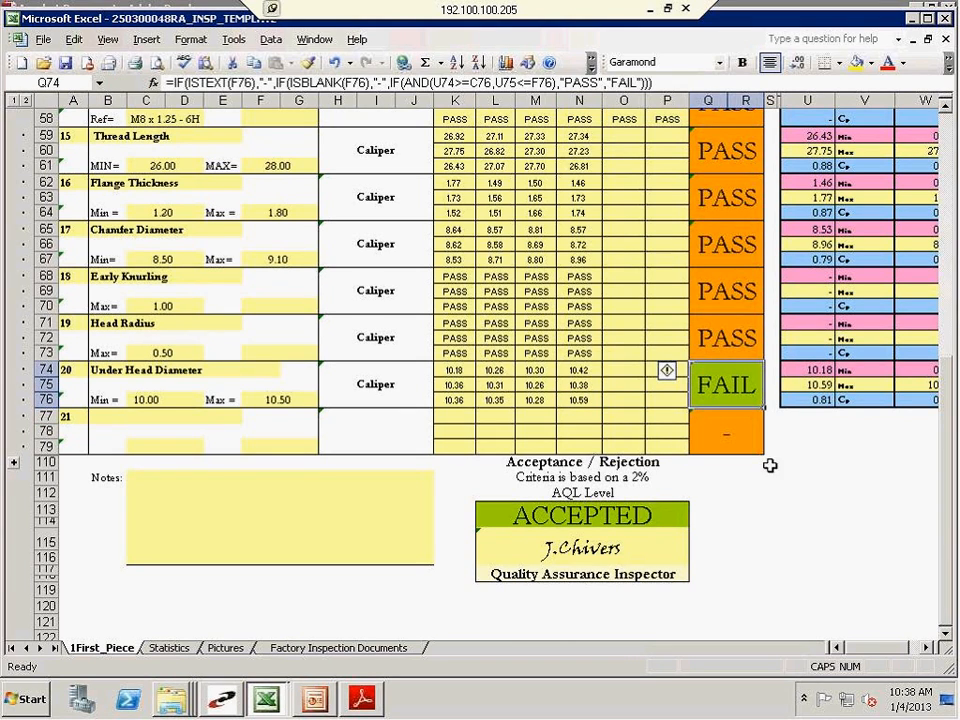
double_click(770, 465)
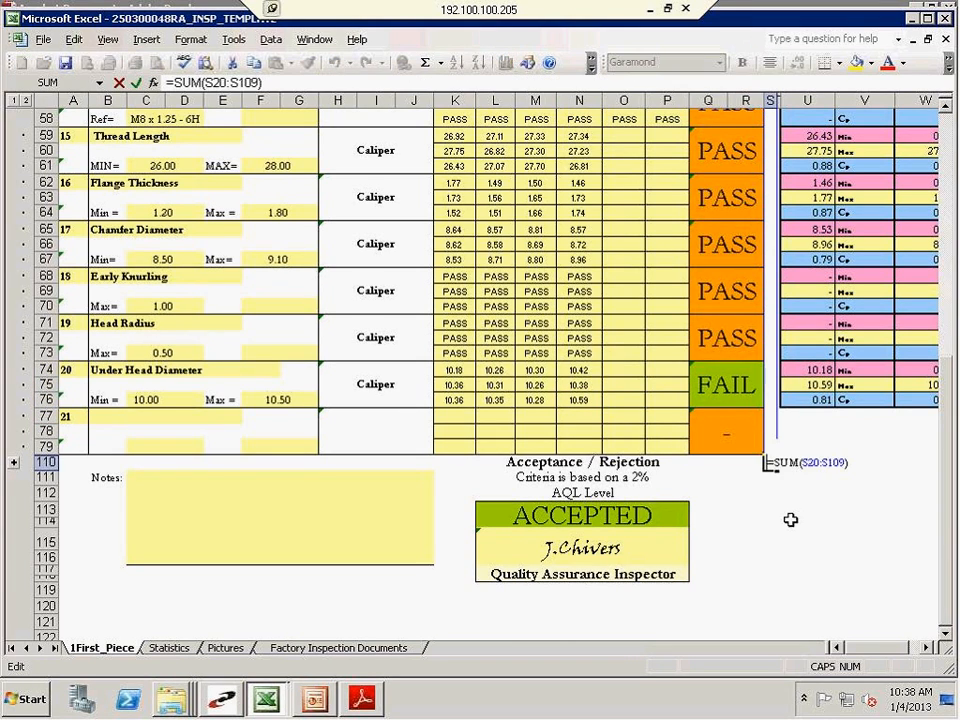
key(Return)
click(598, 518)
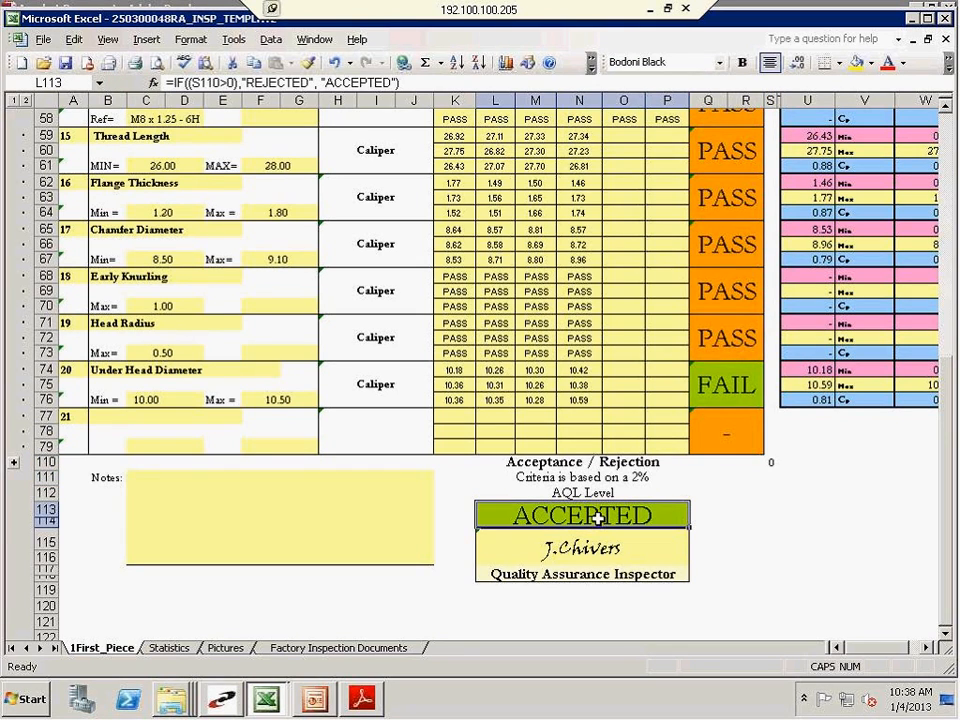
Check the column S cells beside features 17 to 21 that feed the sum in S110
click(771, 416)
click(771, 385)
click(771, 400)
click(770, 353)
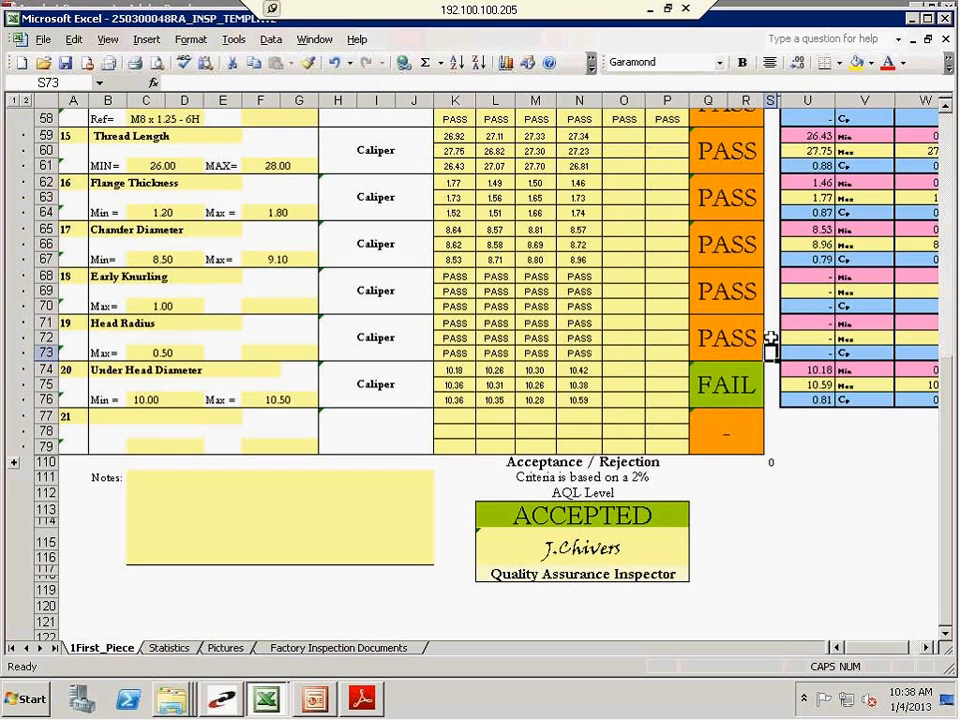
click(771, 323)
click(770, 306)
click(771, 276)
click(771, 245)
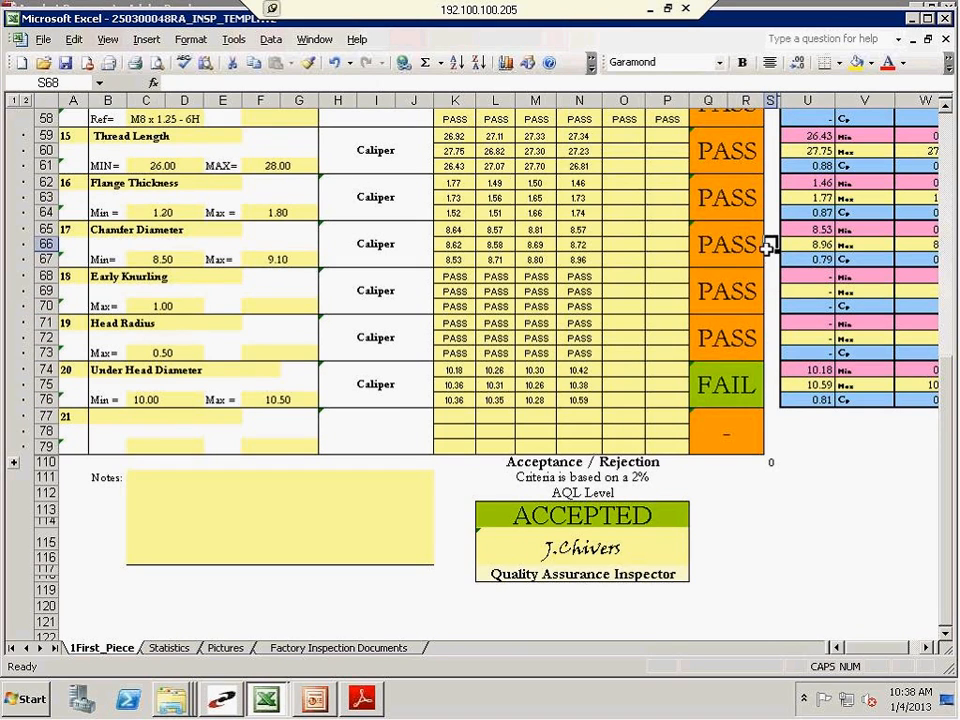
click(769, 229)
scroll(769, 229, down, 3)
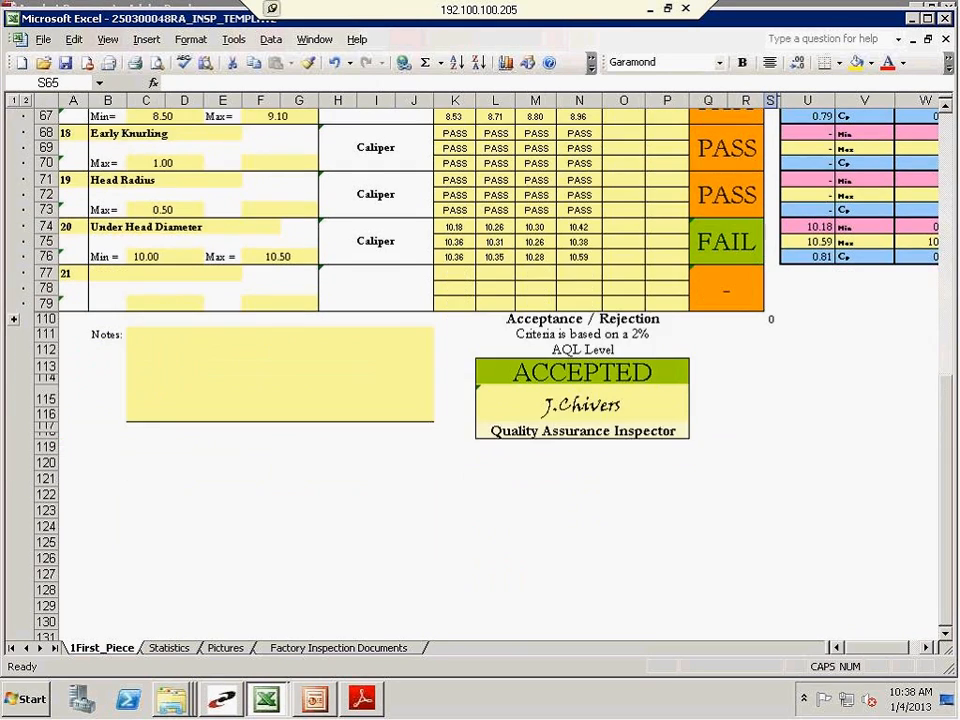
click(768, 319)
Overwrite the formula in the overall Acceptance / Rejection result cell L113 with the text reJECTED
click(543, 372)
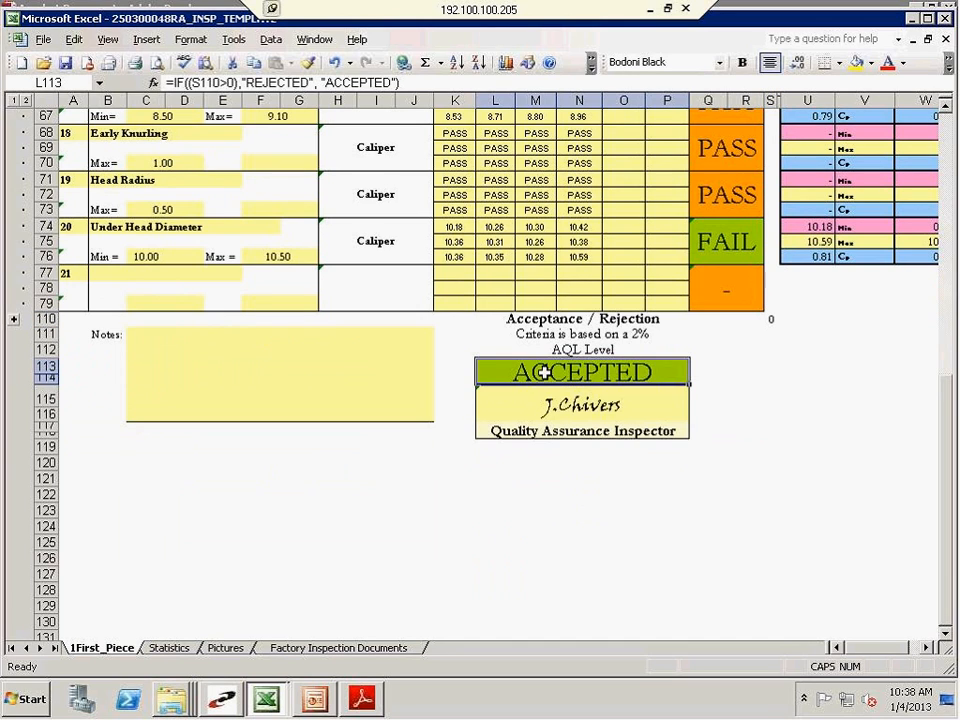
text(re)
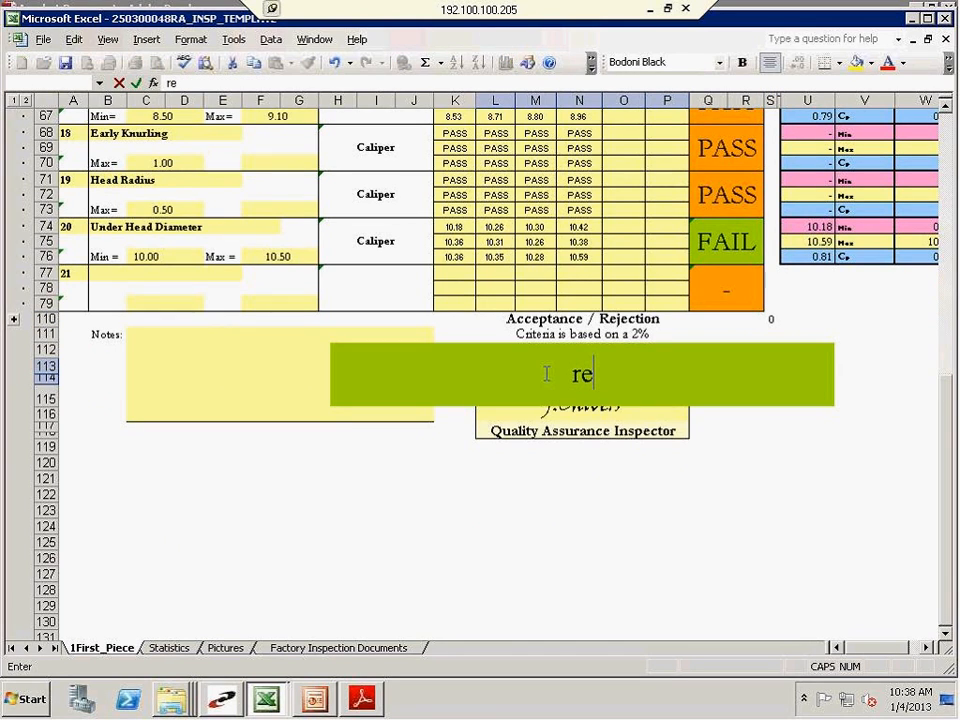
text(JECTED)
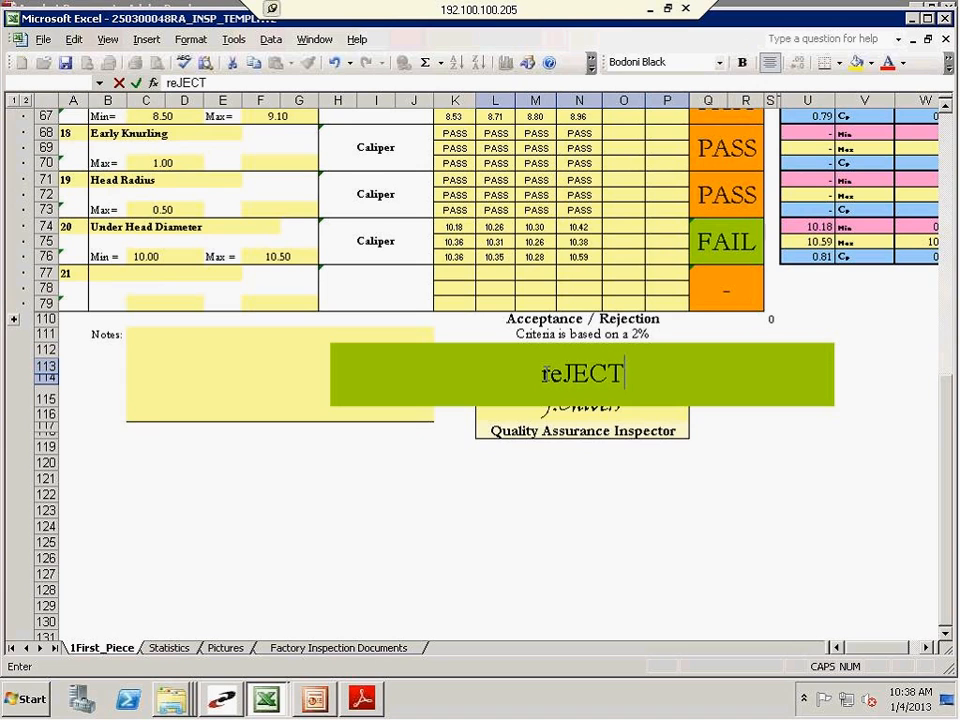
key(Return)
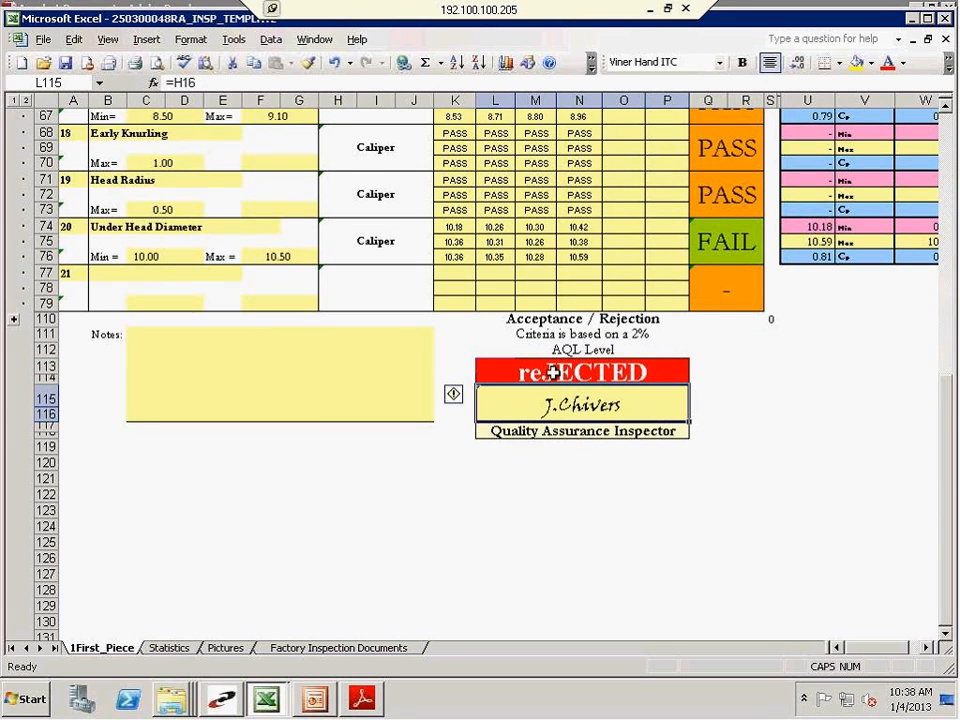
click(553, 372)
Set the last Under Head Diameter sample reading in N76 to 10.45
click(581, 256)
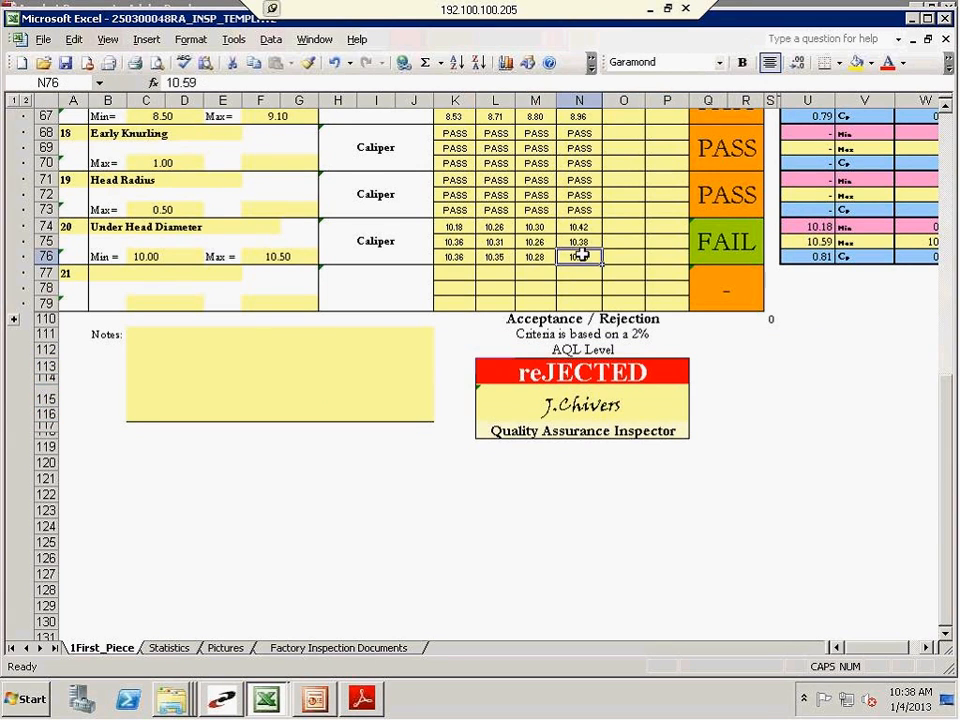
text(10.45)
key(Return)
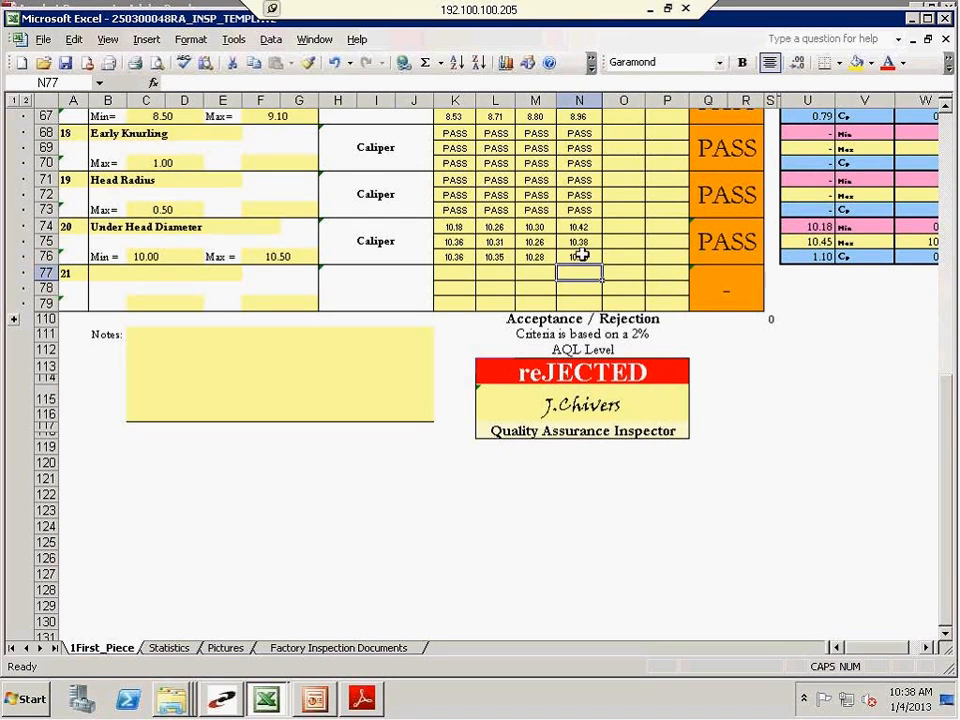
Set the overall Acceptance / Rejection result in L113 to ACCEPTED in capital letters
click(594, 372)
text(ac)
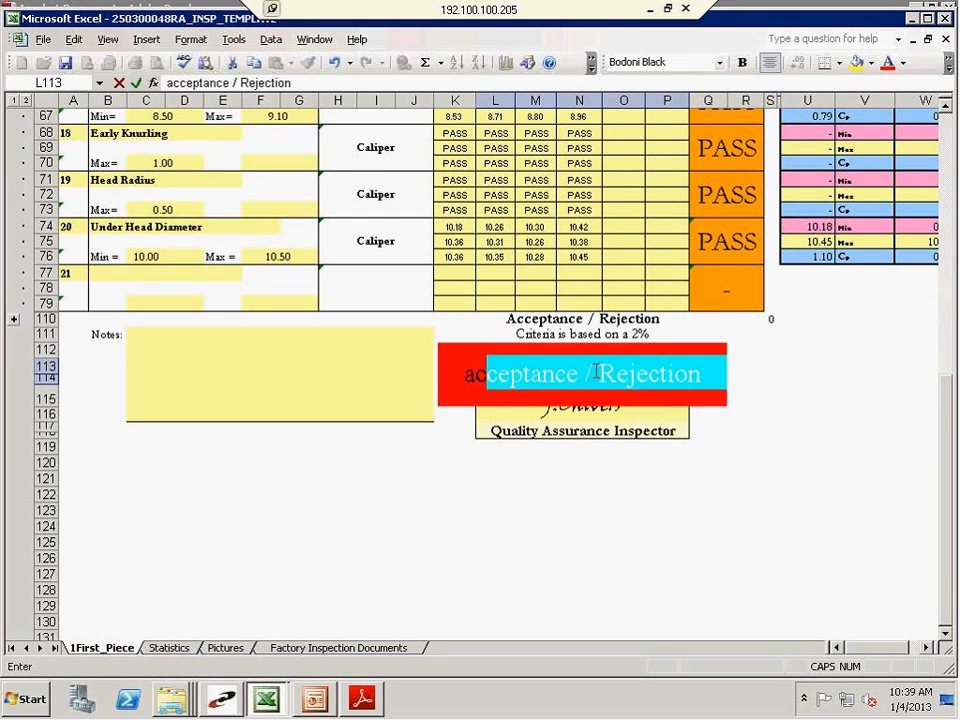
key(BackSpace)
key(BackSpace)
key(BackSpace)
key(Caps_Lock)
text(ACCE)
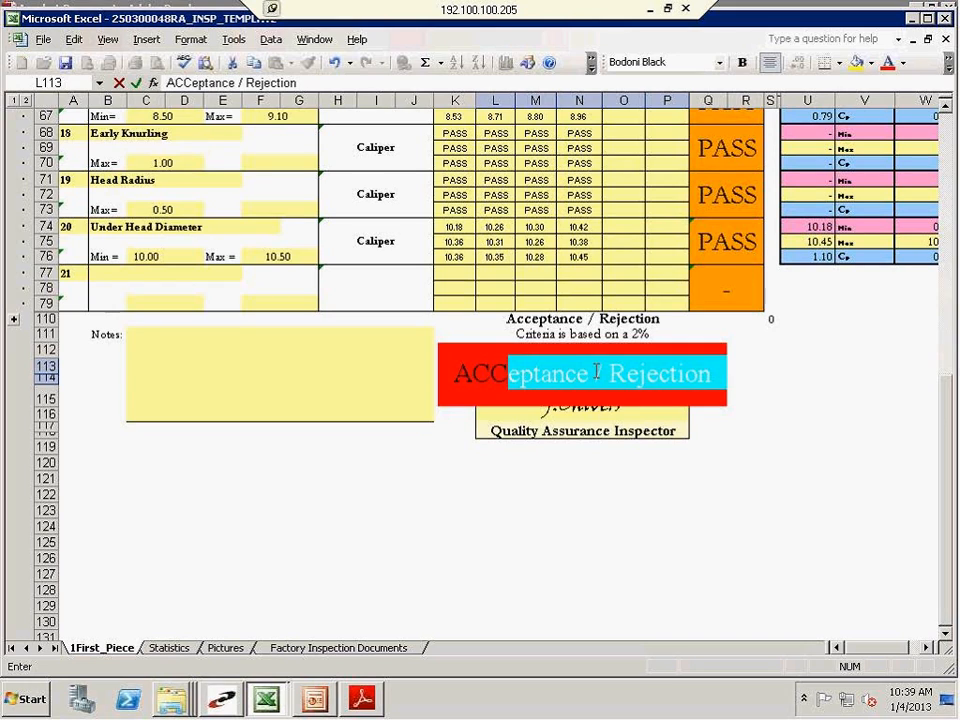
text(PTED)
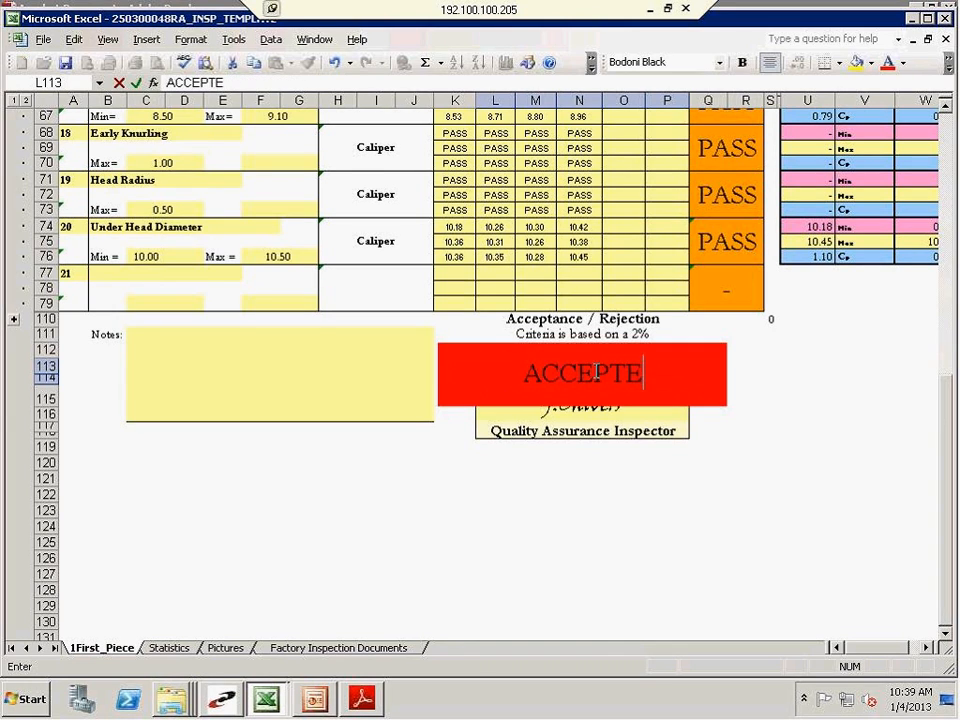
key(Return)
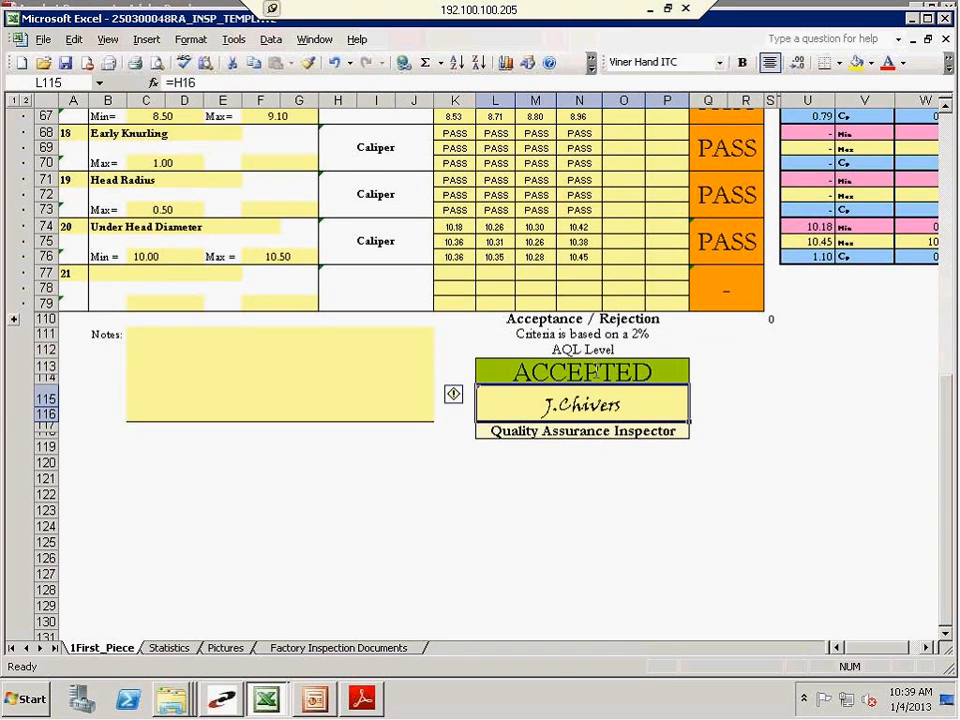
click(373, 506)
Review the report from its header to the acceptance block and inspect the Head Diameter minimum and maximum formulas on the Statistics sheet
scroll(370, 505, up, 7)
scroll(370, 505, up, 15)
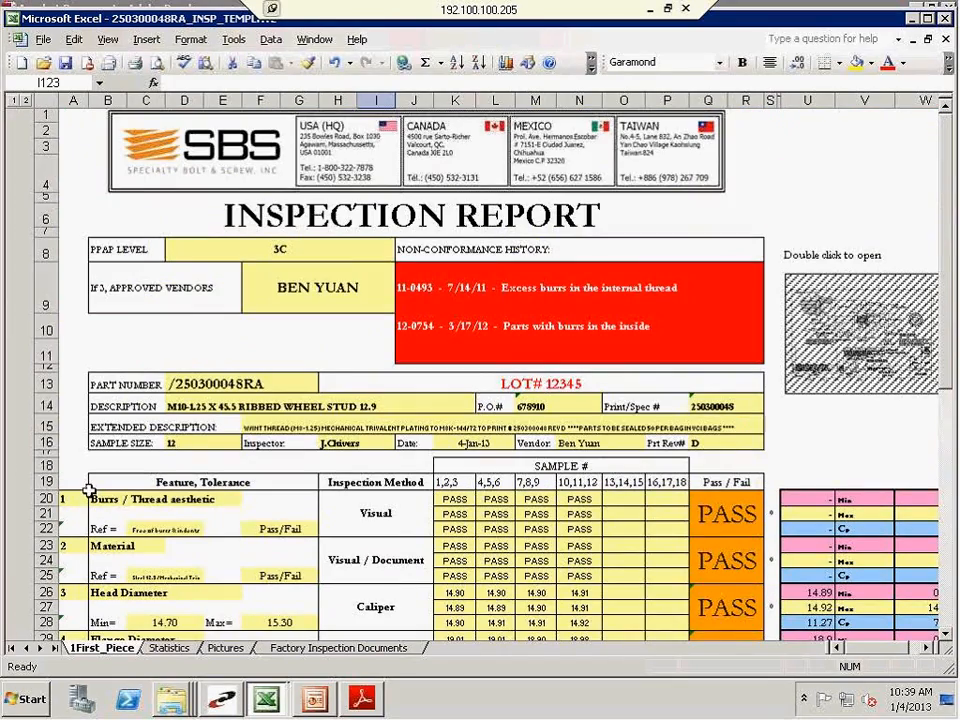
scroll(400, 370, down, 9)
scroll(116, 476, down, 9)
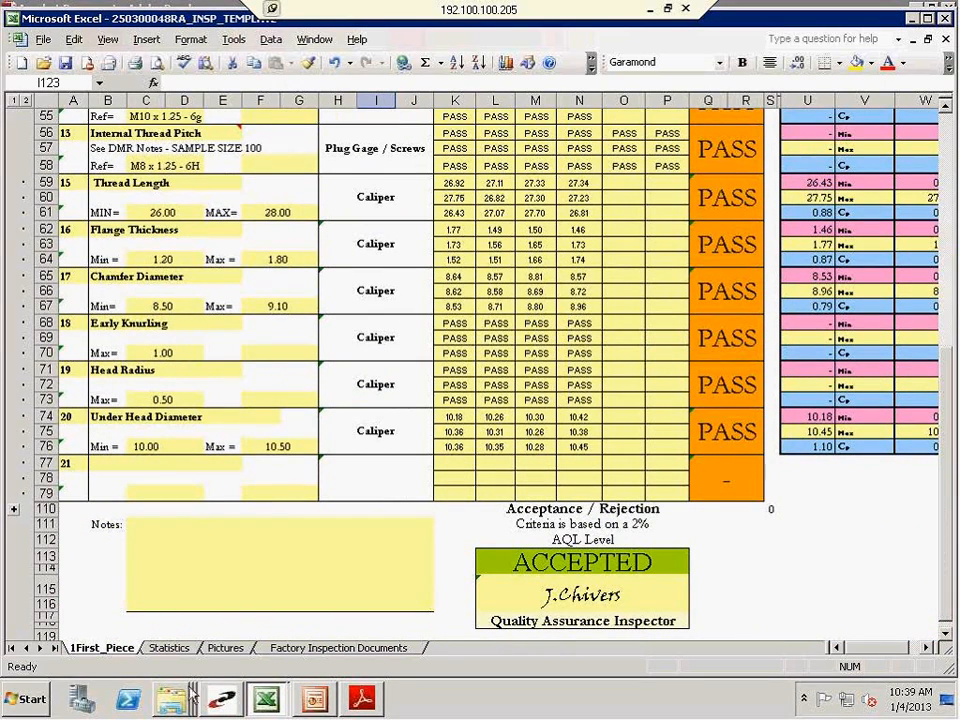
click(190, 650)
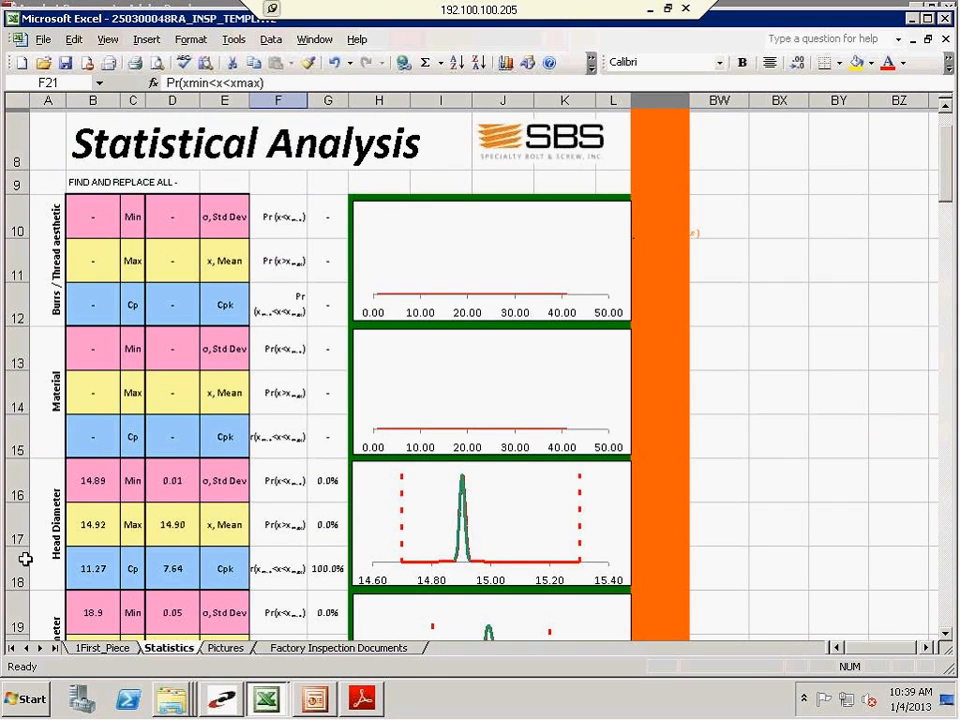
scroll(25, 559, down, 1)
click(50, 471)
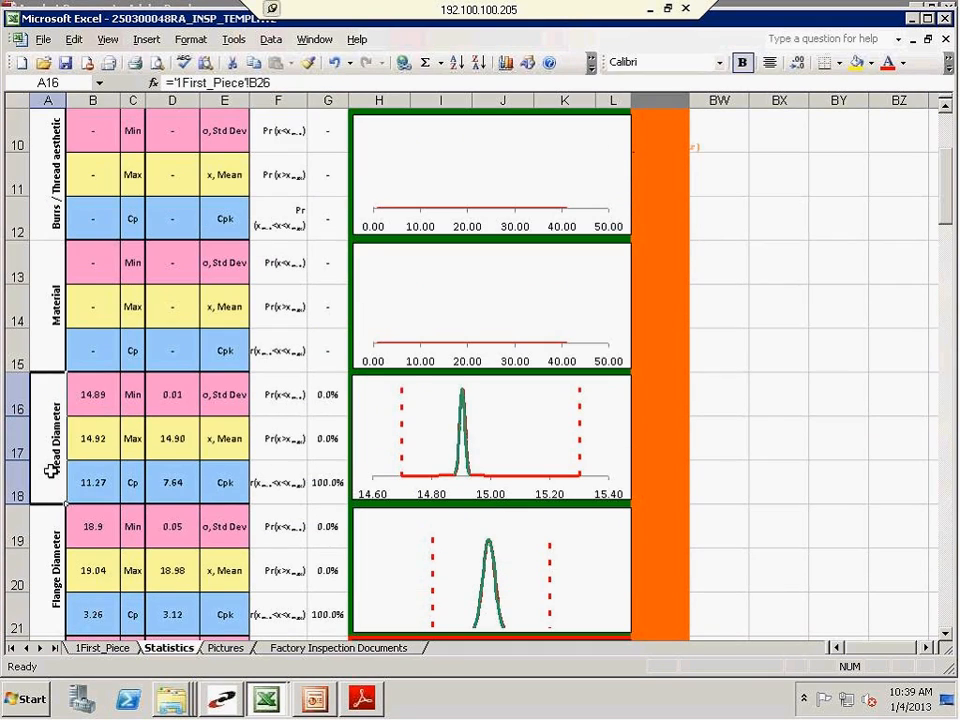
click(100, 397)
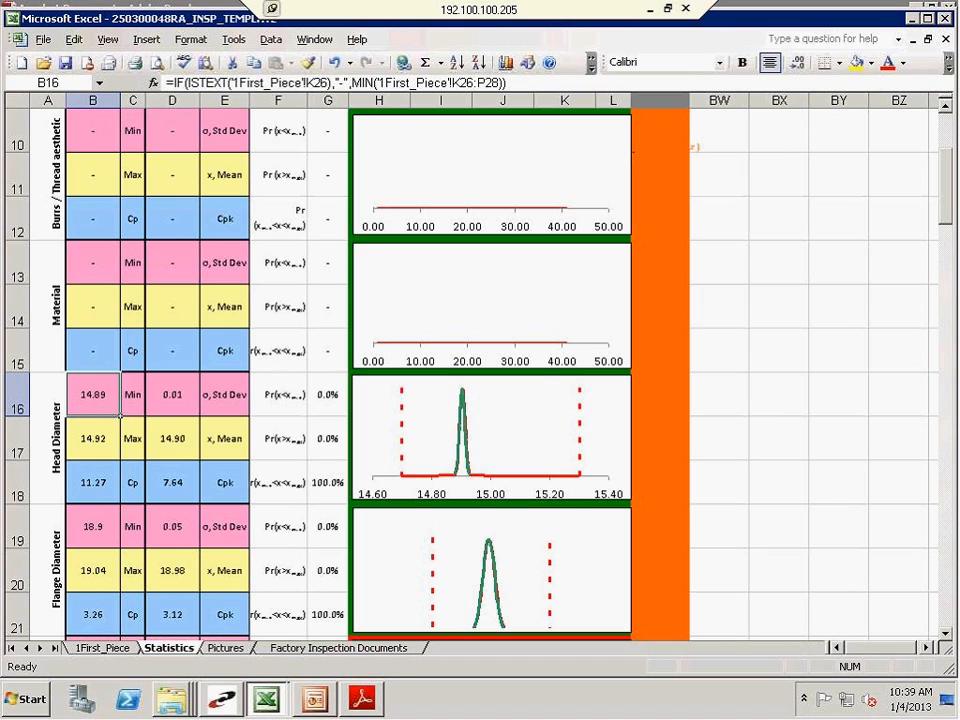
click(100, 454)
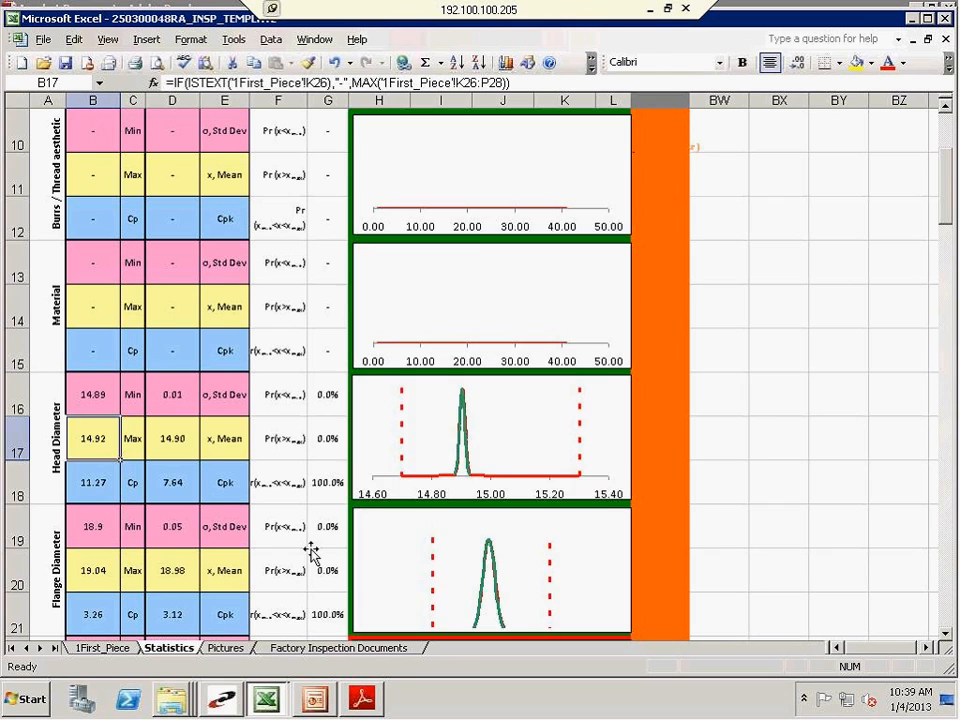
Examine the Head Height statistics, its distribution chart and the probability of exceeding the maximum in G23
scroll(311, 553, down, 4)
scroll(317, 540, up, 1)
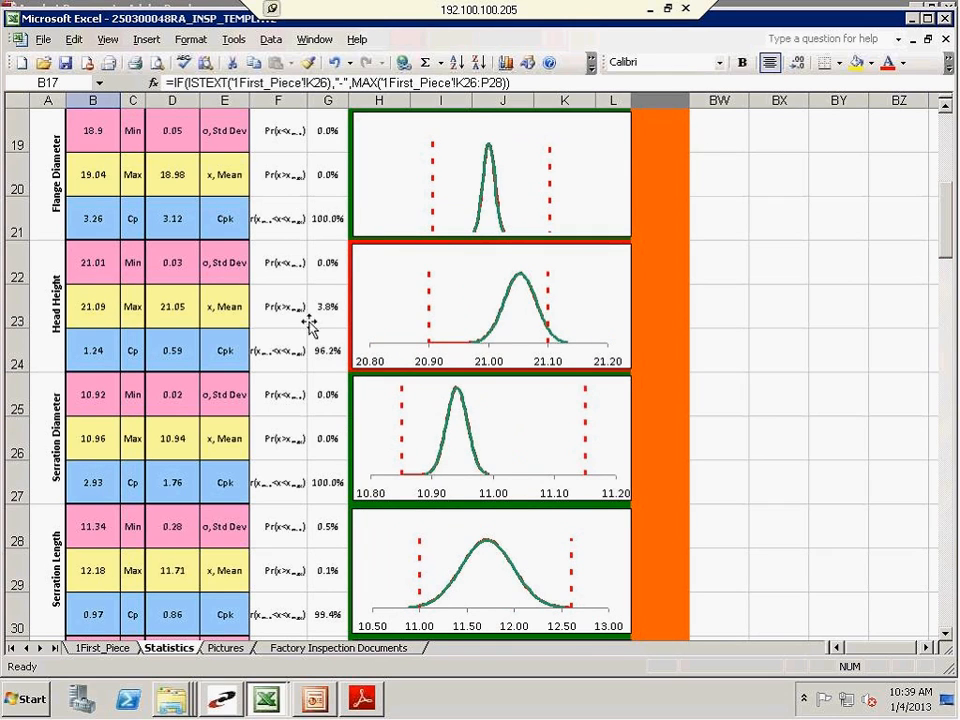
click(46, 296)
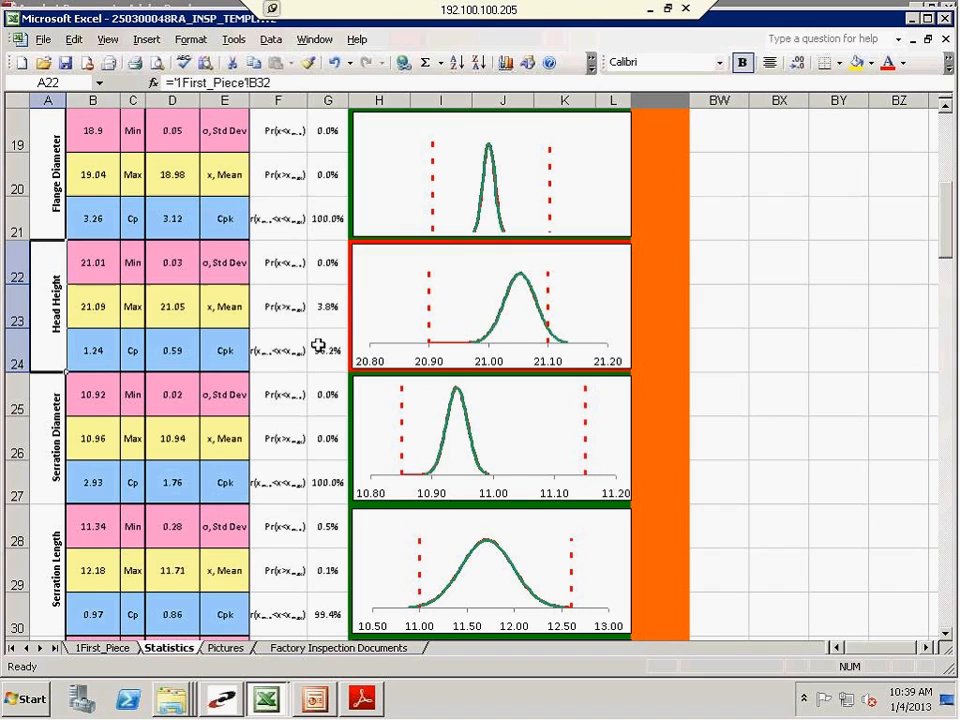
click(265, 320)
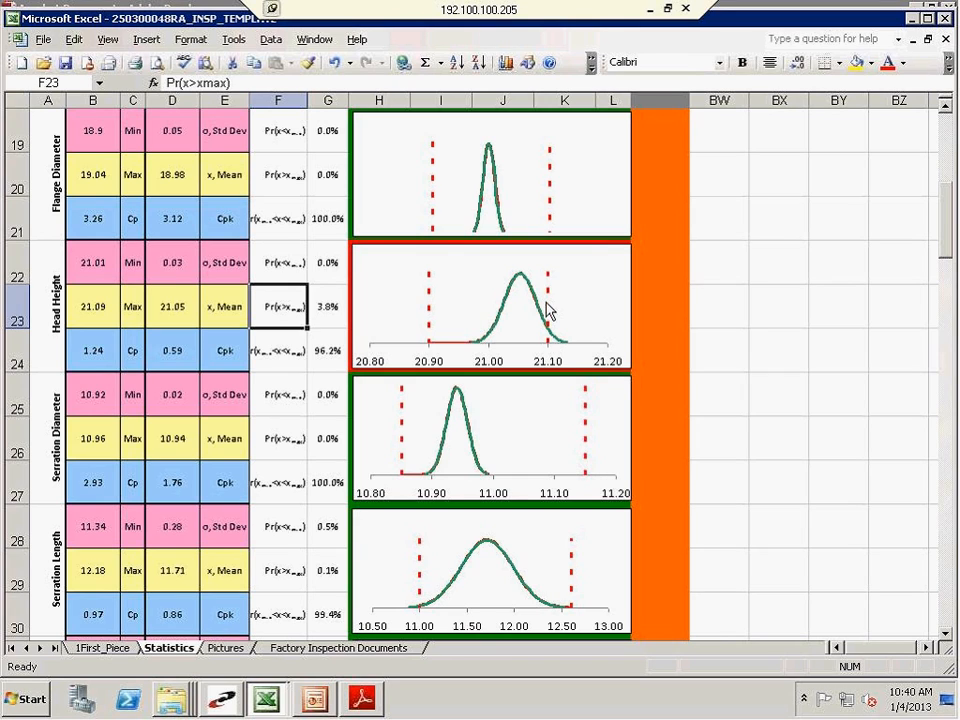
click(321, 308)
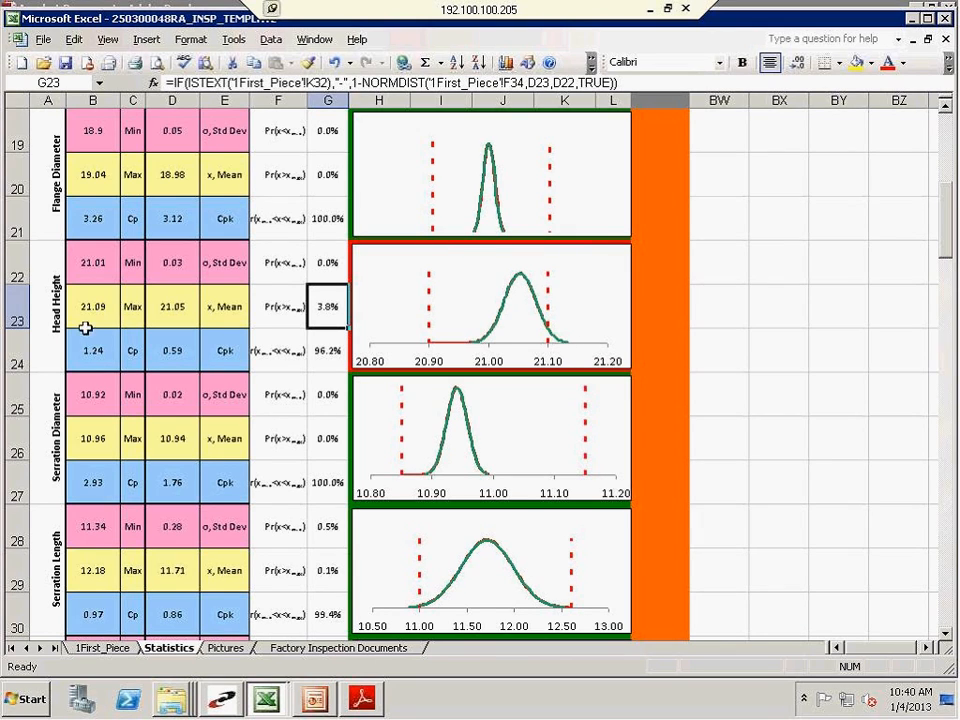
click(36, 250)
Return to the 1First_Piece sheet and compare the Head Height readings for samples 1 to 12 with the Min and Max tolerances
click(82, 648)
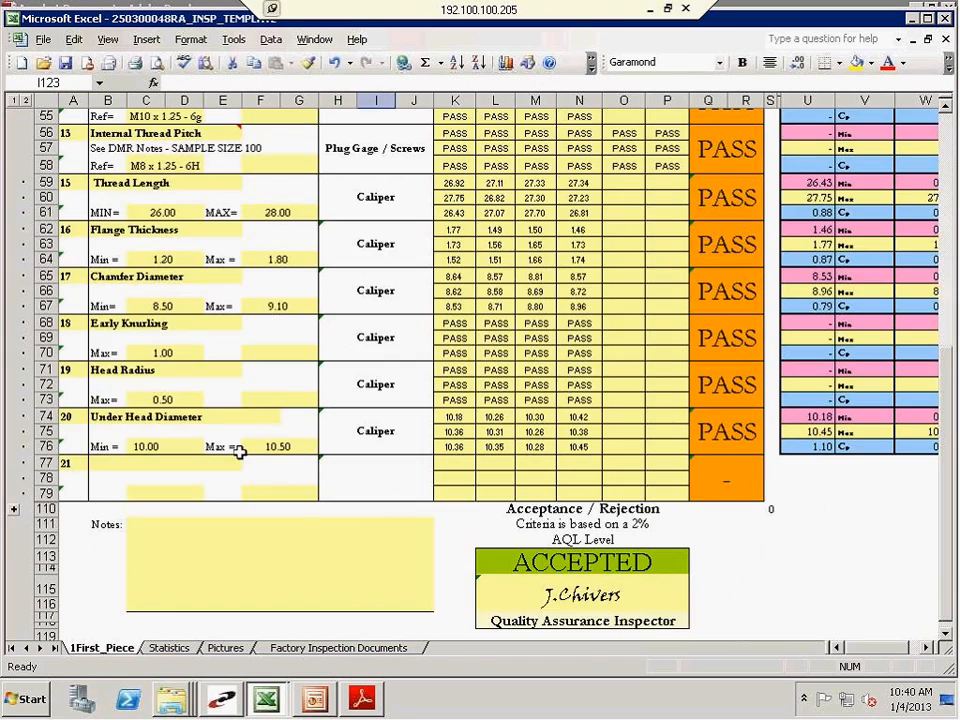
scroll(240, 450, up, 4)
click(230, 448)
scroll(228, 450, up, 1)
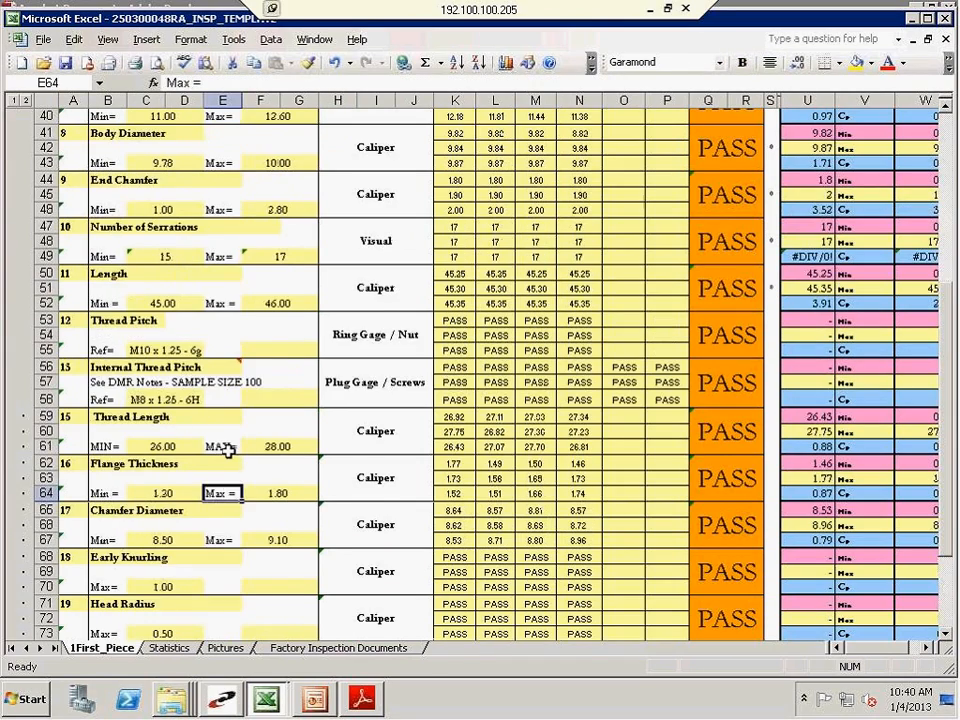
scroll(228, 450, up, 3)
scroll(150, 300, up, 2)
click(143, 227)
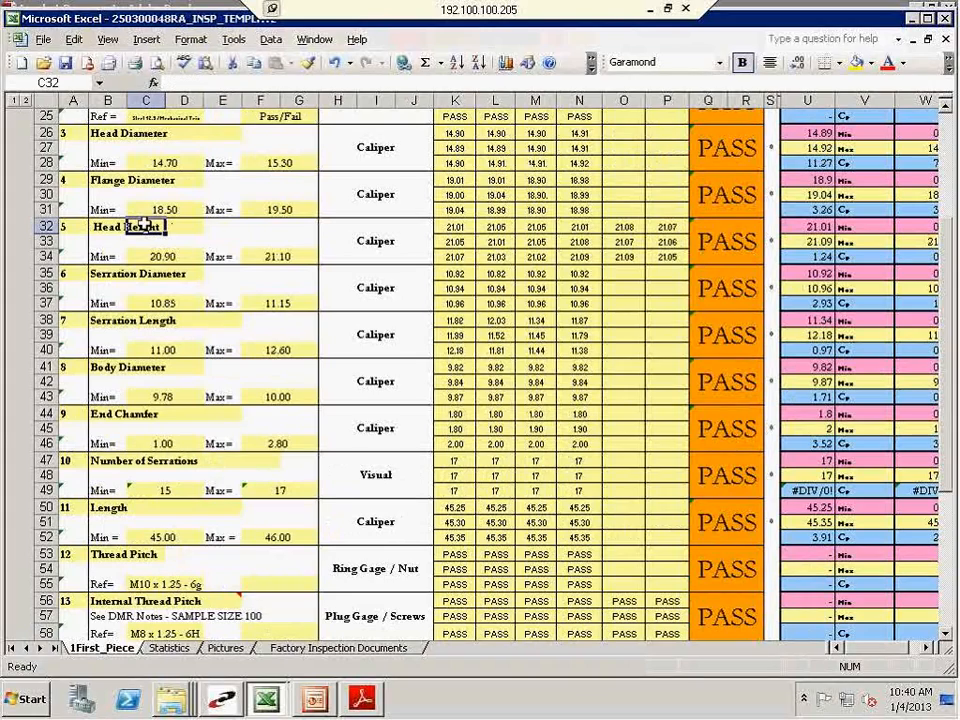
drag(455, 228, 580, 256)
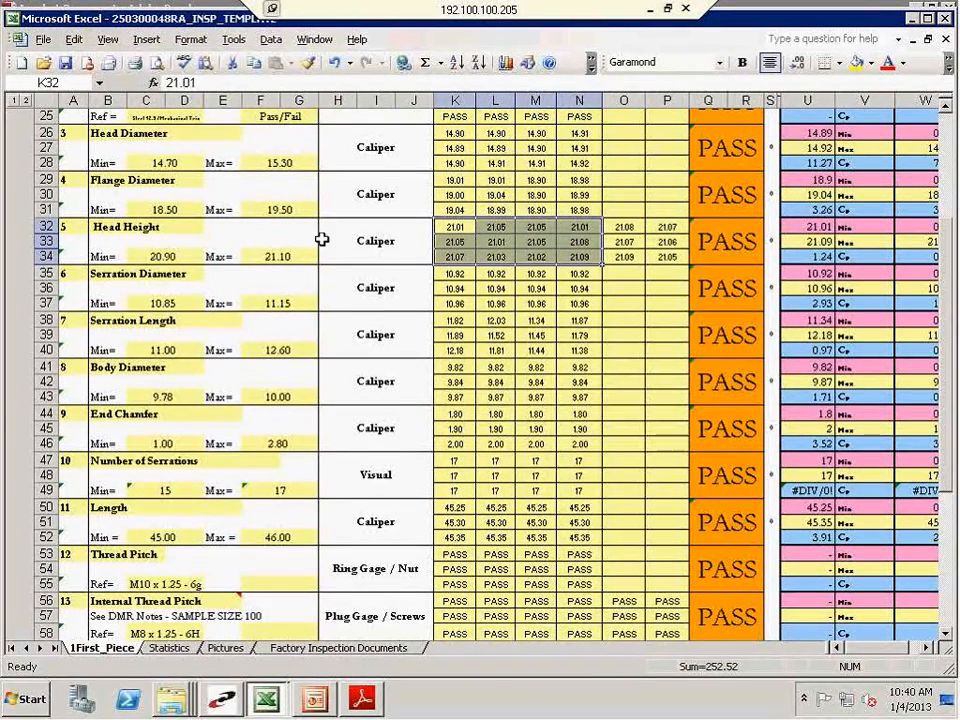
click(145, 256)
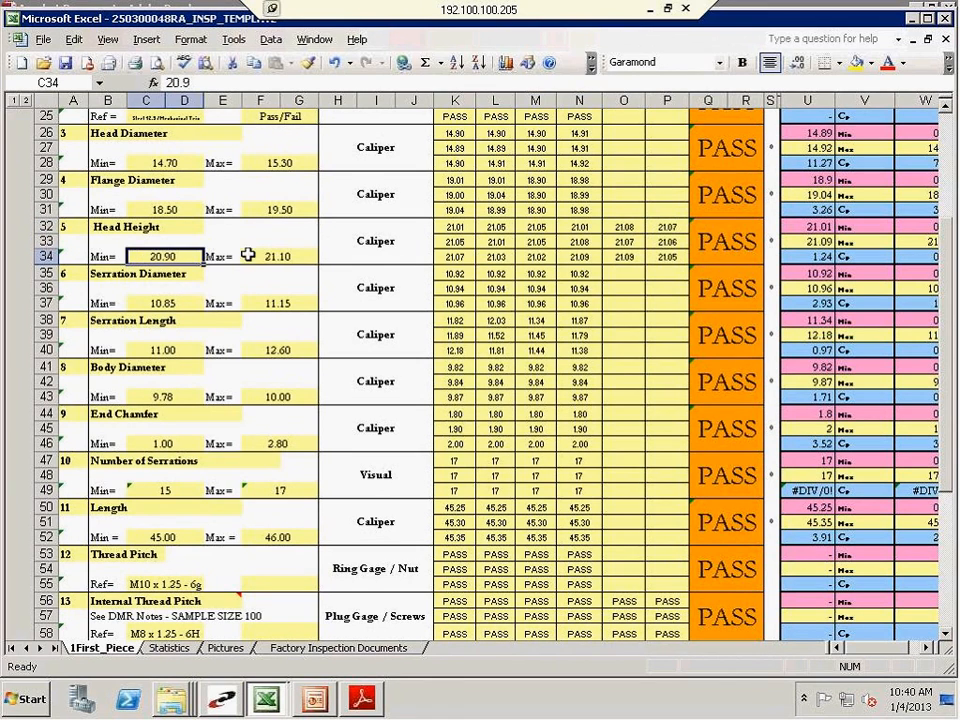
click(247, 256)
Check the full set of Head Height readings, including the additional samples 13 to 18
drag(455, 228, 668, 258)
click(665, 242)
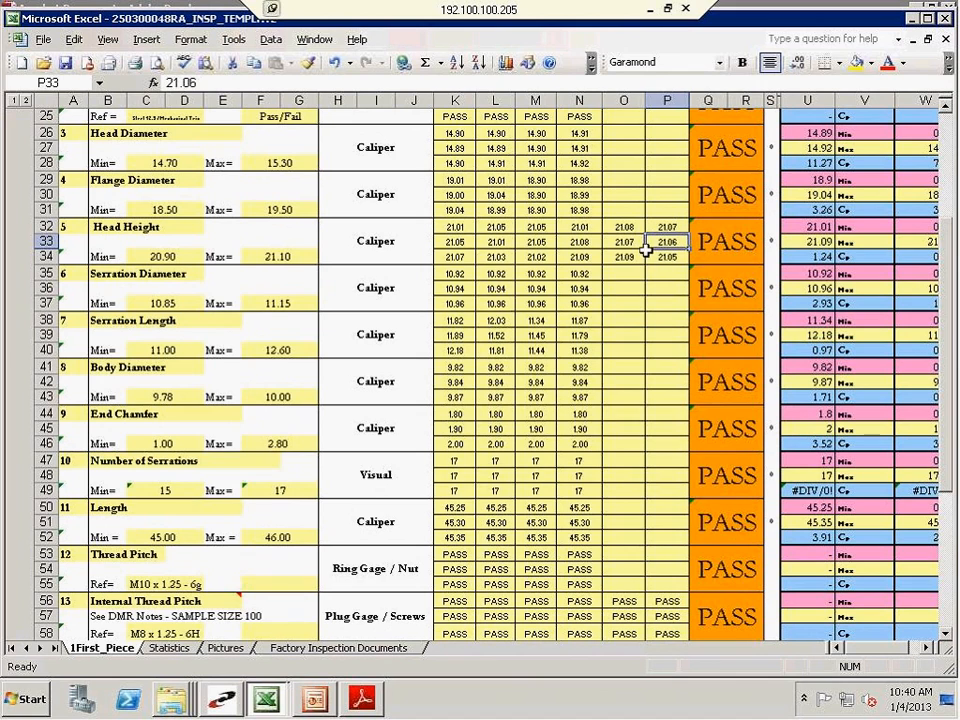
click(632, 257)
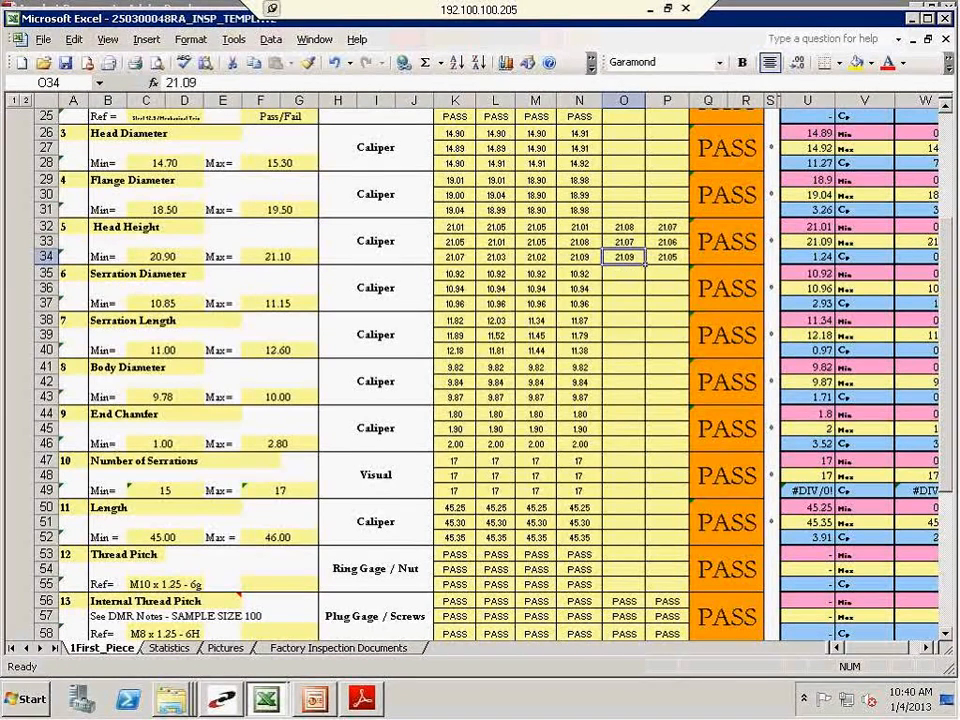
click(660, 242)
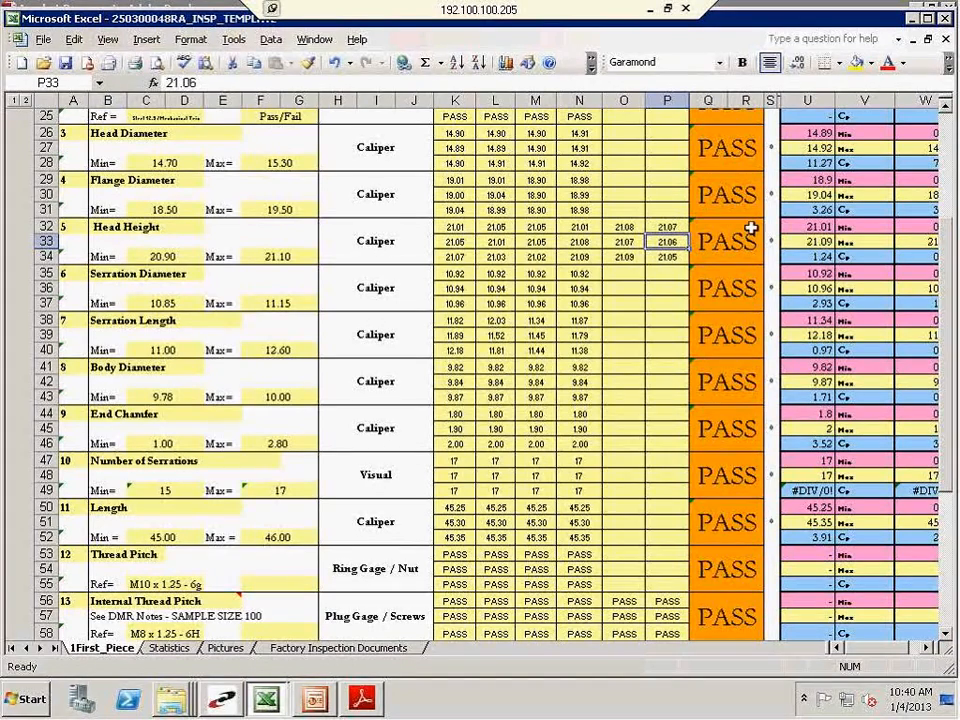
Inspect the Cp formula in U34 and the Cpk formula in W34 for Head Height
click(790, 255)
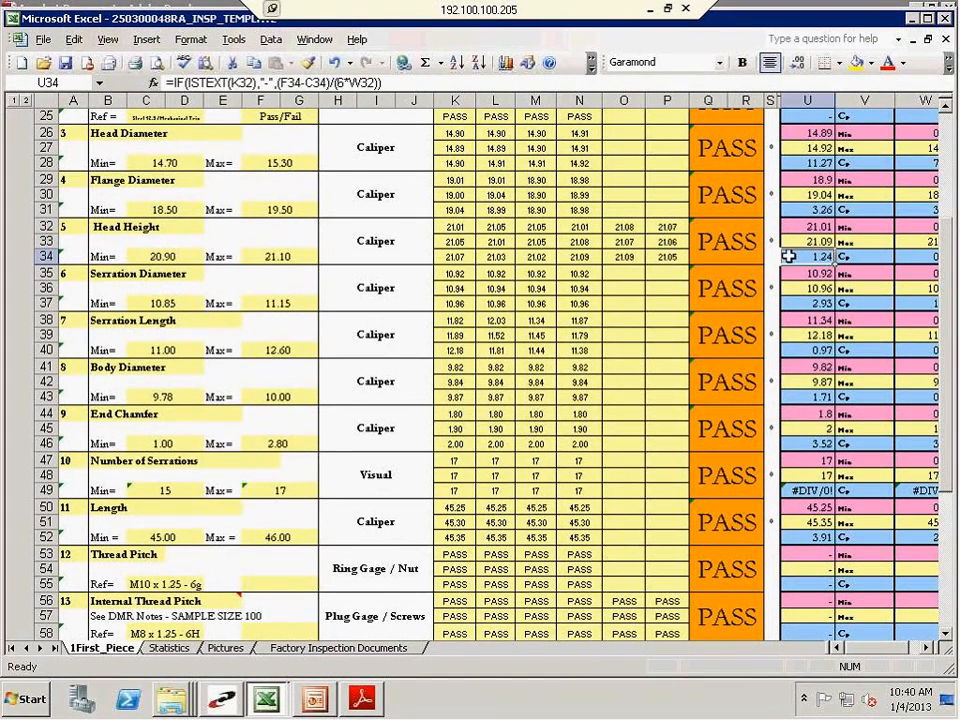
click(926, 648)
click(926, 648)
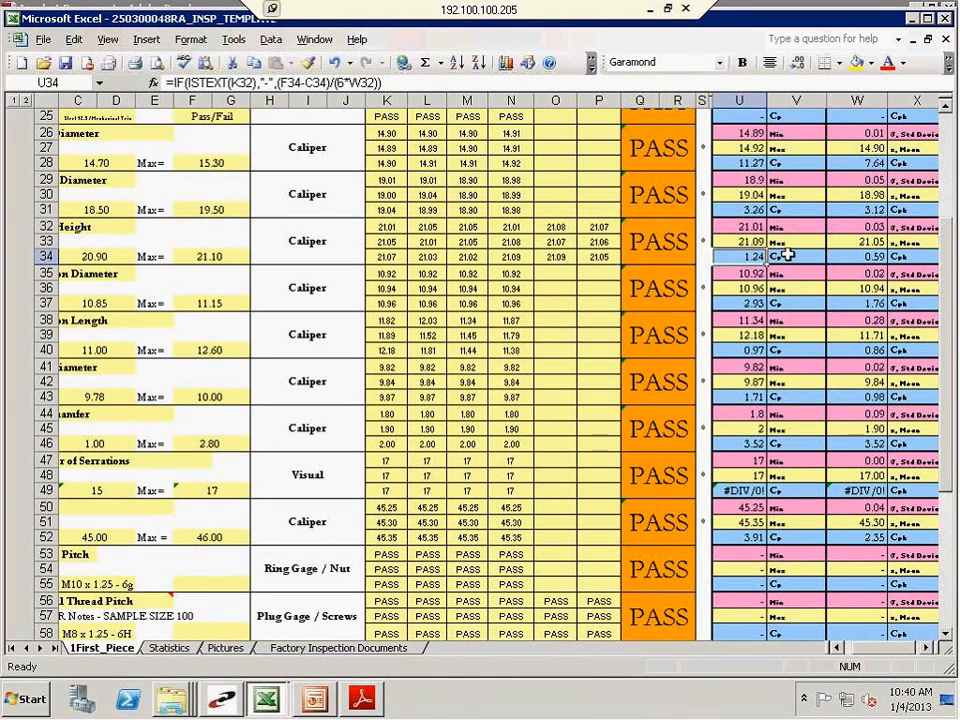
click(862, 258)
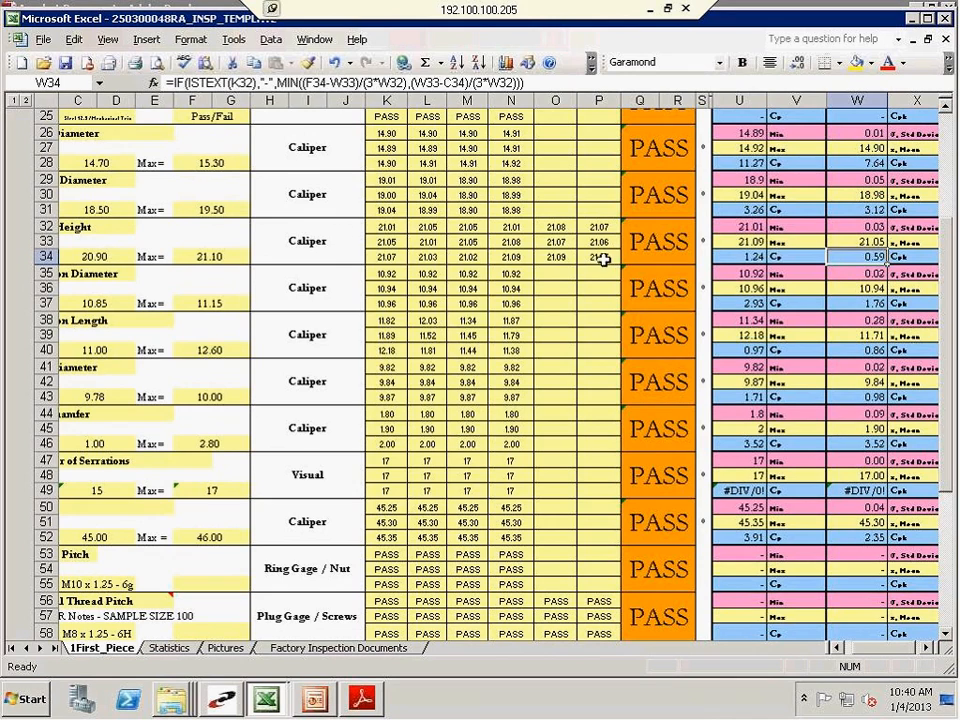
Recheck the Head Height readings behind the capability values, focusing on samples 1 to 12 in K32:N34
drag(603, 259, 334, 229)
click(427, 242)
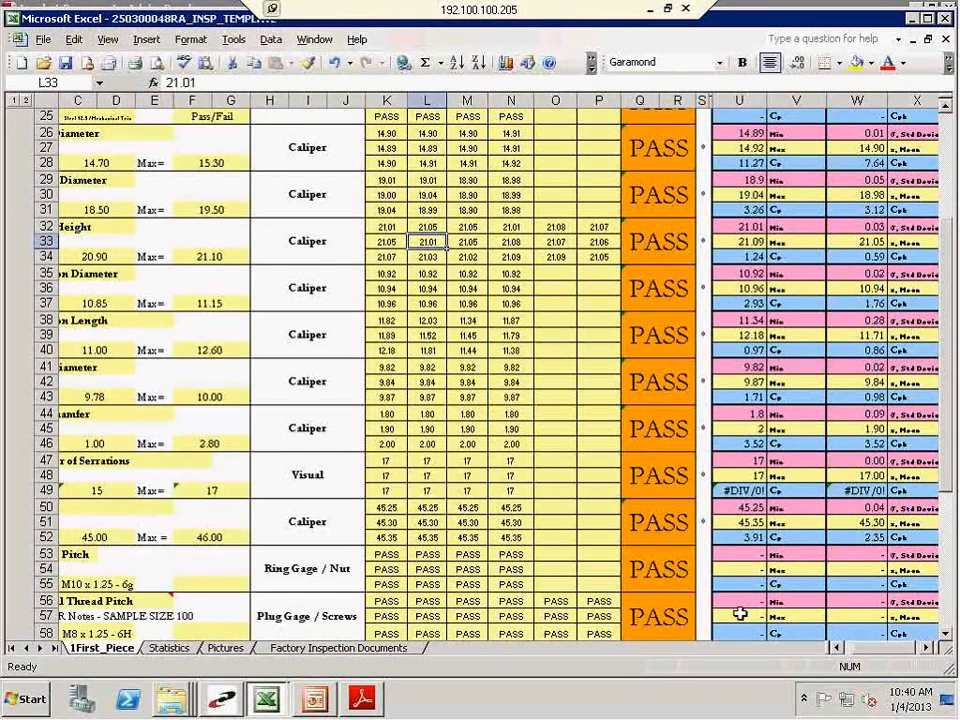
click(839, 650)
drag(579, 257, 450, 225)
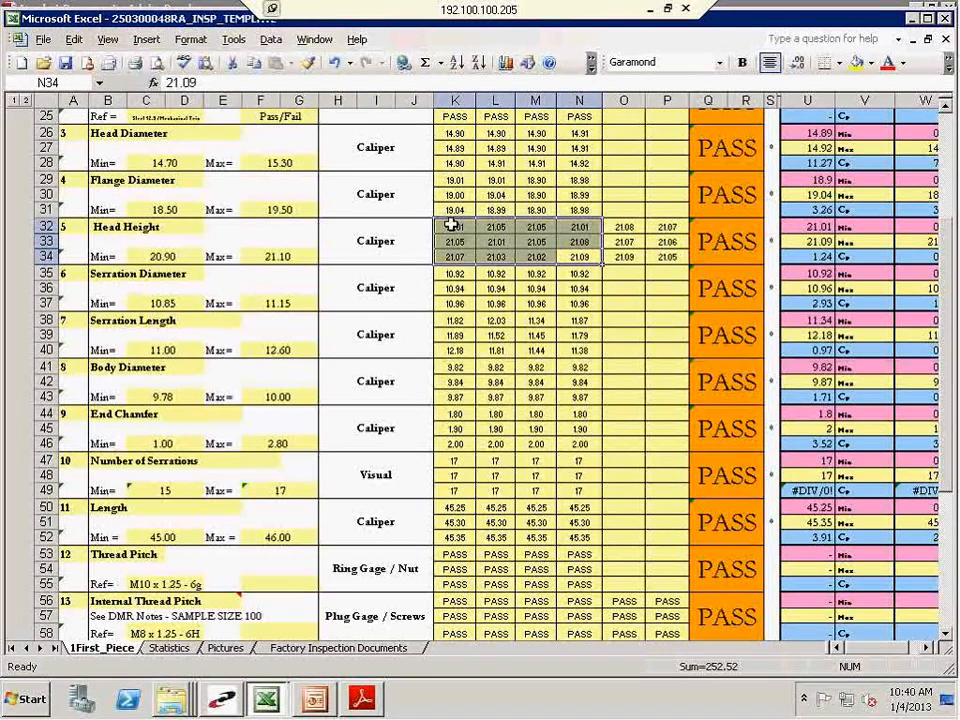
click(441, 226)
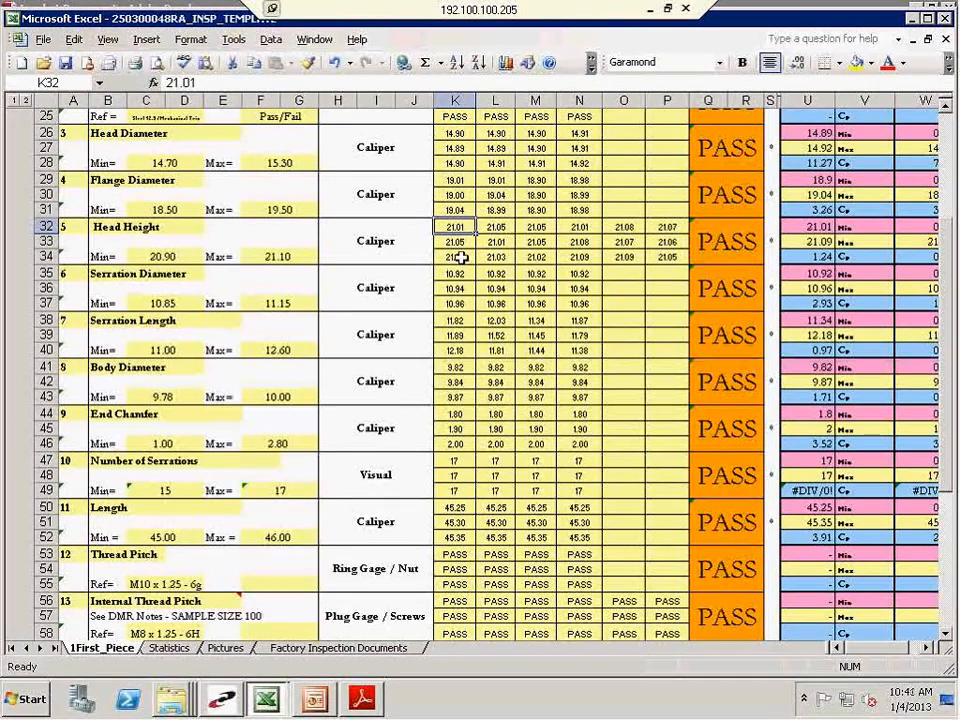
click(461, 257)
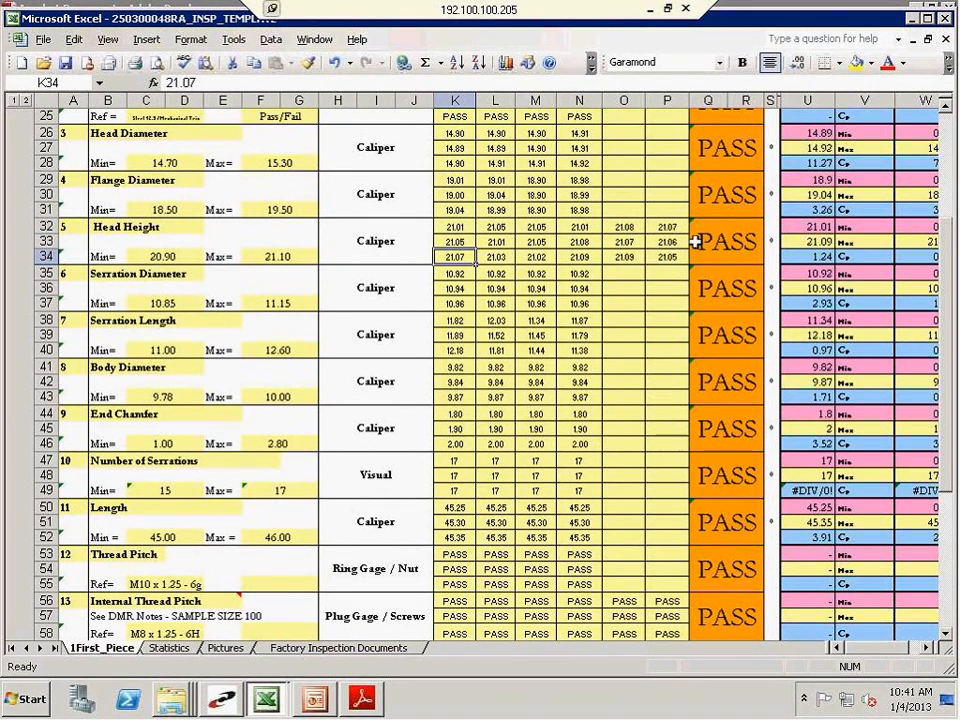
Clear the additional Head Height readings for samples 13 to 18 in O32:P34
click(625, 230)
drag(625, 230, 660, 257)
key(Delete)
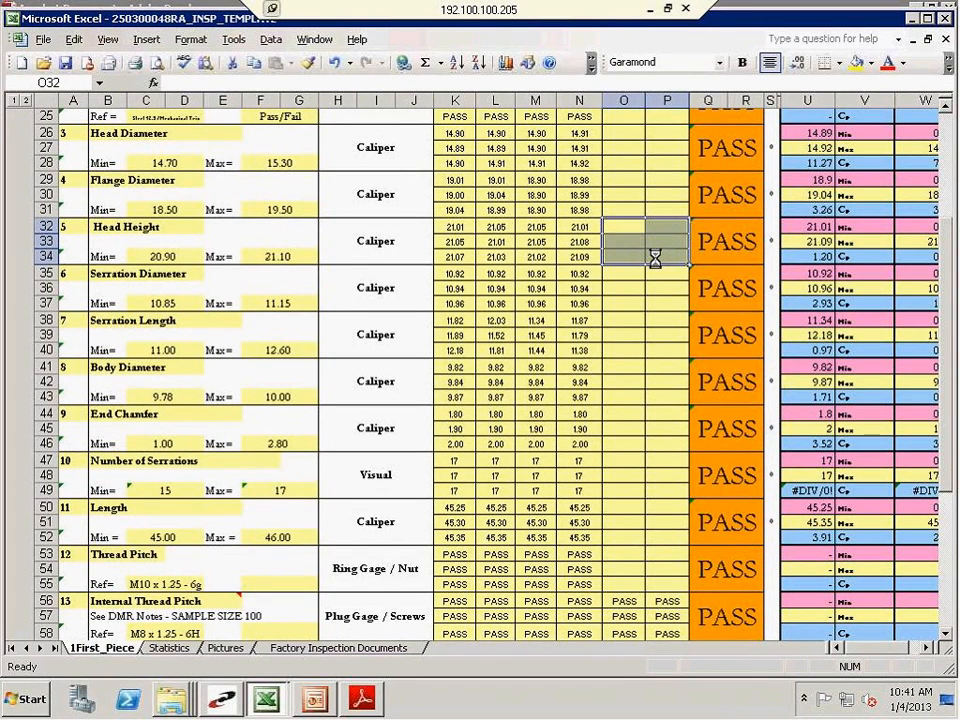
click(631, 225)
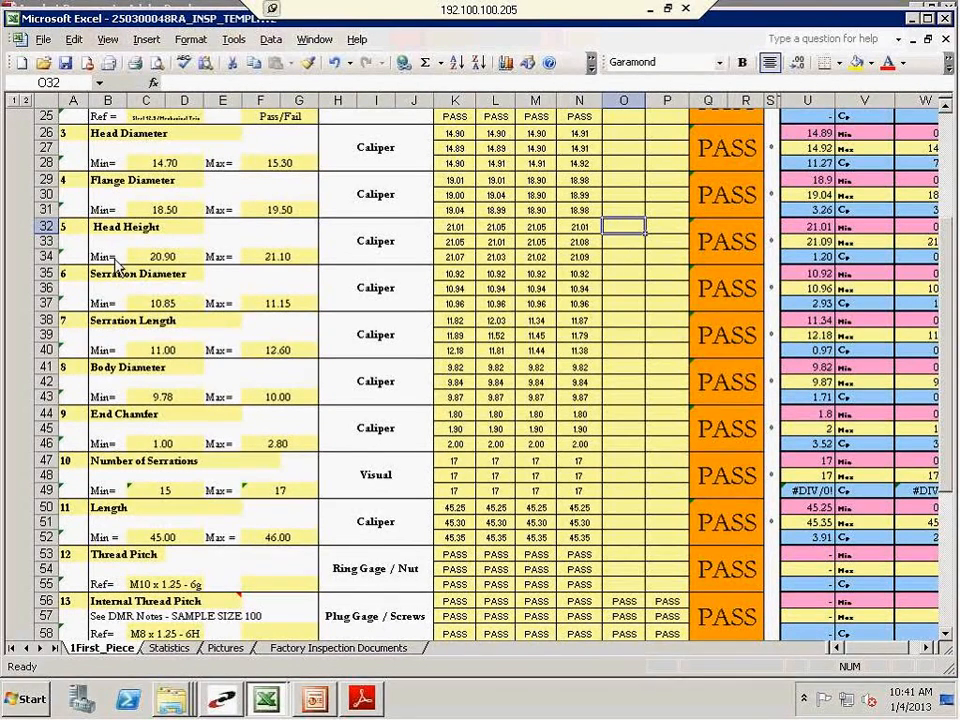
Check the Head Height maximum tolerance and first reading against the Head Height distribution chart on the Statistics sheet
click(287, 257)
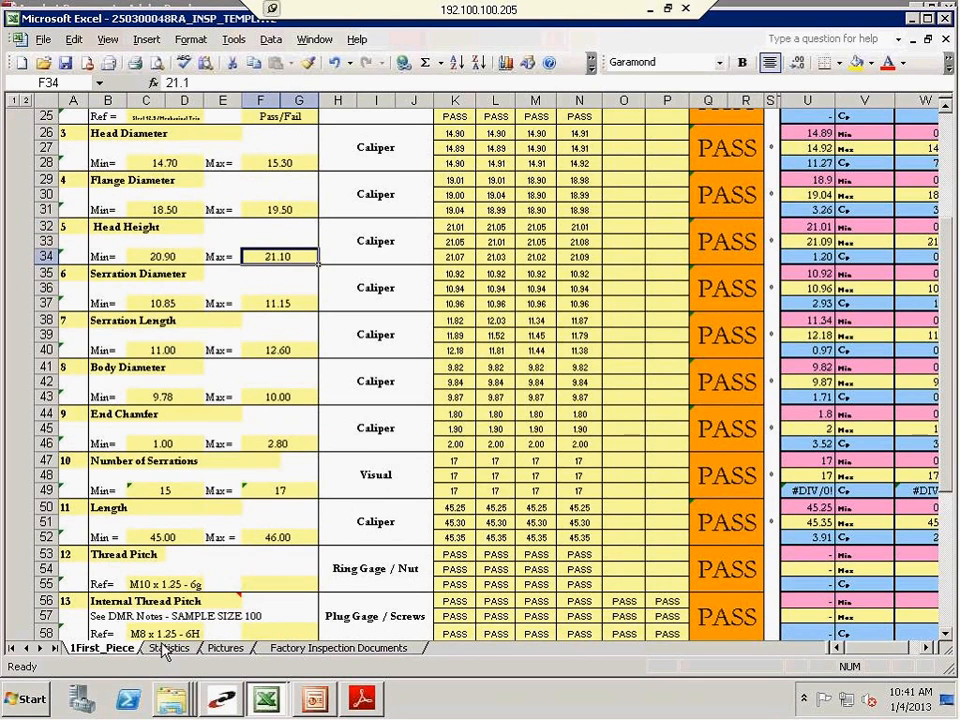
click(451, 229)
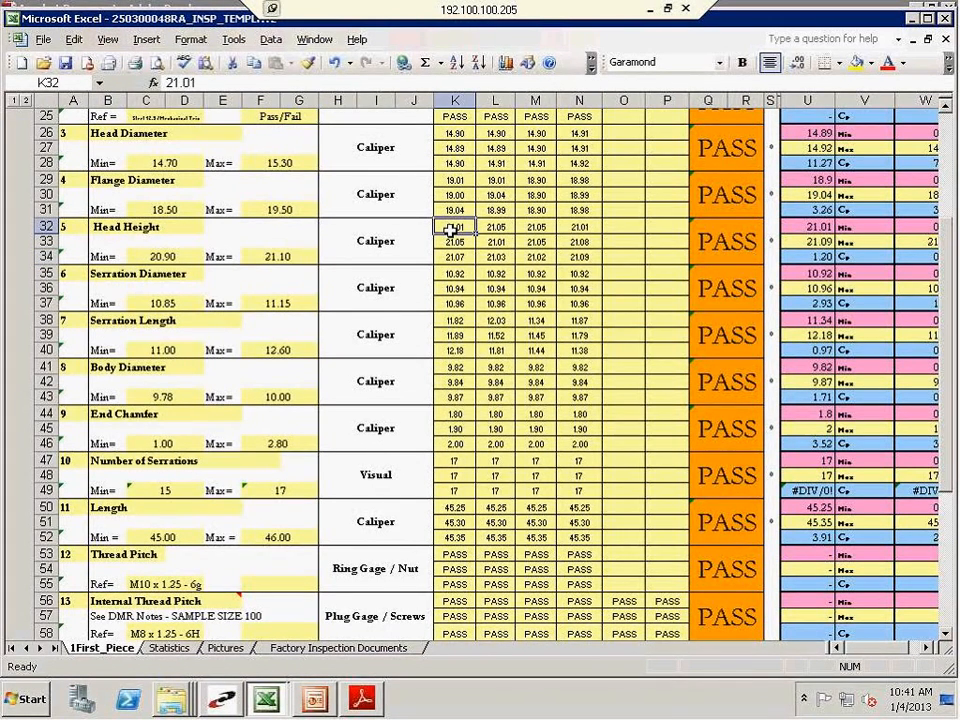
click(172, 648)
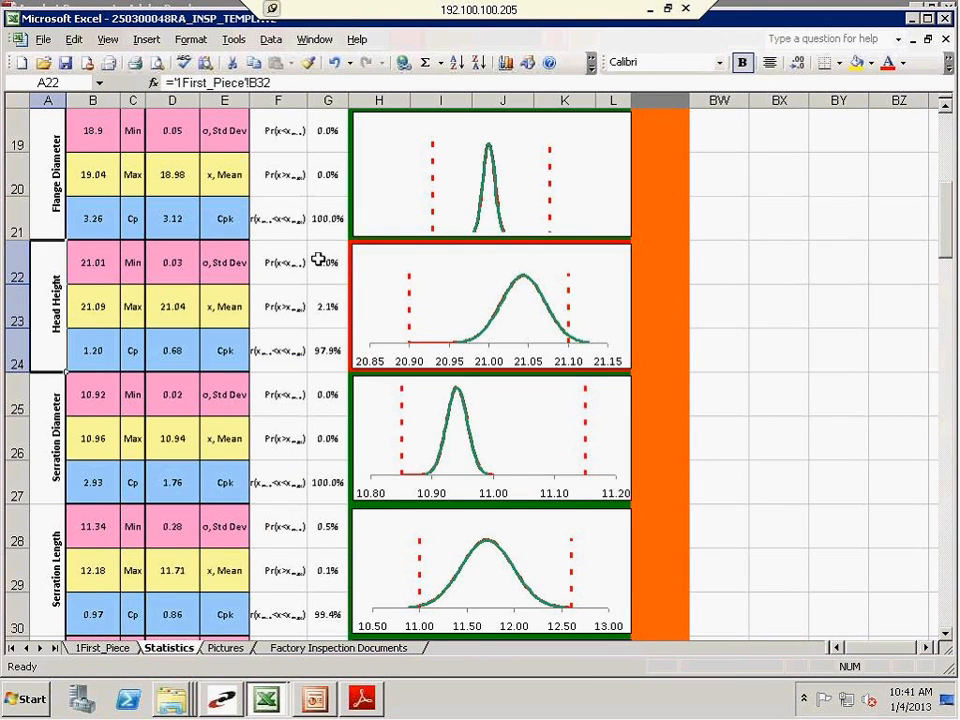
scroll(318, 259, down, 2)
scroll(377, 437, up, 2)
scroll(378, 437, down, 1)
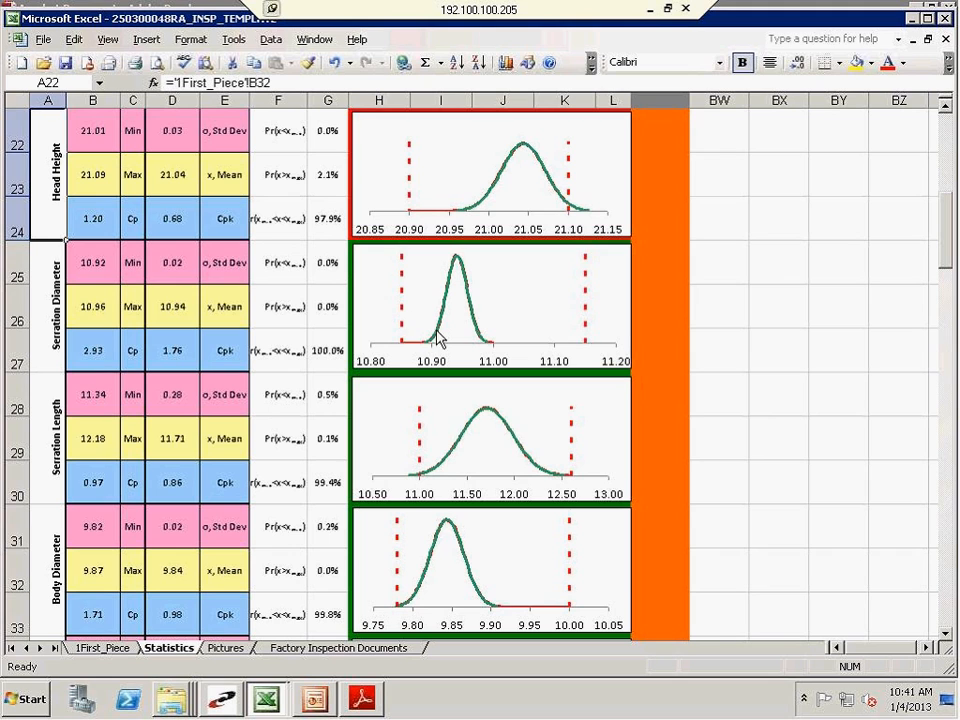
Review the distribution charts on the Statistics sheet from Serration Diameter down to Chamfer Diameter
scroll(441, 405, down, 1)
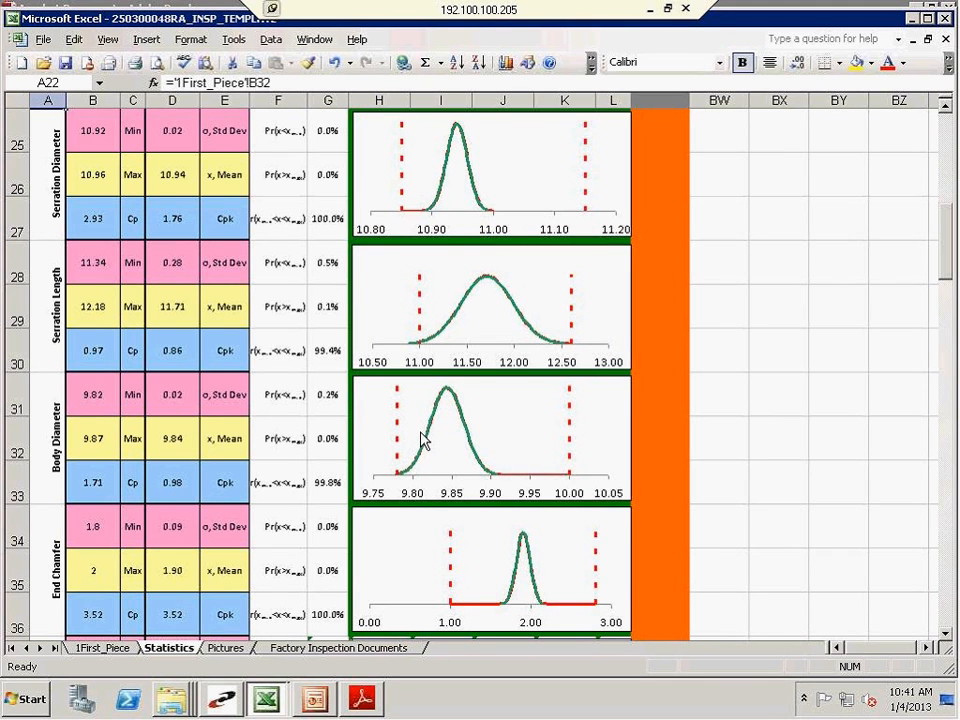
scroll(423, 455, down, 1)
scroll(423, 466, down, 1)
scroll(423, 468, down, 1)
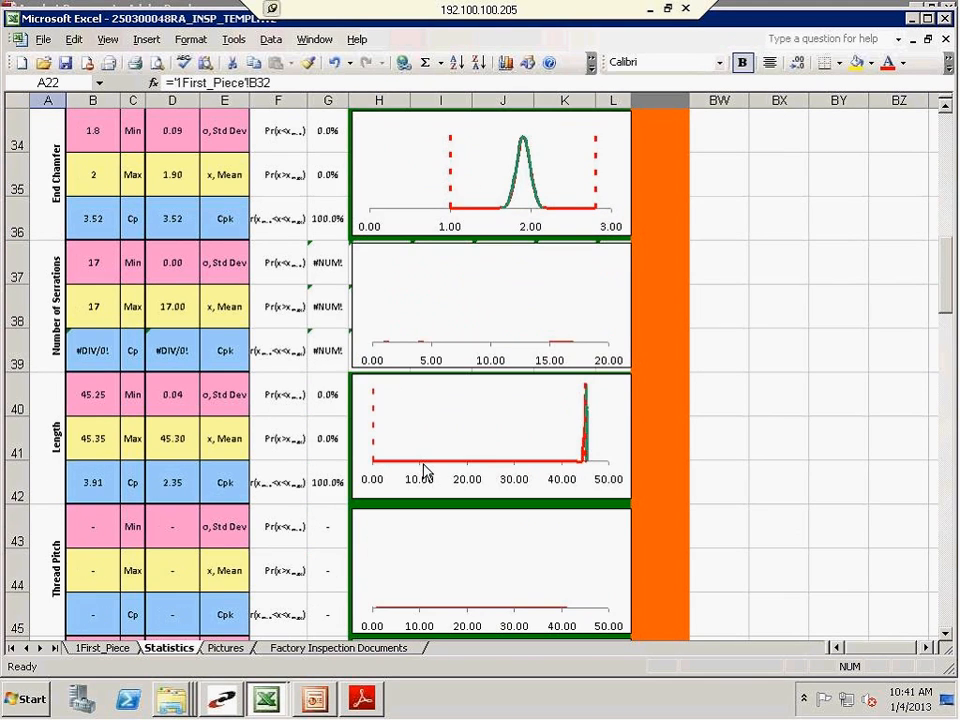
scroll(423, 470, down, 1)
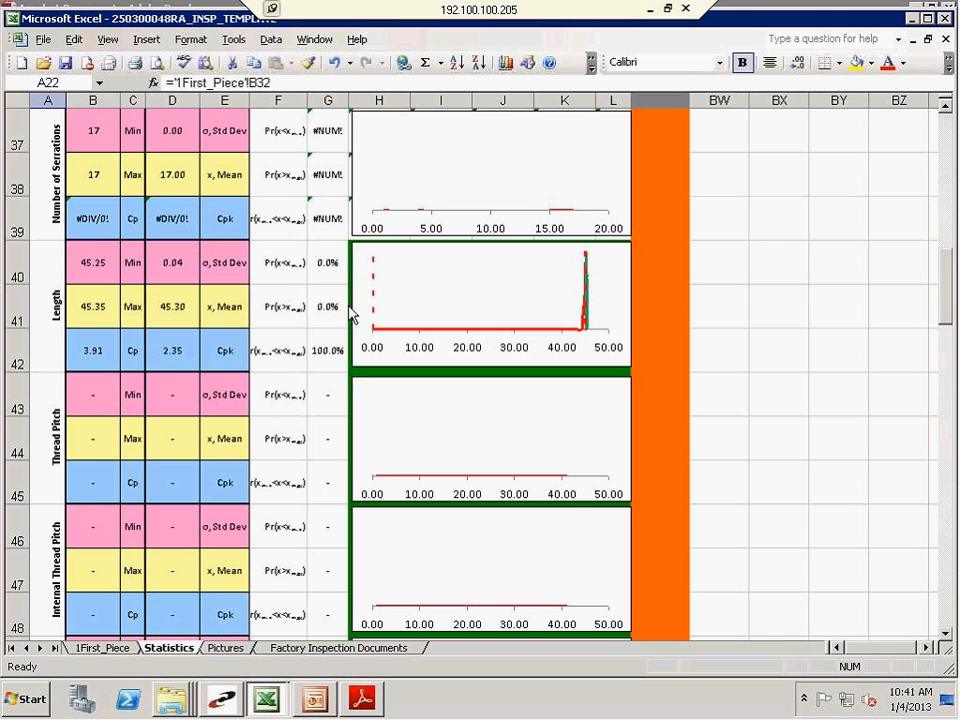
scroll(392, 375, down, 4)
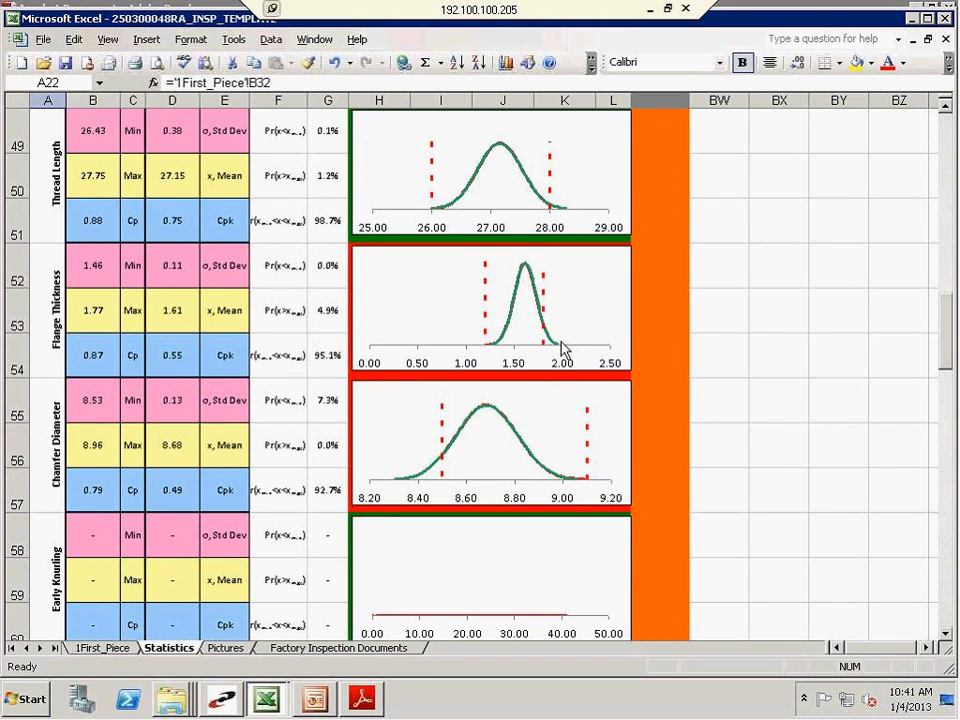
Examine the Flange Thickness chart and its probability of exceeding the maximum in G53
click(336, 328)
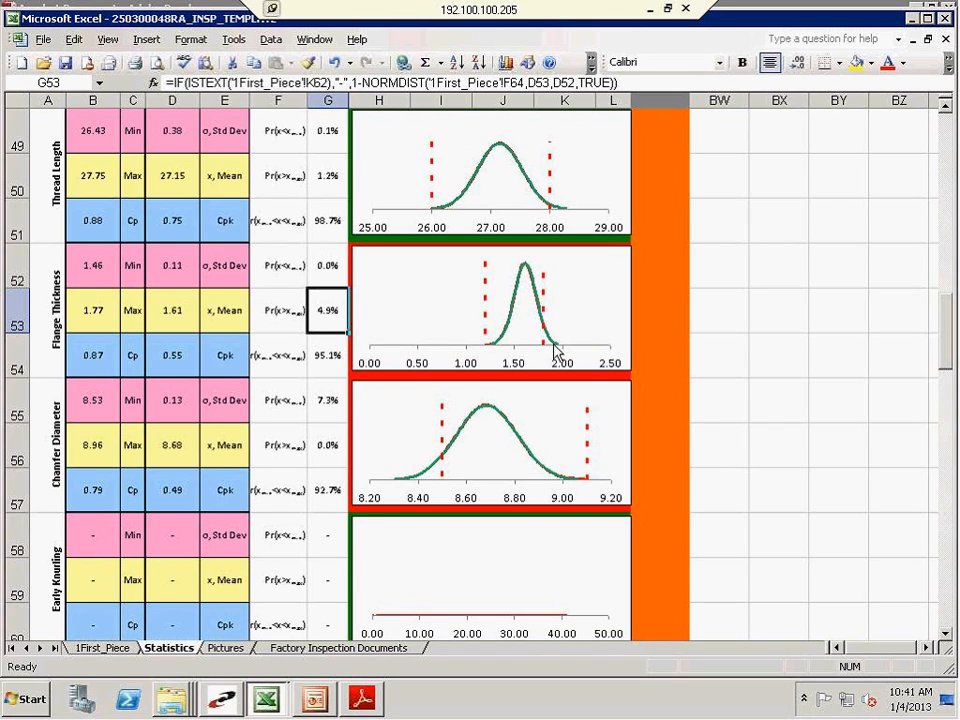
mouse_move(525, 277)
click(41, 366)
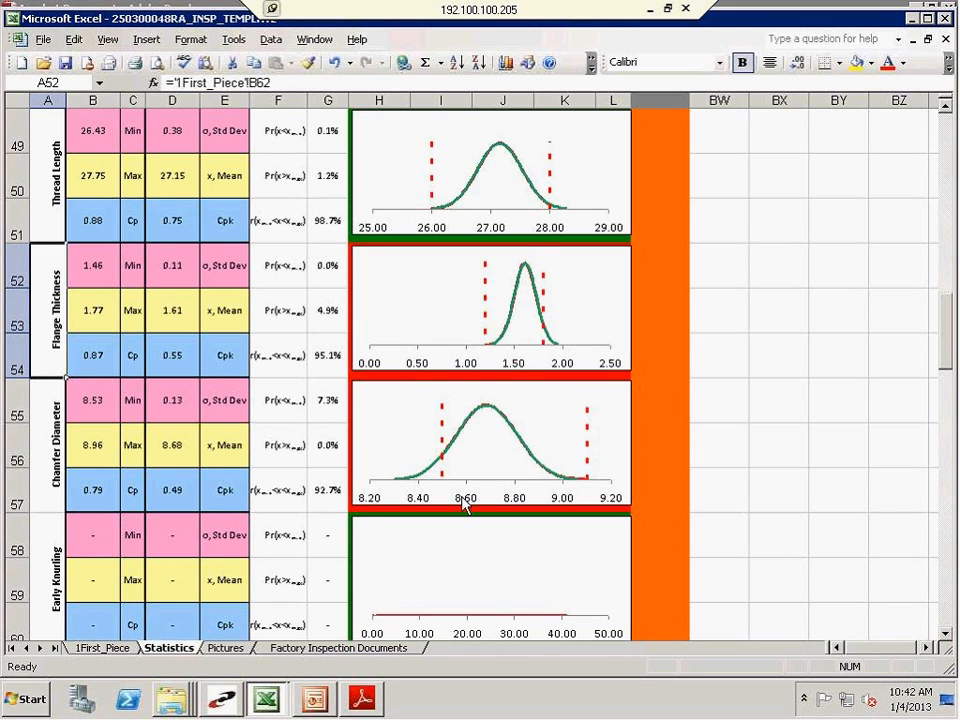
Examine the Chamfer Diameter chart and its below-minimum, above-maximum and within-tolerance probabilities in G55:G57
click(322, 490)
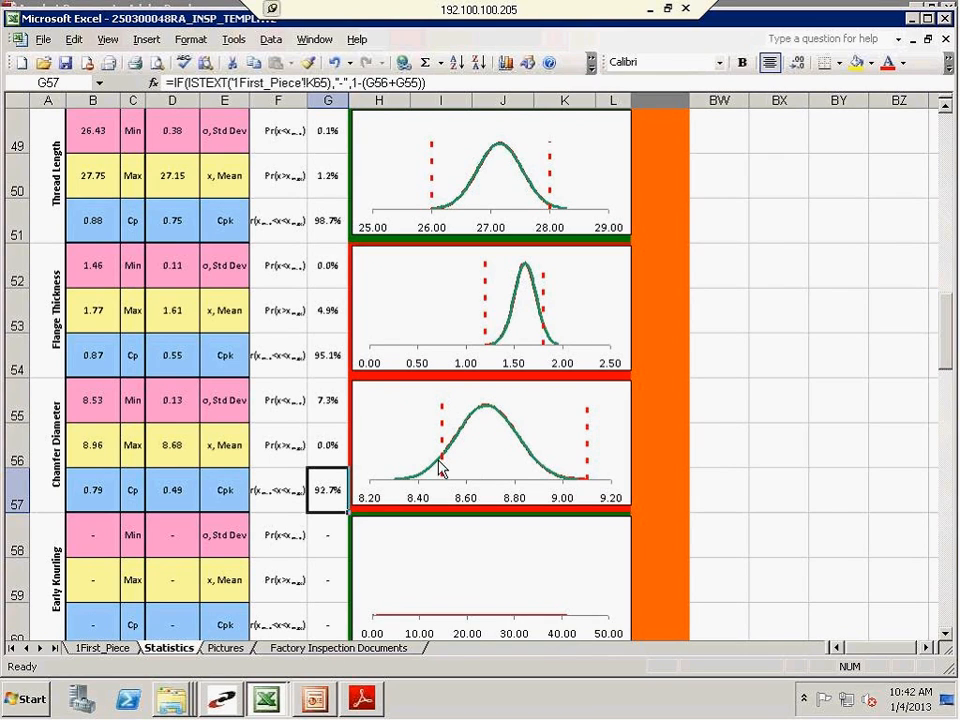
click(337, 407)
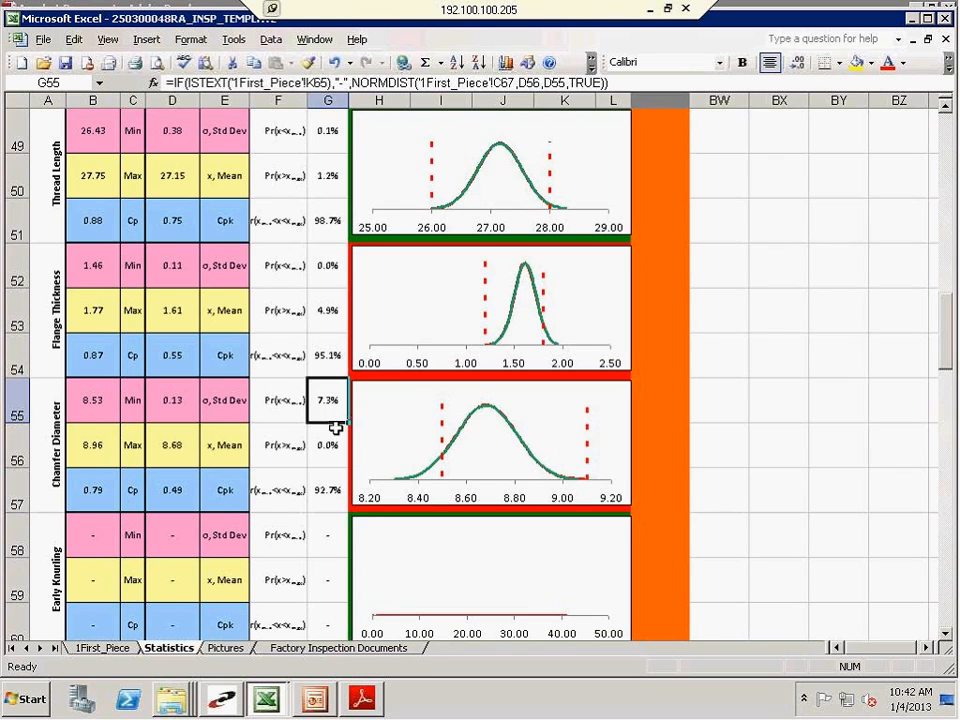
scroll(380, 405, down, 1)
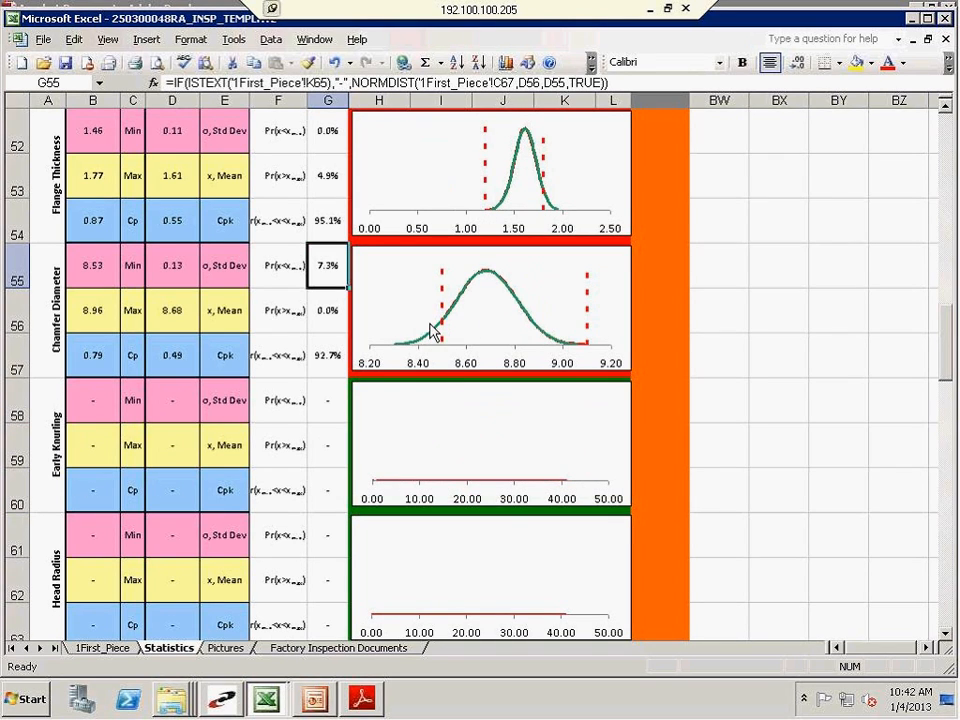
click(330, 325)
click(328, 366)
Look over the end and the start of the Statistics sheet and return to the 1First_Piece sheet
scroll(328, 368, down, 5)
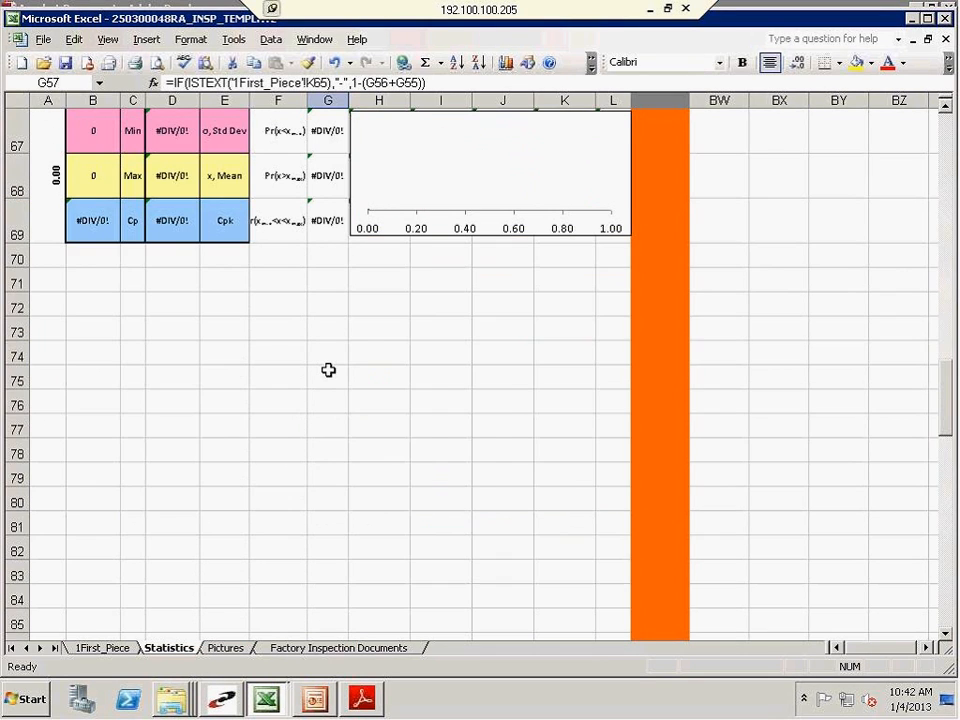
scroll(328, 370, up, 20)
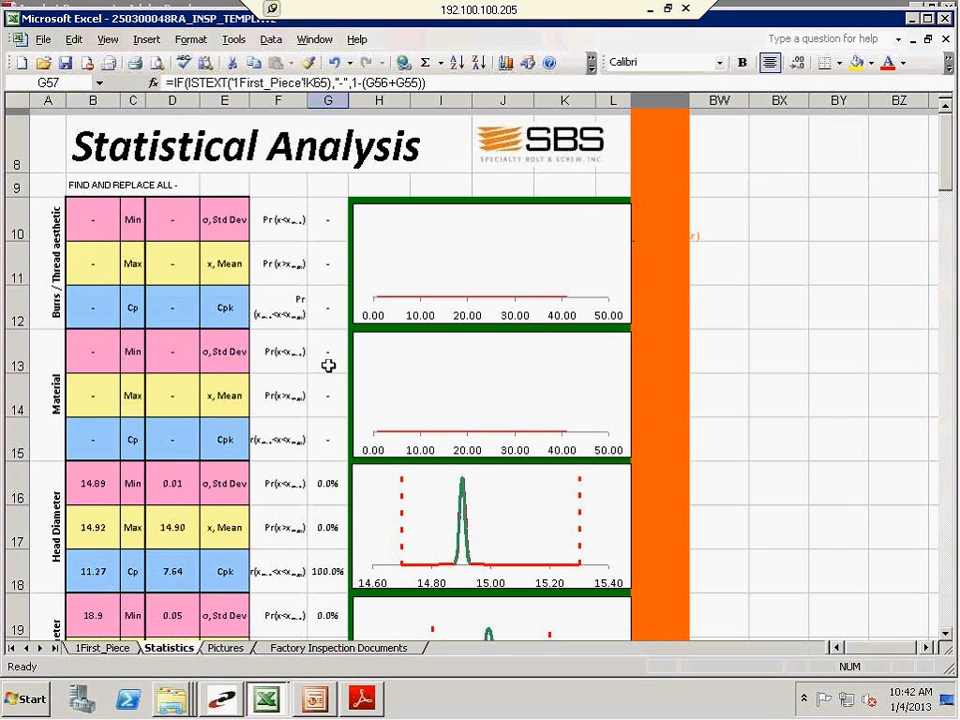
click(327, 350)
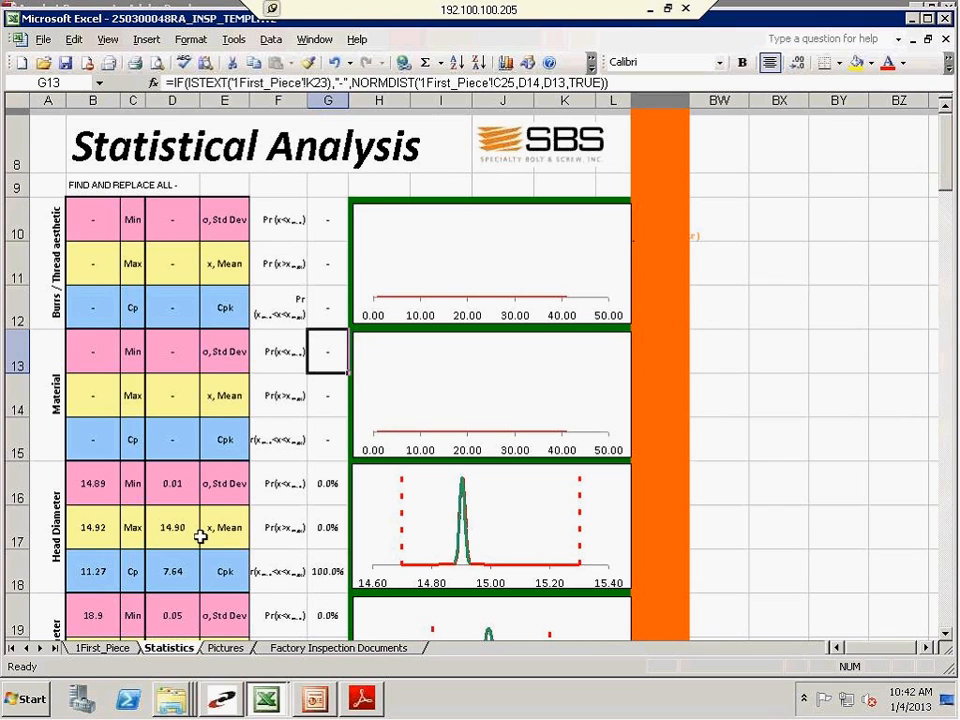
click(93, 648)
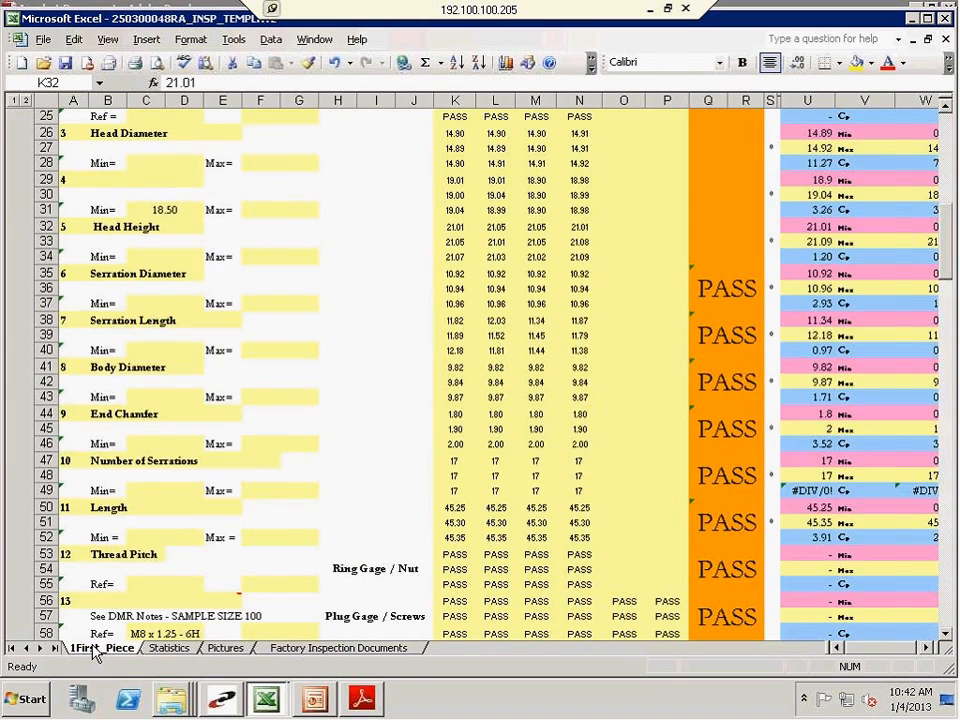
Shrink the parts photo on the Pictures sheet proportionally so it ends around column G, row 21
click(220, 651)
click(354, 467)
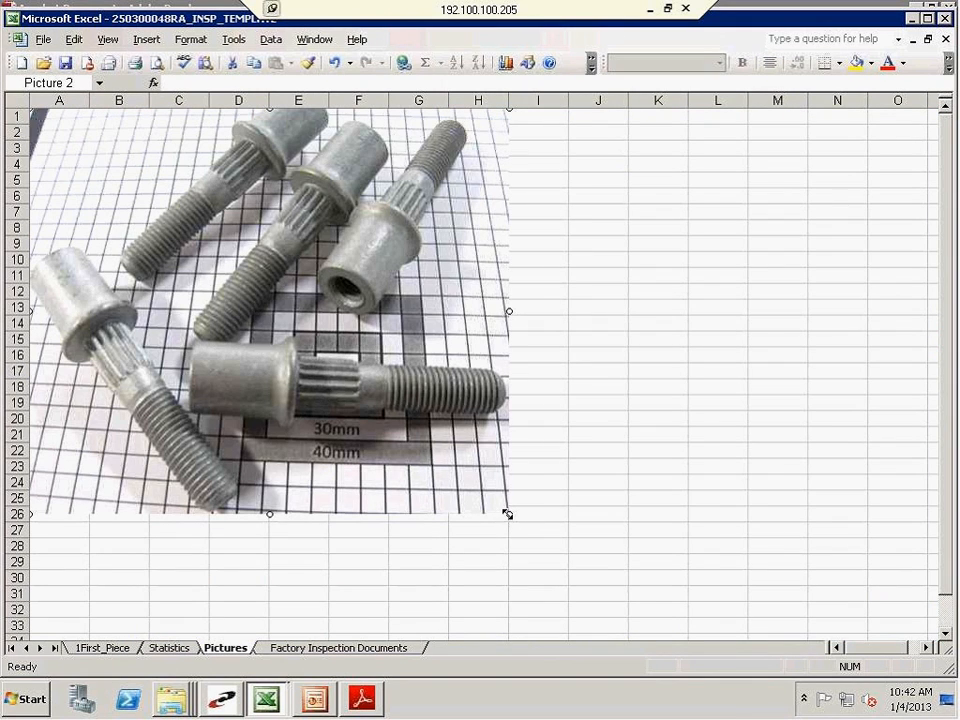
drag(507, 512, 423, 440)
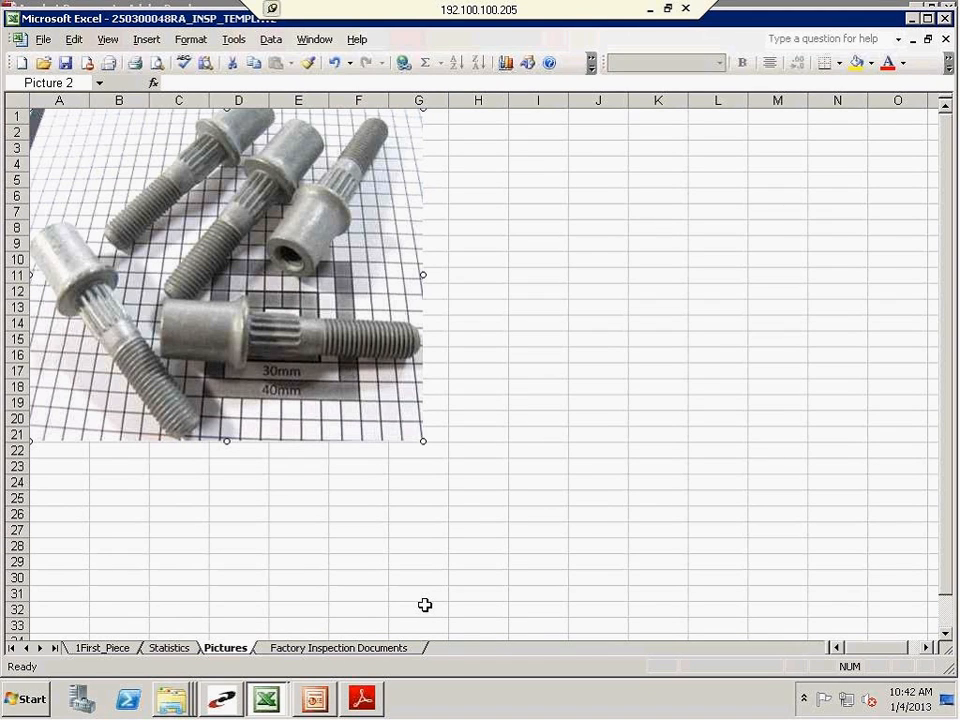
View the Factory Inspection Documents sheet, compare it with the Pictures sheet, and return to the 1First_Piece sheet
click(345, 648)
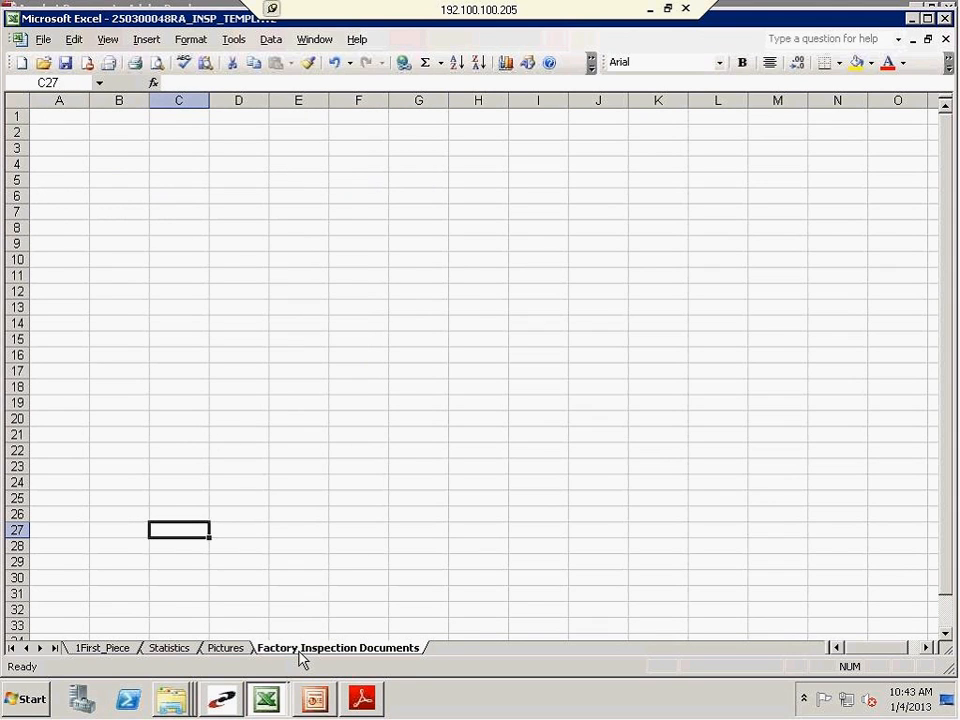
click(100, 648)
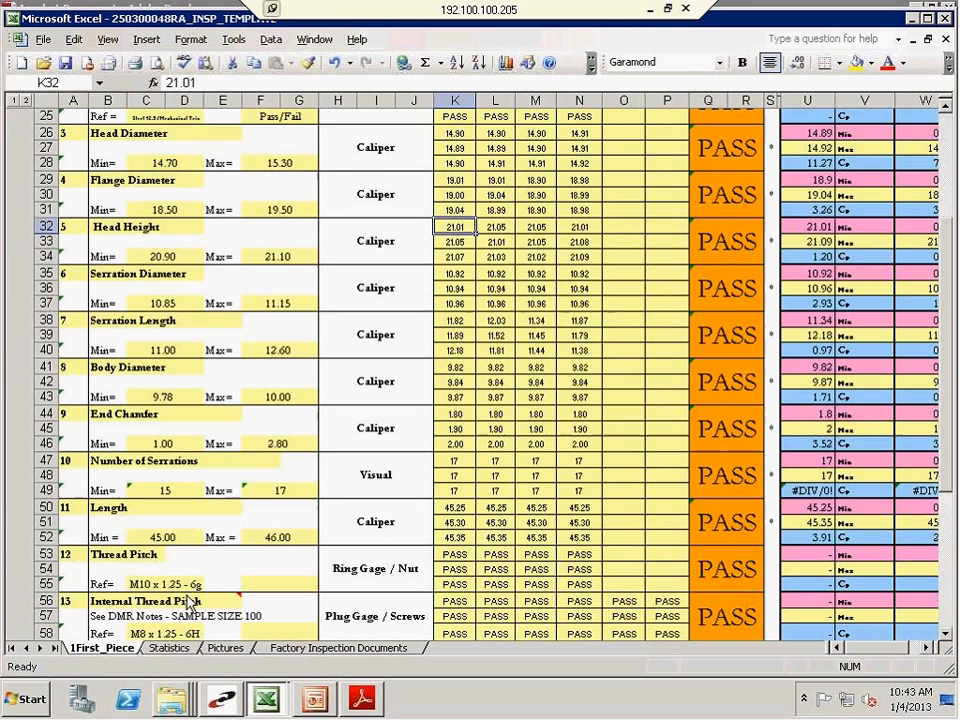
click(225, 648)
click(278, 649)
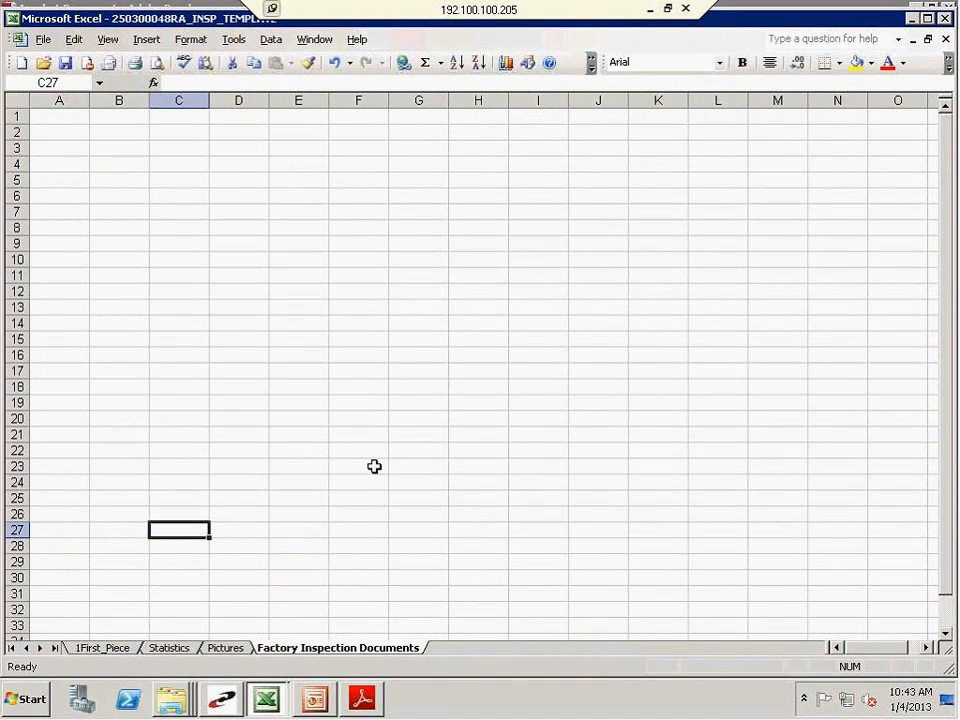
click(225, 648)
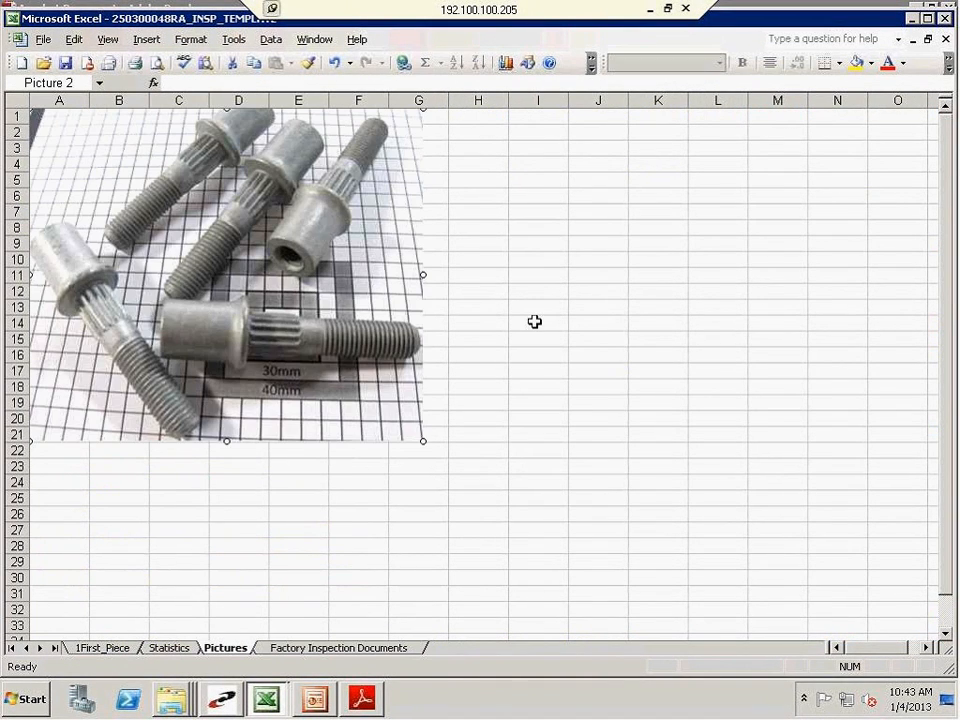
click(101, 648)
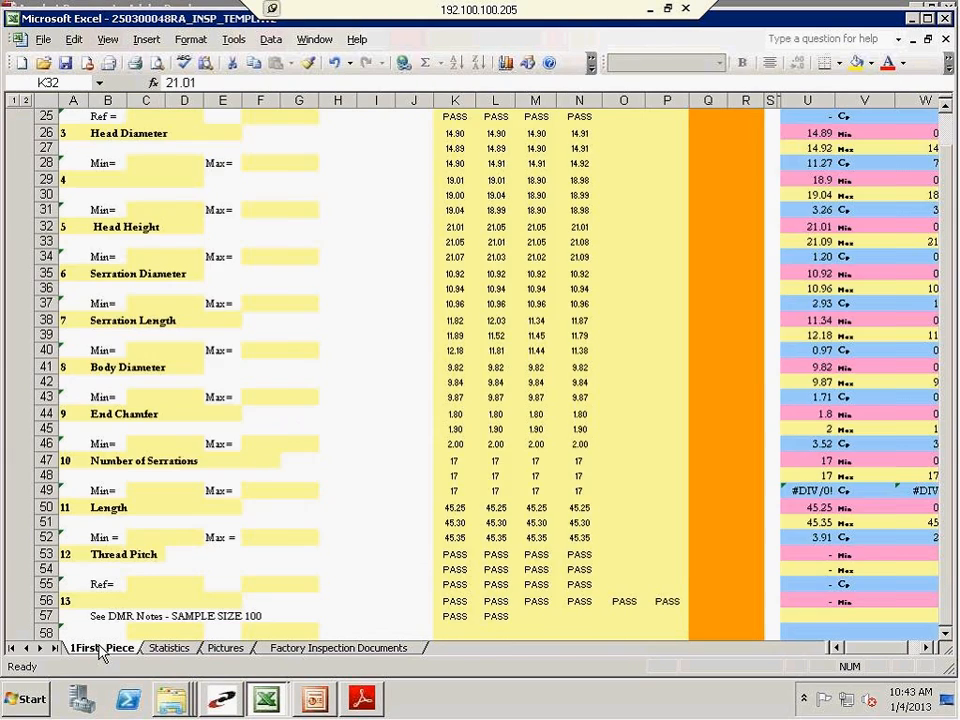
Review the completed 1First_Piece report from the remaining features and acceptance block up to the report header
click(326, 570)
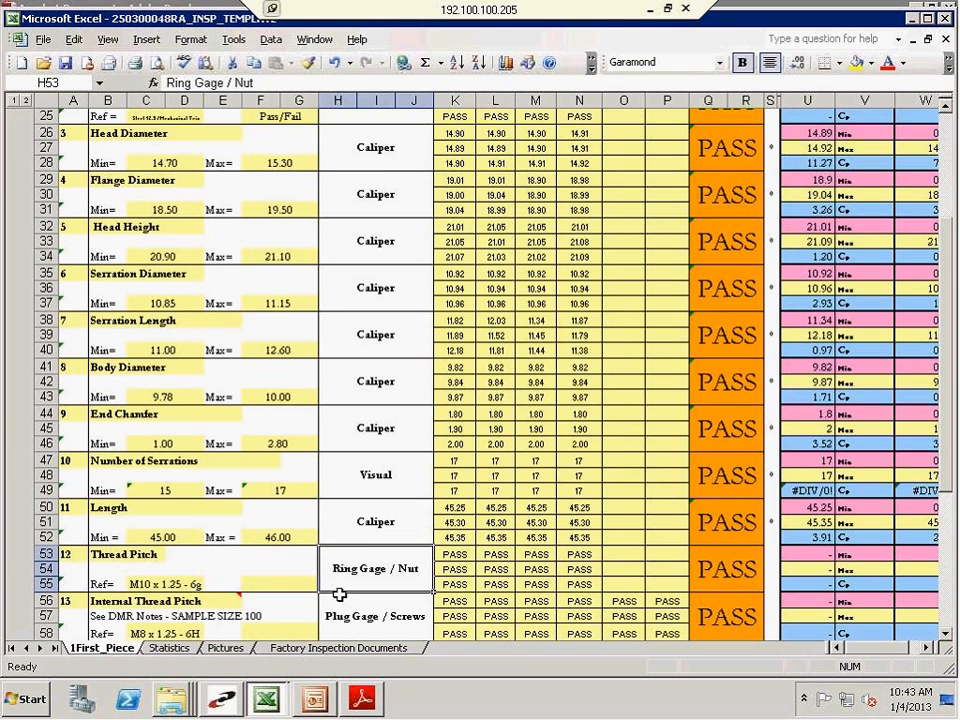
scroll(273, 604, down, 9)
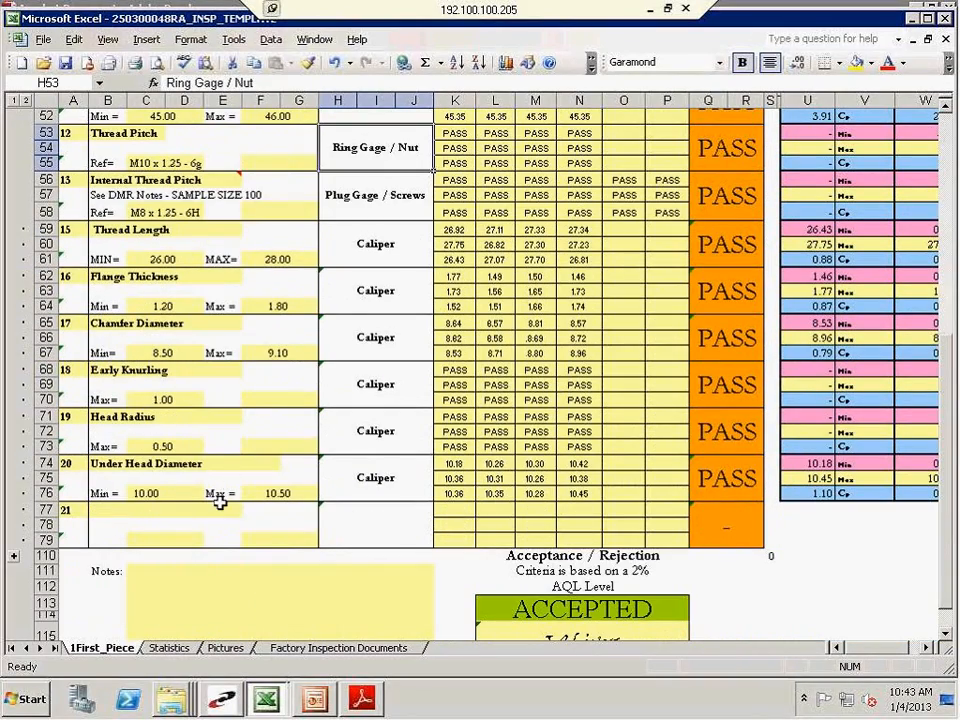
scroll(204, 557, down, 2)
scroll(204, 557, up, 17)
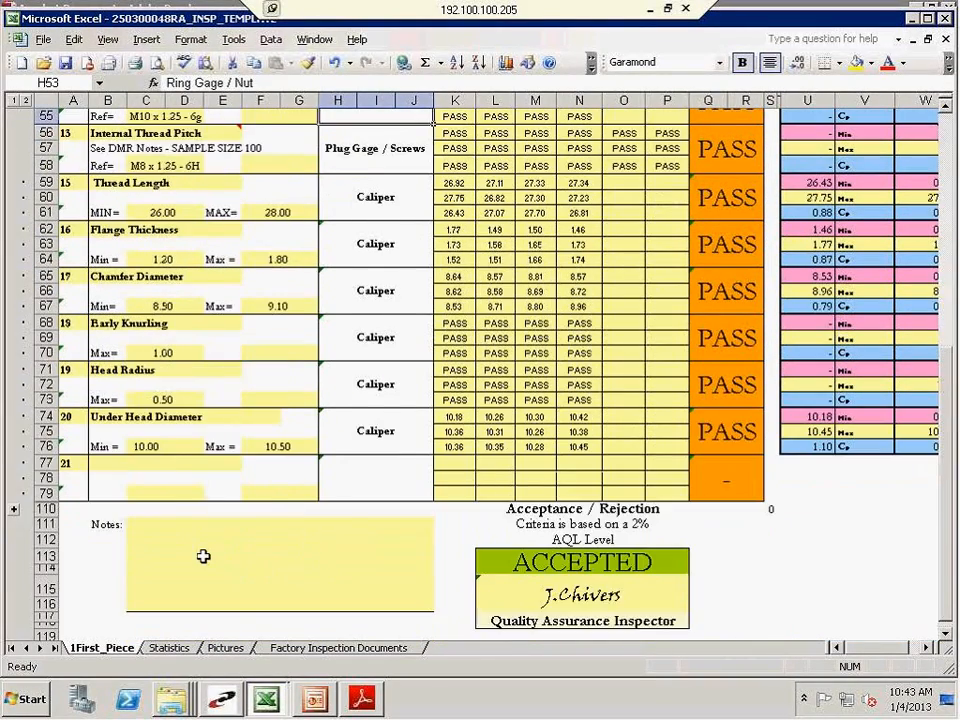
scroll(204, 557, up, 2)
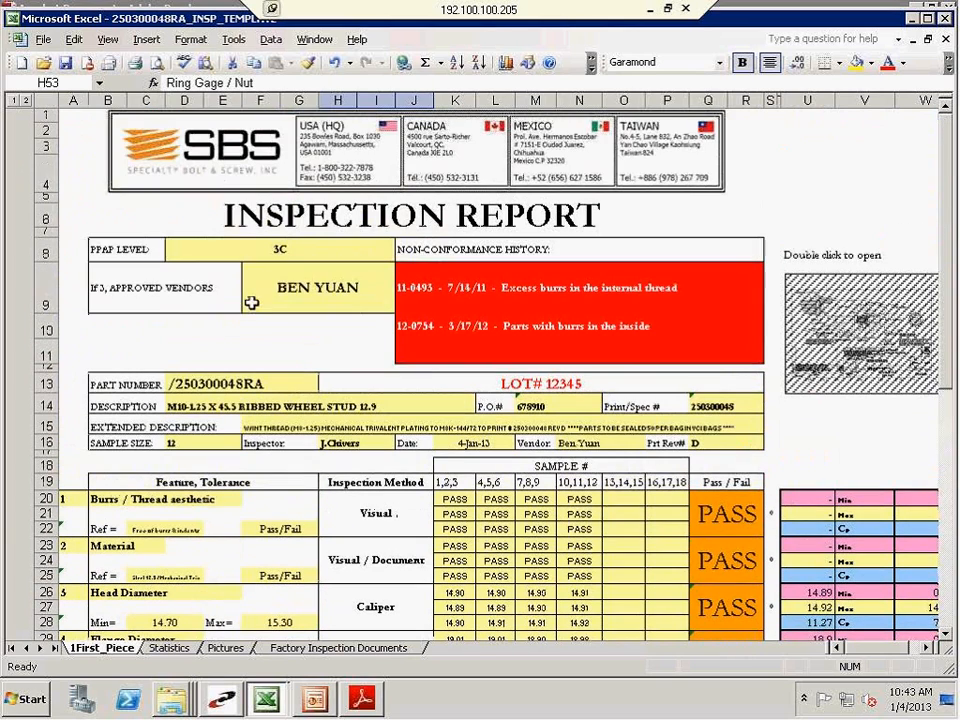
click(210, 351)
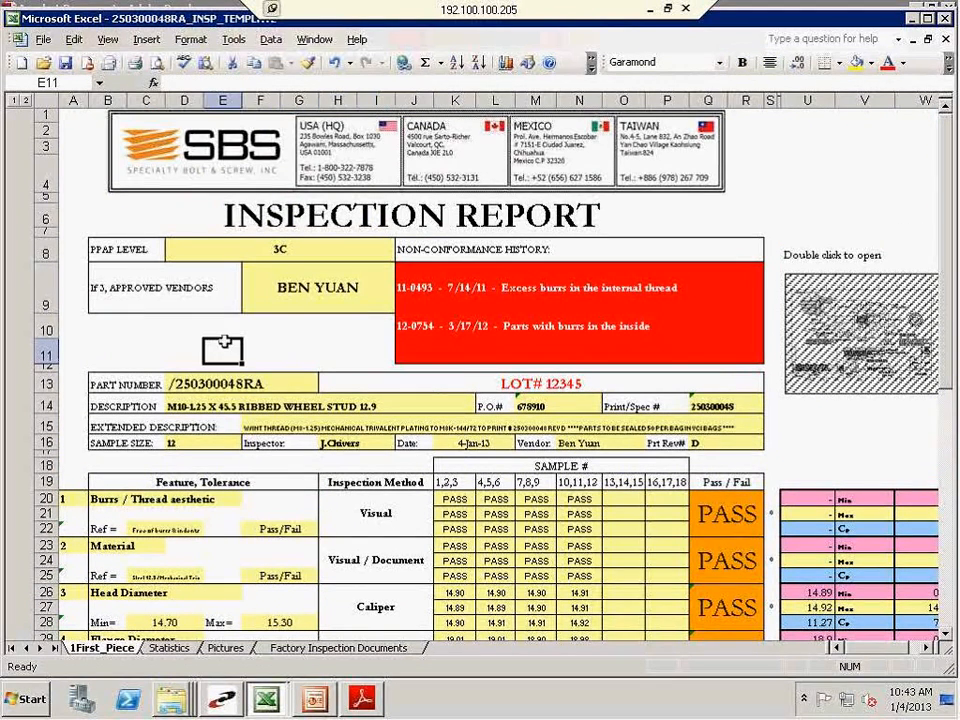
click(110, 351)
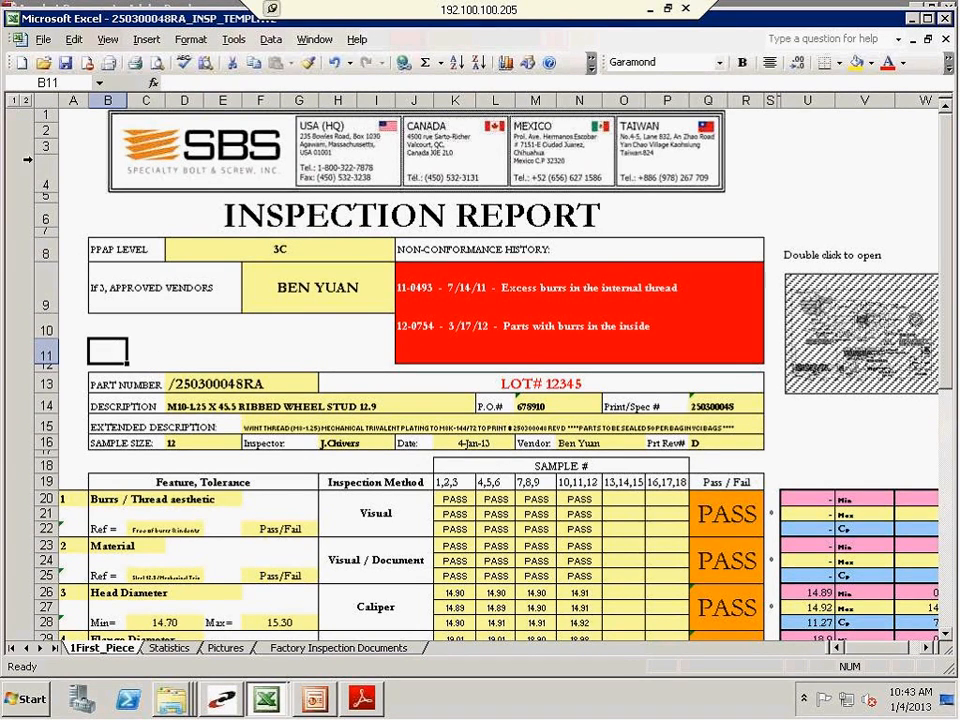
Start saving the report as a new file and choose the INSPECTION REPORTS folder on the Inspection (I:) drive
click(42, 40)
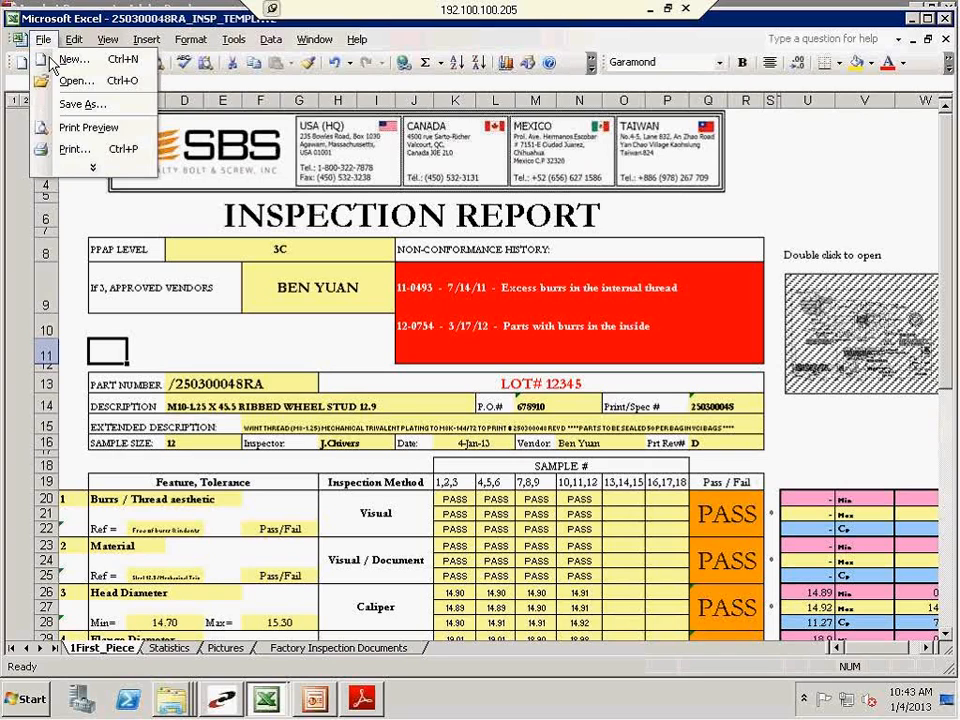
click(62, 106)
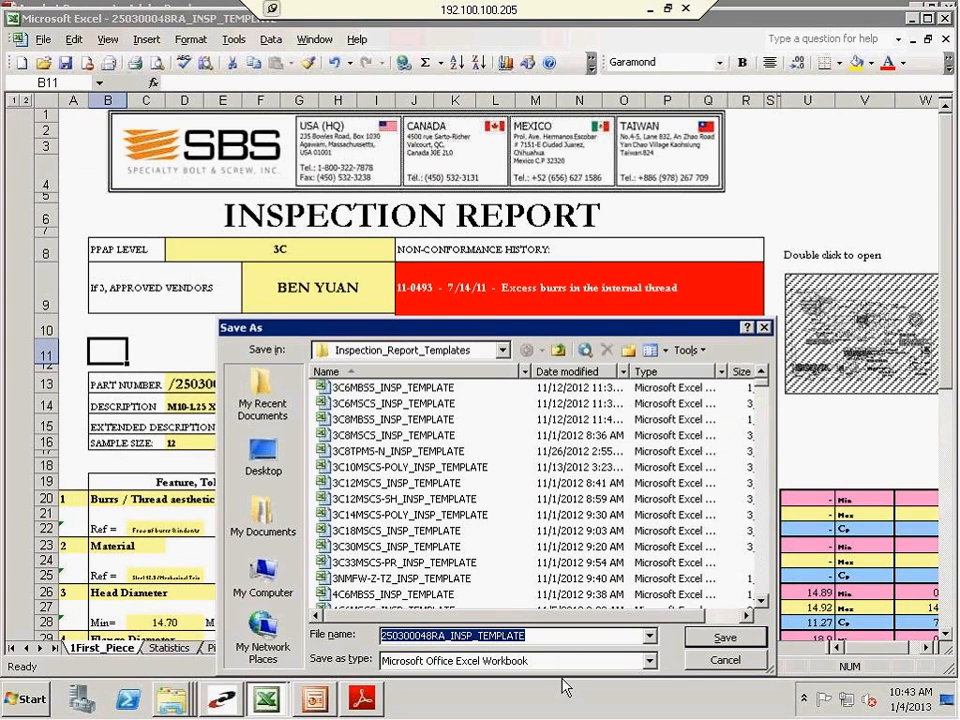
click(404, 352)
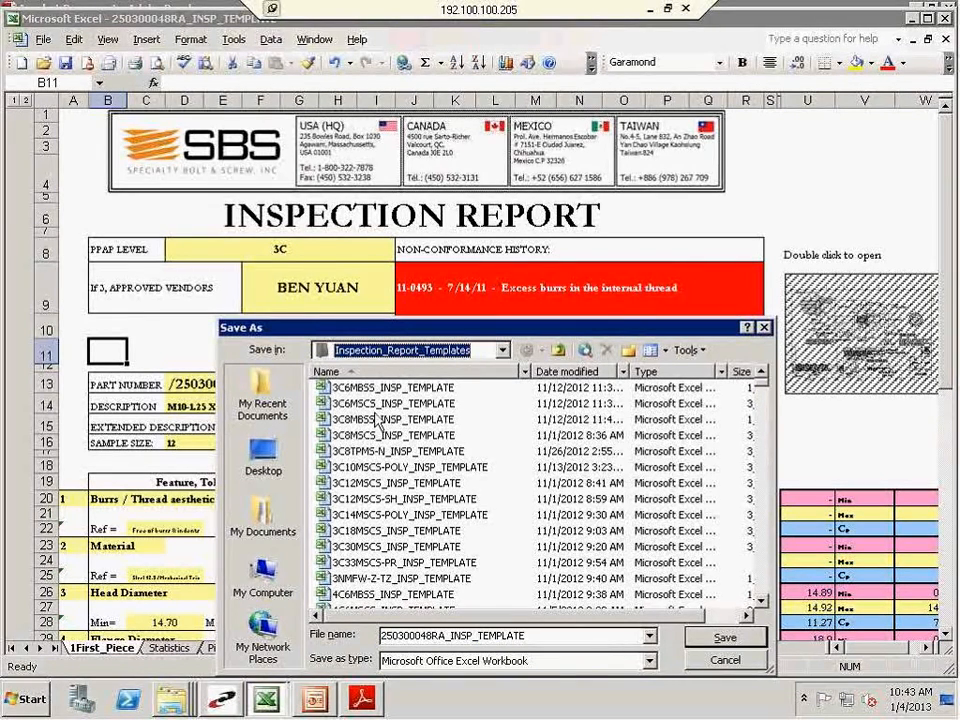
click(505, 356)
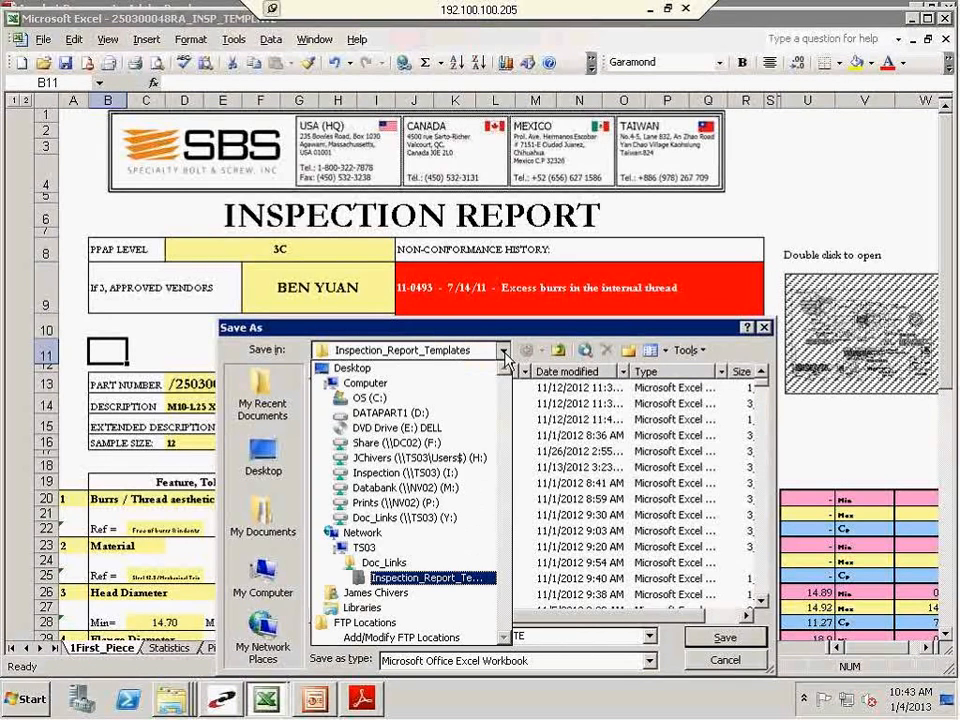
click(395, 475)
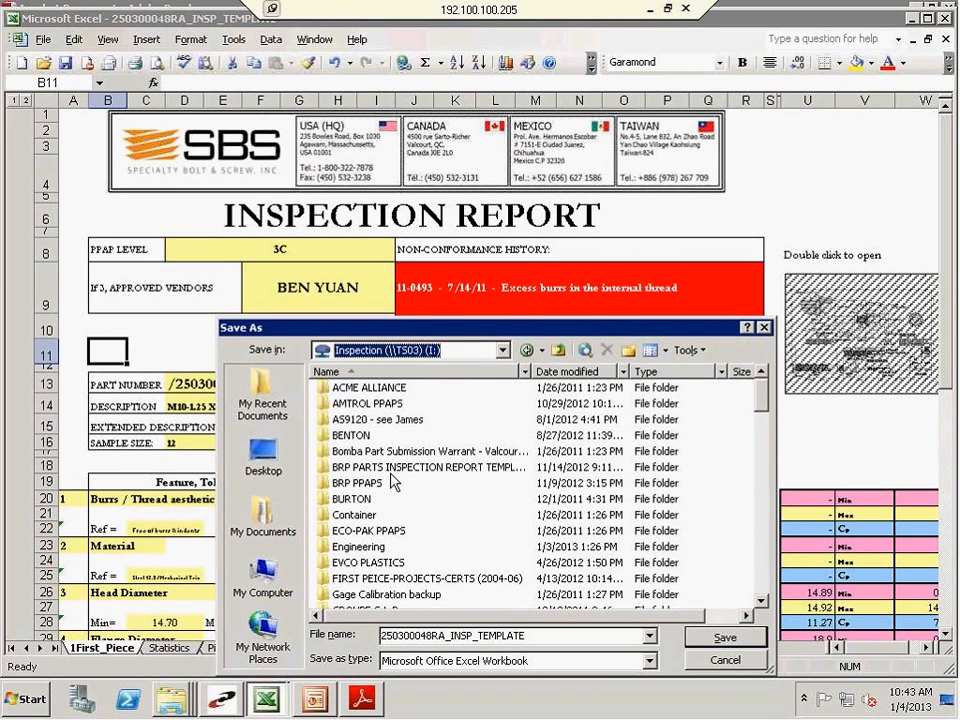
scroll(393, 481, down, 5)
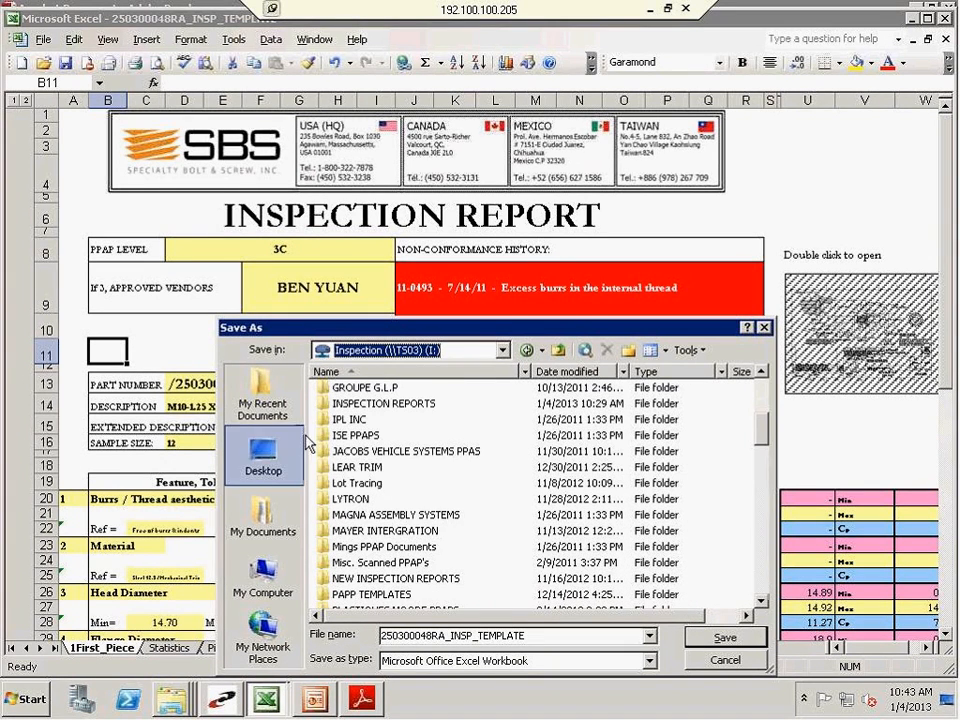
click(352, 405)
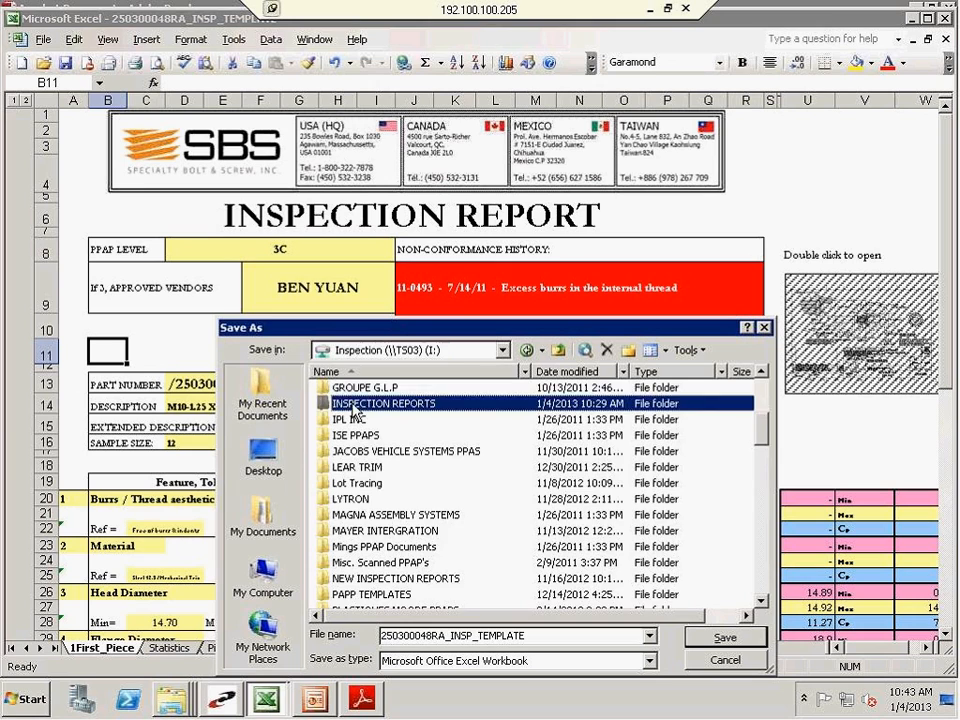
double_click(354, 405)
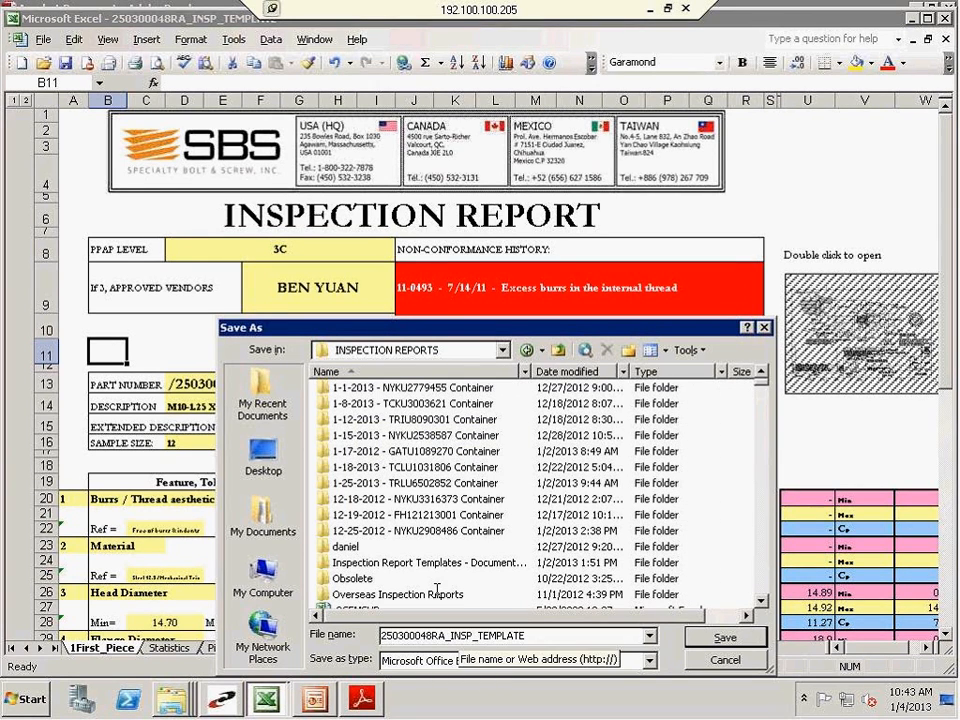
Replace the _INSP_TEMPLATE ending of the file name with the date so that it reads 250300048RA-01-04-13-
drag(763, 383, 760, 421)
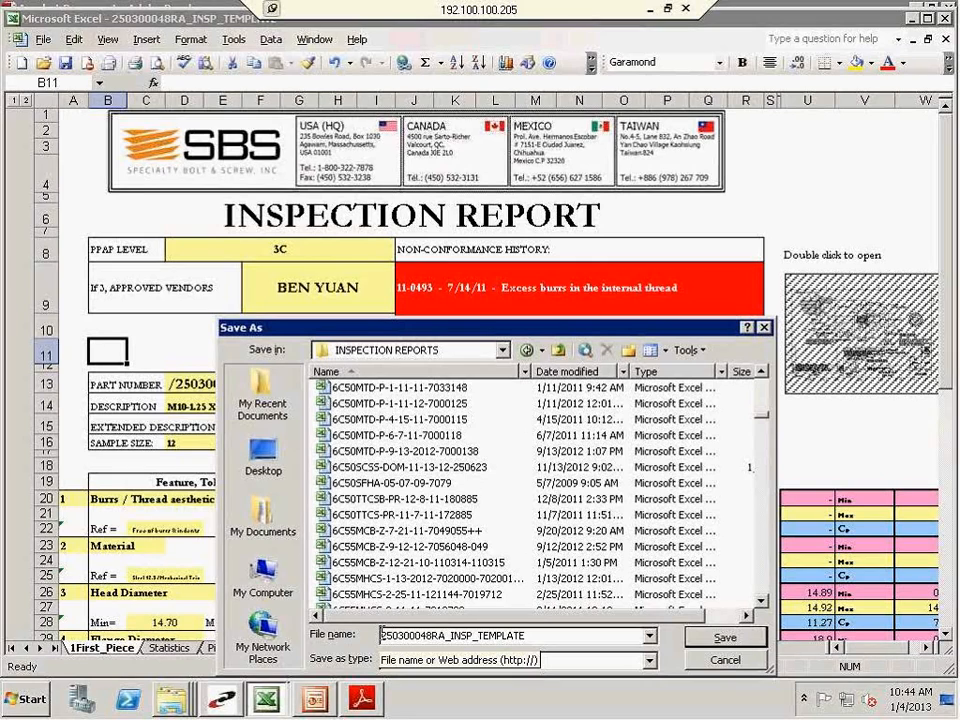
double_click(385, 634)
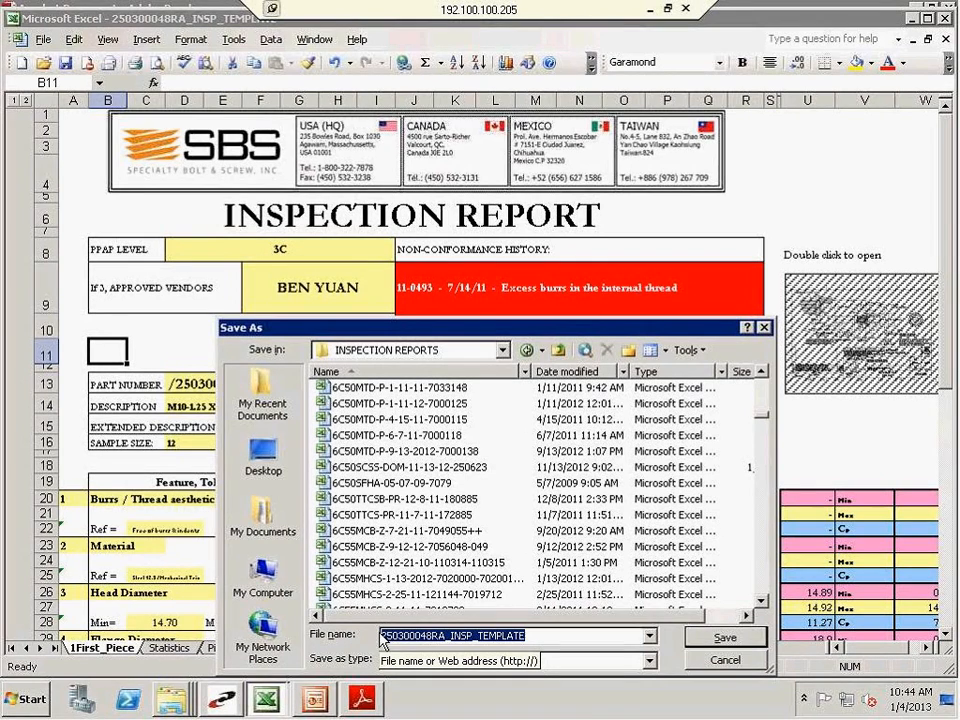
click(444, 635)
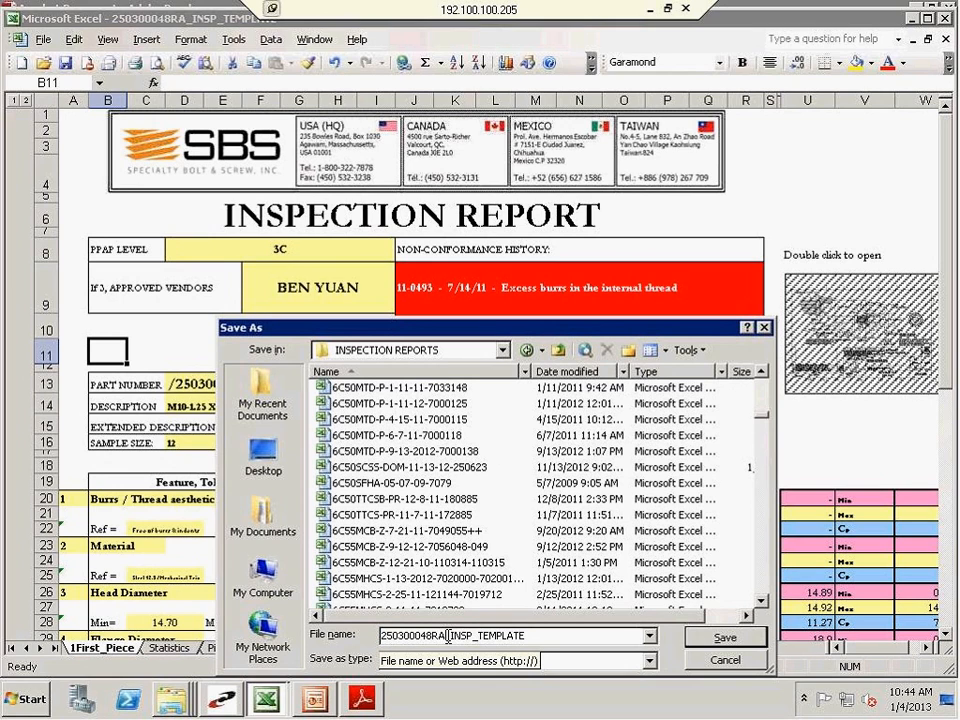
drag(448, 635, 542, 640)
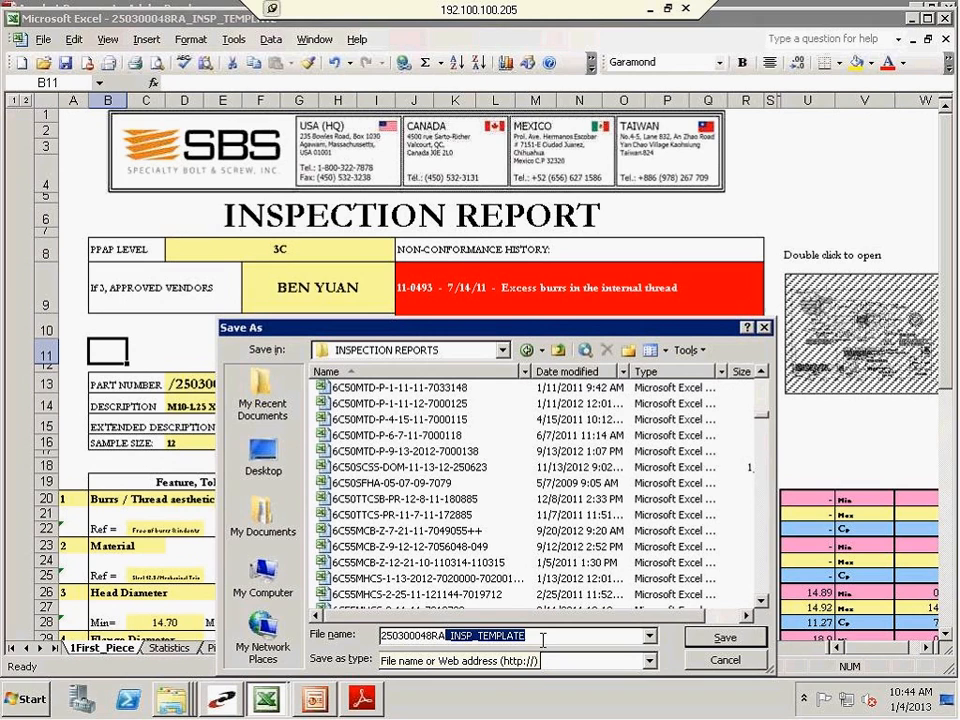
text(-)
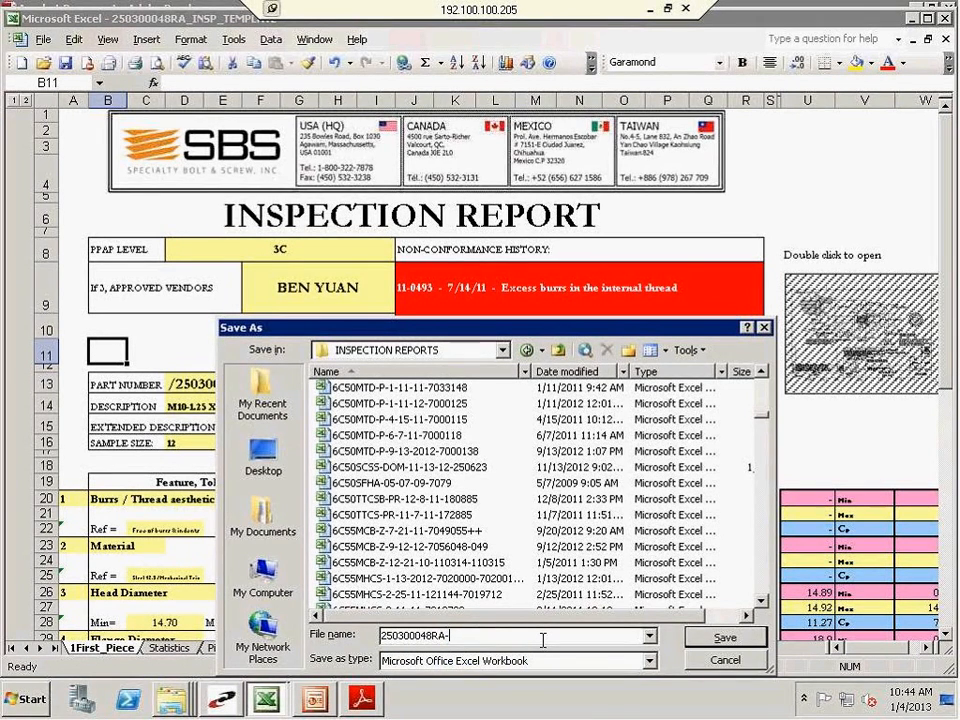
text(0 1-04-13-)
drag(405, 332, 397, 421)
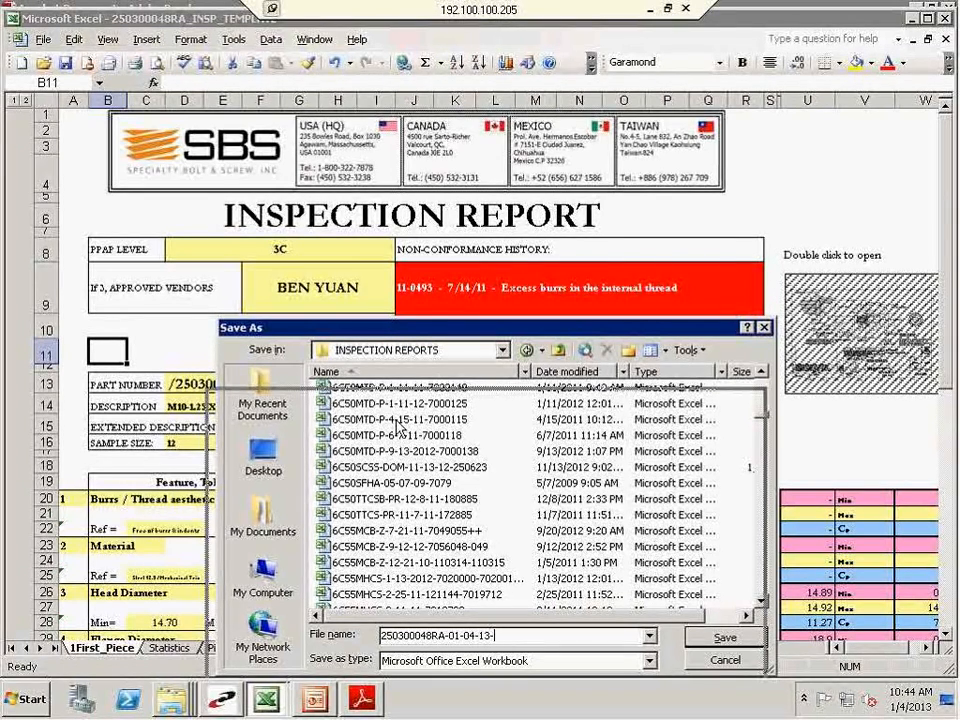
drag(397, 421, 396, 421)
drag(388, 420, 140, 92)
key(BackSpace)
key(BackSpace)
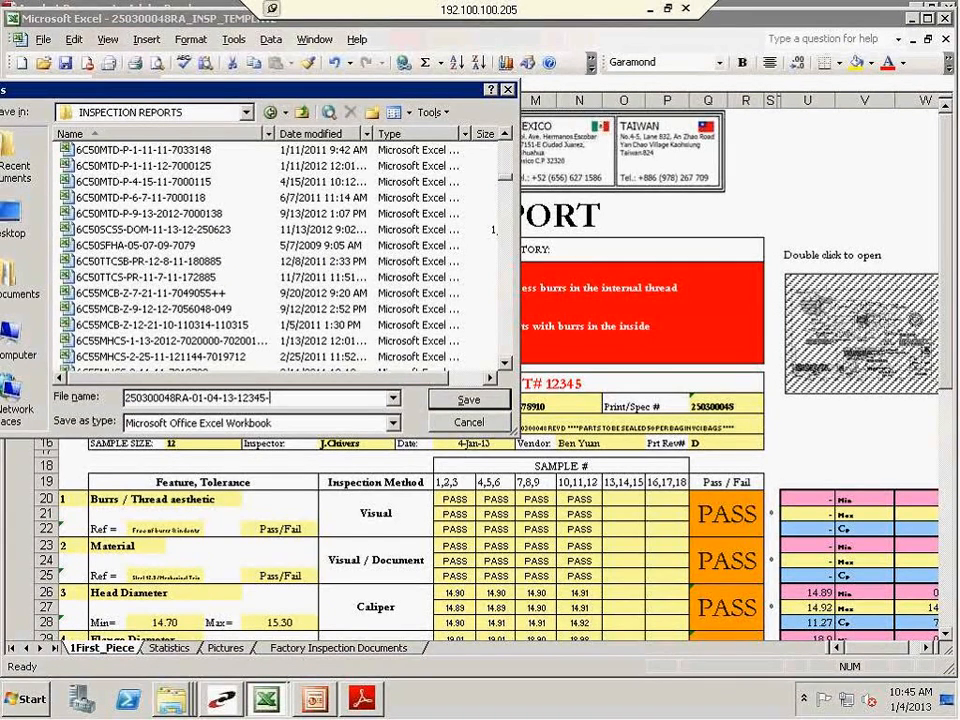
Try MX and RA as the ending of the file name after the lot number
text(MX)
key(BackSpace)
key(BackSpace)
text(RA)
key(BackSpace)
key(BackSpace)
text(US)
click(194, 398)
shift+click(235, 398)
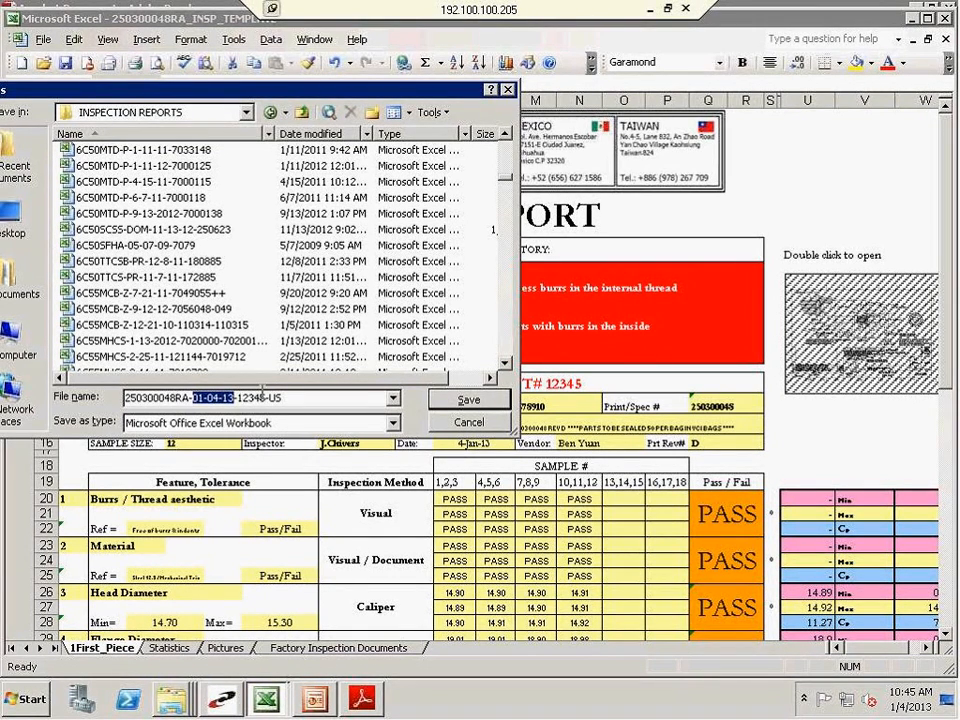
mouse_move(267, 398)
mouse_down()
mouse_move(286, 399)
mouse_move(270, 400)
mouse_up()
click(283, 400)
click(286, 400)
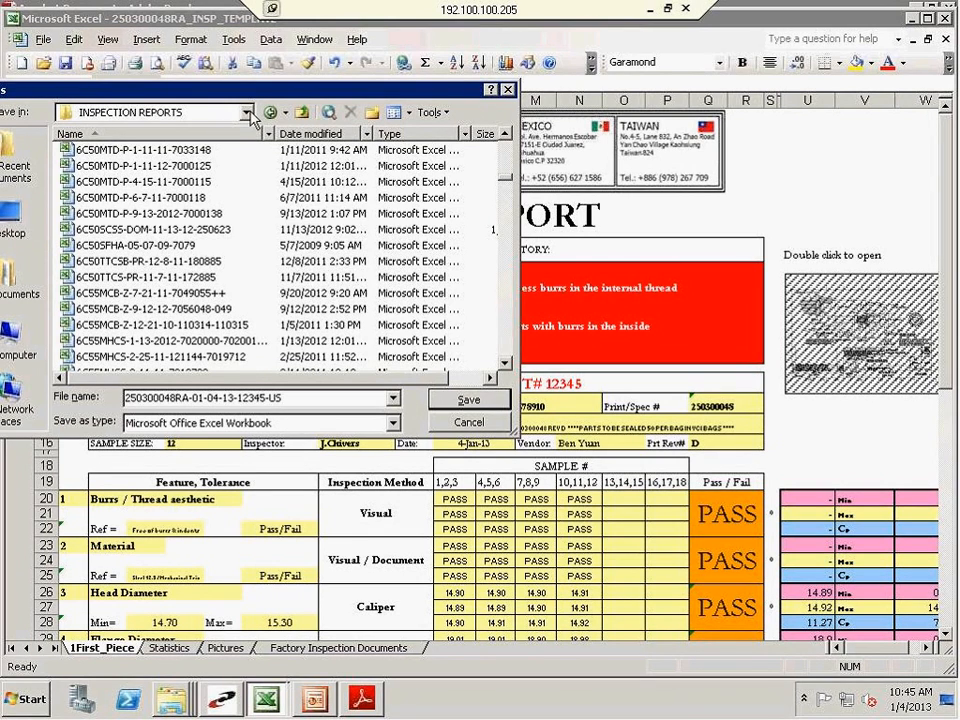
click(196, 112)
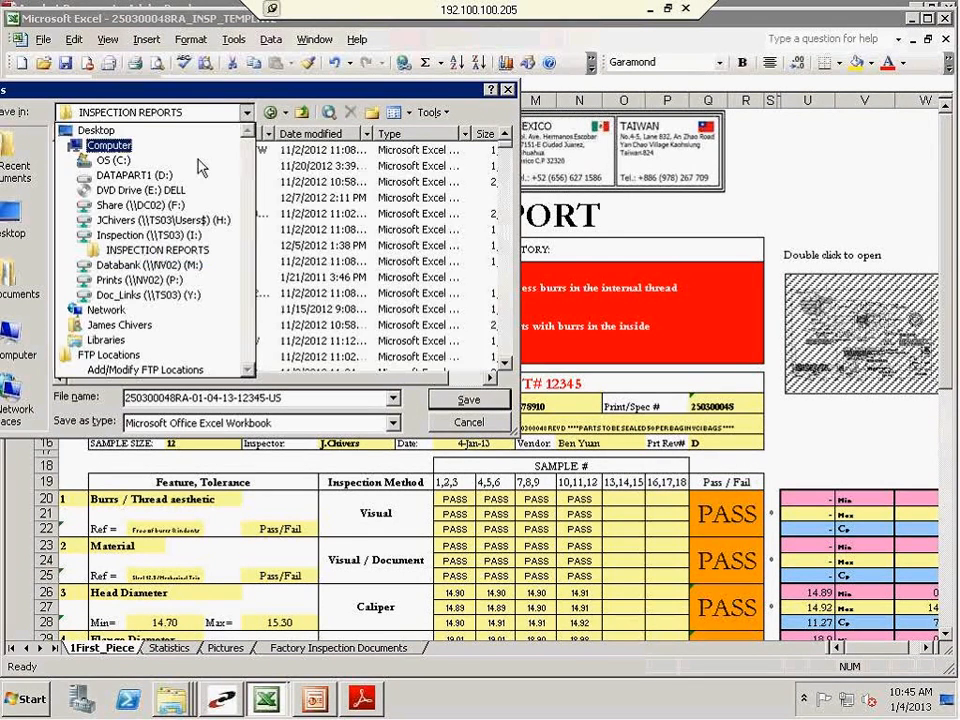
click(170, 254)
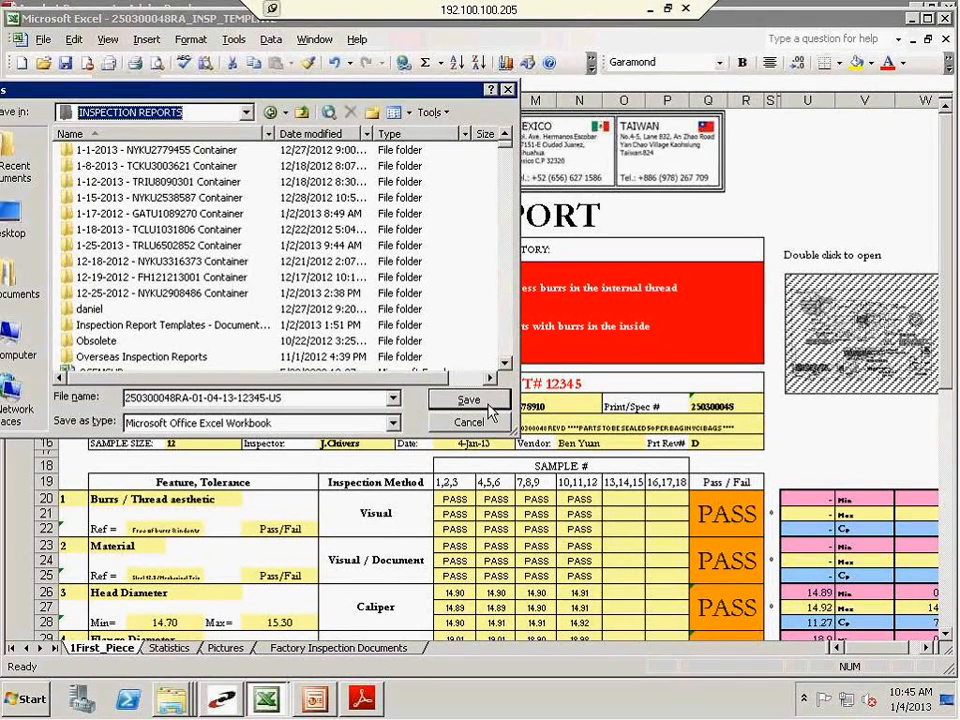
click(488, 403)
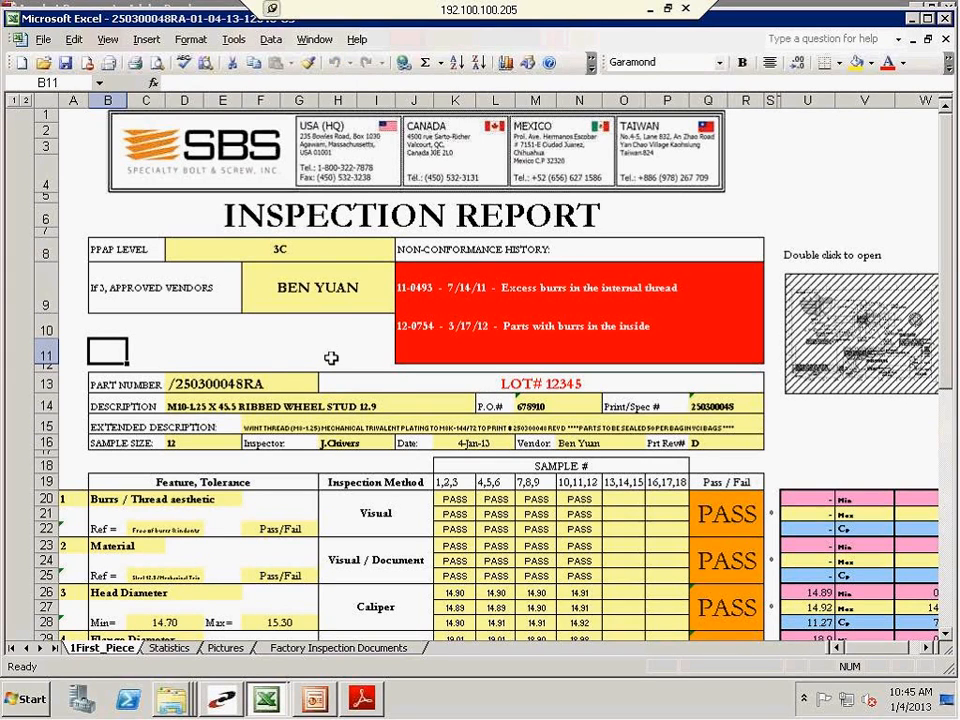
Review the saved report's inspector and date fields, its feature results and the acceptance block at the end
scroll(256, 371, down, 1)
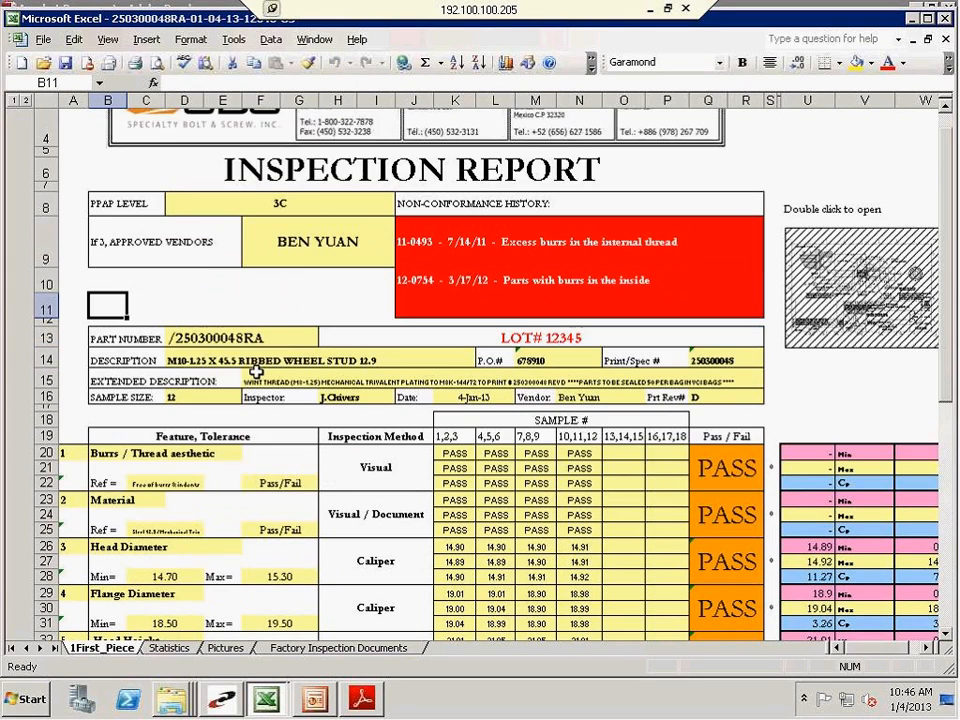
scroll(256, 371, down, 3)
click(345, 179)
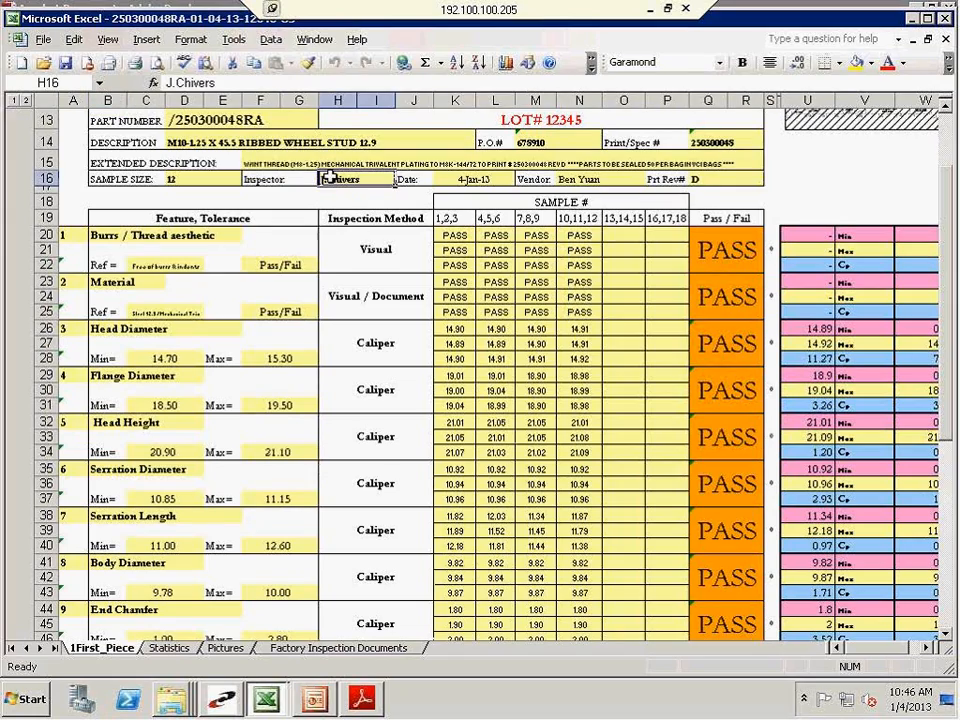
click(490, 179)
scroll(511, 233, up, 2)
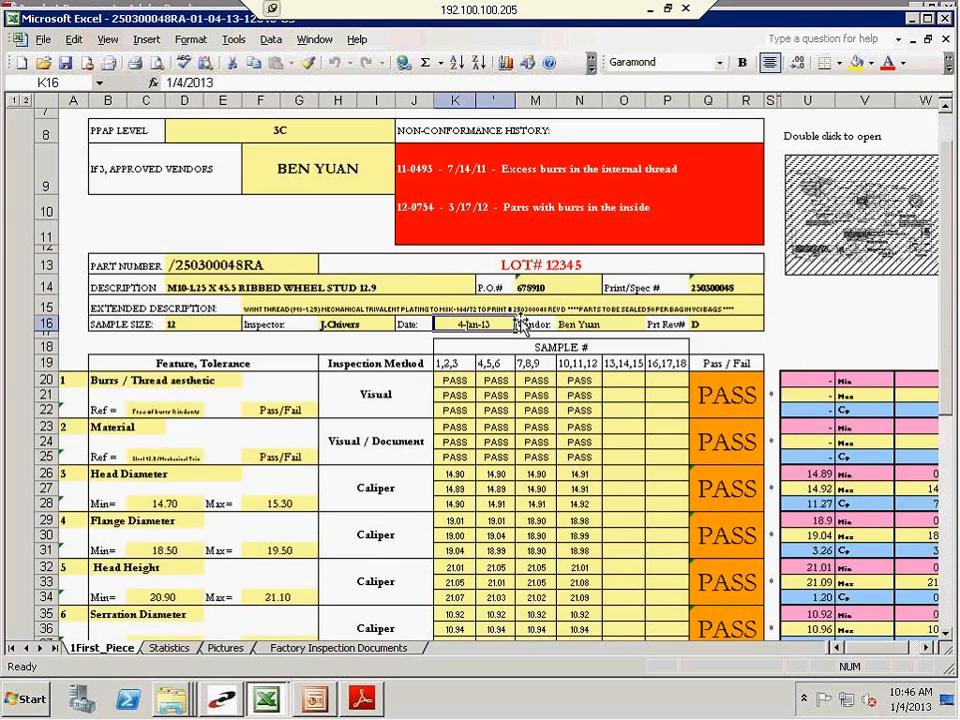
scroll(519, 335, down, 1)
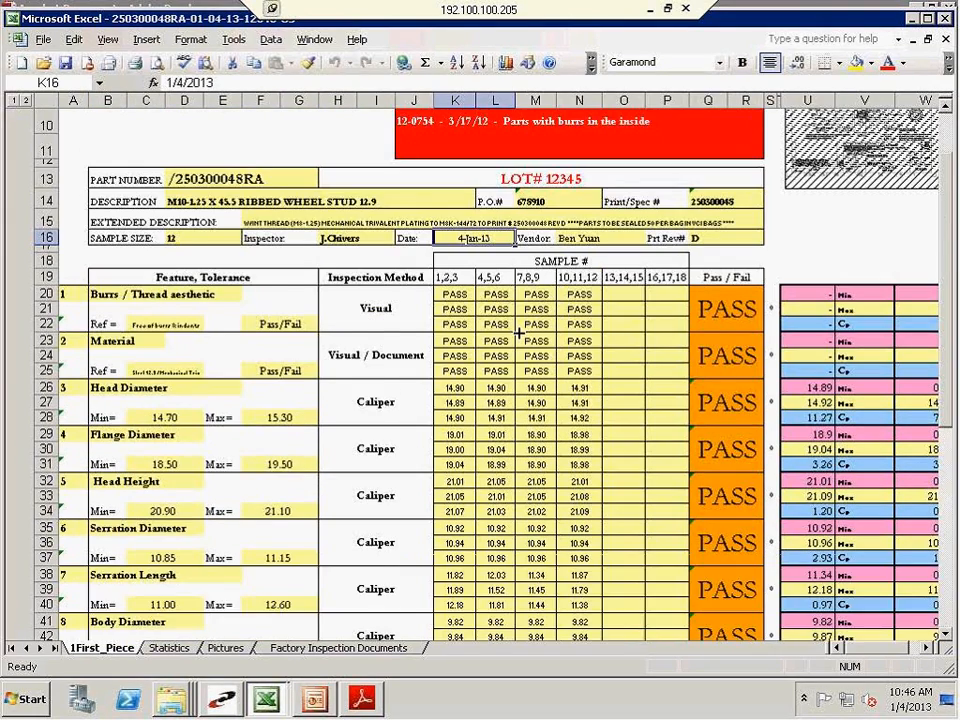
scroll(519, 400, down, 9)
scroll(519, 436, down, 2)
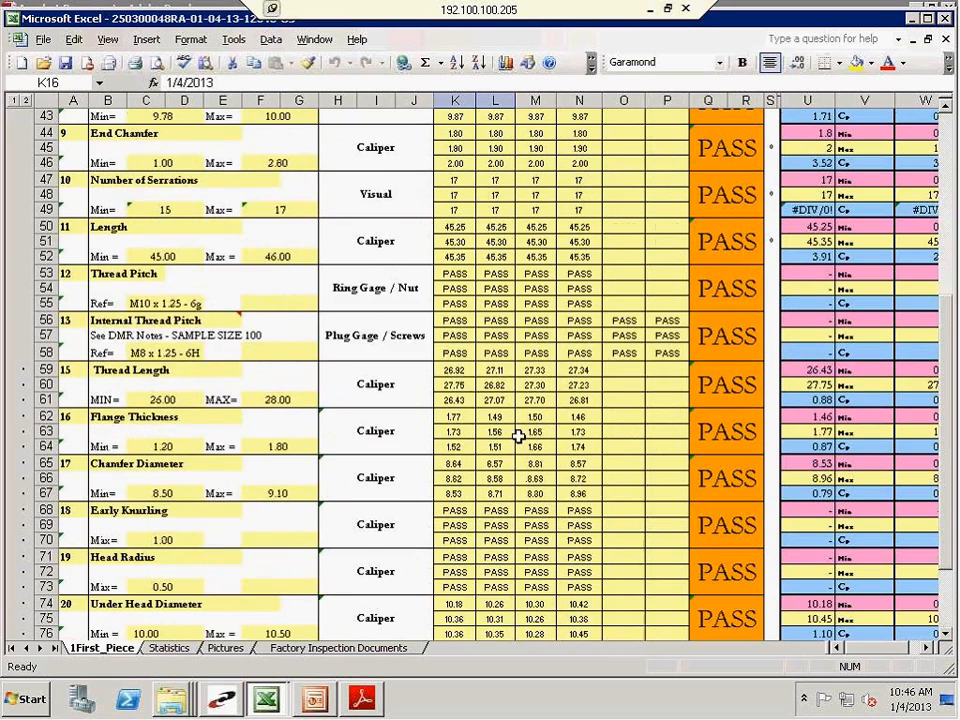
scroll(519, 436, down, 4)
click(745, 625)
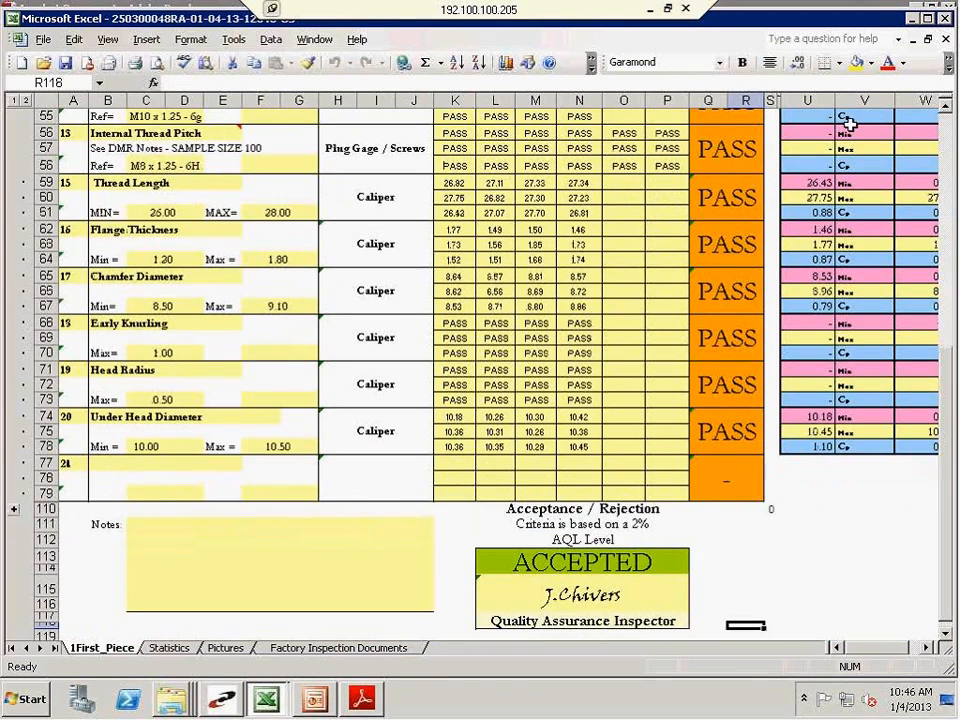
Close both open inspection report workbooks and switch to the item inquiry in Epicor Prophet 21
click(945, 47)
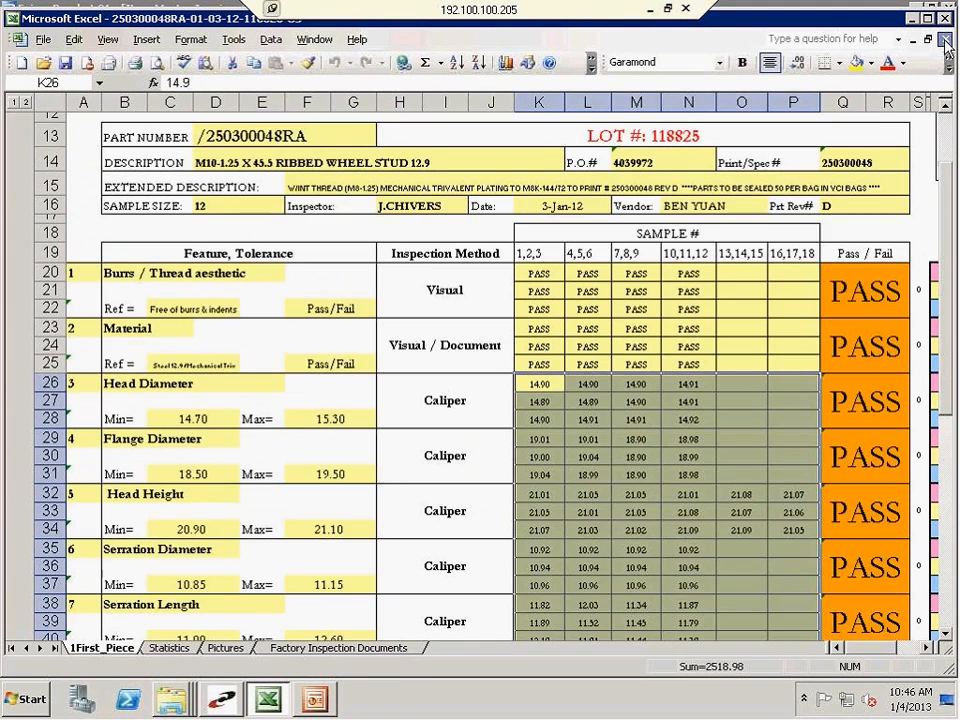
click(945, 40)
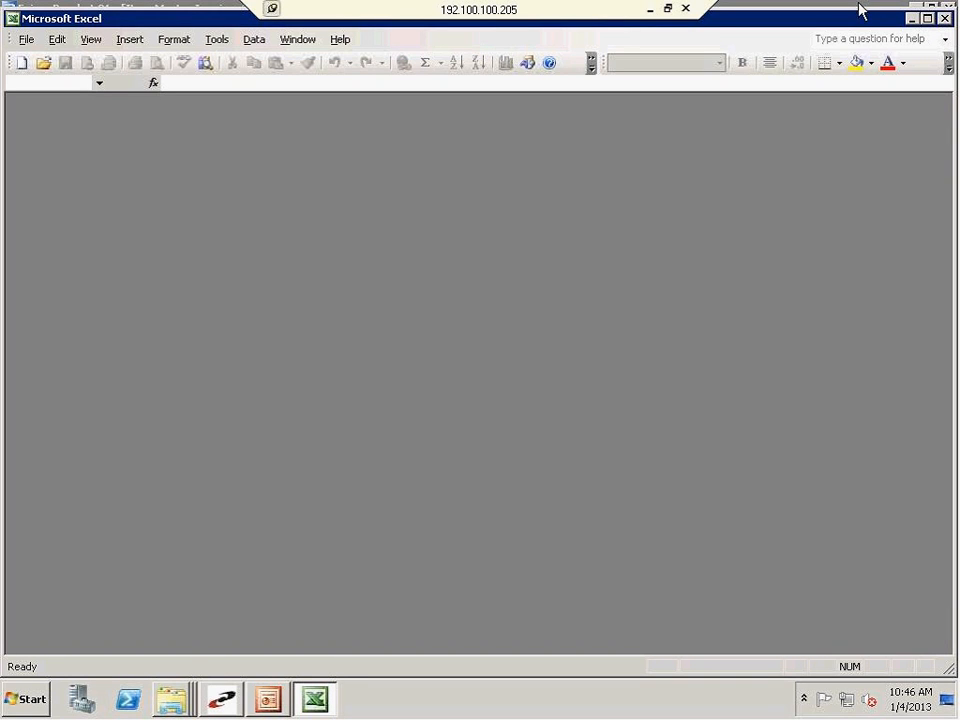
click(222, 699)
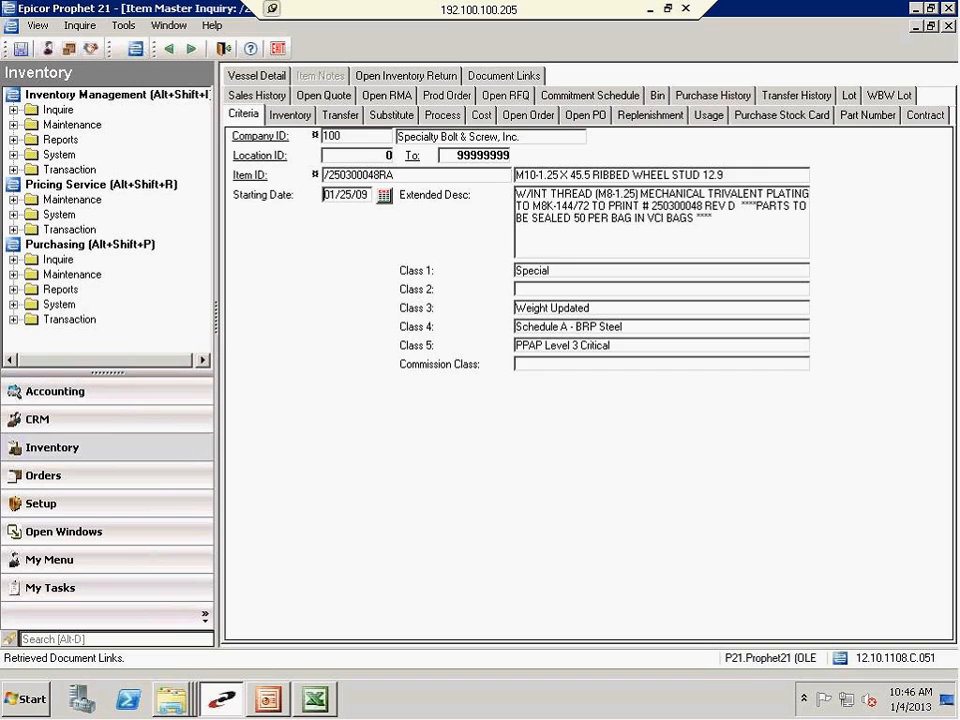
Open the linked INSPECTION REPORT TEMPLATE from the document links of item /250300048RA
click(504, 75)
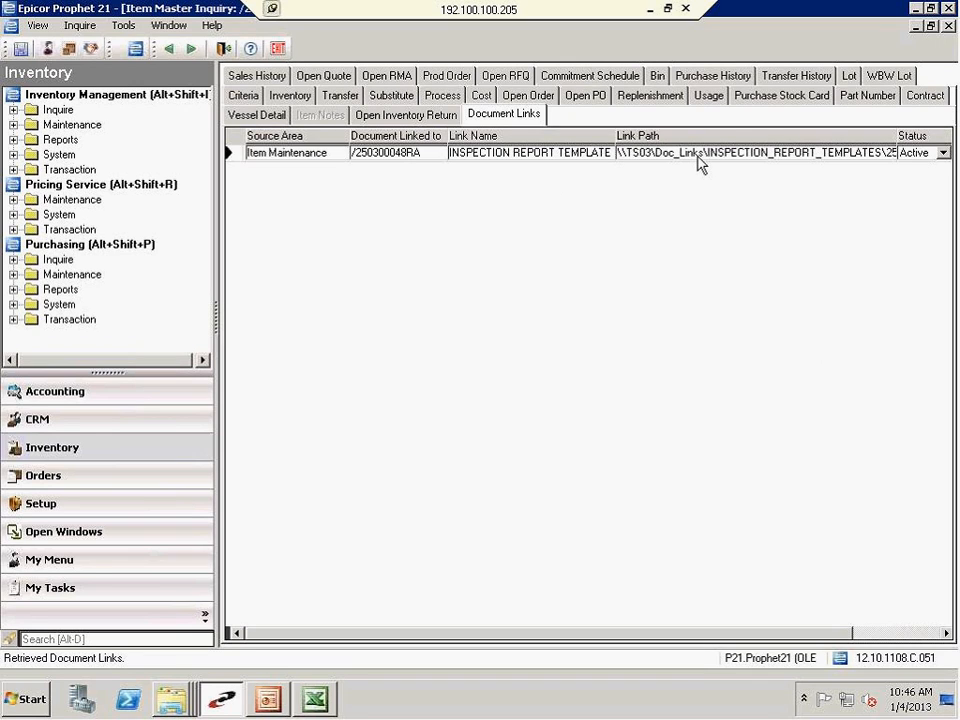
right_click(686, 159)
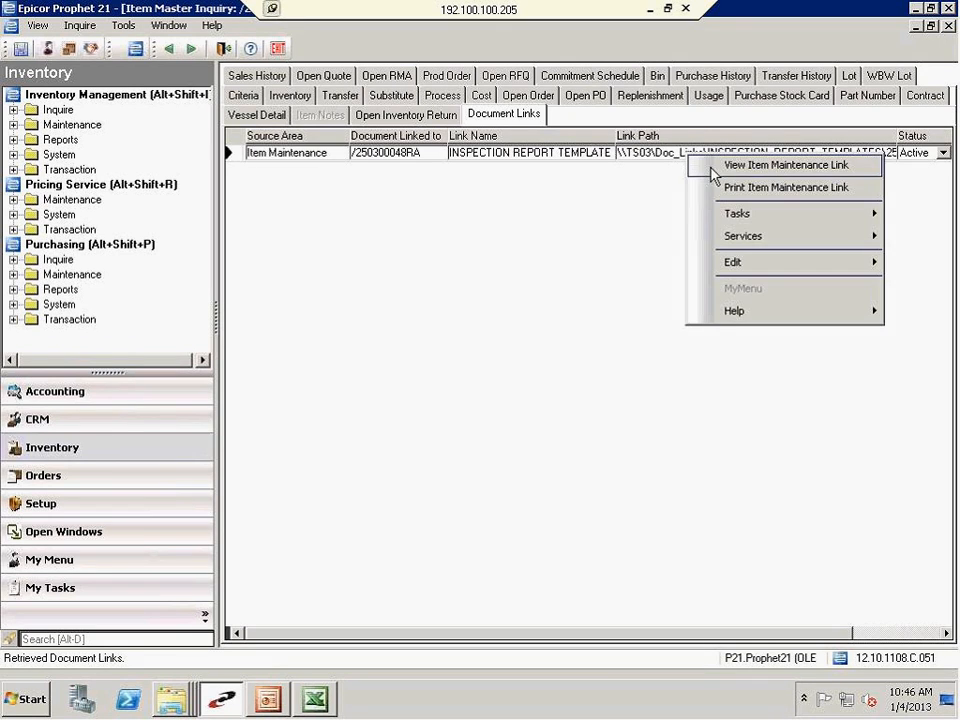
click(714, 168)
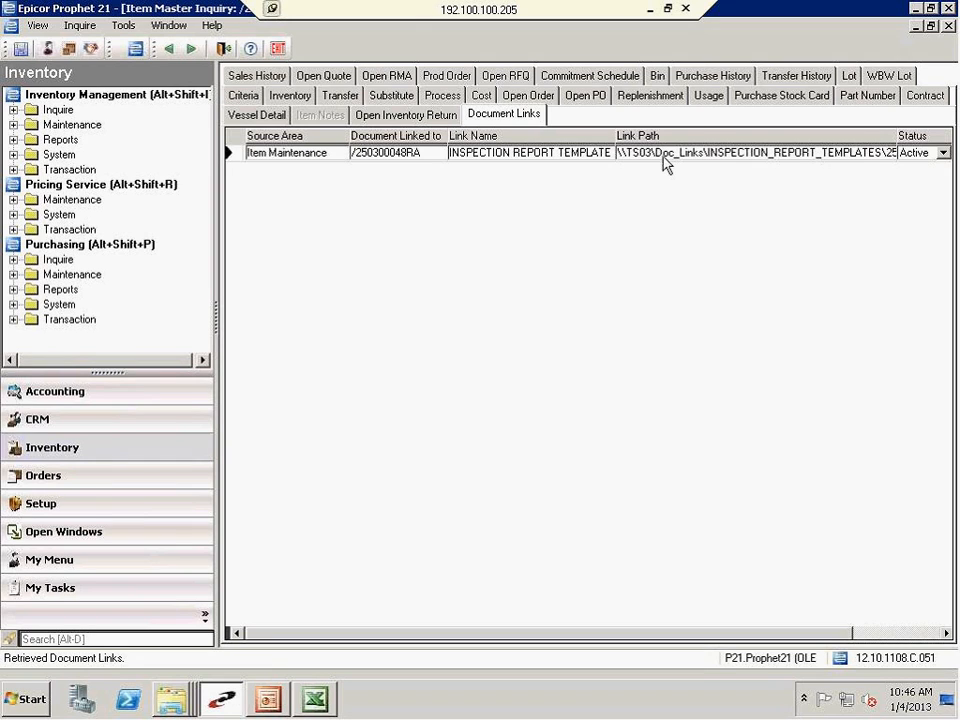
right_click(664, 164)
click(690, 172)
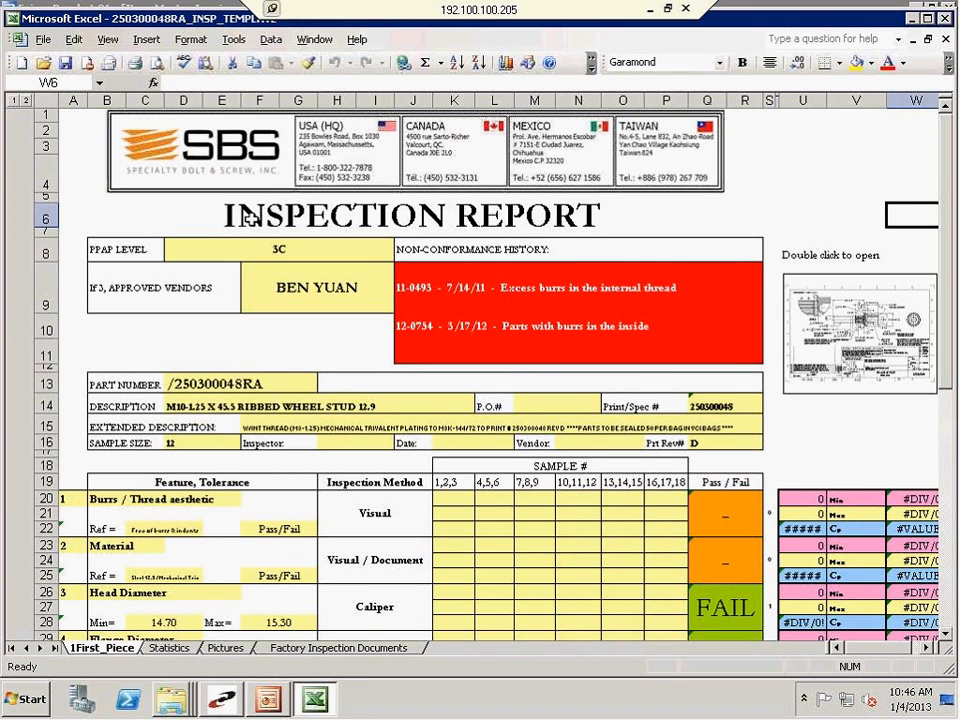
Append / EPS to the approved vendors entry in cell F9 of the template
click(145, 349)
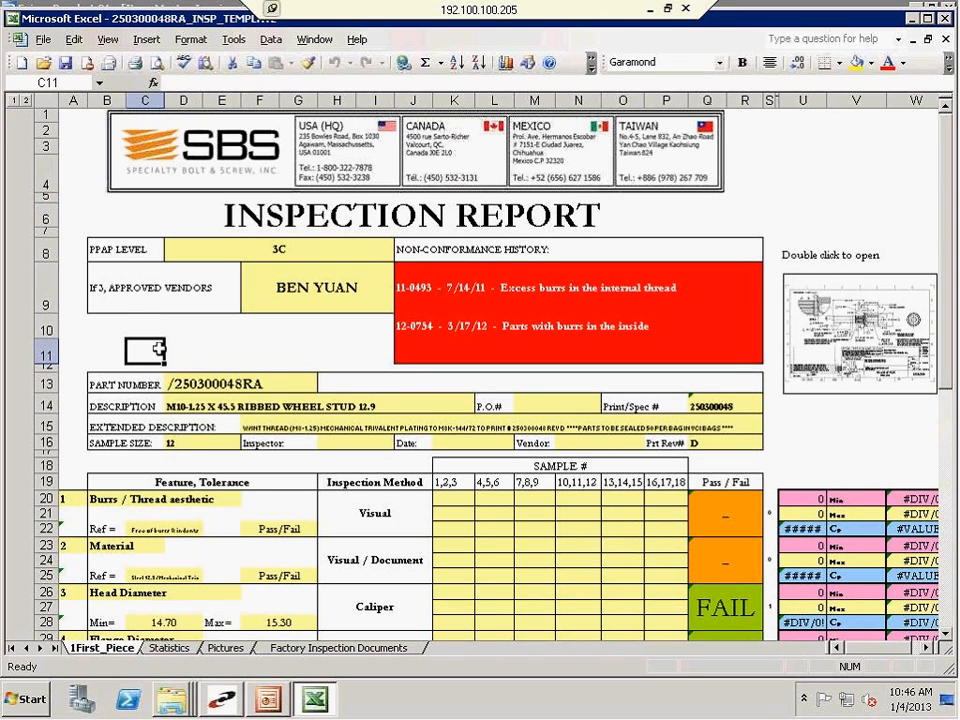
click(105, 335)
click(104, 351)
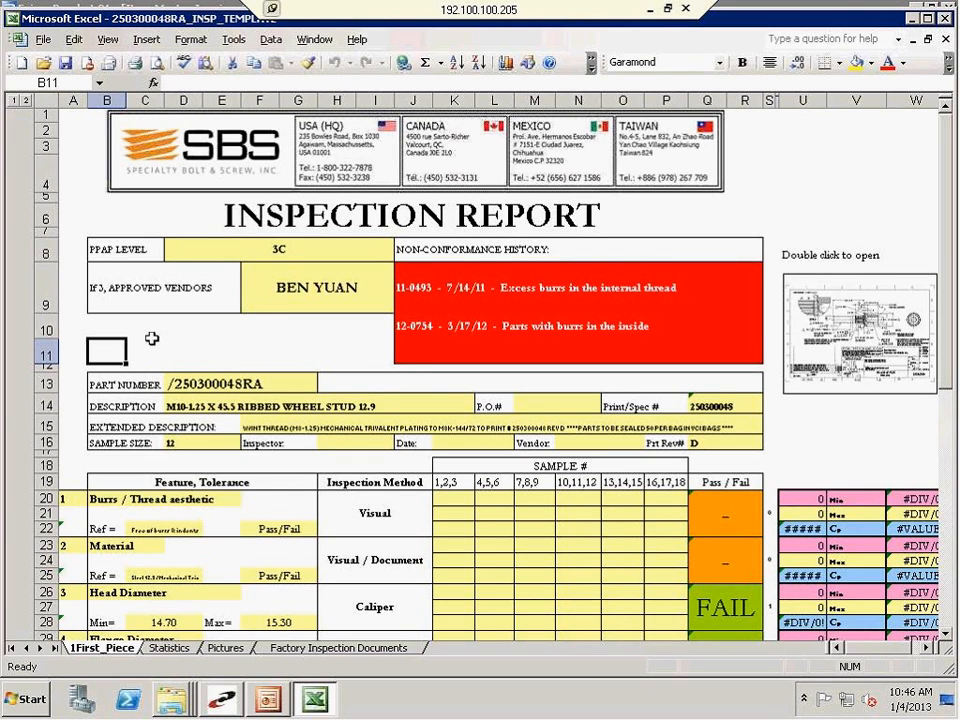
click(263, 302)
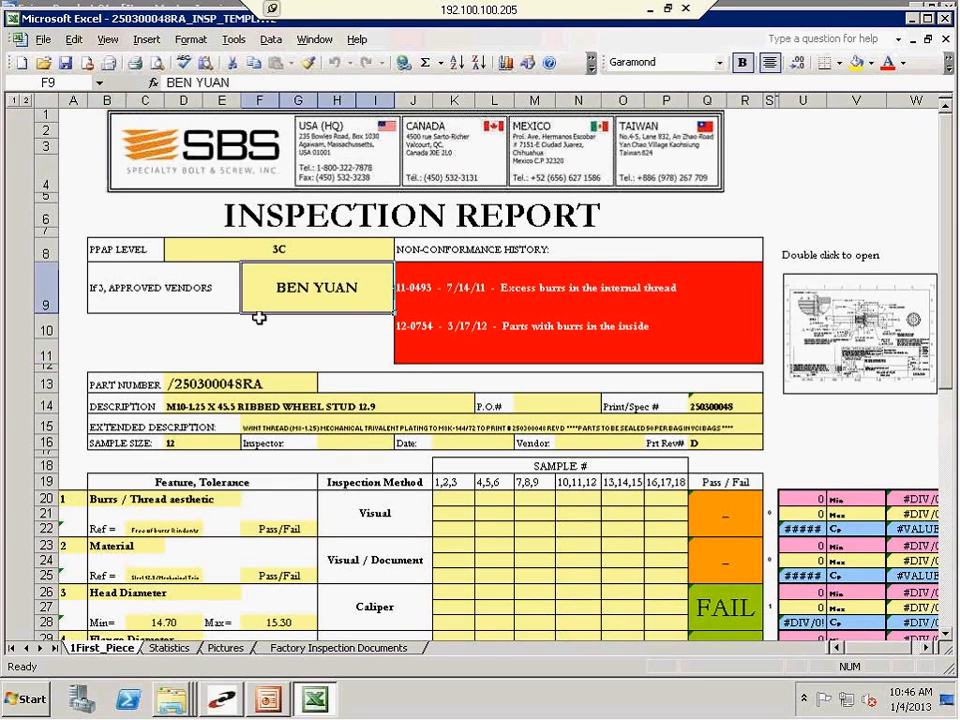
click(273, 82)
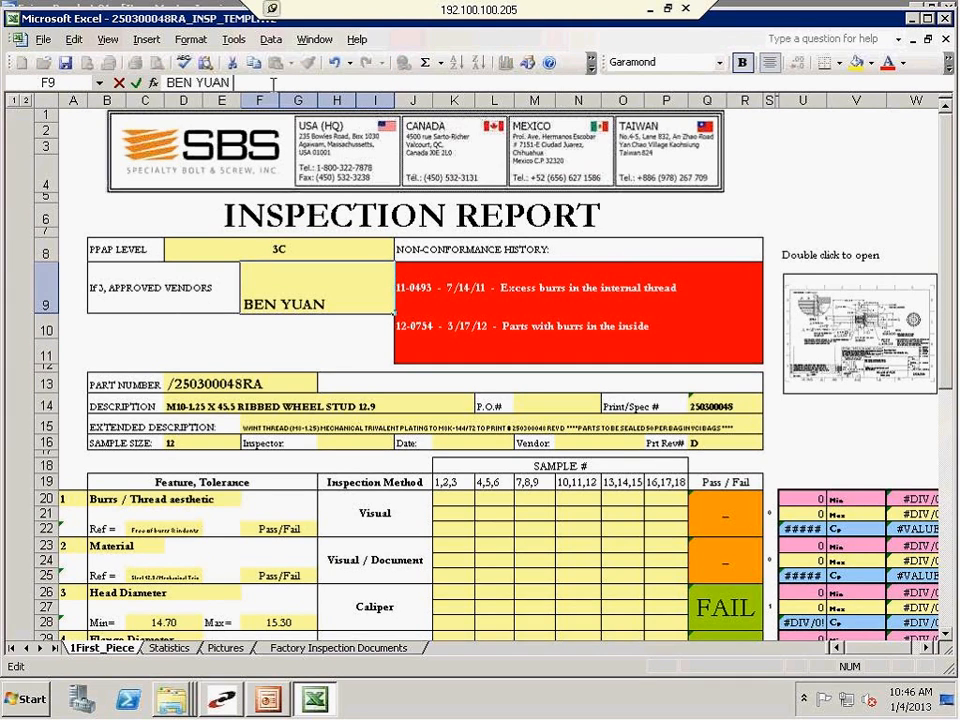
text(/ EPS)
key(Return)
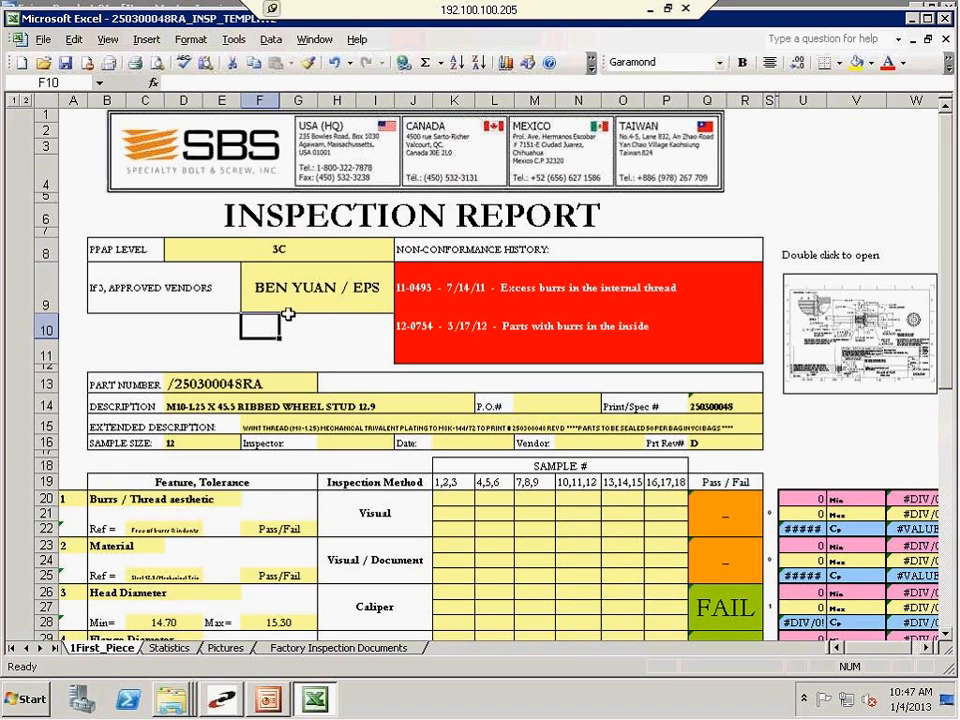
Add the entry 13-0001 - 1/4/12 - Chamfer was undersized to the non-conformance history in cell J11
click(578, 350)
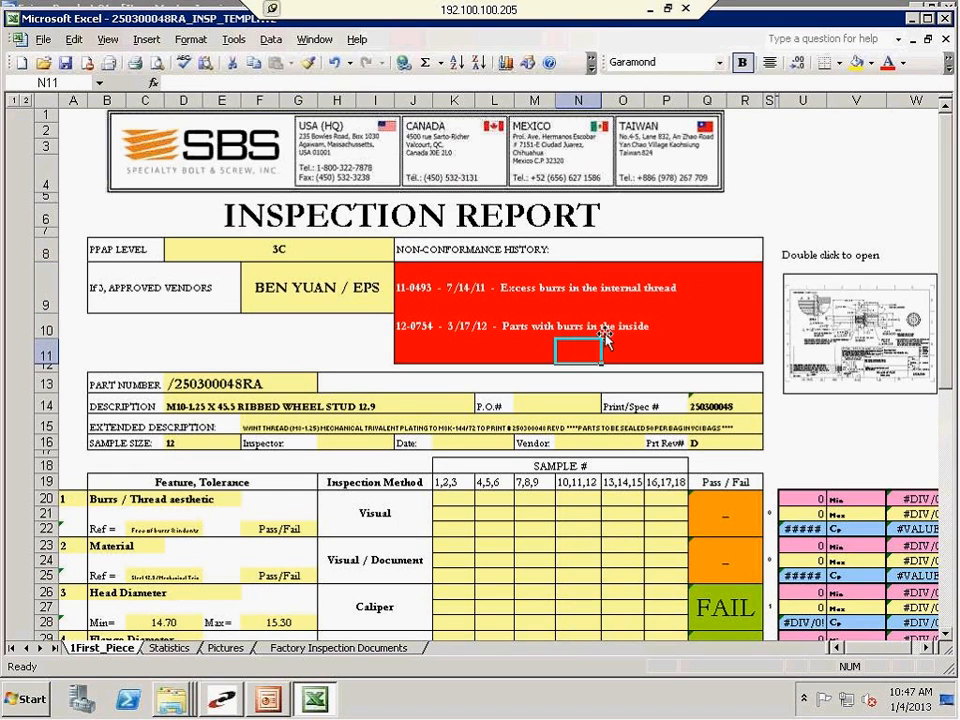
click(414, 344)
text(13-0001 -)
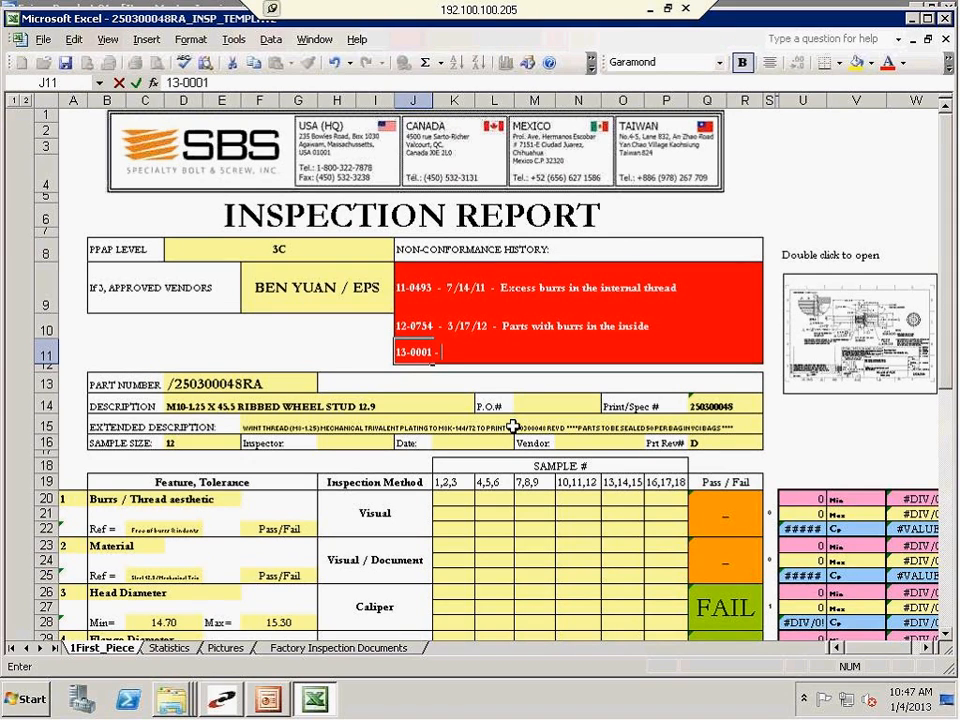
text( 1/4/12 - Chamfer was undersized)
key(Return)
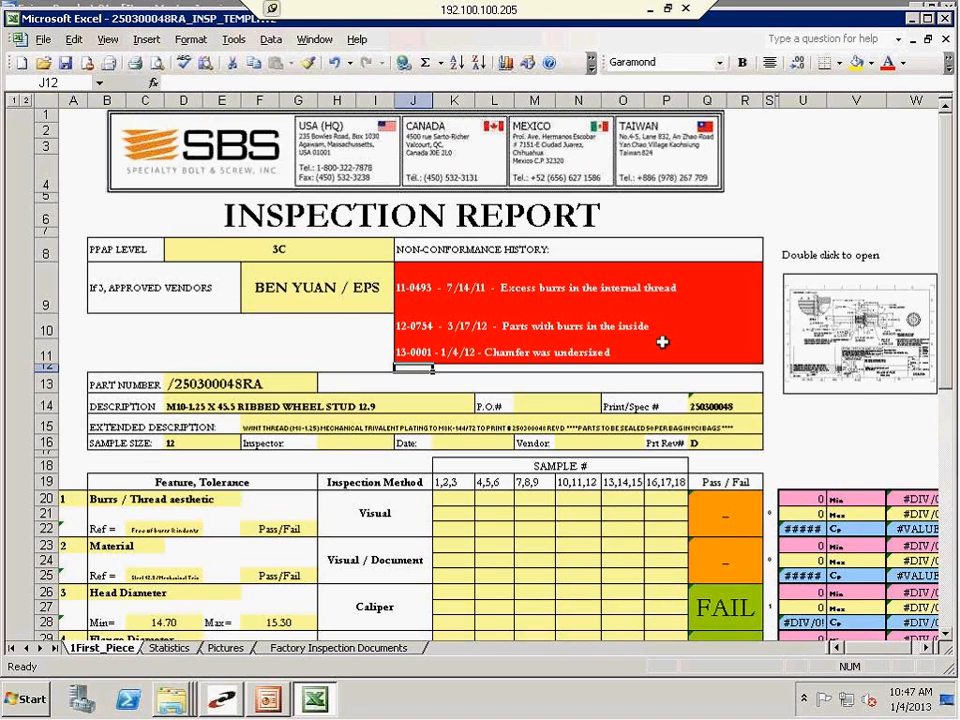
Set the print revision (Prt Rev#) in cell Q16 to E
click(910, 378)
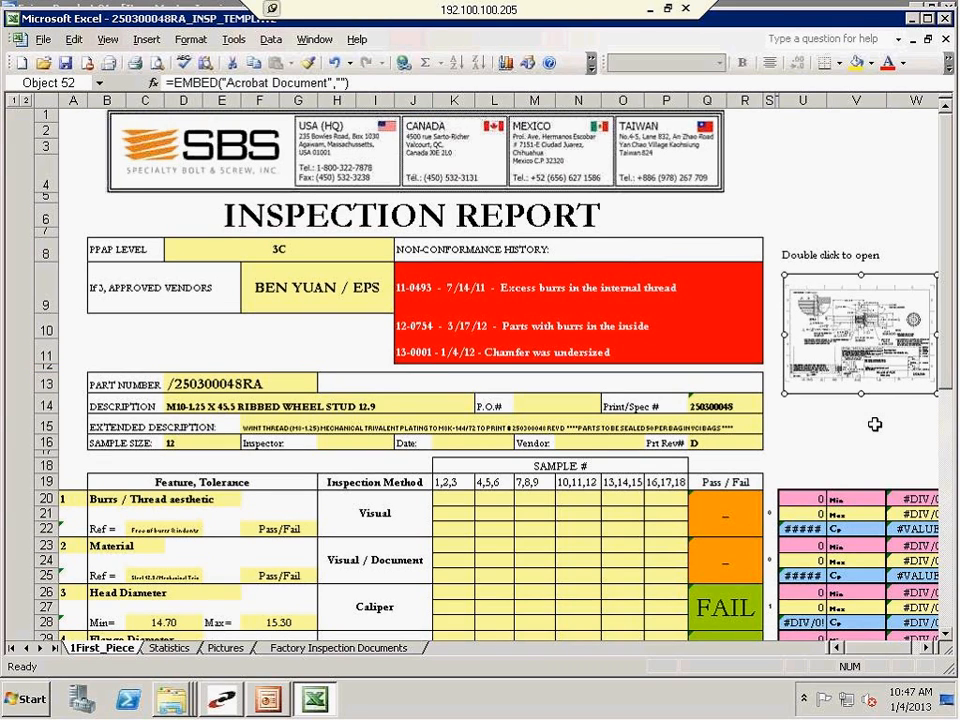
click(723, 445)
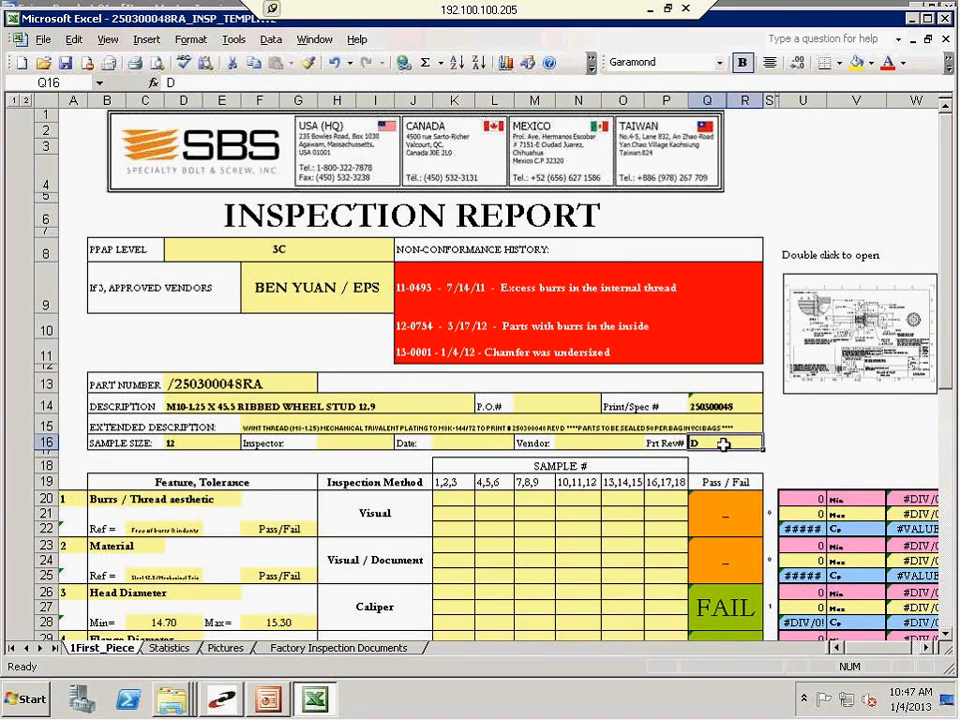
text(E)
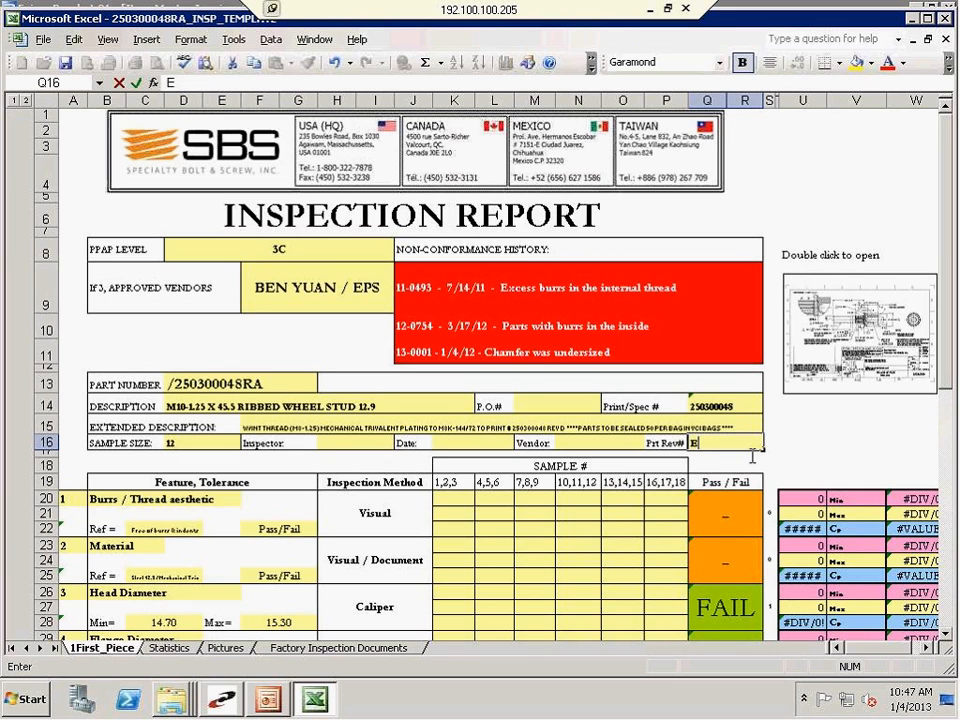
key(Return)
Change the revision letter in the extended description in cell F15 so that it reads REV E
click(349, 424)
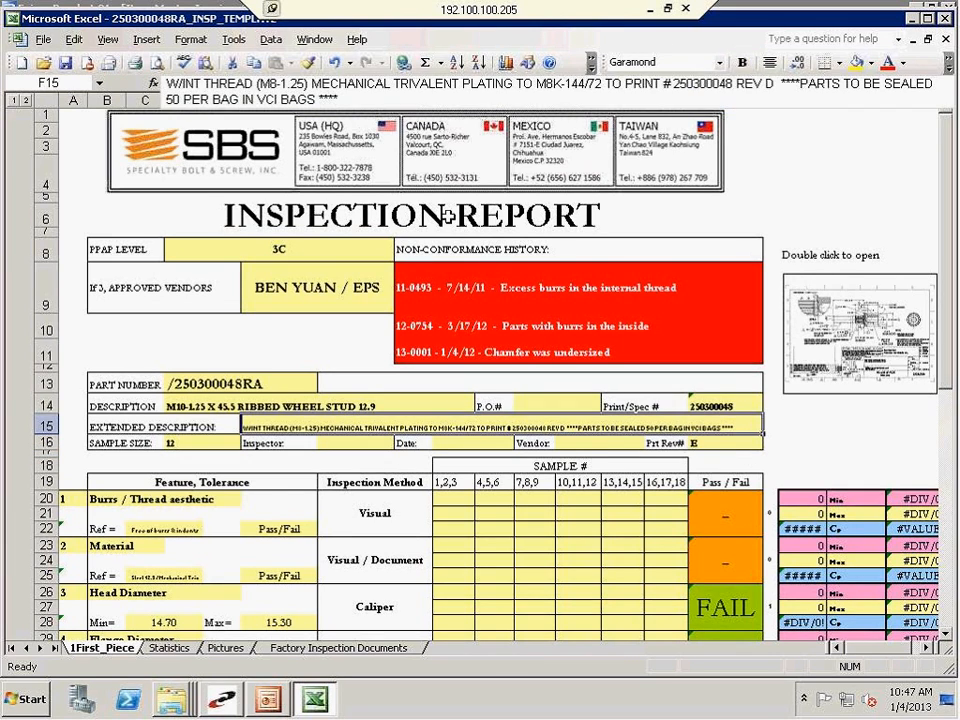
click(768, 86)
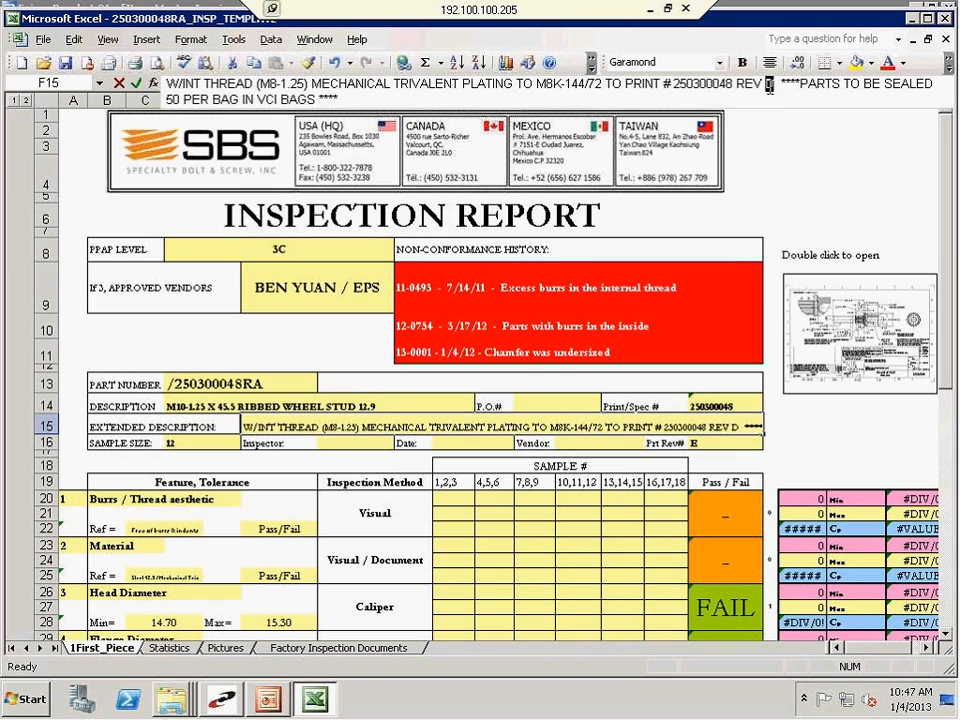
text(E)
click(838, 345)
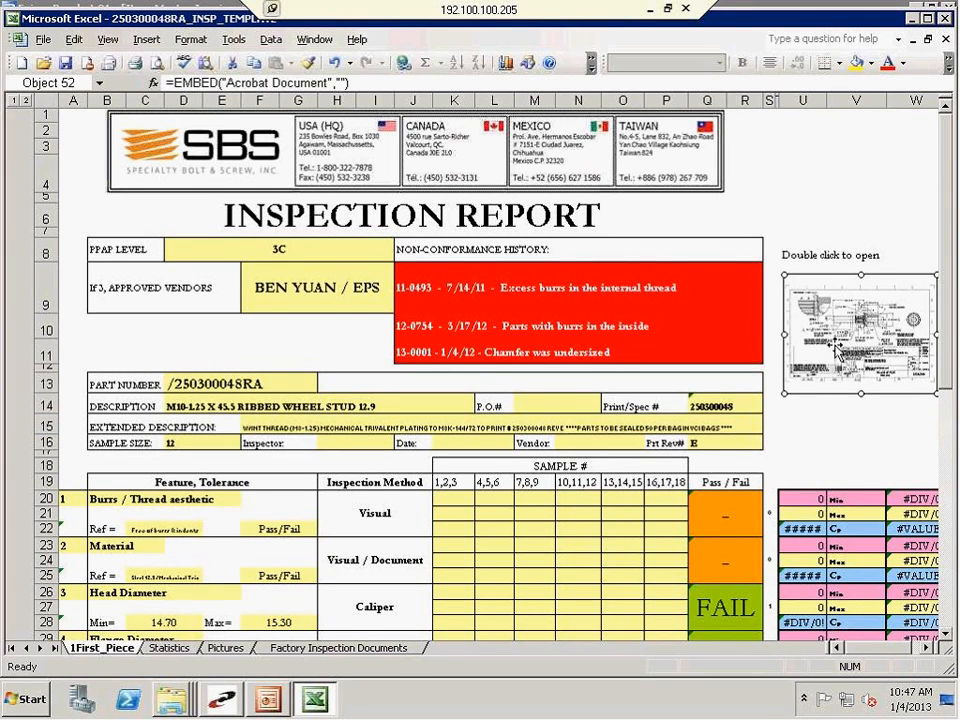
right_click(838, 345)
click(797, 440)
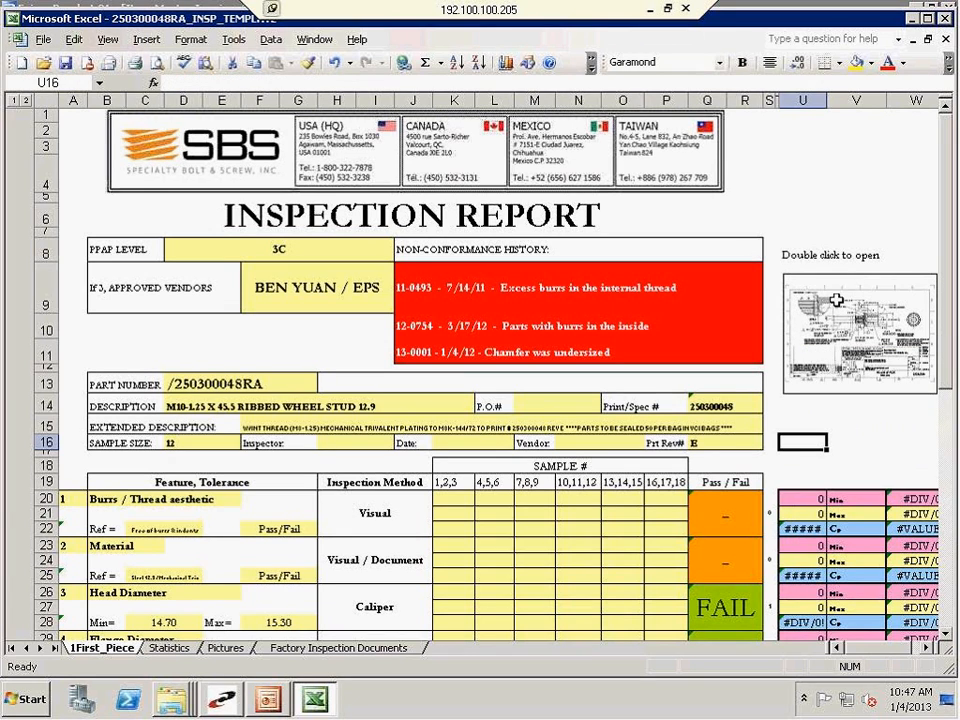
click(848, 453)
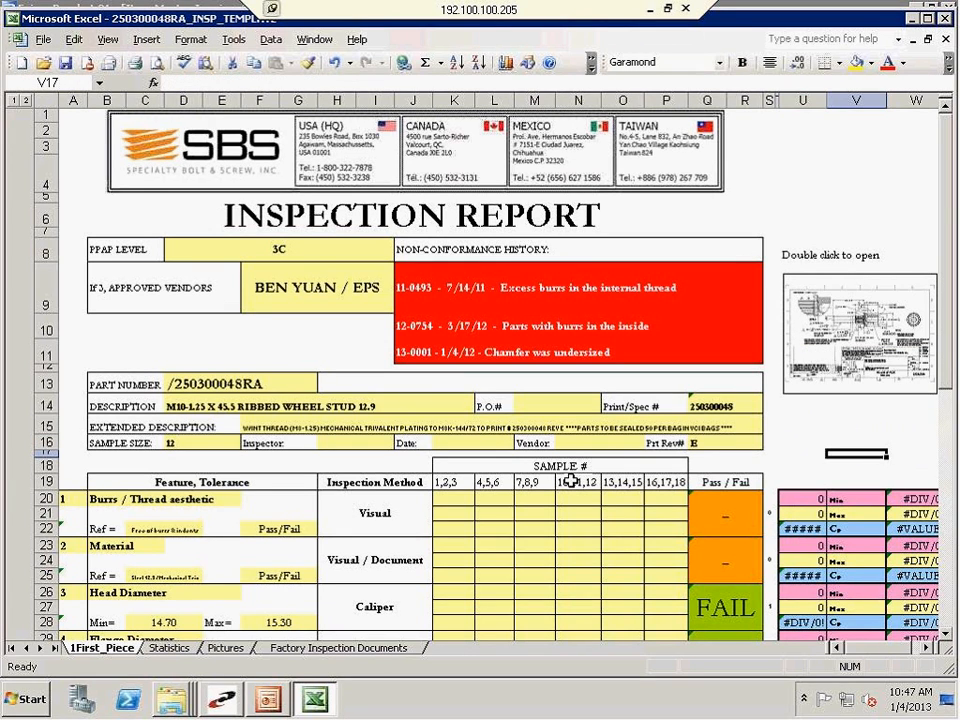
Add Chamfer Angle as the name of feature 21 in cell B77 of the inspection template
scroll(570, 481, down, 3)
scroll(512, 447, down, 1)
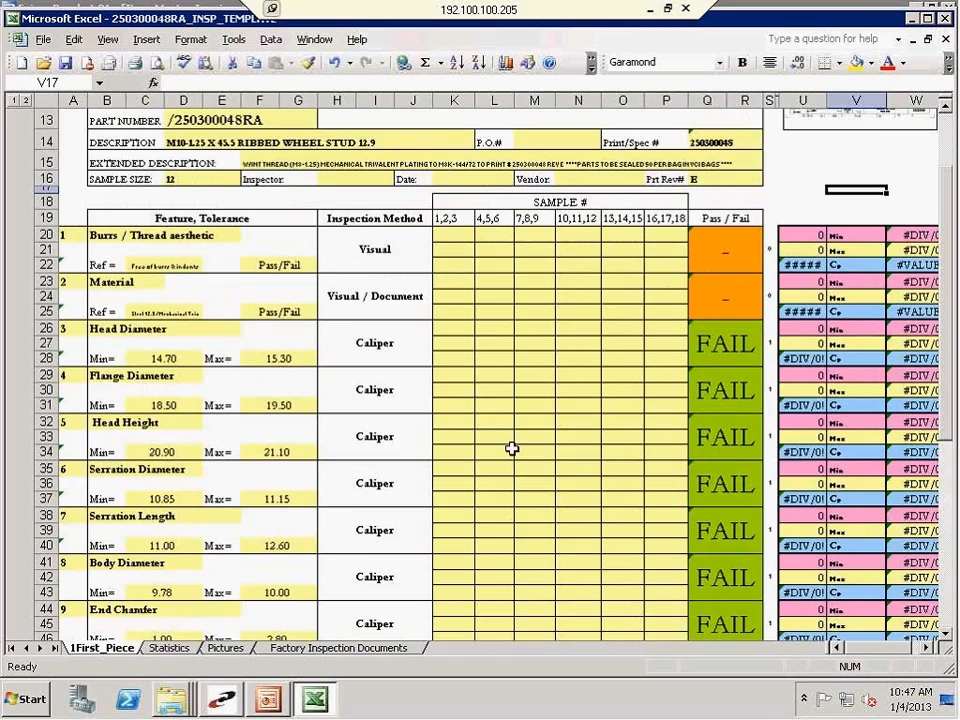
scroll(482, 439, down, 4)
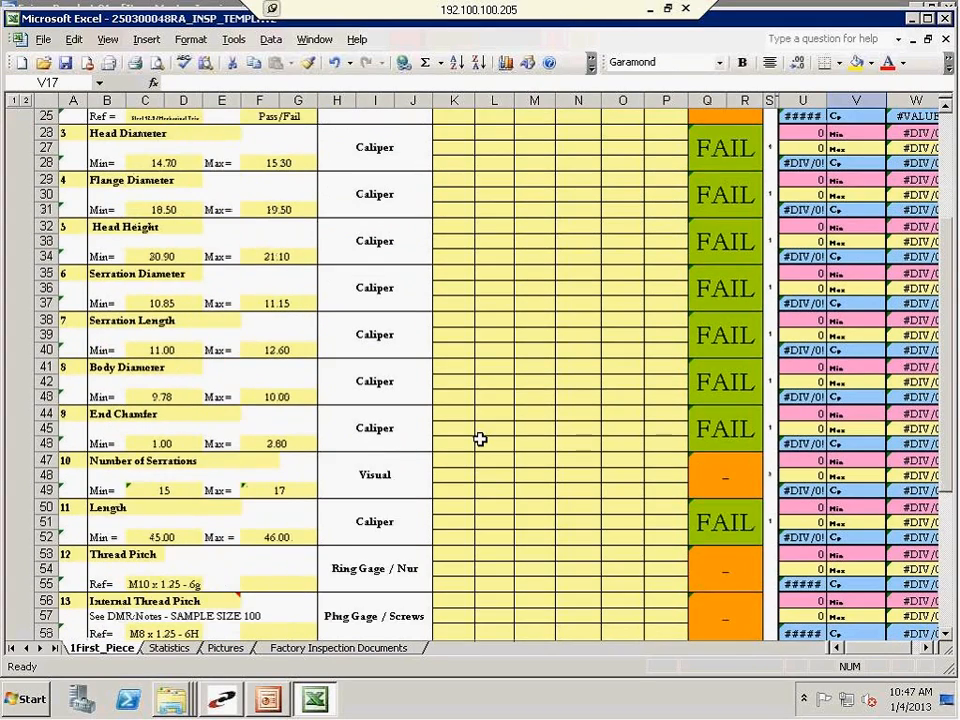
scroll(480, 439, down, 5)
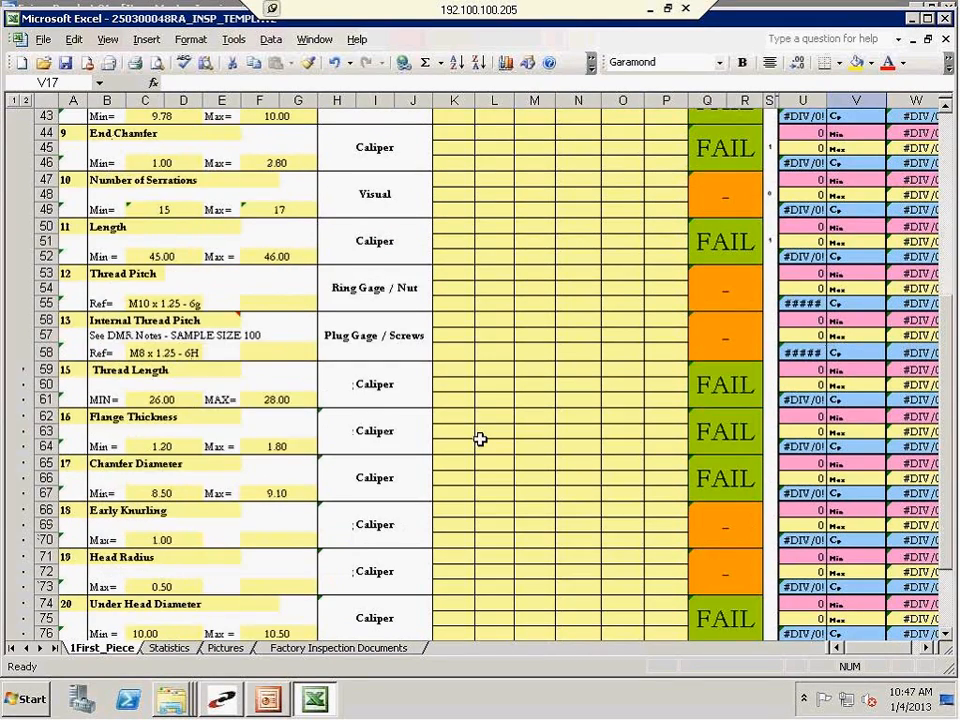
scroll(480, 439, down, 2)
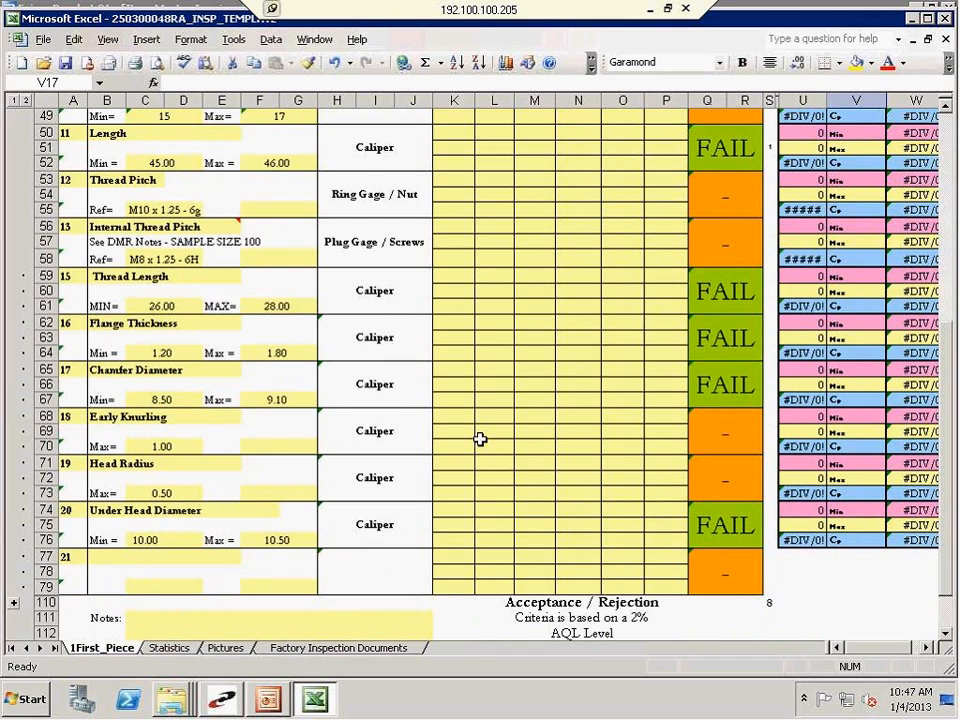
click(108, 557)
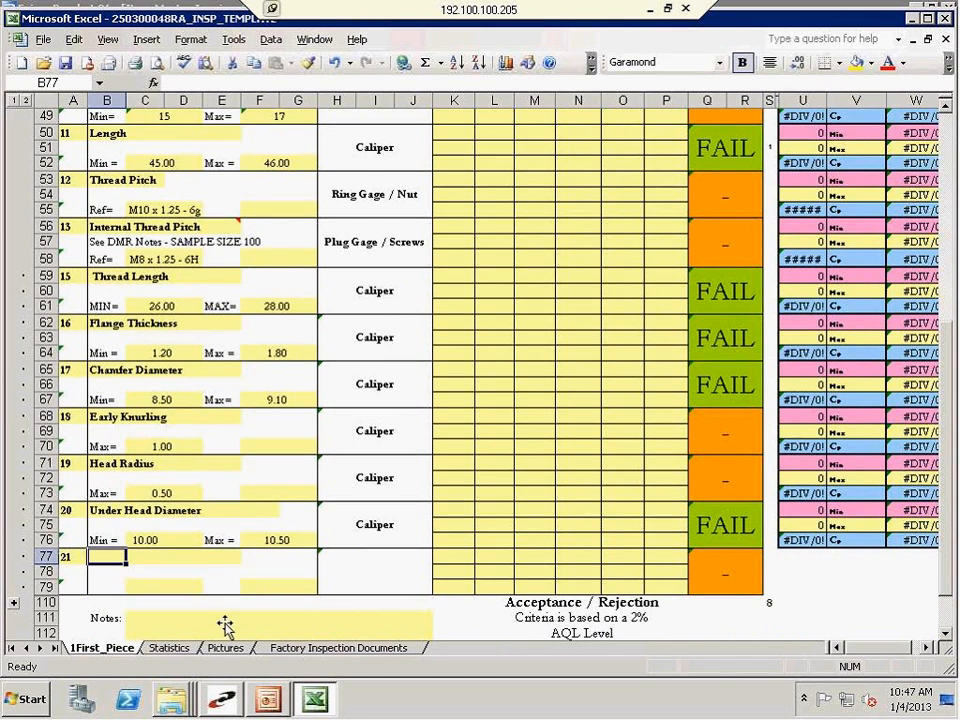
text(CH)
text(amfer A)
text(ngle)
key(Return)
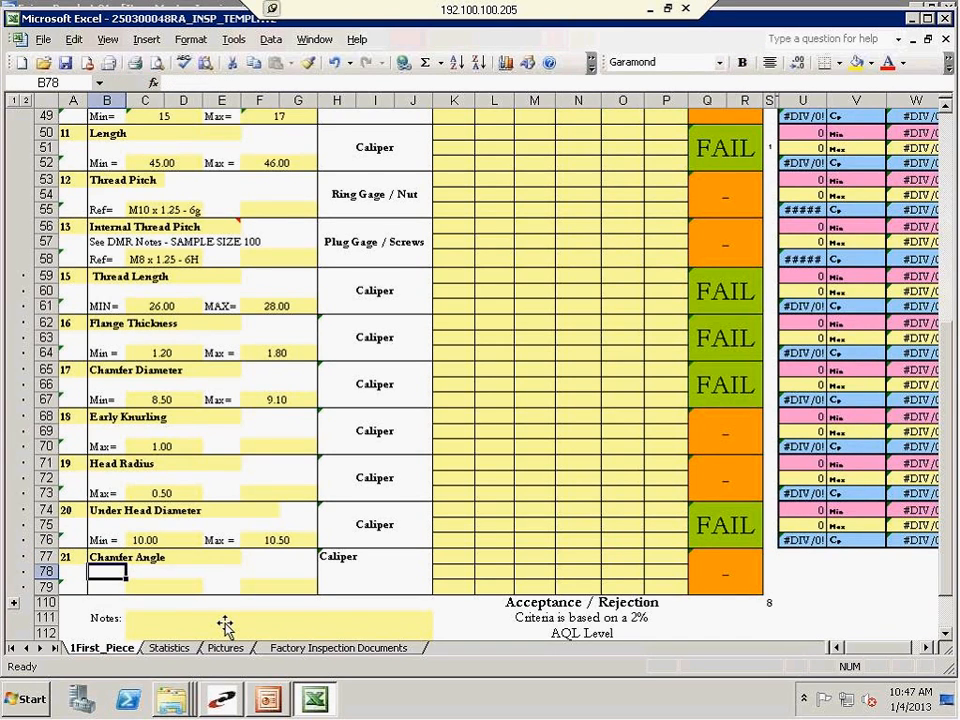
Open the embedded part print and examine the chamfer angle and the unspecified angle tolerance
scroll(561, 347, up, 13)
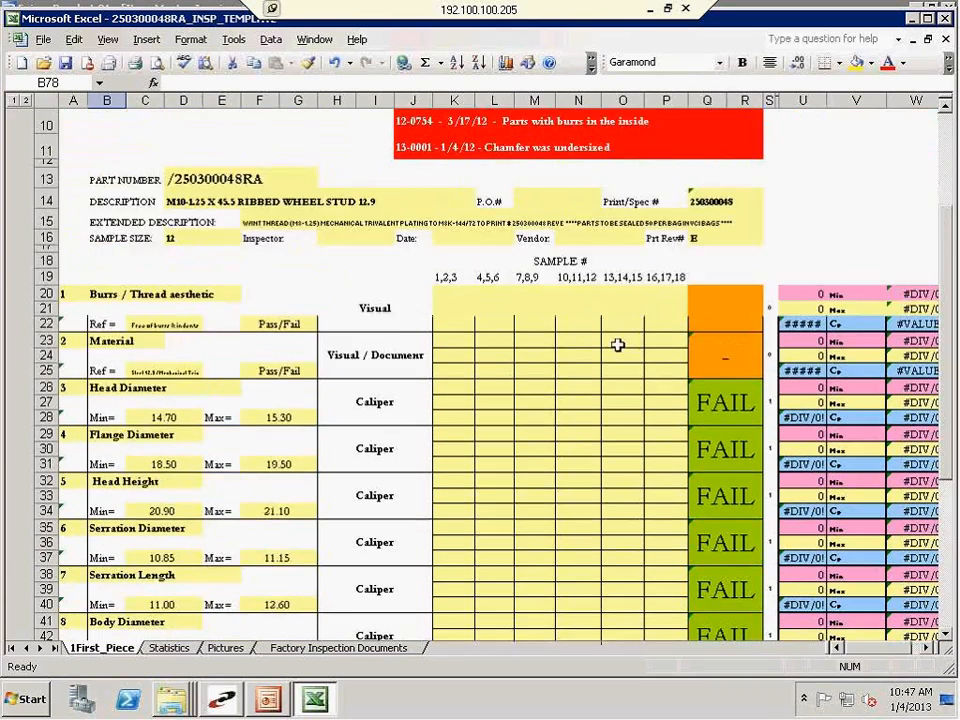
scroll(618, 345, up, 1)
double_click(862, 235)
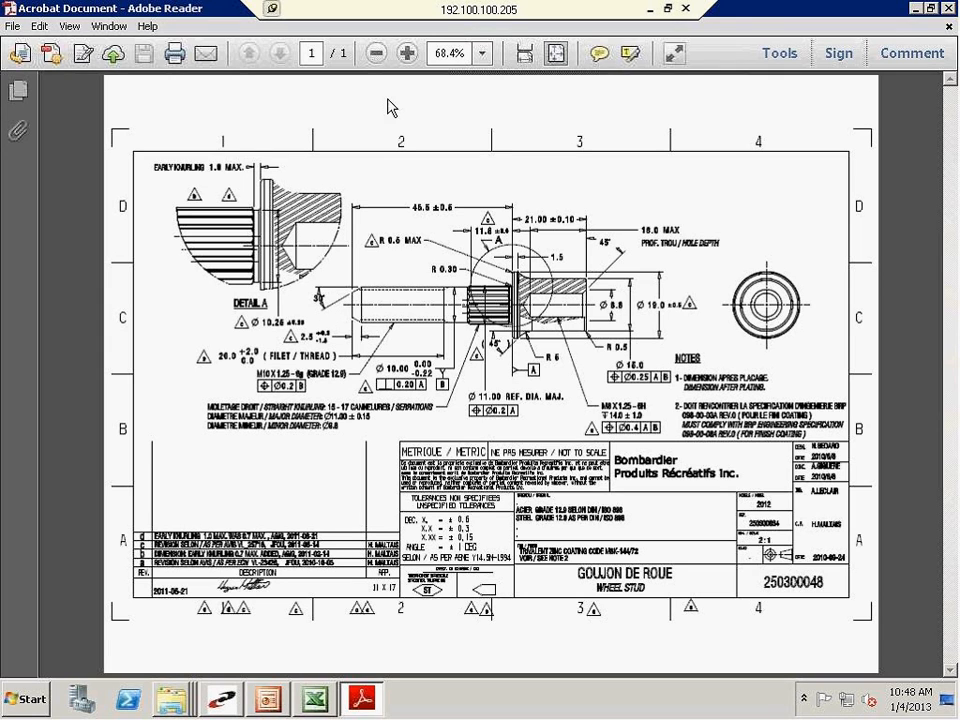
click(408, 54)
click(408, 54)
click(408, 54)
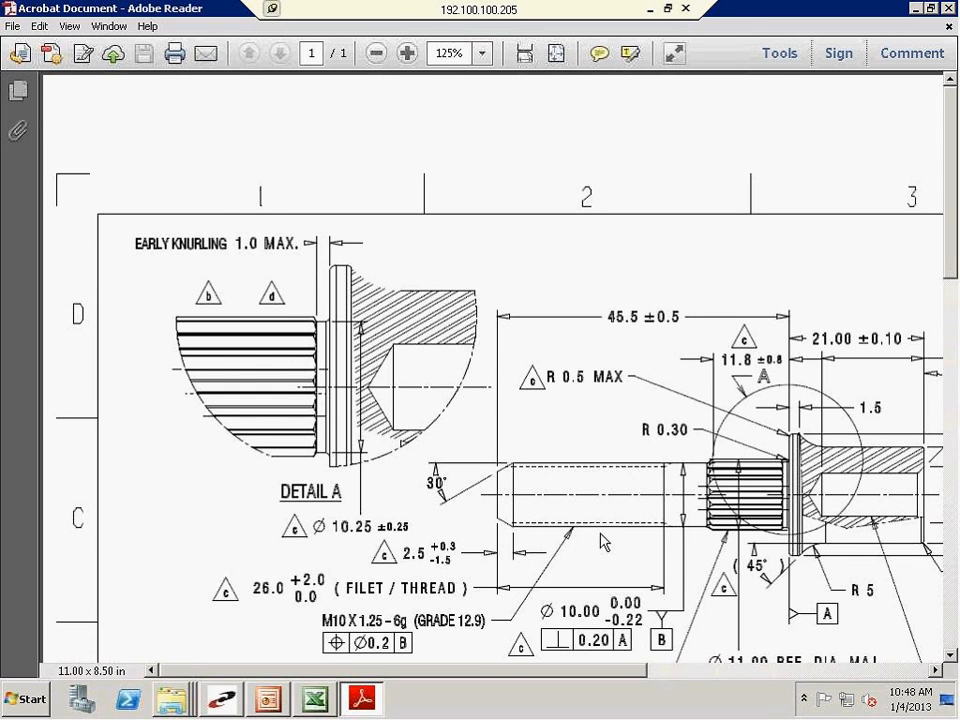
scroll(605, 540, down, 5)
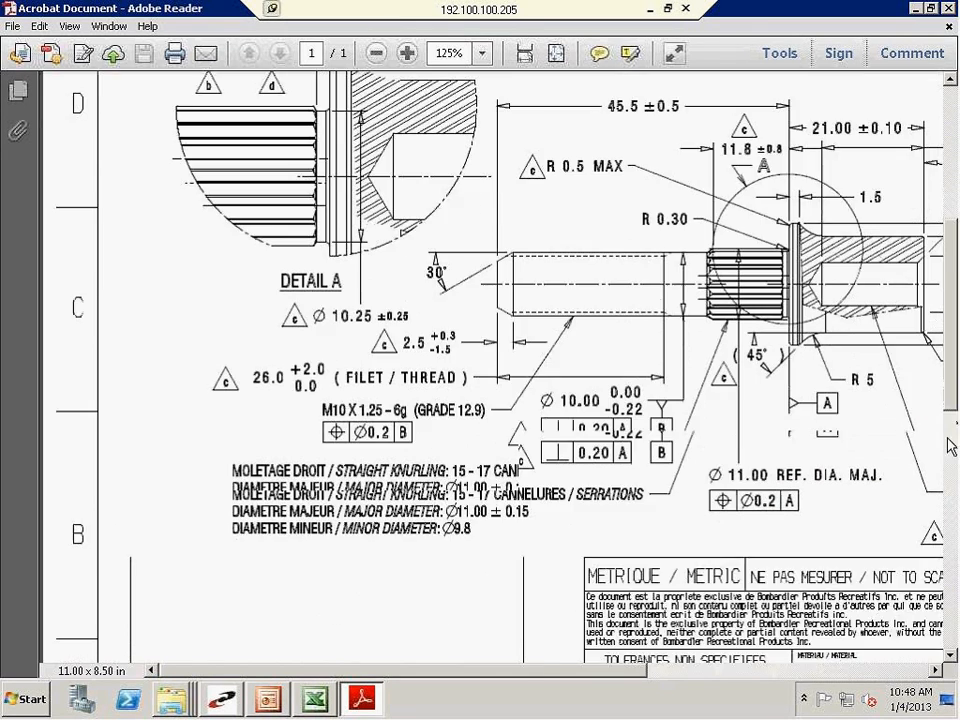
scroll(657, 626, down, 2)
scroll(657, 626, down, 1)
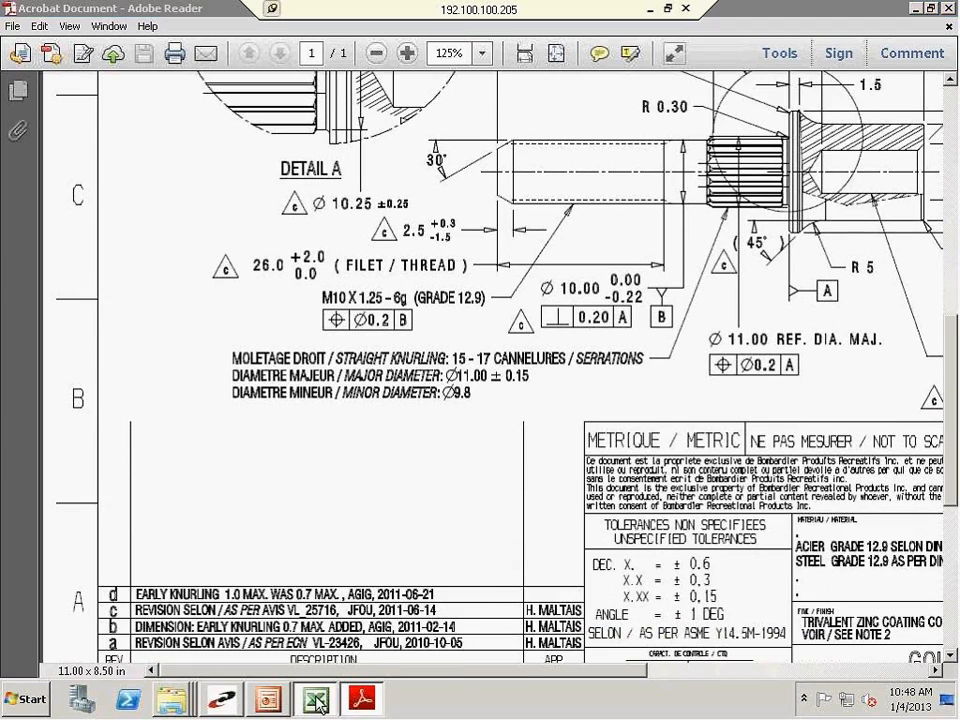
Return to the Excel template and enter the label Min= with the value 29 for Chamfer Angle in row 79
click(316, 703)
scroll(170, 553, down, 10)
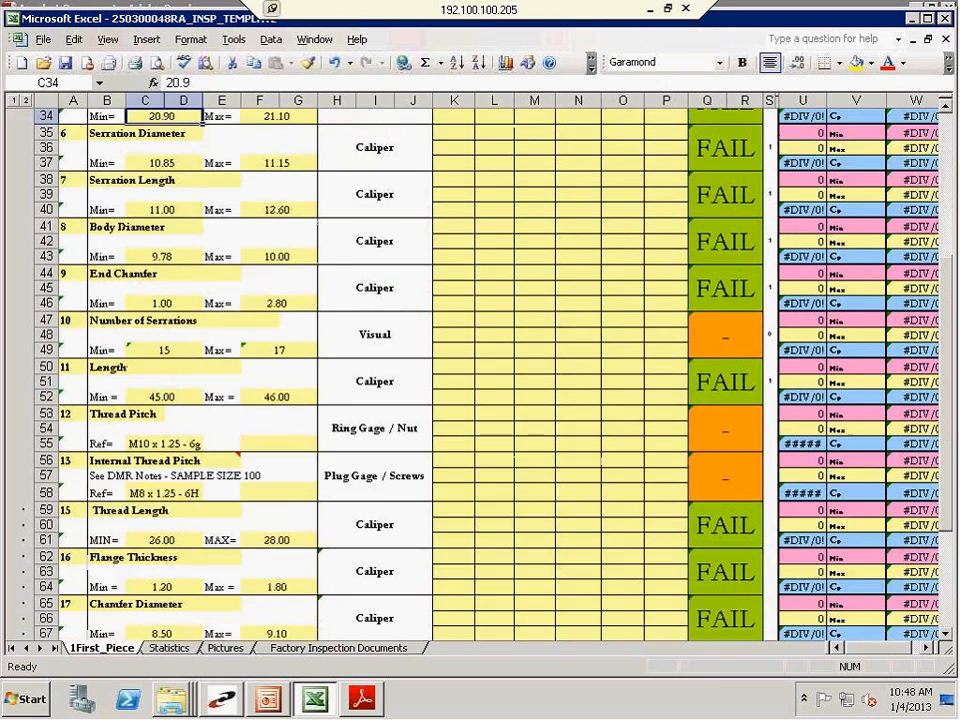
scroll(170, 553, down, 7)
click(102, 446)
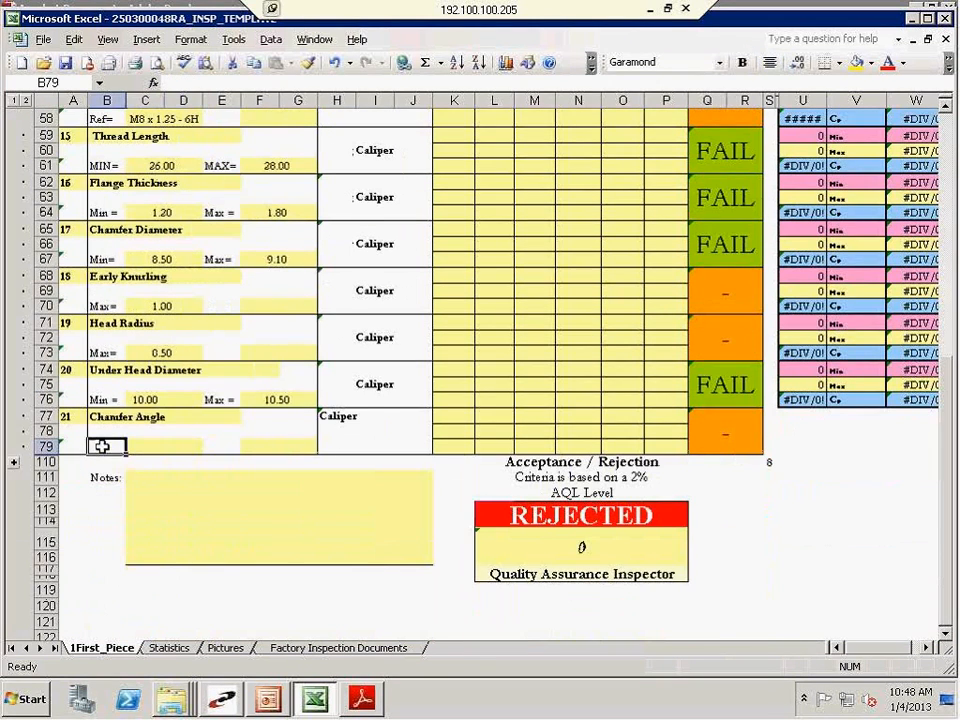
text(Min)
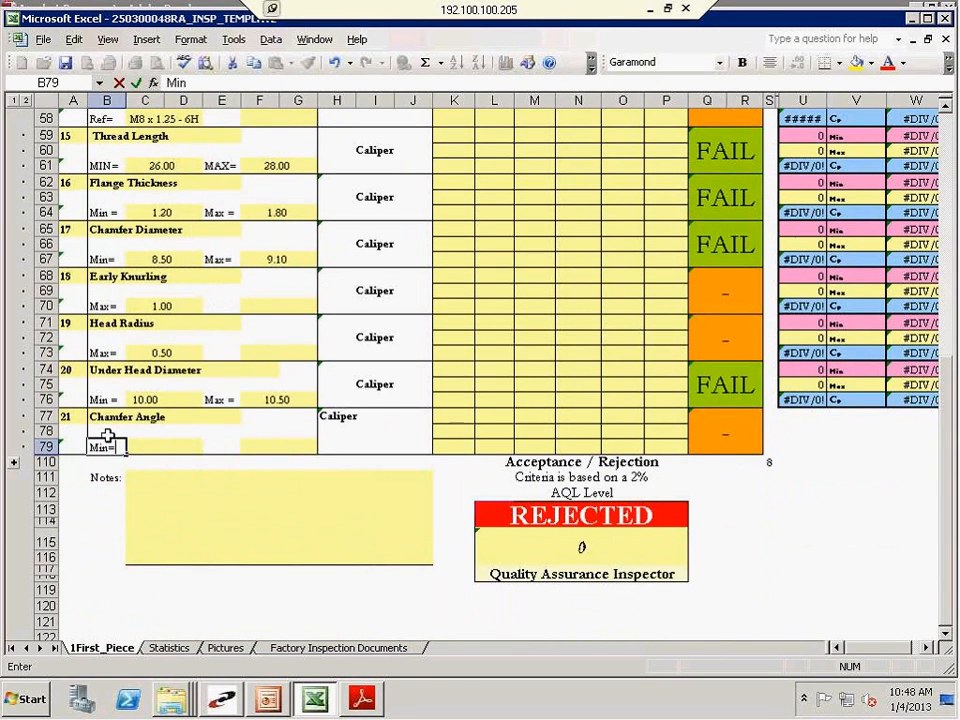
key(Tab)
text(29)
key(Tab)
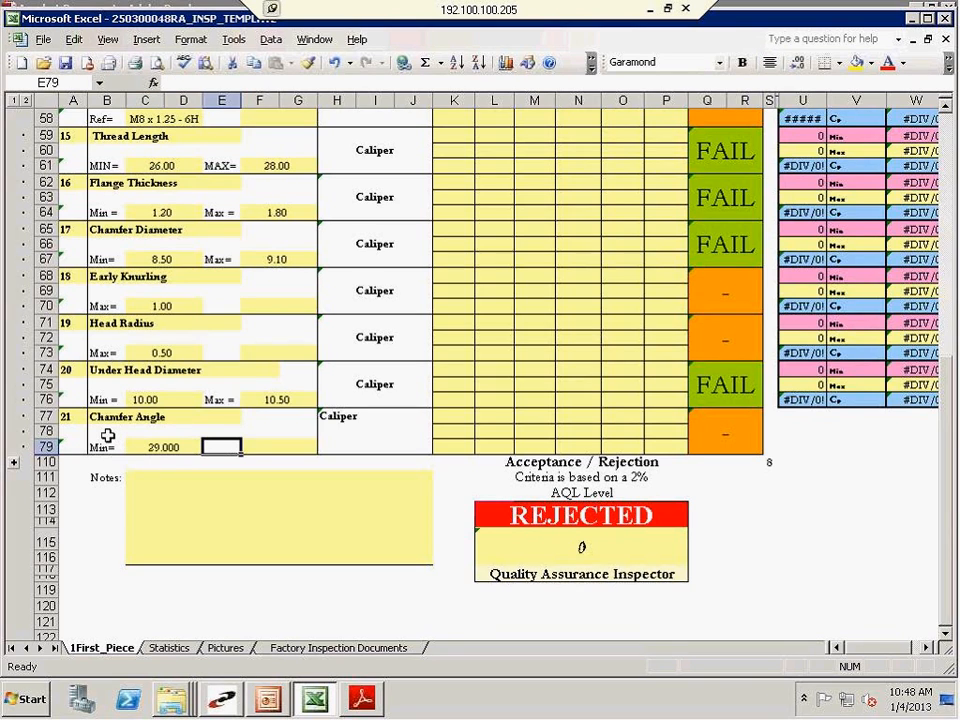
Enter the label Max= with the value 31 for Chamfer Angle in row 79
text(Max )
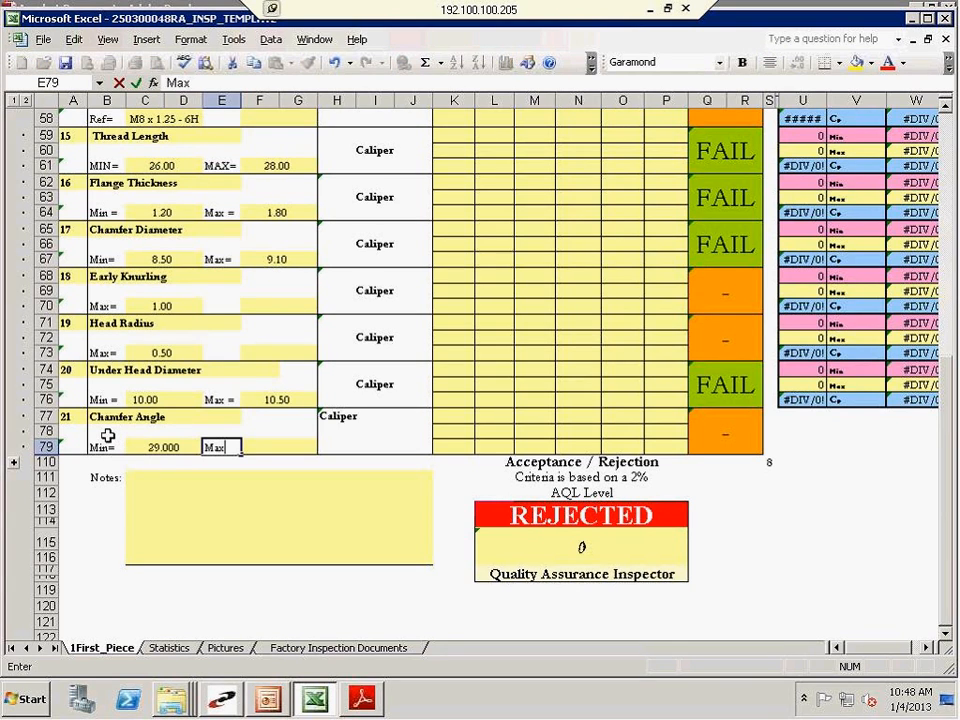
text(=)
key(Tab)
text(31)
key(Return)
Replace the inspection method for Chamfer Angle in cell H77 with Optical Comparator and centre the text horizontally
key(Up)
key(Up)
key(Right)
key(Right)
key(Right)
key(Right)
key(Right)
key(Right)
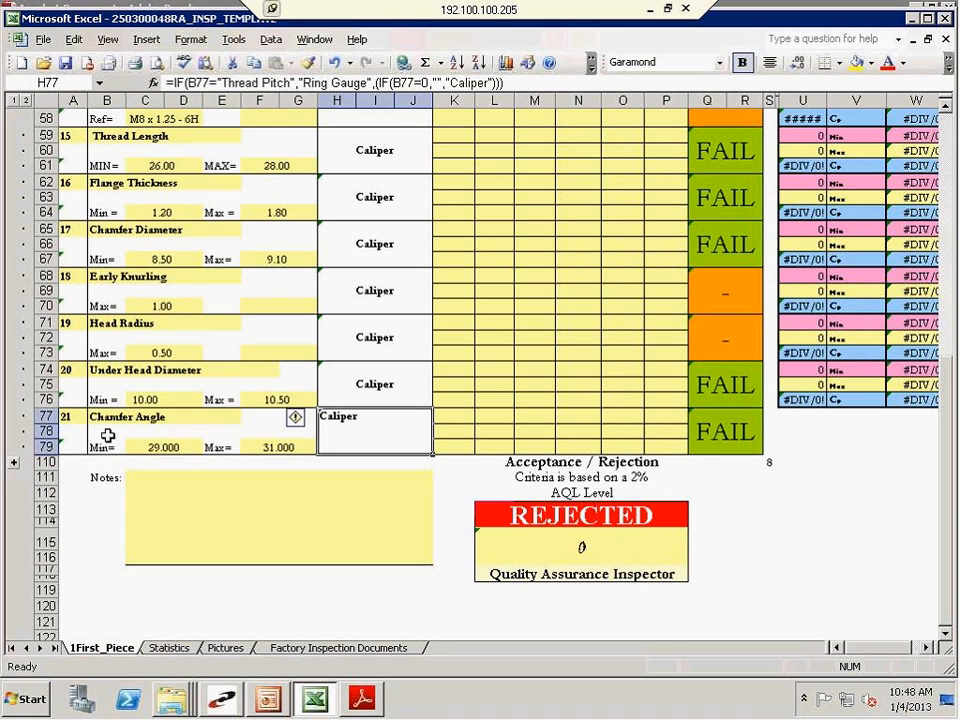
text(Optic)
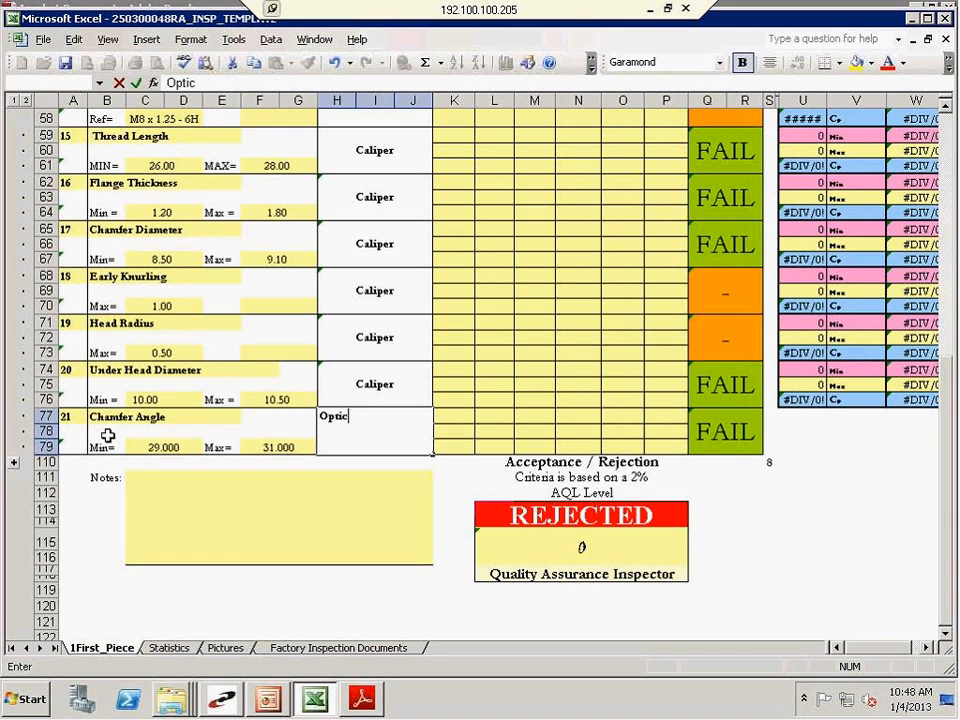
text(al Compatat)
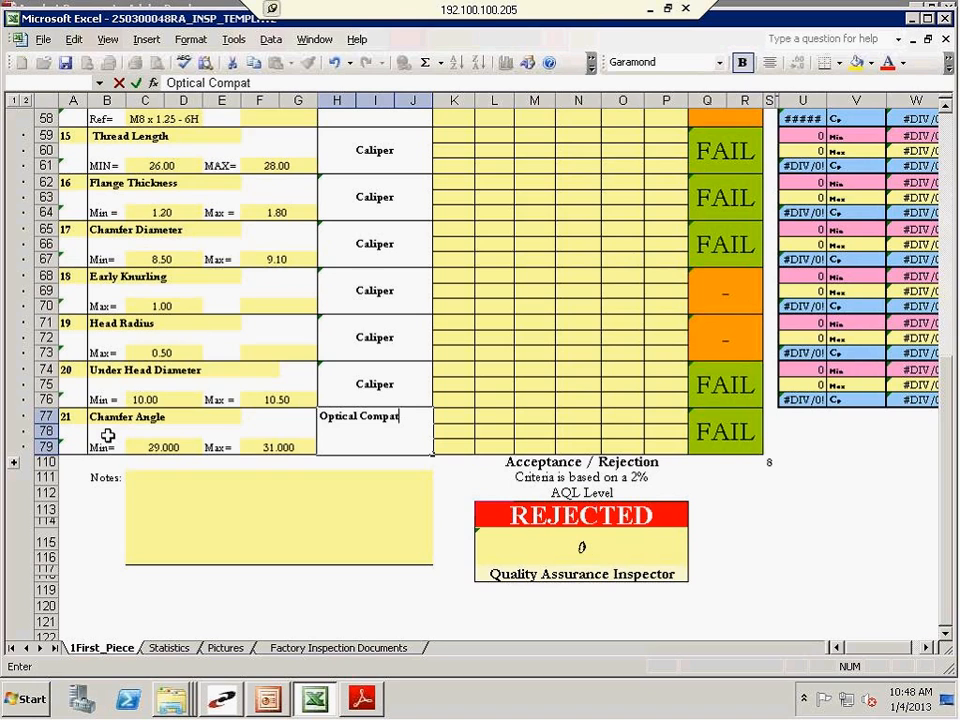
key(BackSpace)
key(BackSpace)
key(BackSpace)
text(rator)
key(Return)
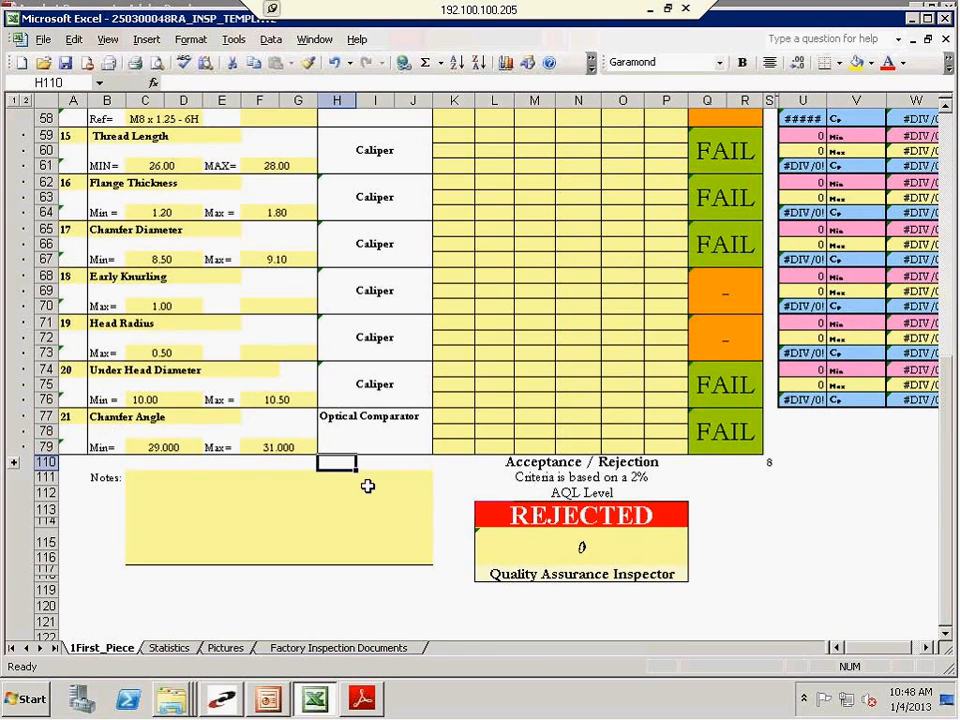
click(379, 447)
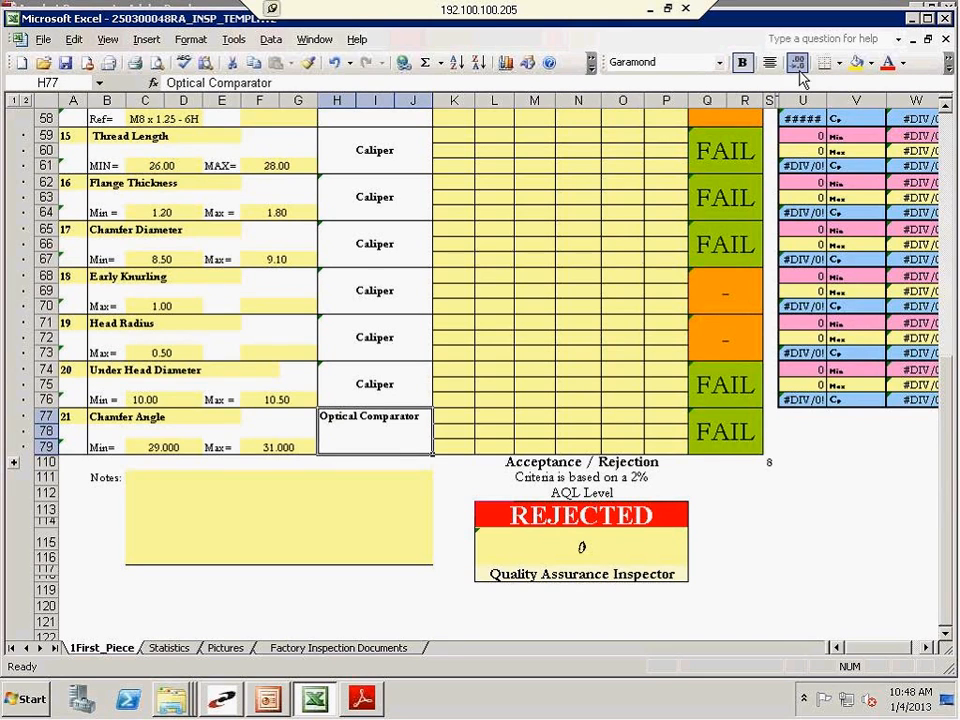
click(764, 63)
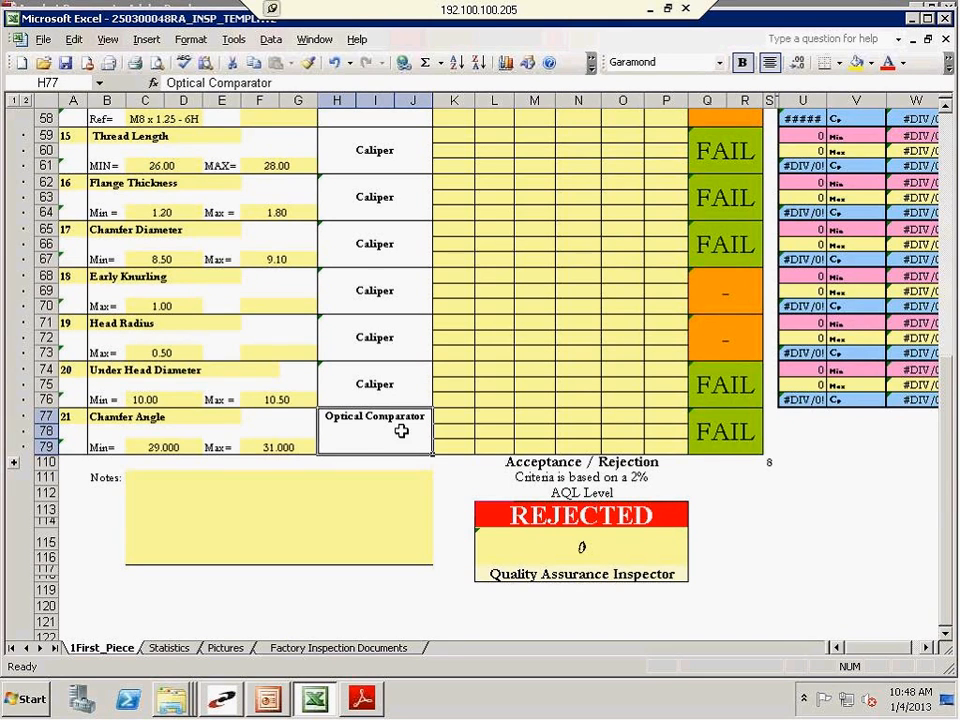
Save the template as 250300048RA_INSP_TEMPLATE in the Inspection_Report_Templates folder, replacing the existing file, and close Excel
scroll(377, 428, up, 6)
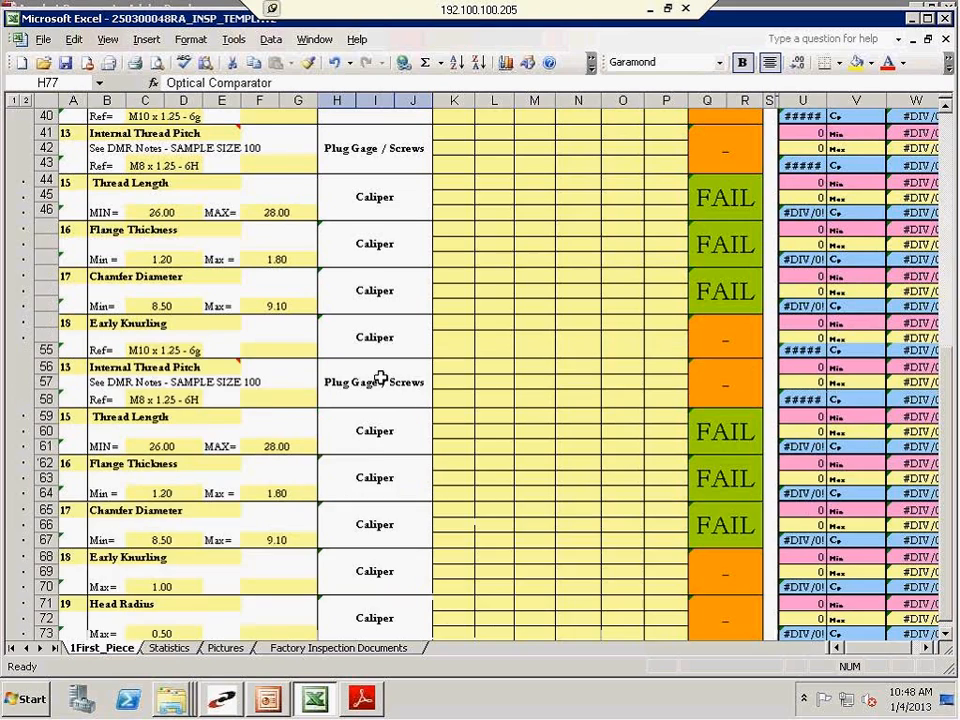
click(381, 375)
scroll(381, 375, up, 7)
scroll(381, 379, up, 6)
click(260, 329)
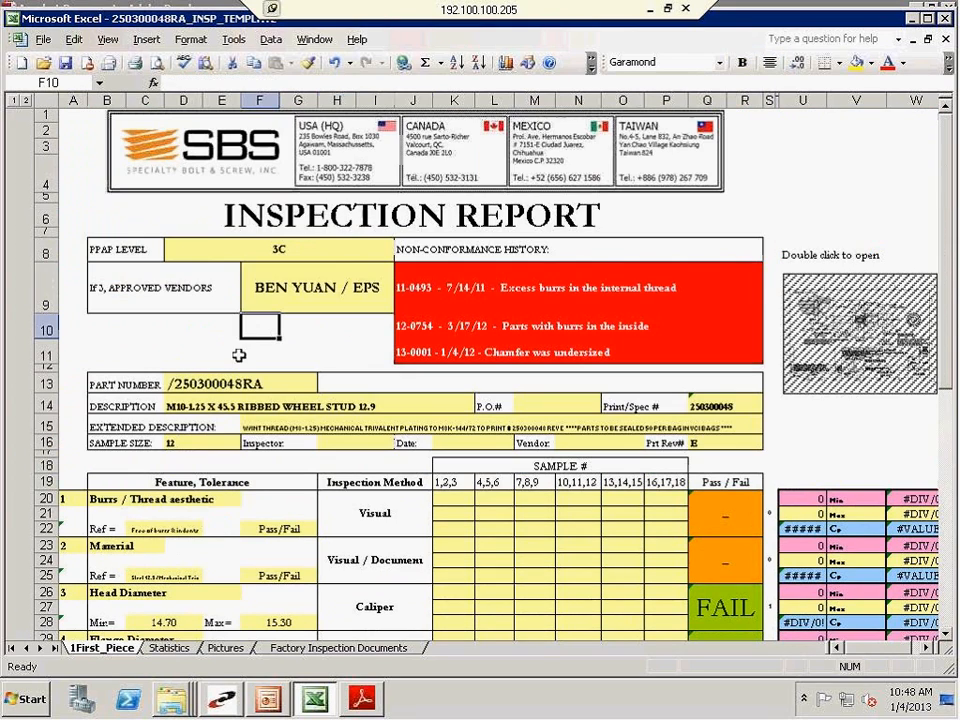
click(43, 40)
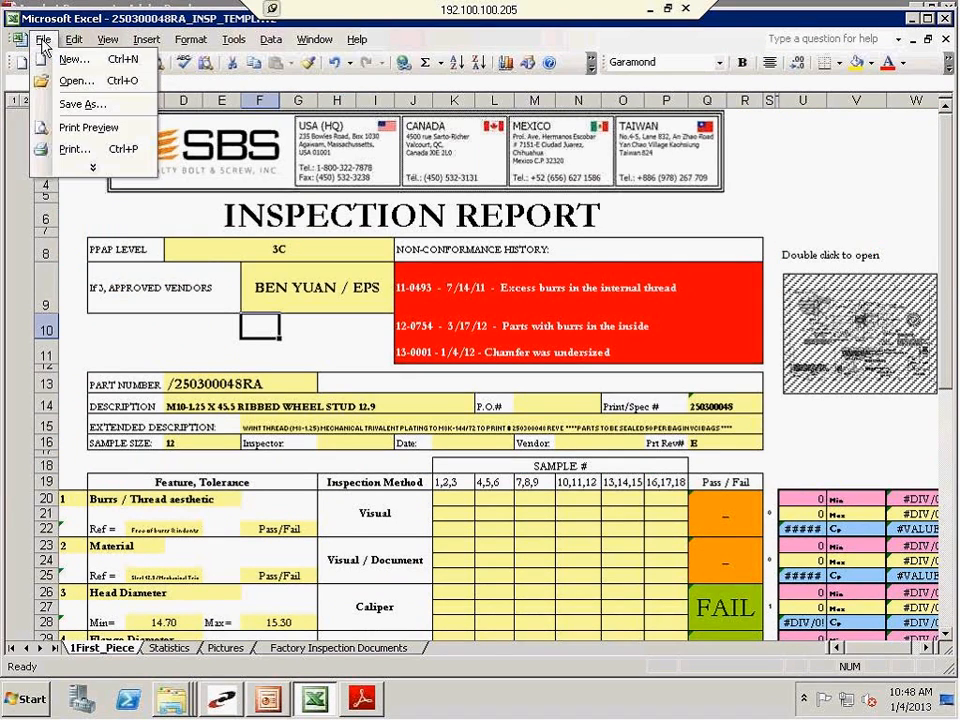
click(50, 101)
click(170, 112)
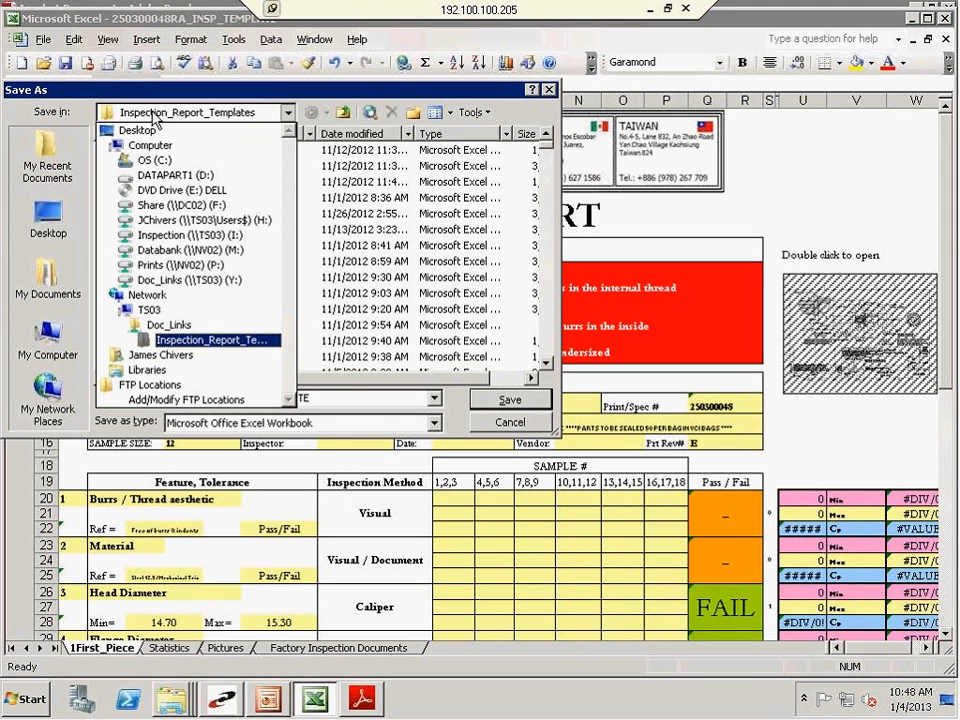
click(175, 340)
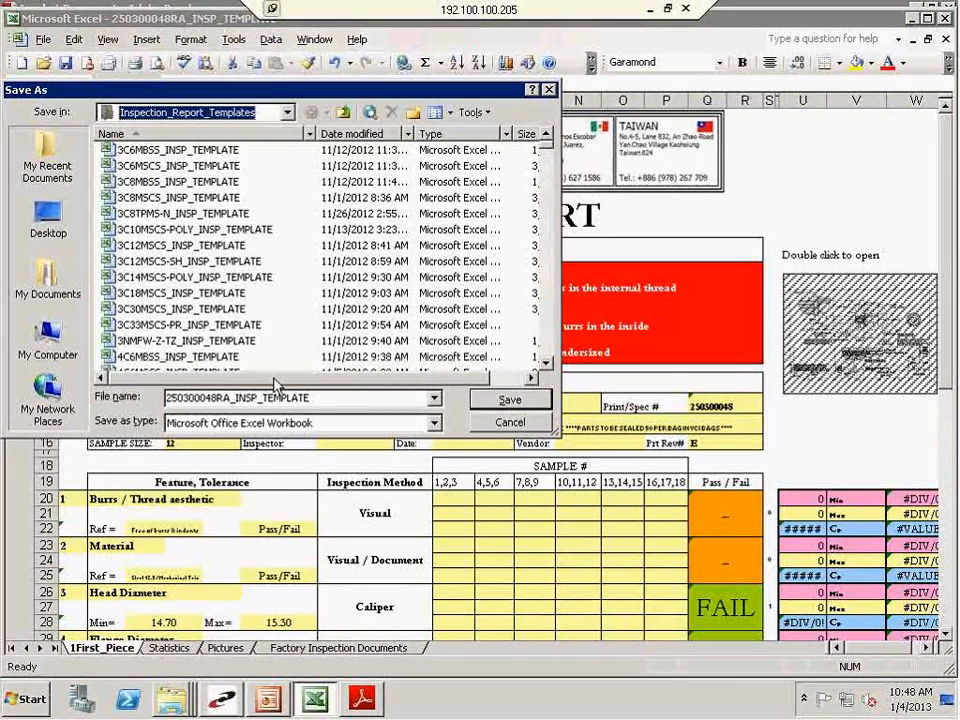
double_click(317, 398)
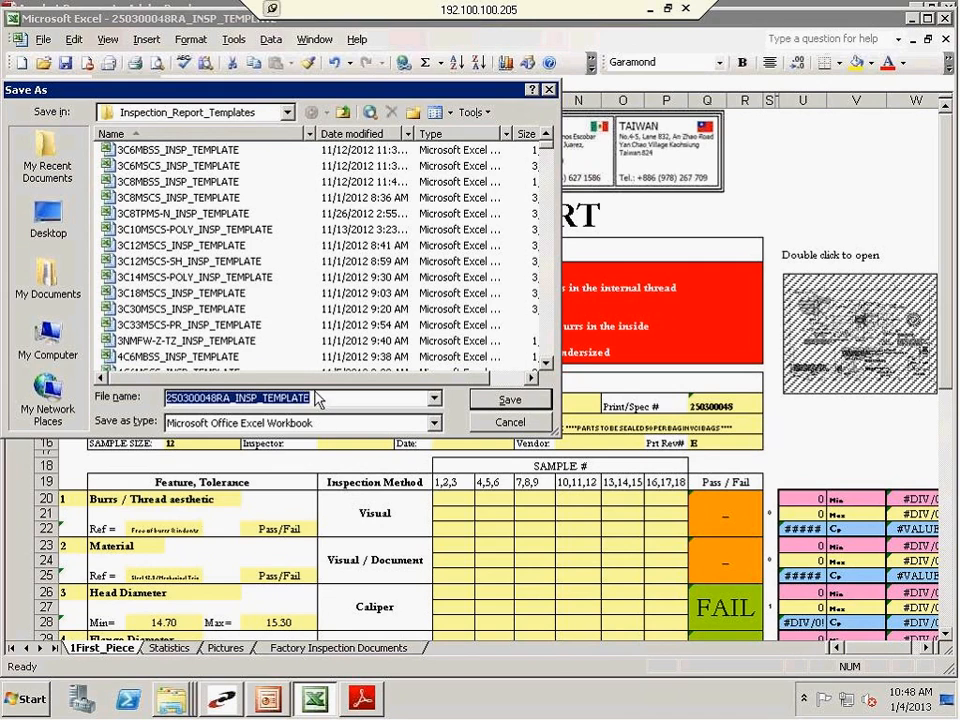
click(505, 400)
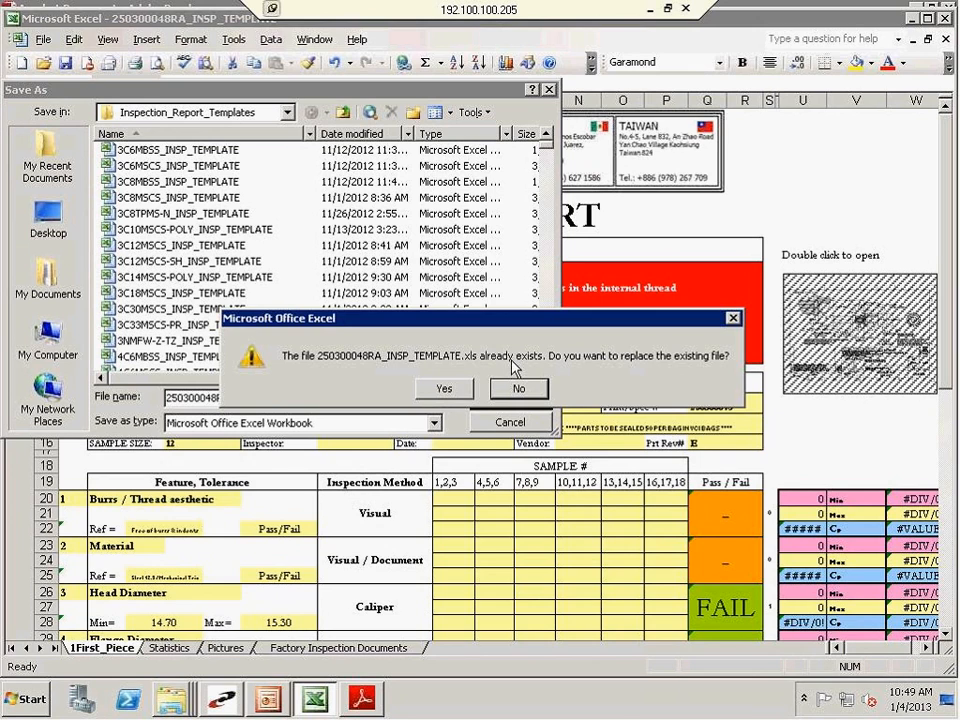
click(443, 388)
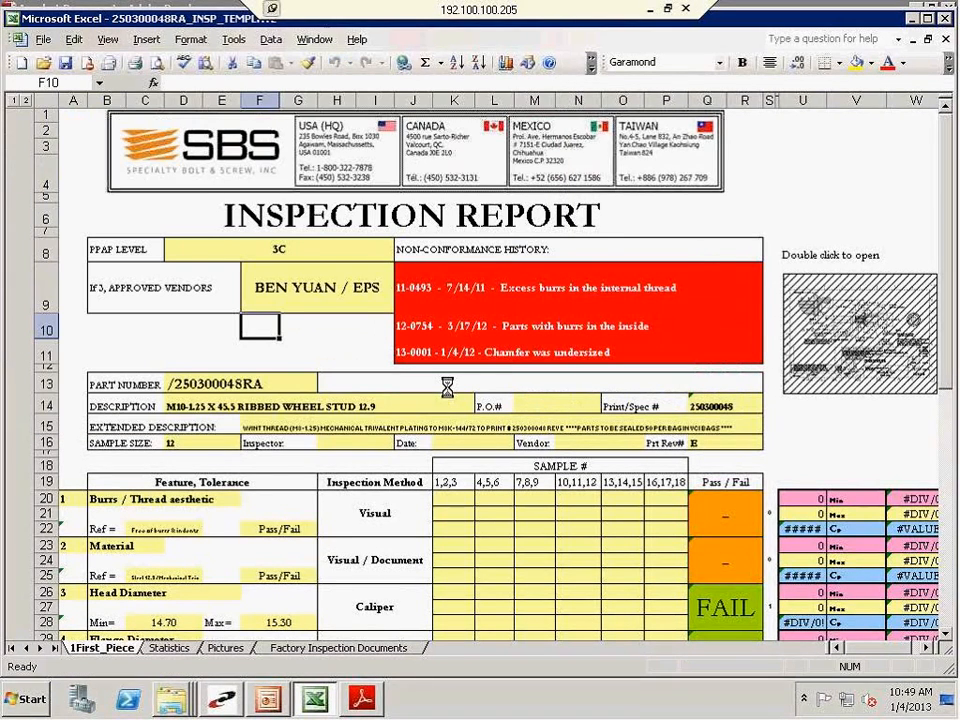
click(944, 18)
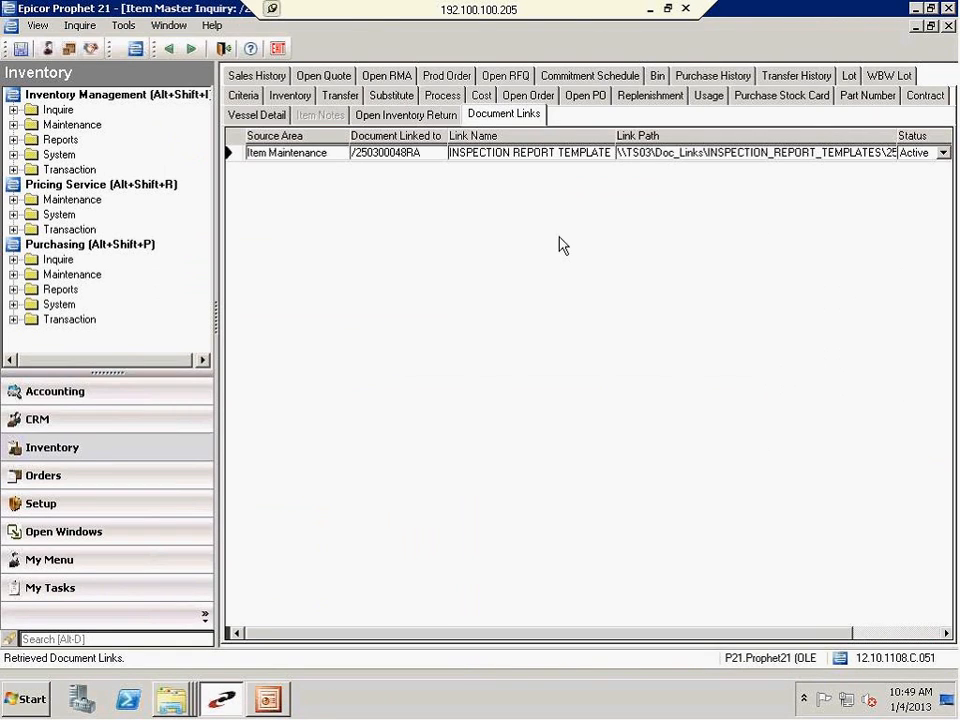
Look up item 250300048 again from the Item Master Inquiry criteria
click(243, 95)
double_click(360, 174)
text(250300048)
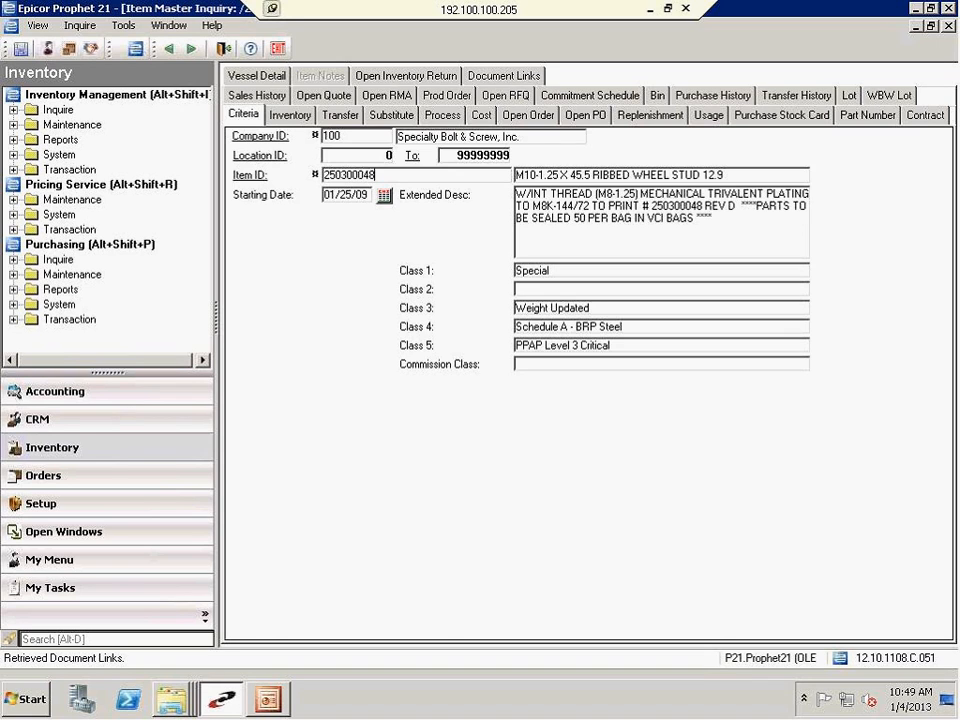
key(Return)
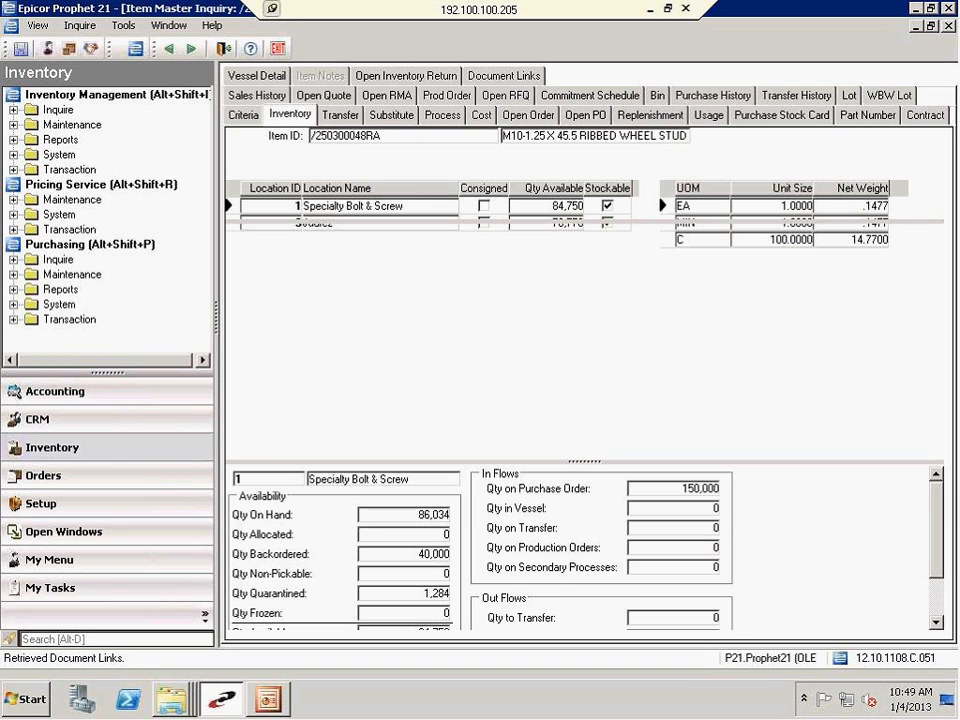
Open the inspection report template linked to item /250300048RA from its document links and dismiss the disabled-macros warning
click(517, 79)
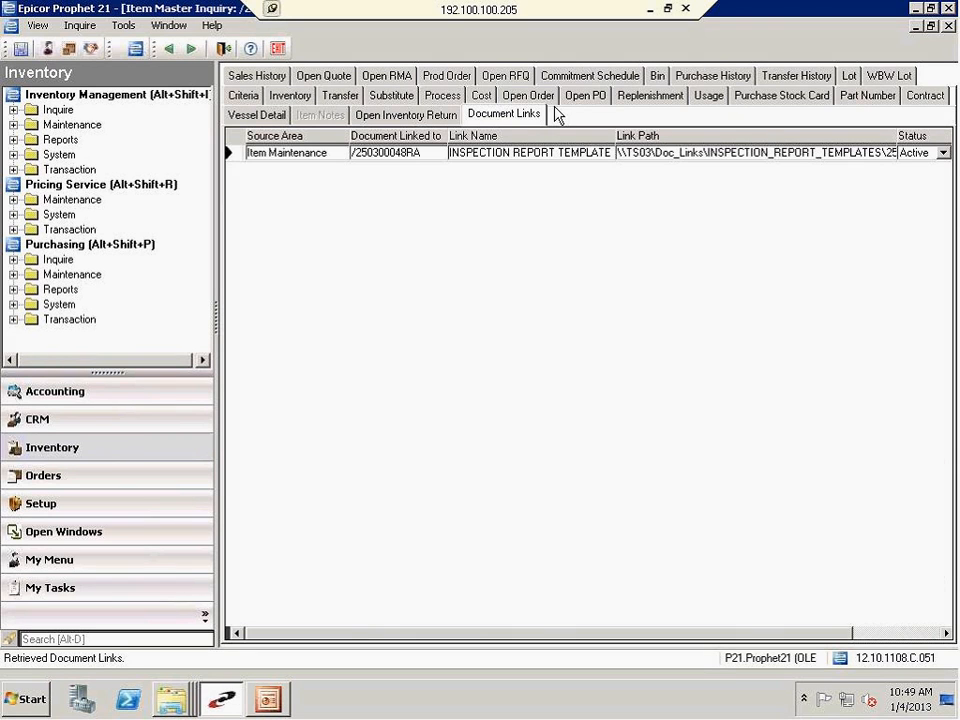
right_click(653, 155)
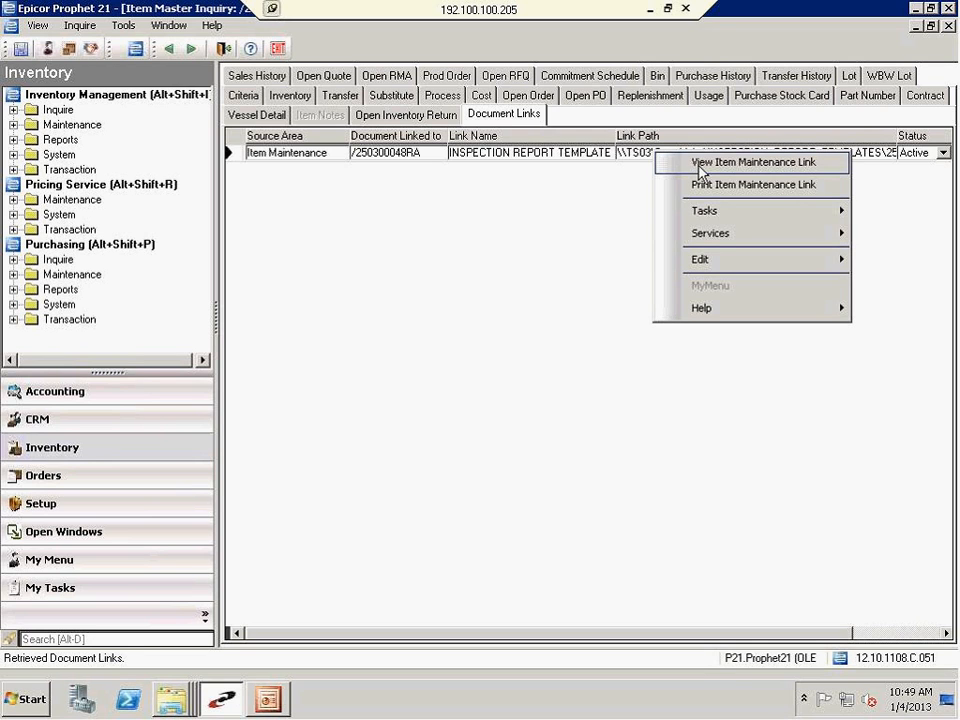
click(699, 166)
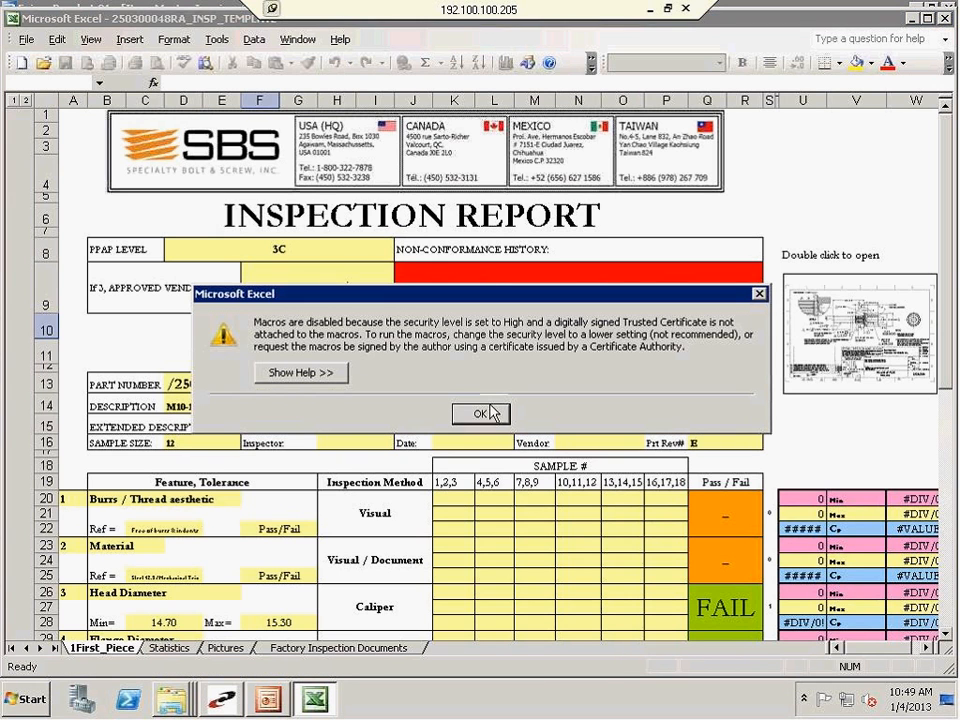
click(481, 413)
Review the approved vendors and the three non-conformance history entries in the reopened template's header
click(305, 352)
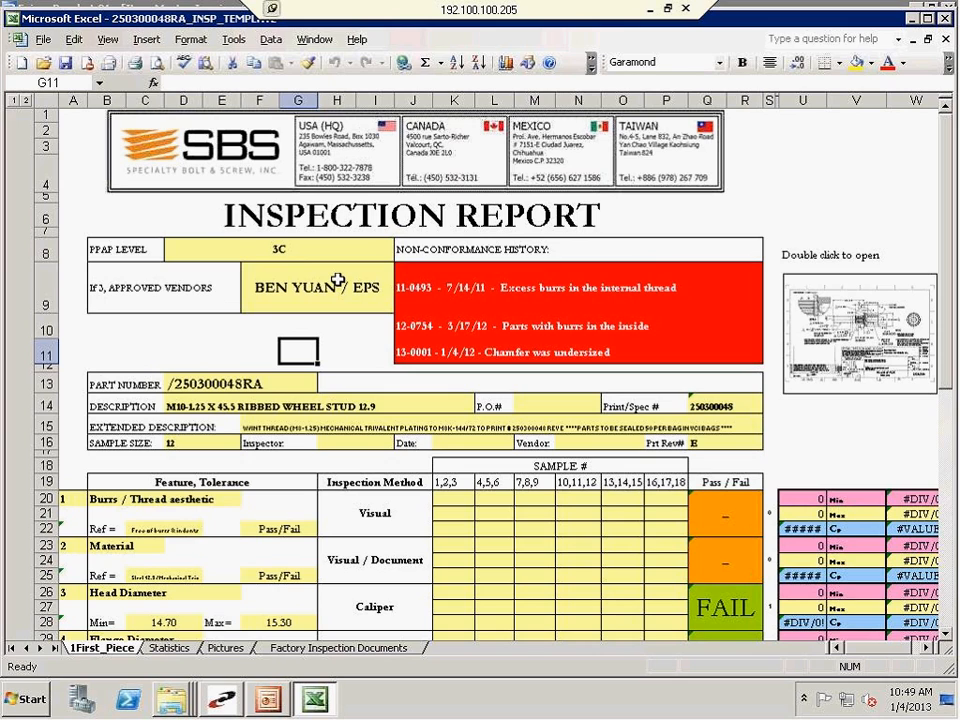
click(462, 356)
click(411, 292)
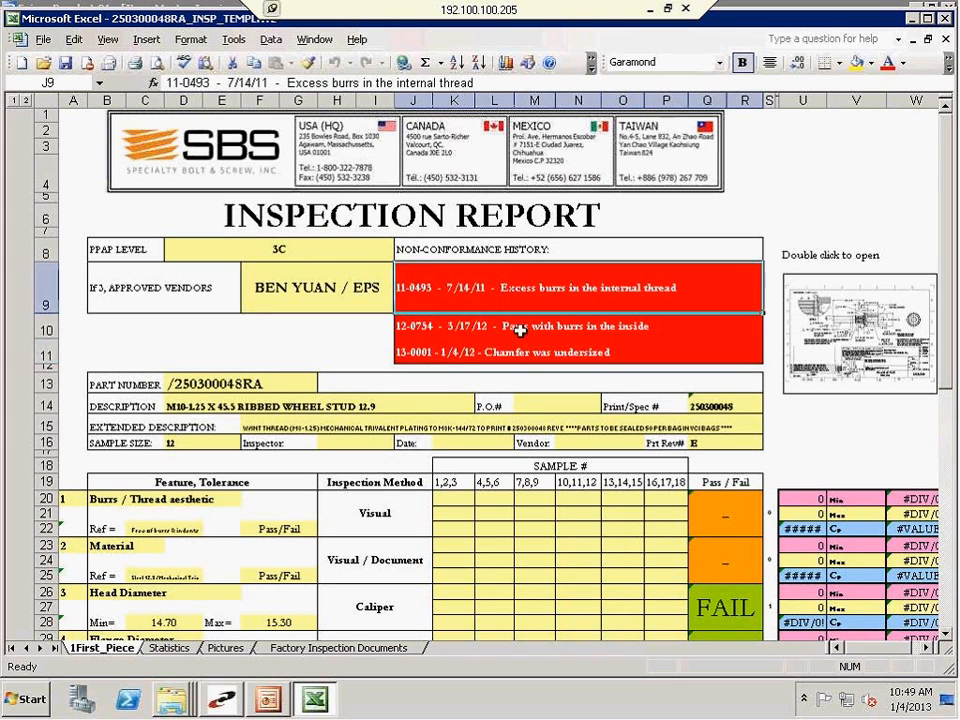
drag(520, 331, 540, 355)
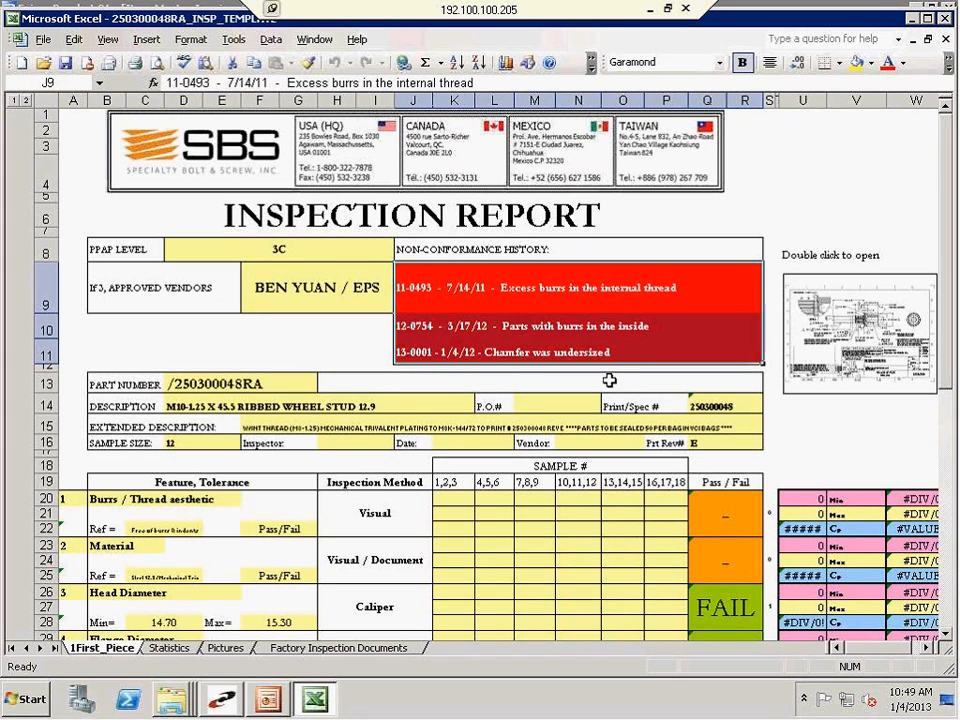
click(272, 365)
Check the Chamfer Angle limits and inspection method in rows 77 to 79 of the inspection report
scroll(275, 360, down, 15)
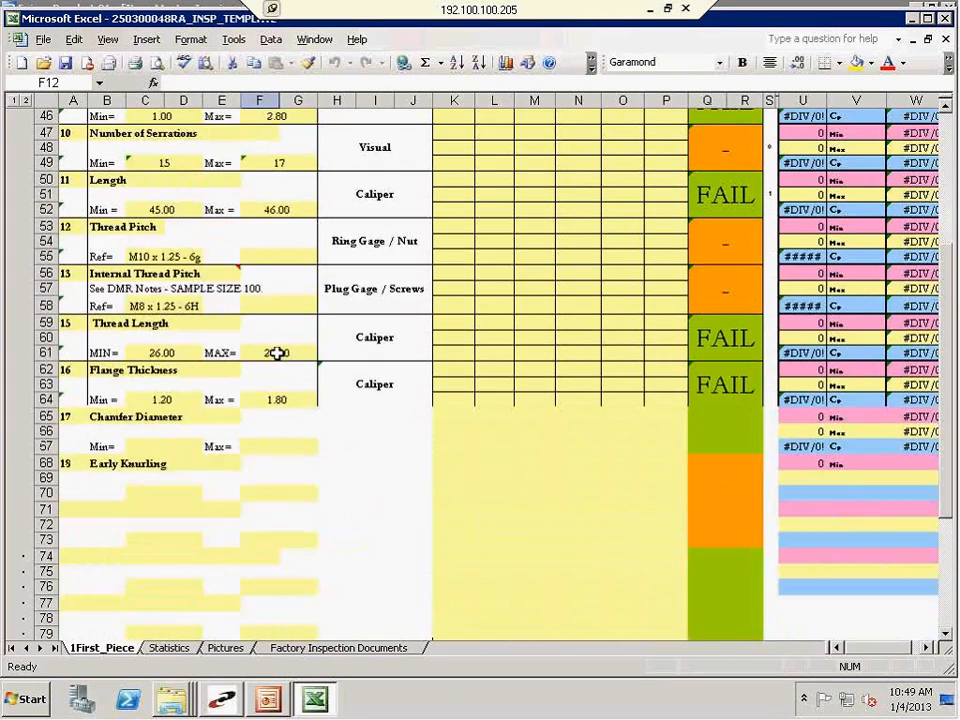
scroll(279, 385, down, 4)
drag(377, 440, 88, 433)
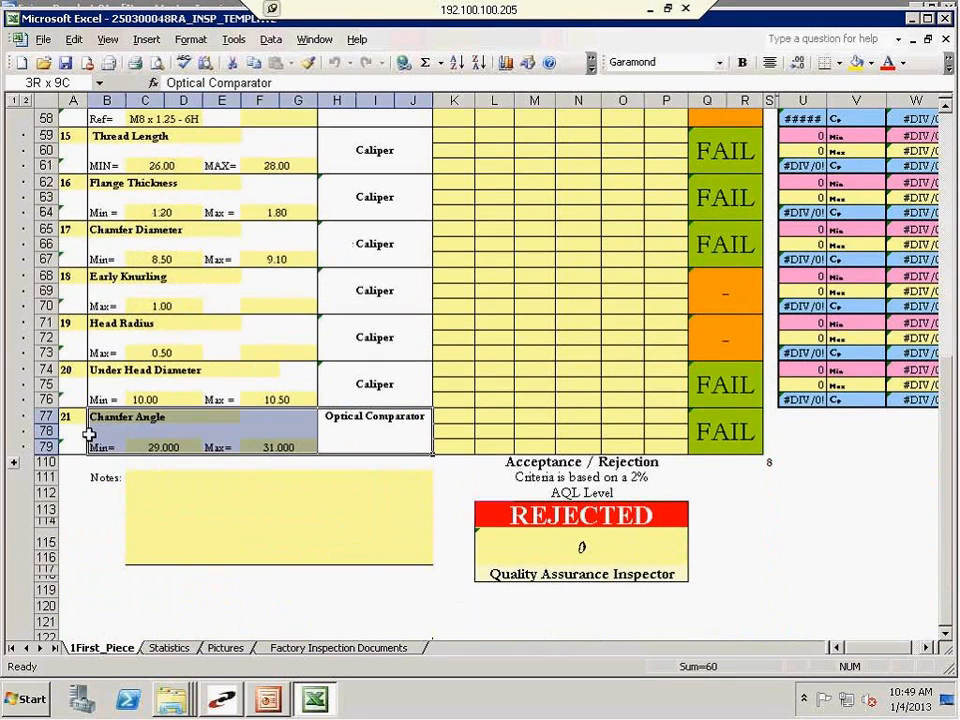
click(352, 431)
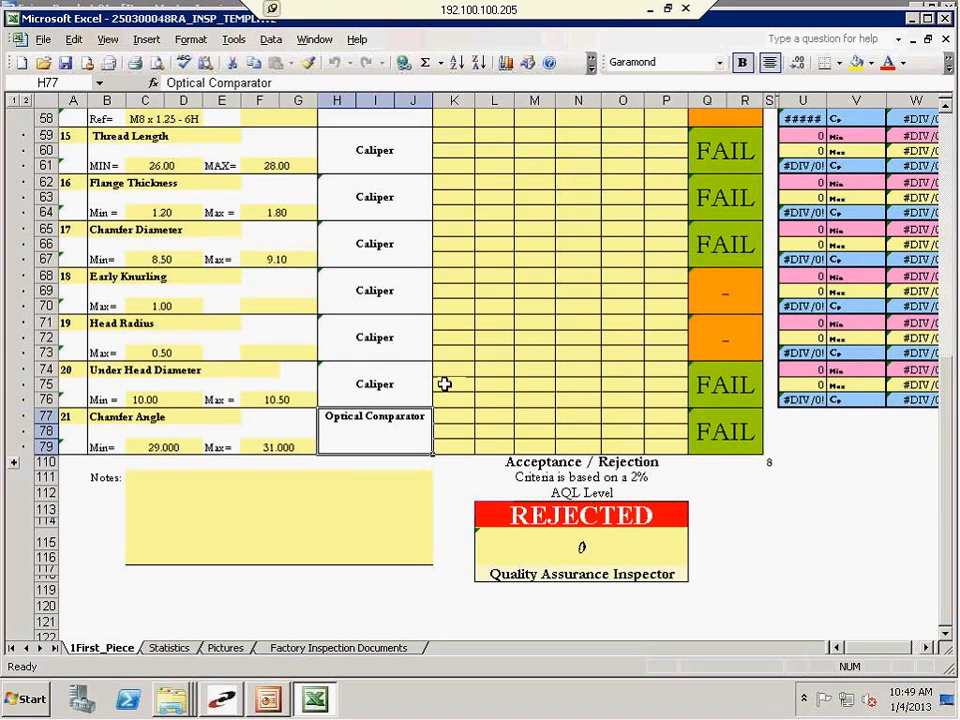
scroll(458, 470, up, 12)
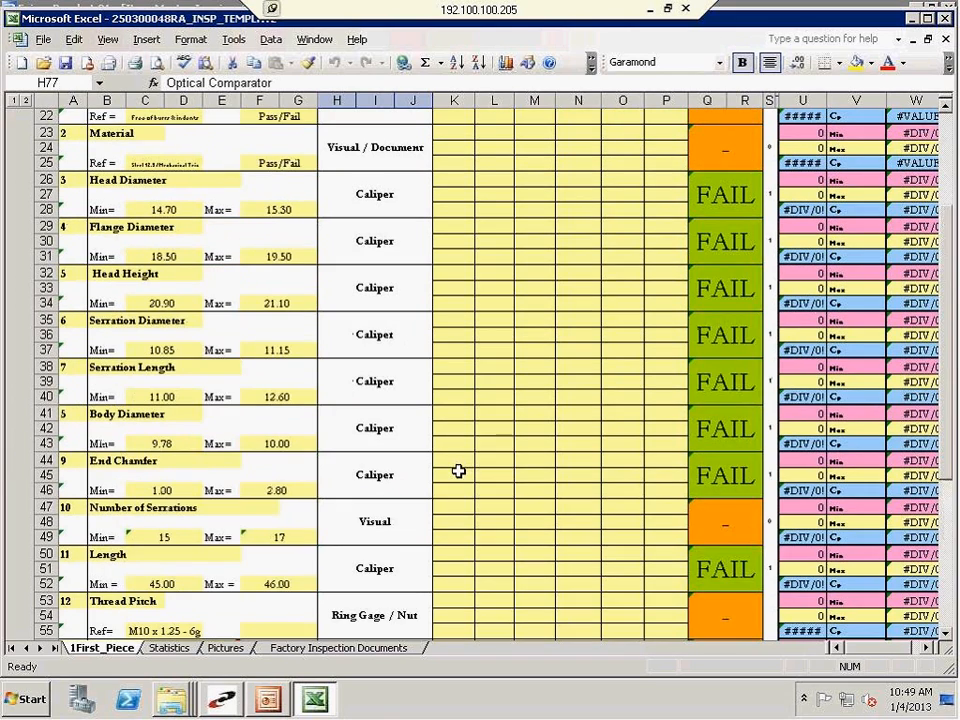
Switch to the PowerPoint presentation and highlight the bullet "Where to download LINKED inspection reports?" on slide 2
click(258, 702)
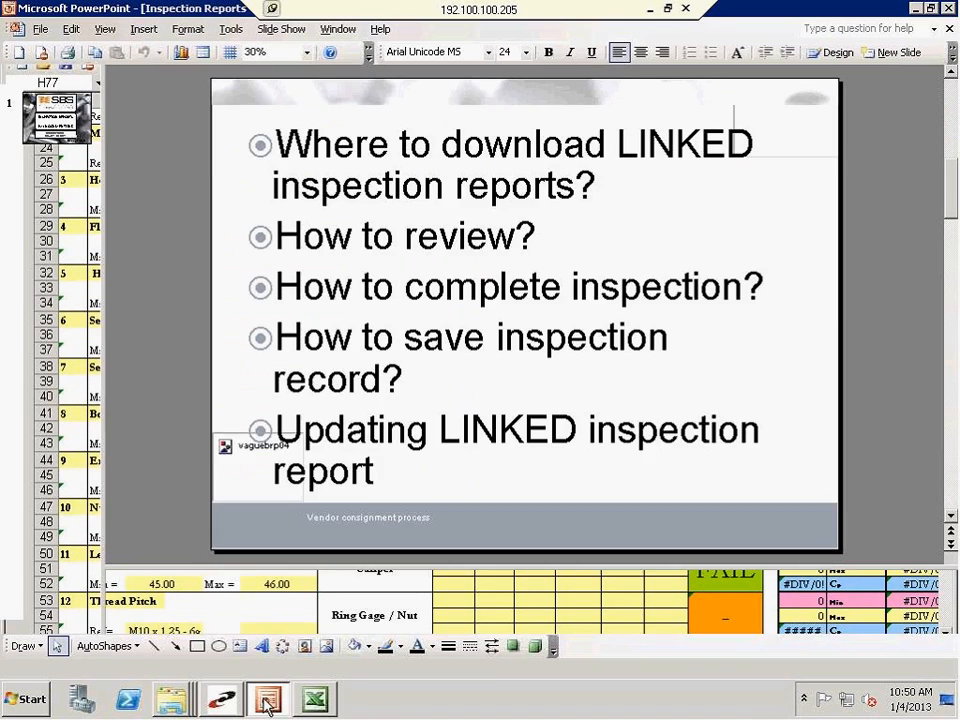
drag(279, 147, 666, 190)
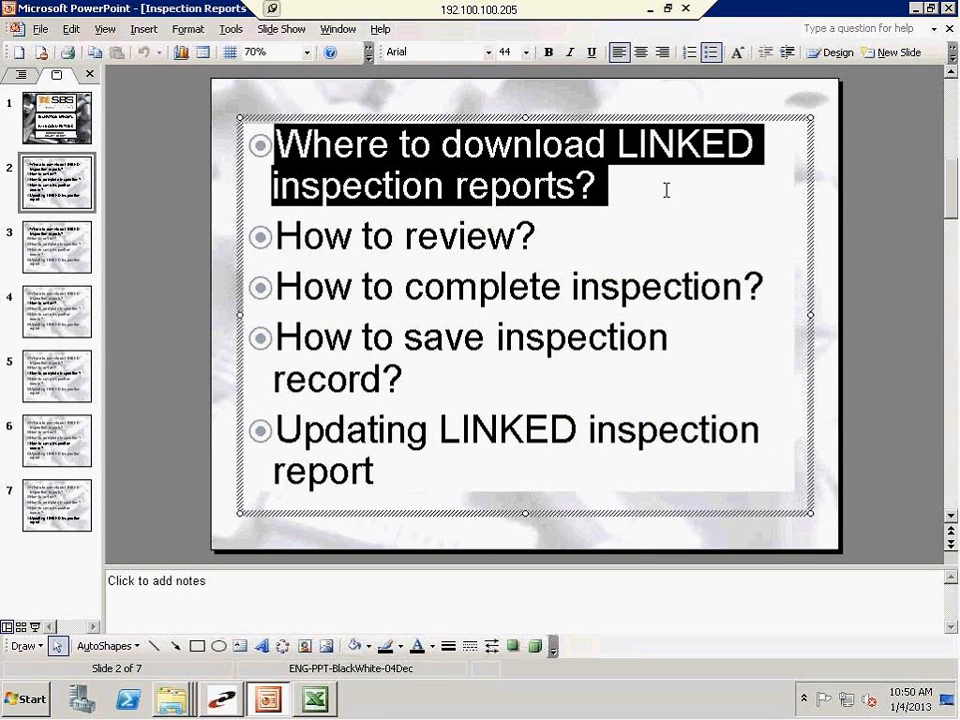
Return to Prophet 21 and review the route from the item criteria to the view option of the linked inspection template
click(222, 699)
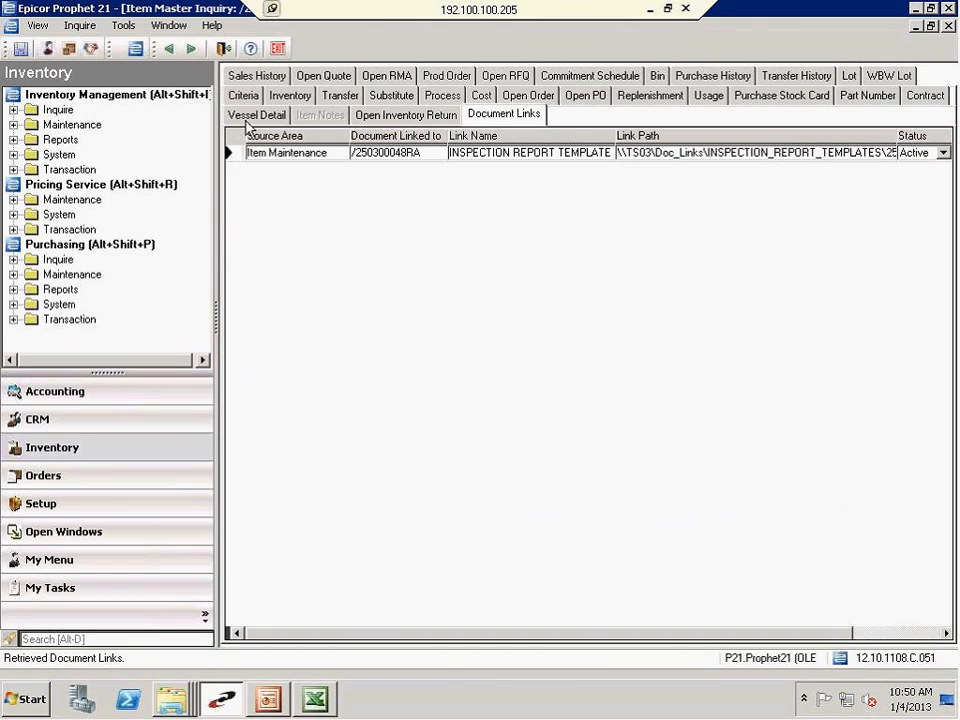
click(243, 96)
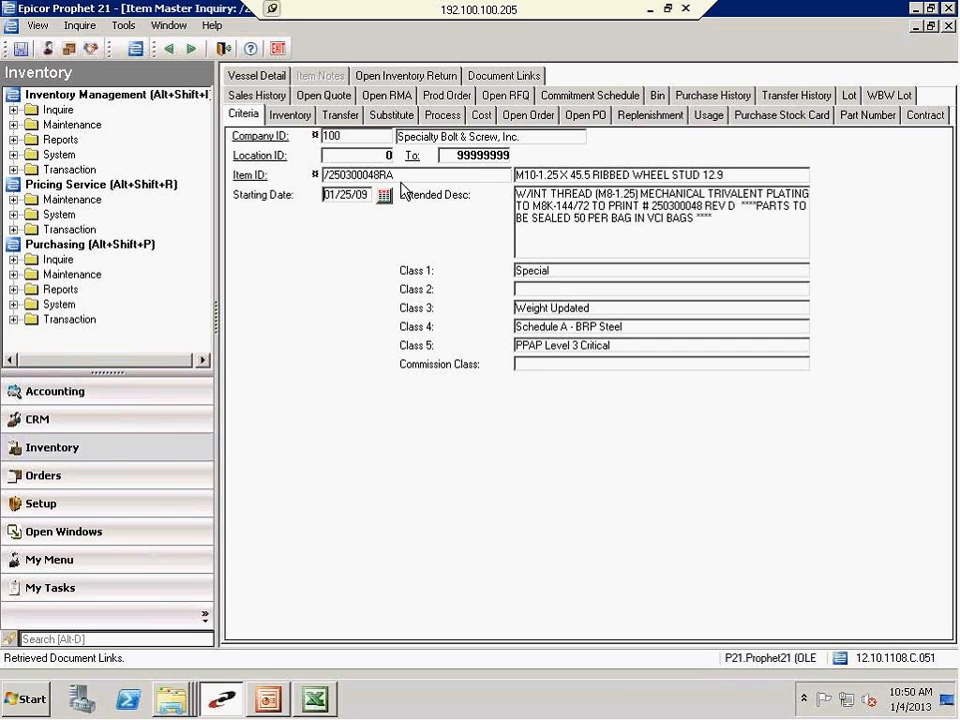
click(503, 78)
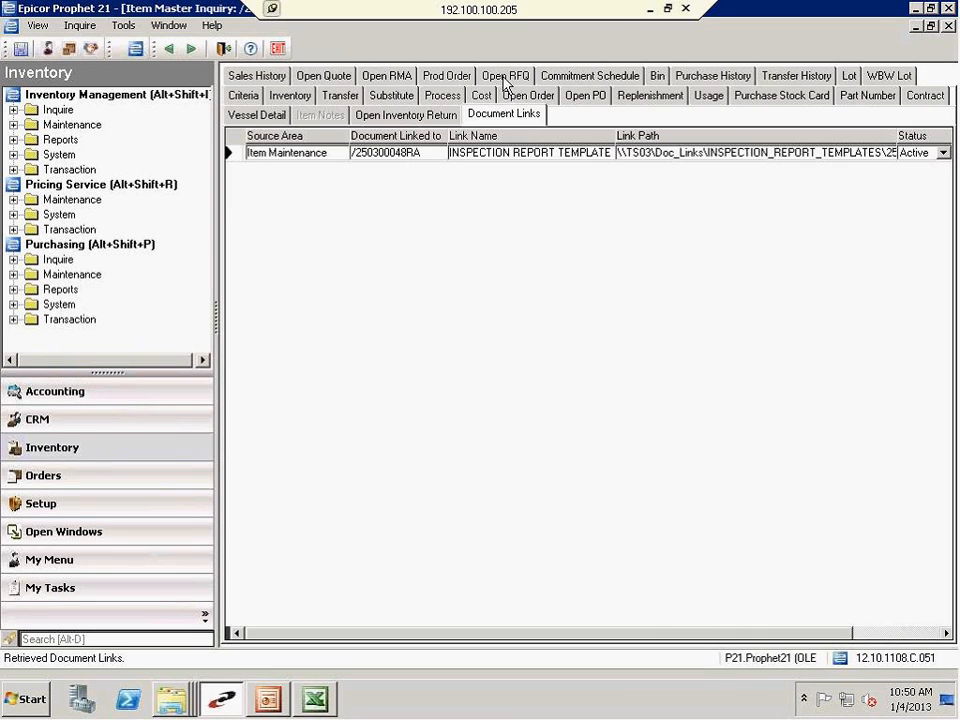
right_click(637, 158)
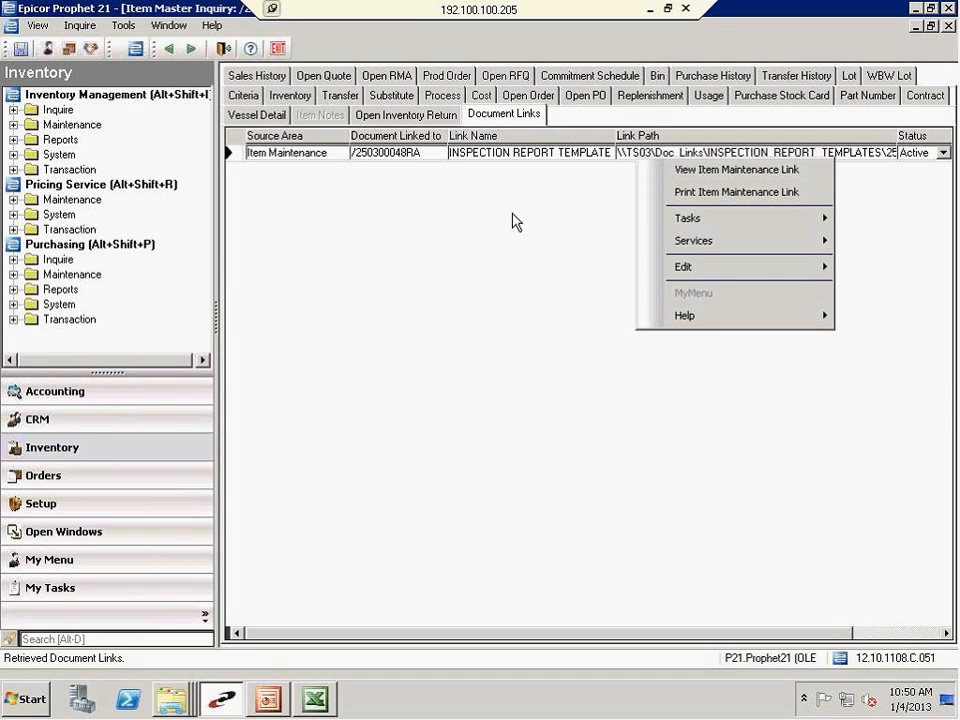
click(360, 484)
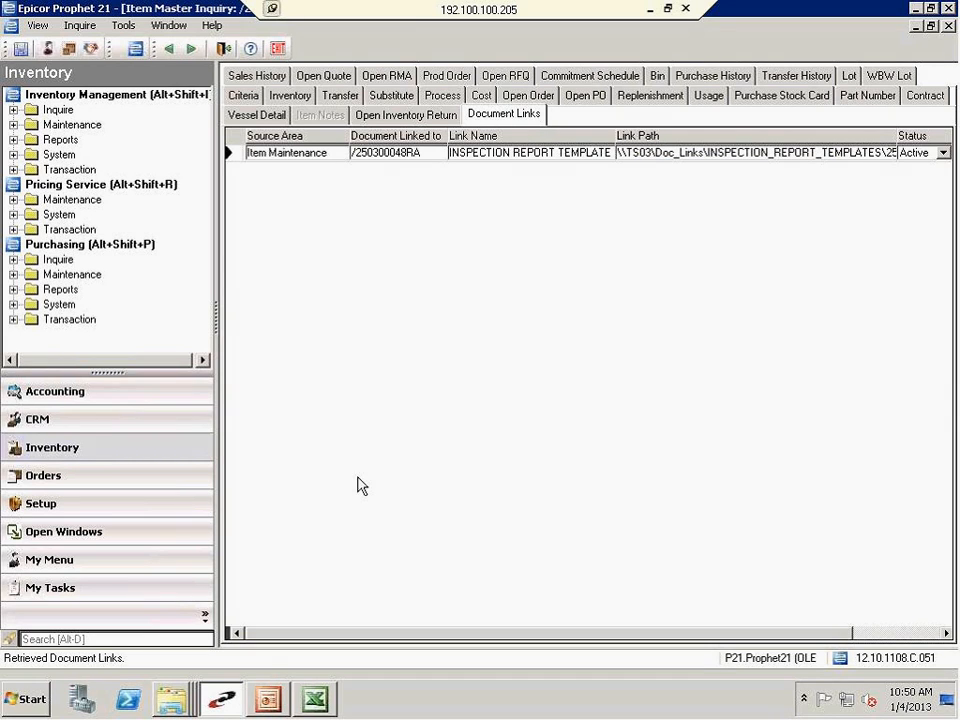
Switch back to the PowerPoint presentation and highlight the bullet "How to review?" on slide 2
click(268, 708)
drag(280, 240, 527, 232)
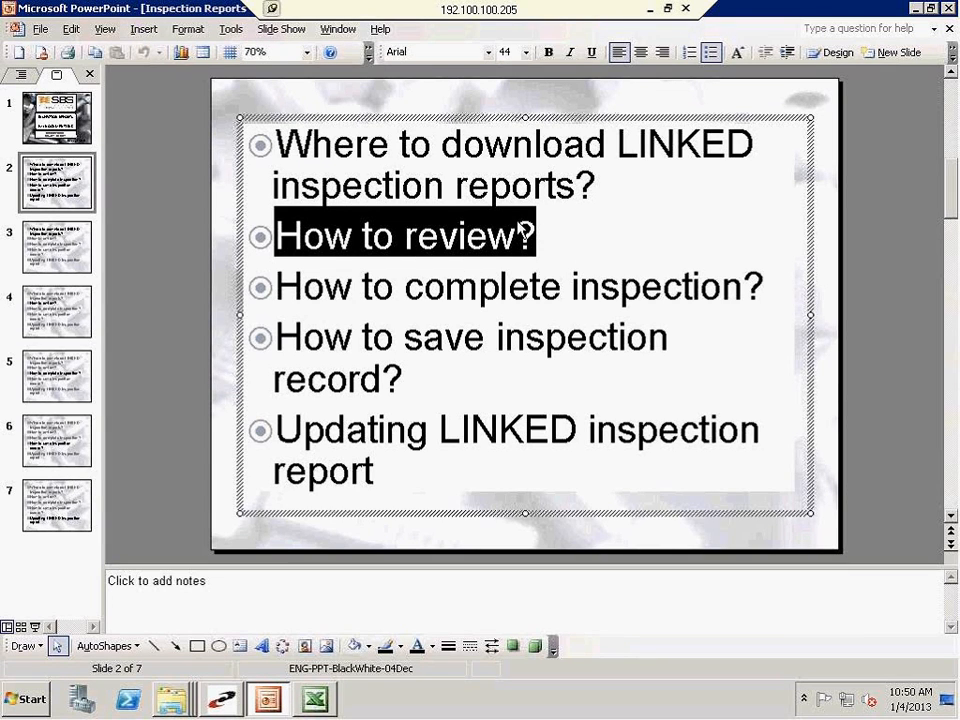